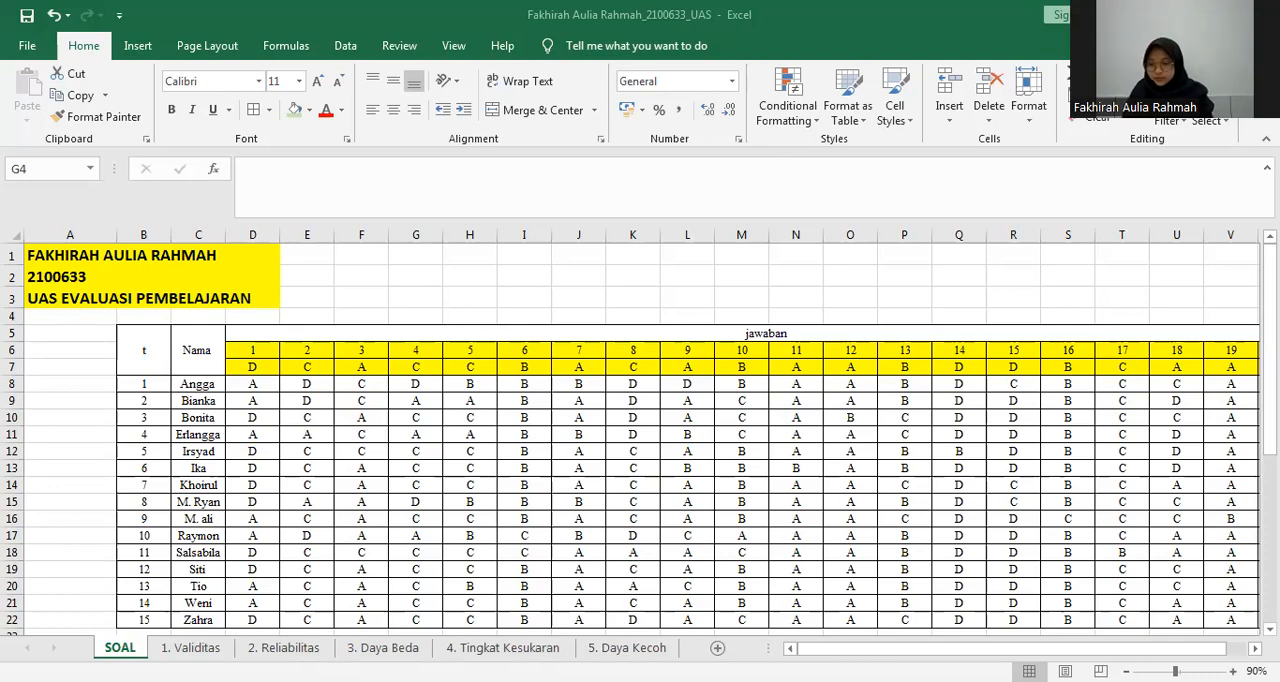
Compare the answer key for question 1 with the students' answers in column D of the SOAL sheet.
drag(1270, 324, 1270, 342)
click(1126, 671)
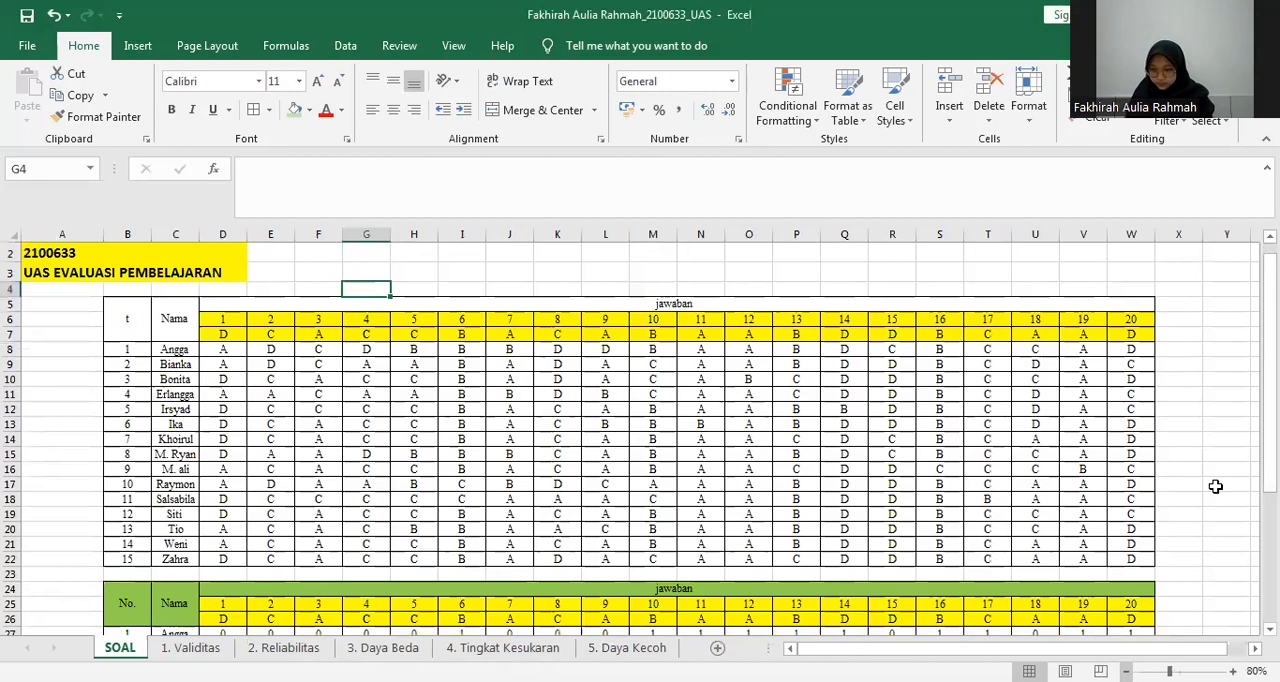
drag(1270, 452, 1270, 432)
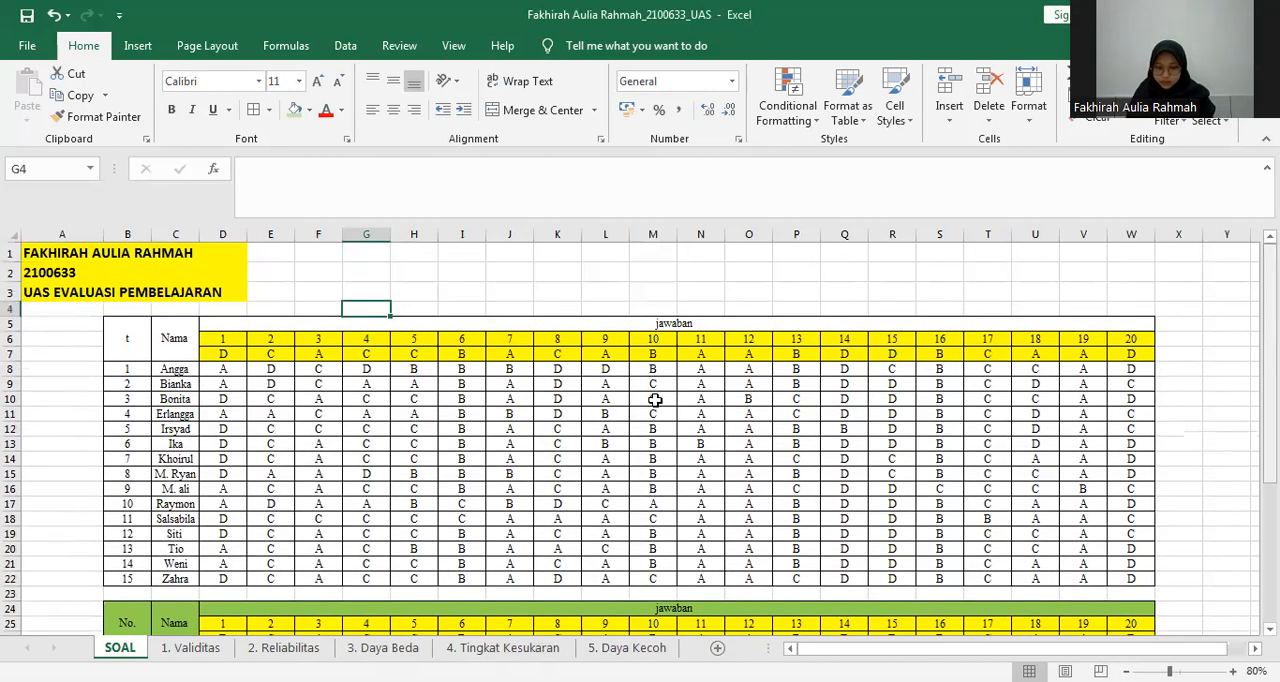
click(223, 352)
click(226, 340)
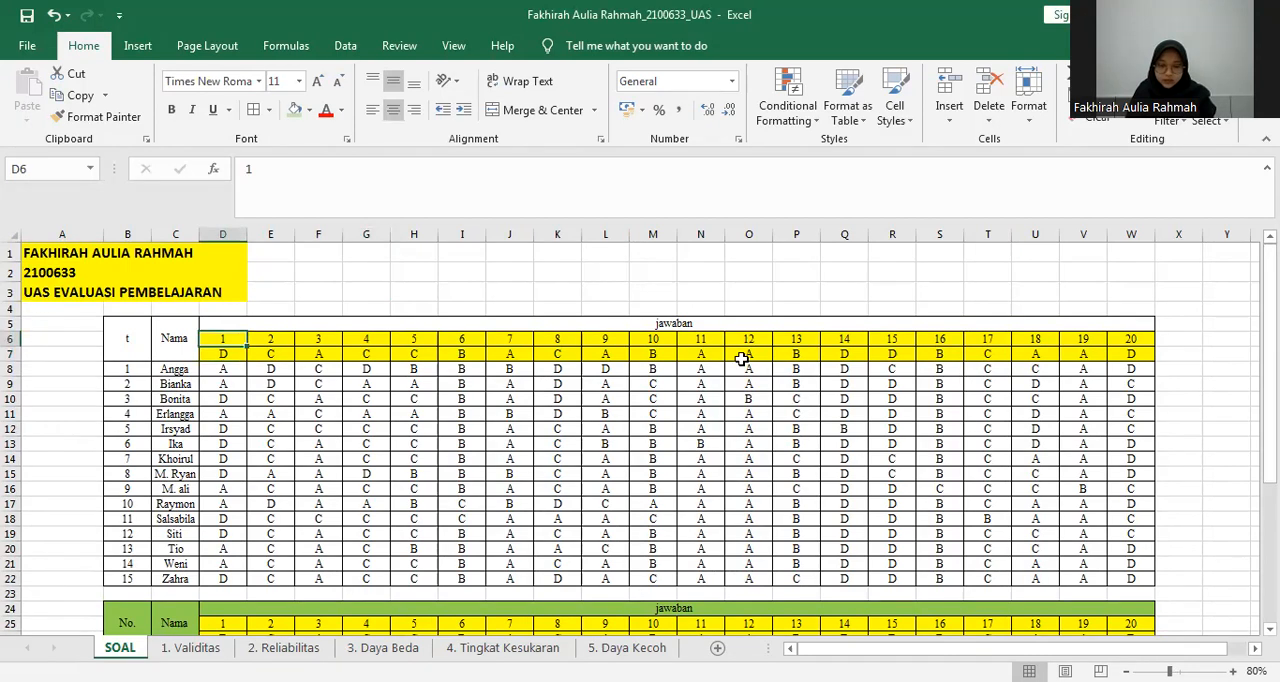
click(224, 352)
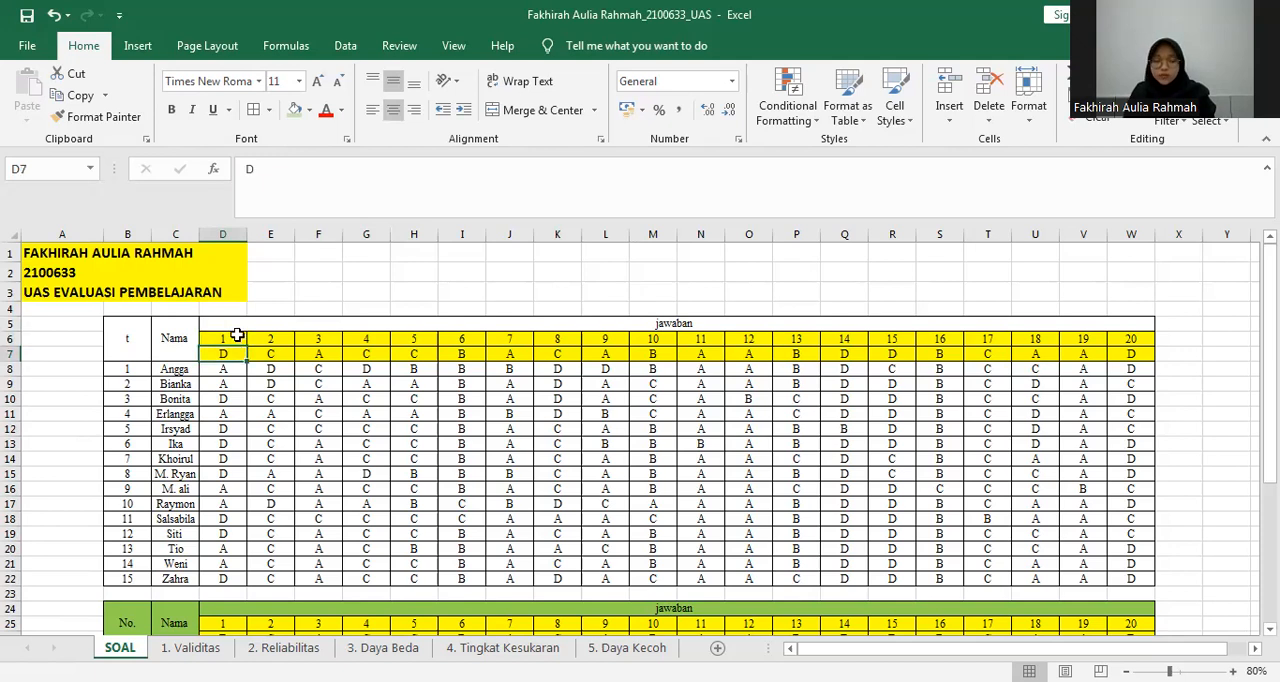
click(234, 400)
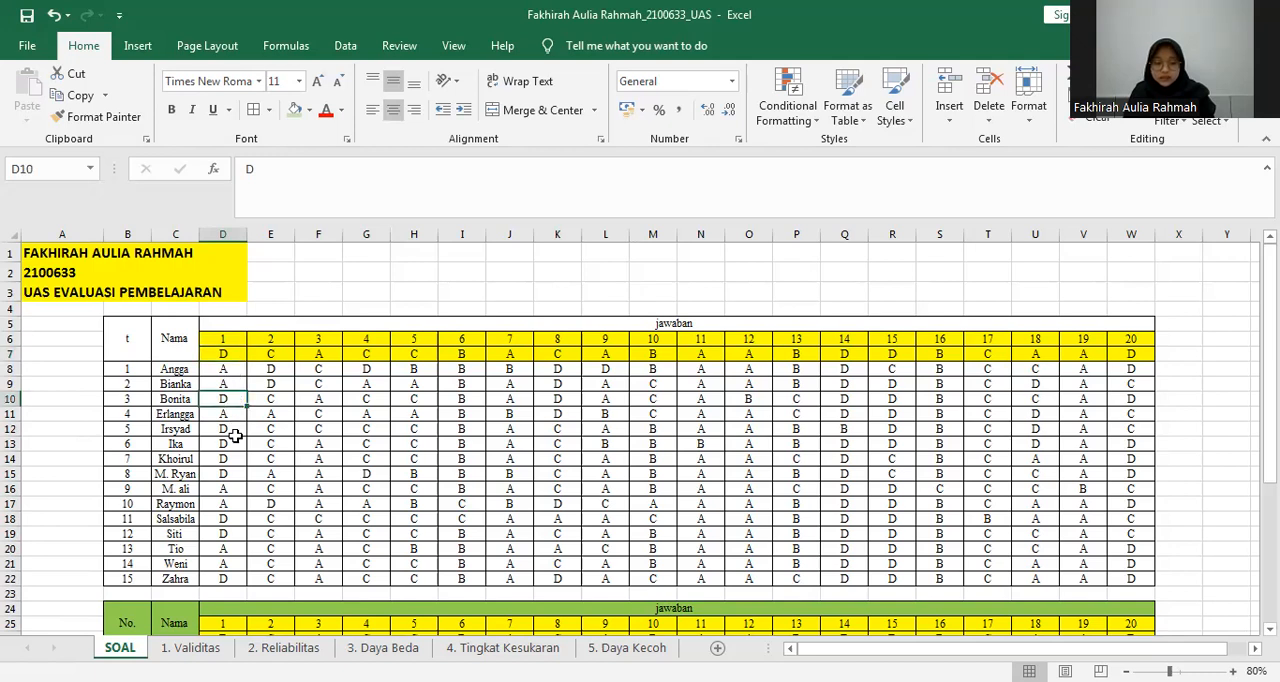
drag(223, 428, 234, 474)
Score two answers to question 1 in the upper table by entering 1 in D12 and 0 in D11.
click(229, 429)
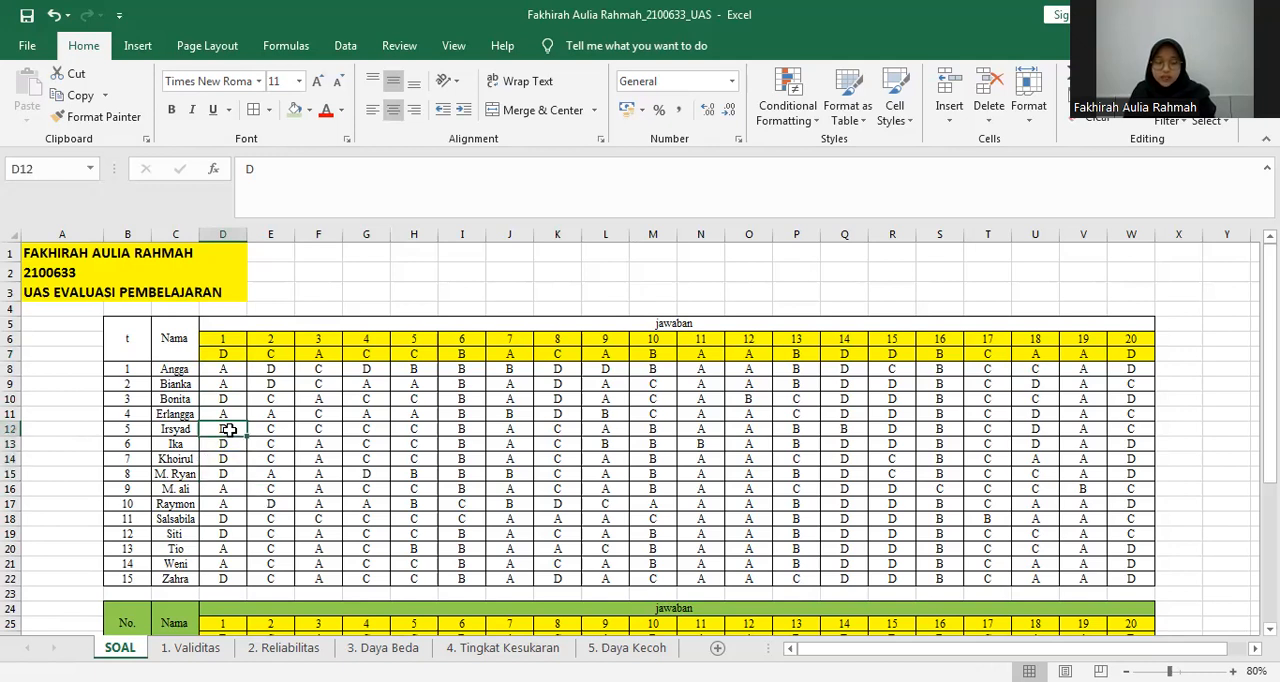
text(1)
click(235, 414)
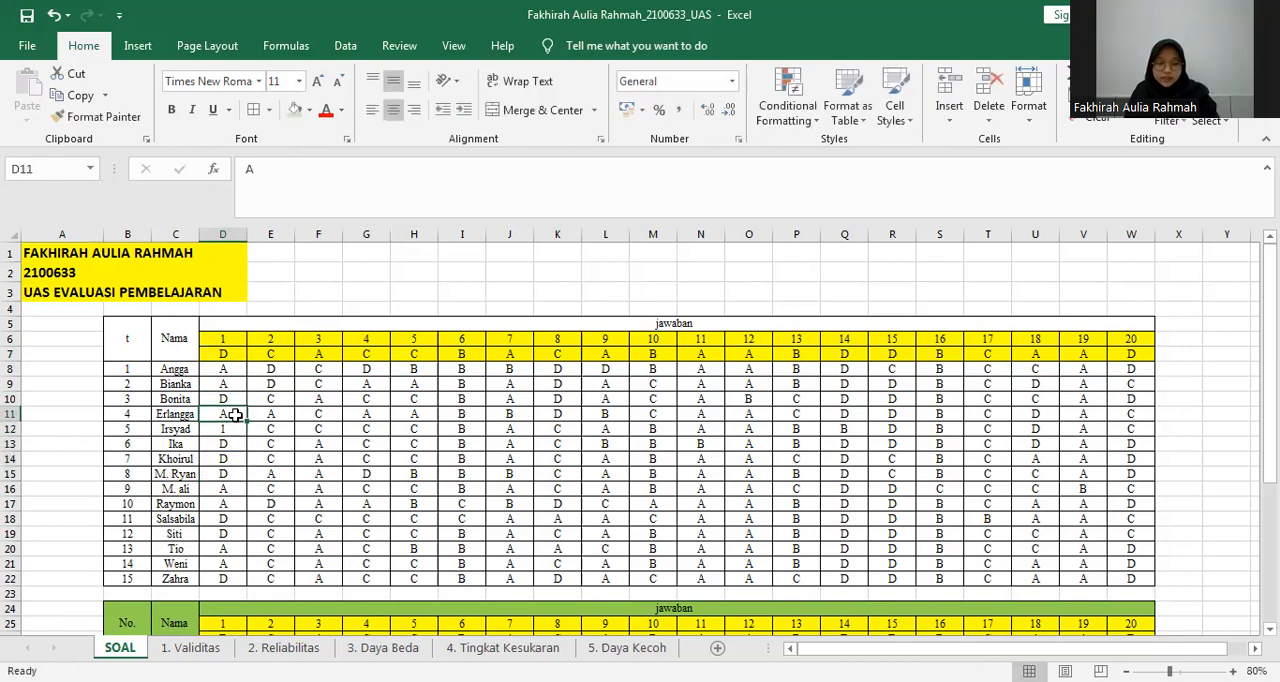
click(226, 357)
click(230, 413)
text(1)
text(0)
Examine the converted 1/0 score table below the raw answers on the SOAL sheet.
click(1270, 300)
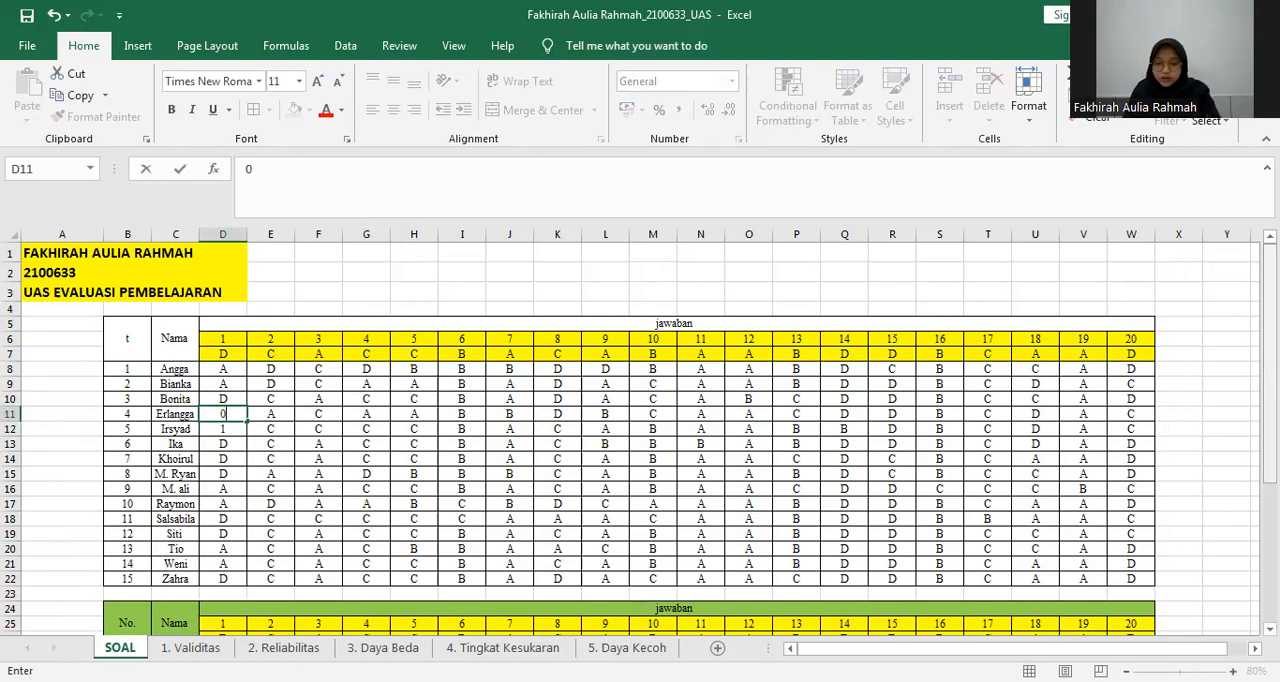
drag(1270, 300, 1270, 438)
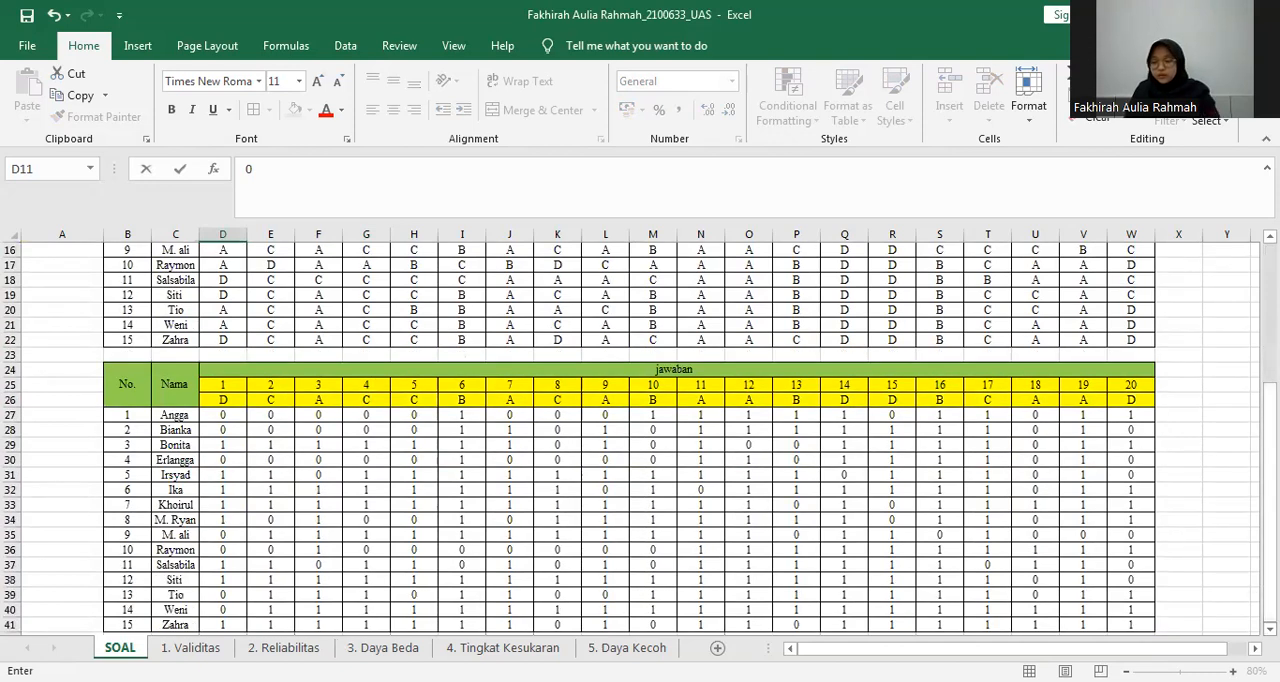
scroll(700, 457, down, 2)
click(687, 457)
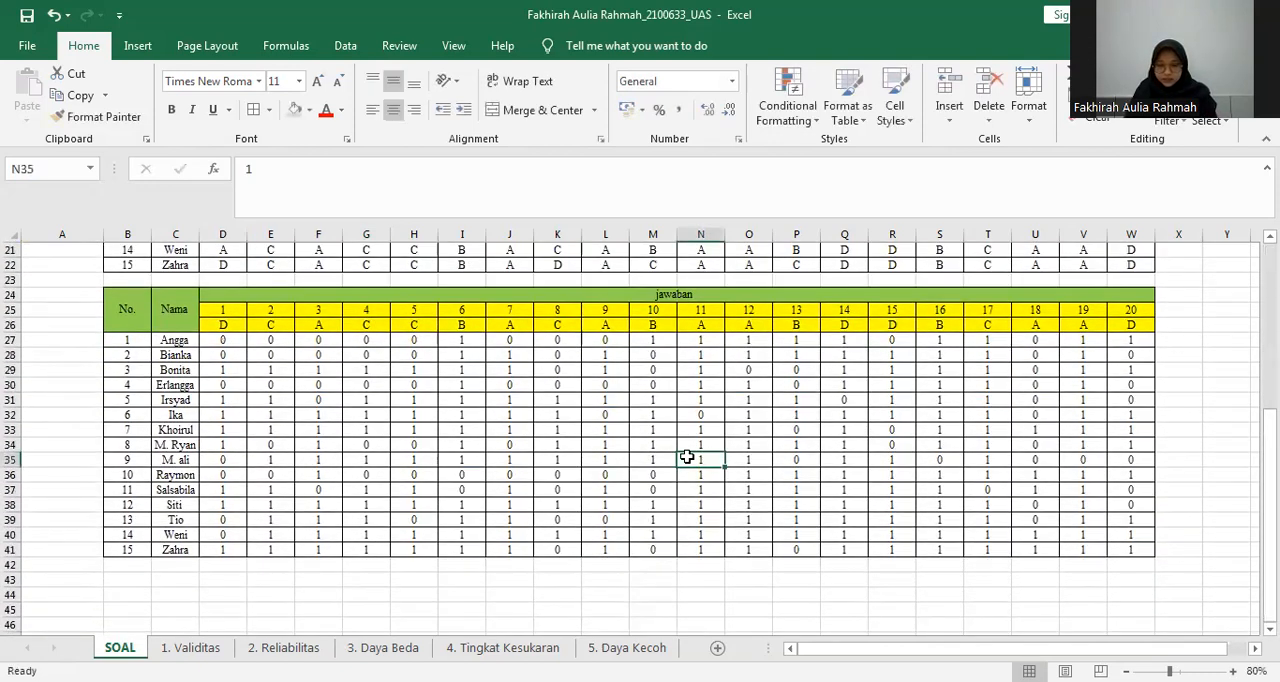
click(148, 322)
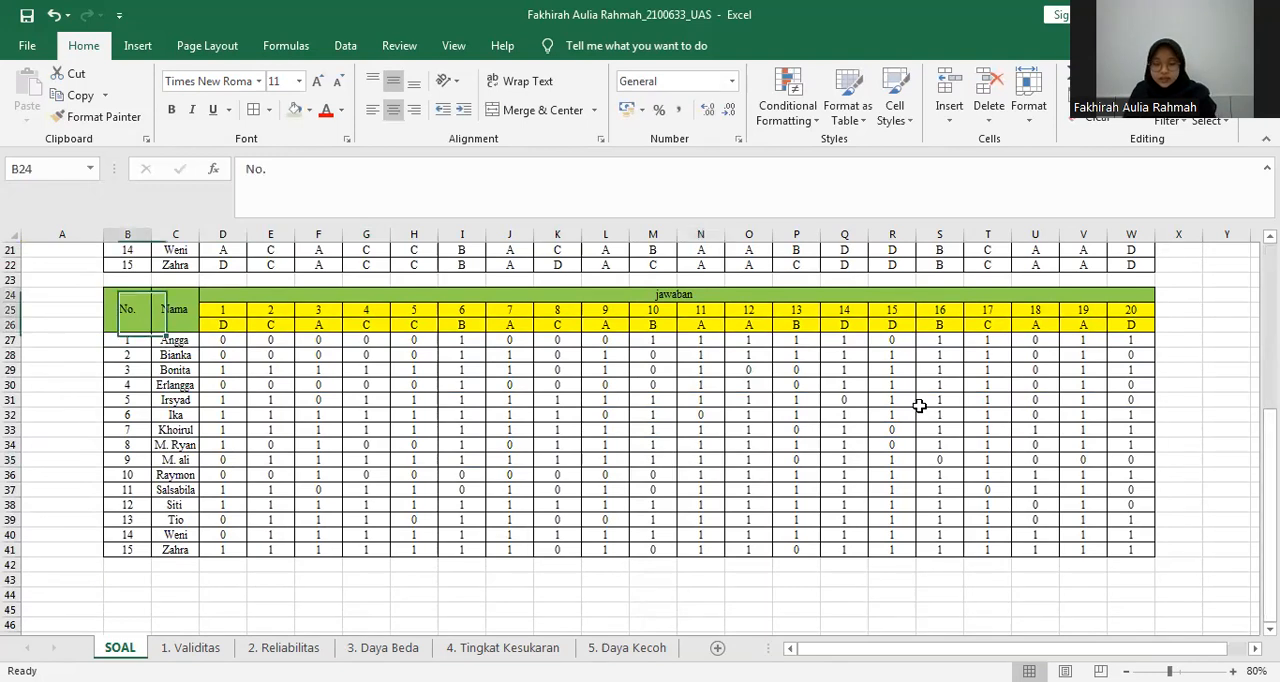
drag(919, 405, 921, 423)
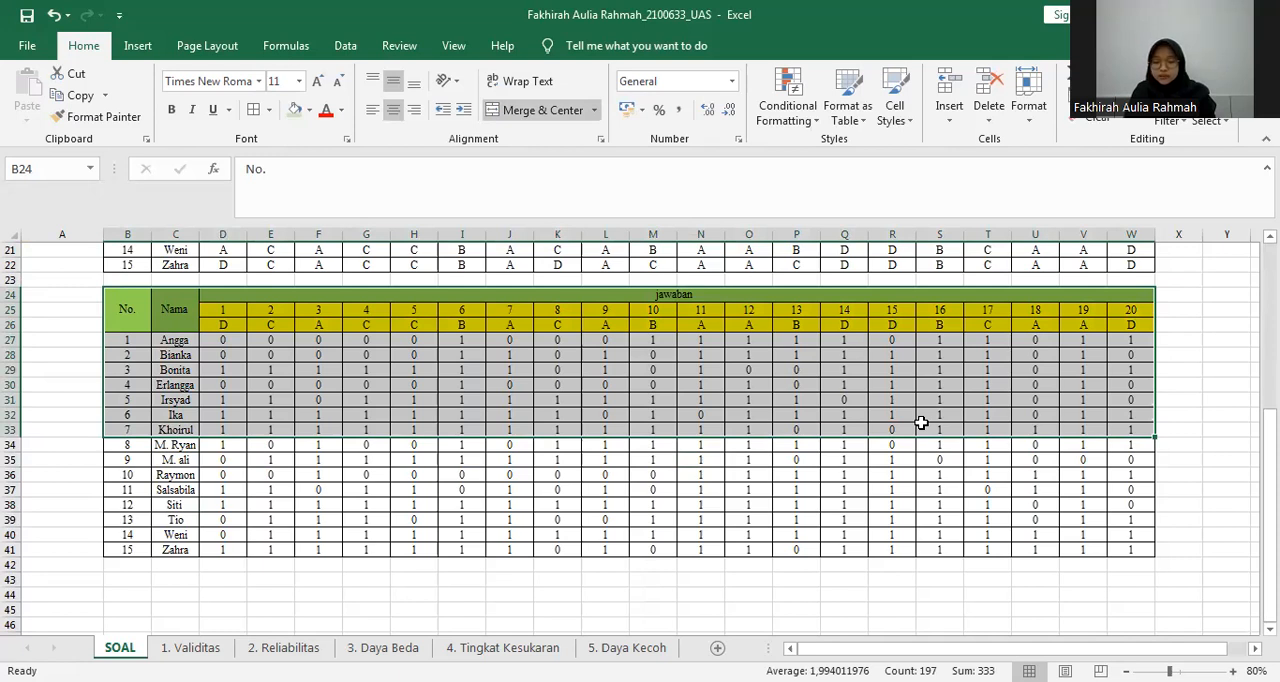
click(793, 474)
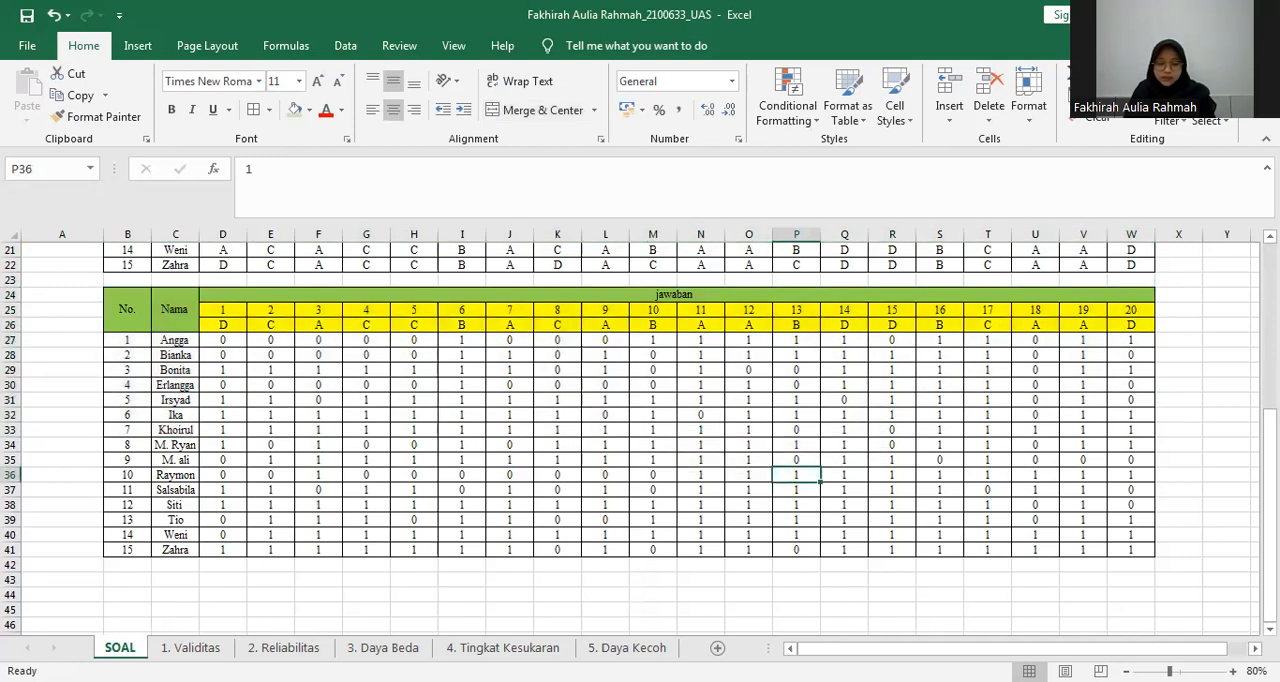
Review the score table and the R Tabel row on the 1. Validitas sheet.
click(197, 648)
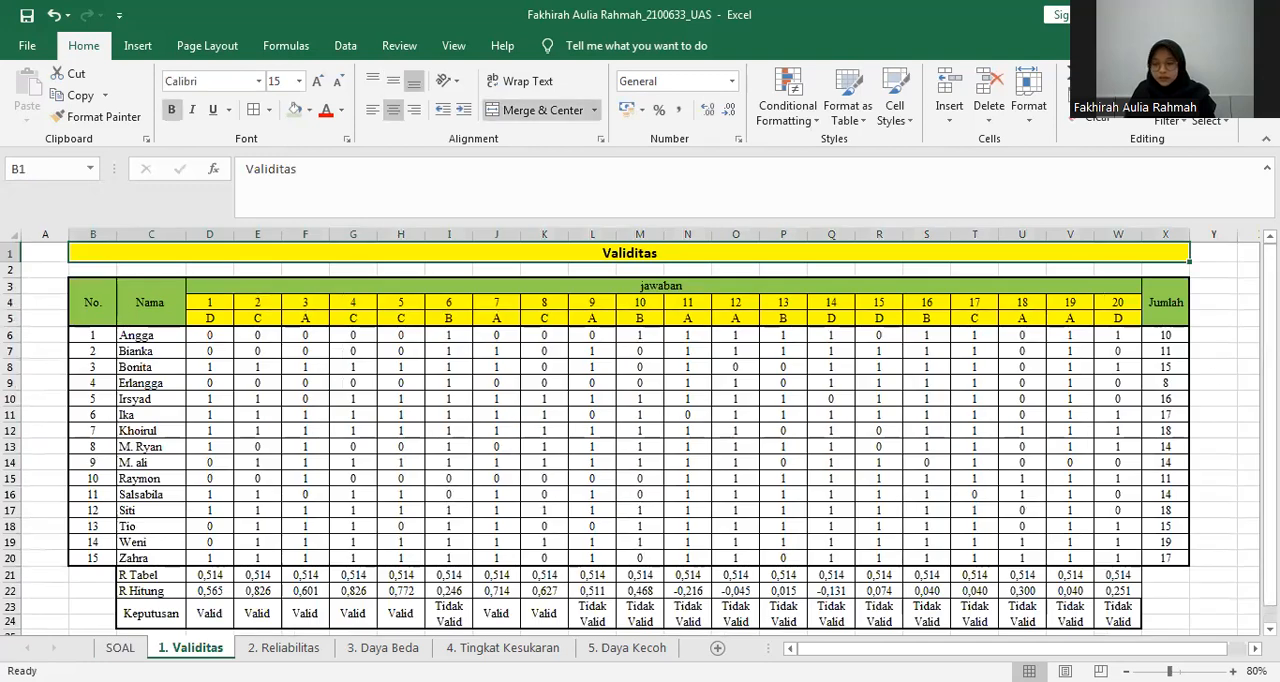
scroll(560, 434, down, 1)
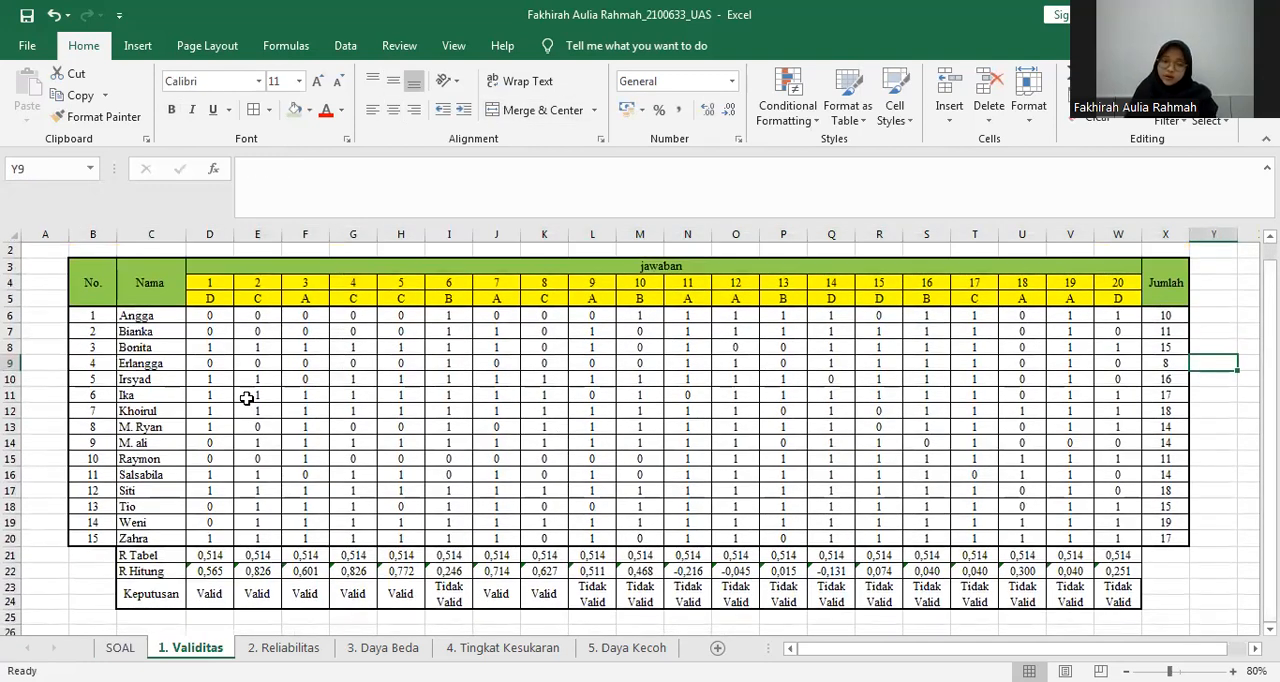
drag(107, 289, 866, 449)
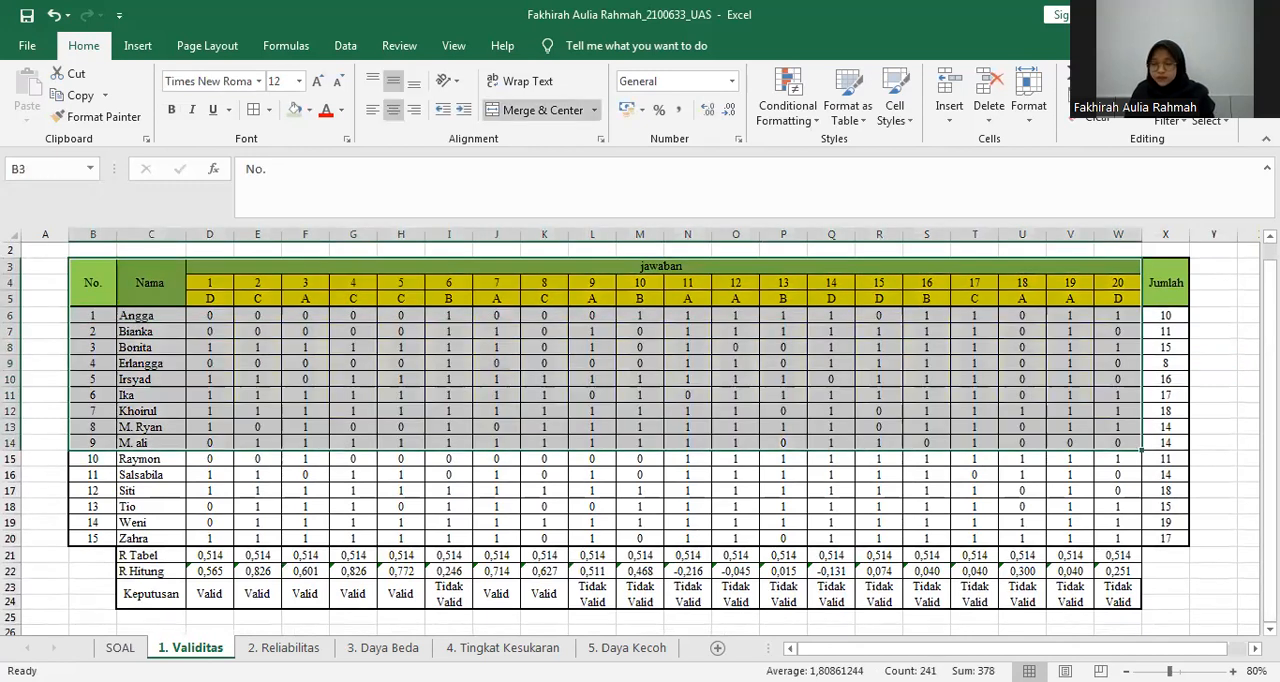
click(147, 562)
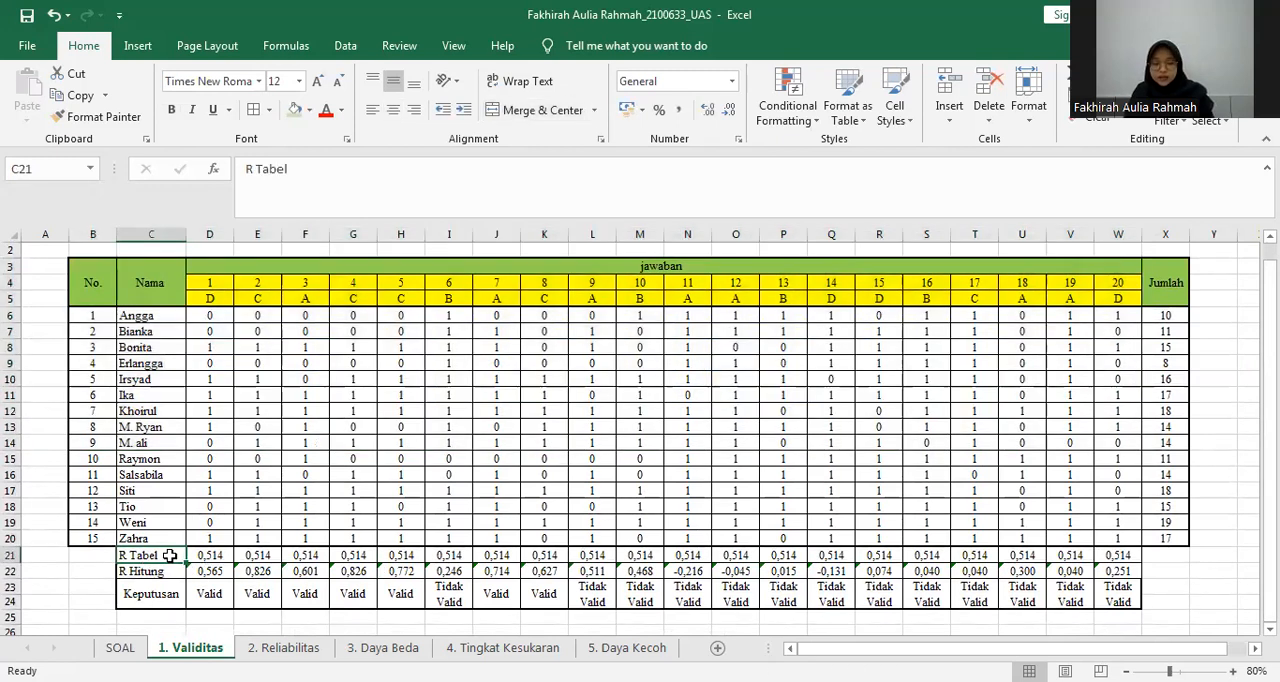
click(226, 551)
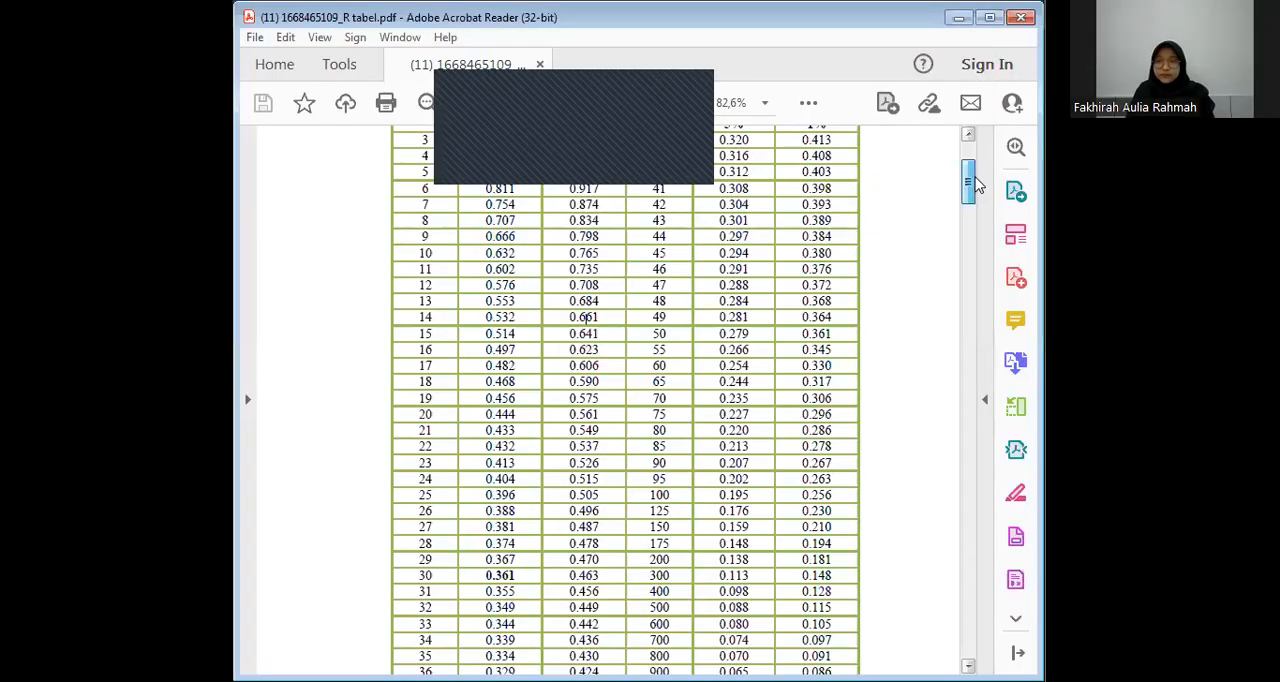
Look up the critical r value for N 15 at 5% significance in the R tabel PDF in Adobe Acrobat Reader.
scroll(977, 183, up, 1)
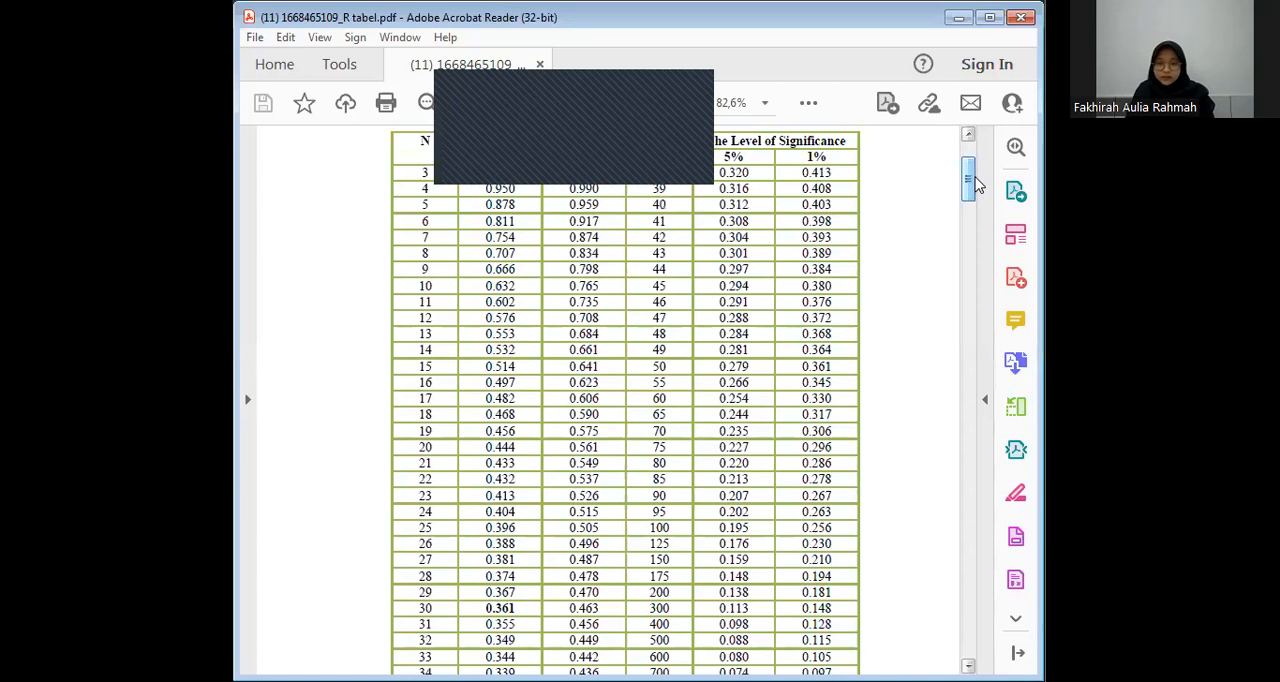
scroll(967, 187, down, 1)
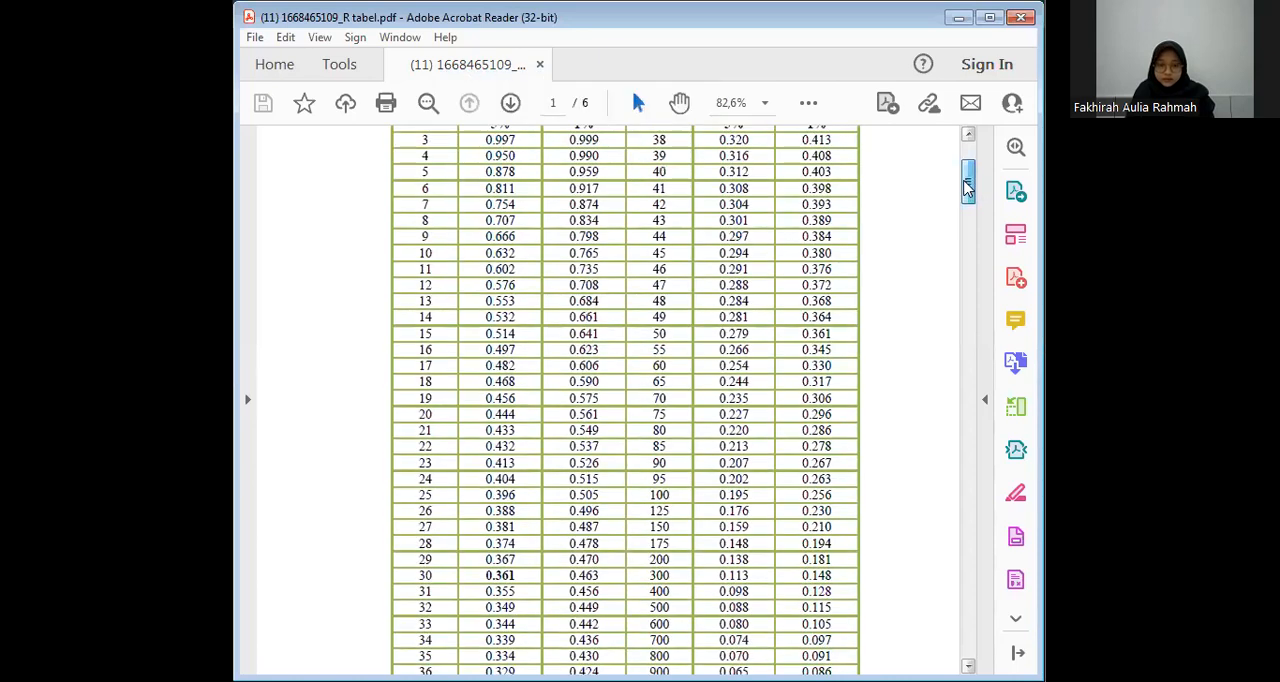
scroll(967, 186, up, 1)
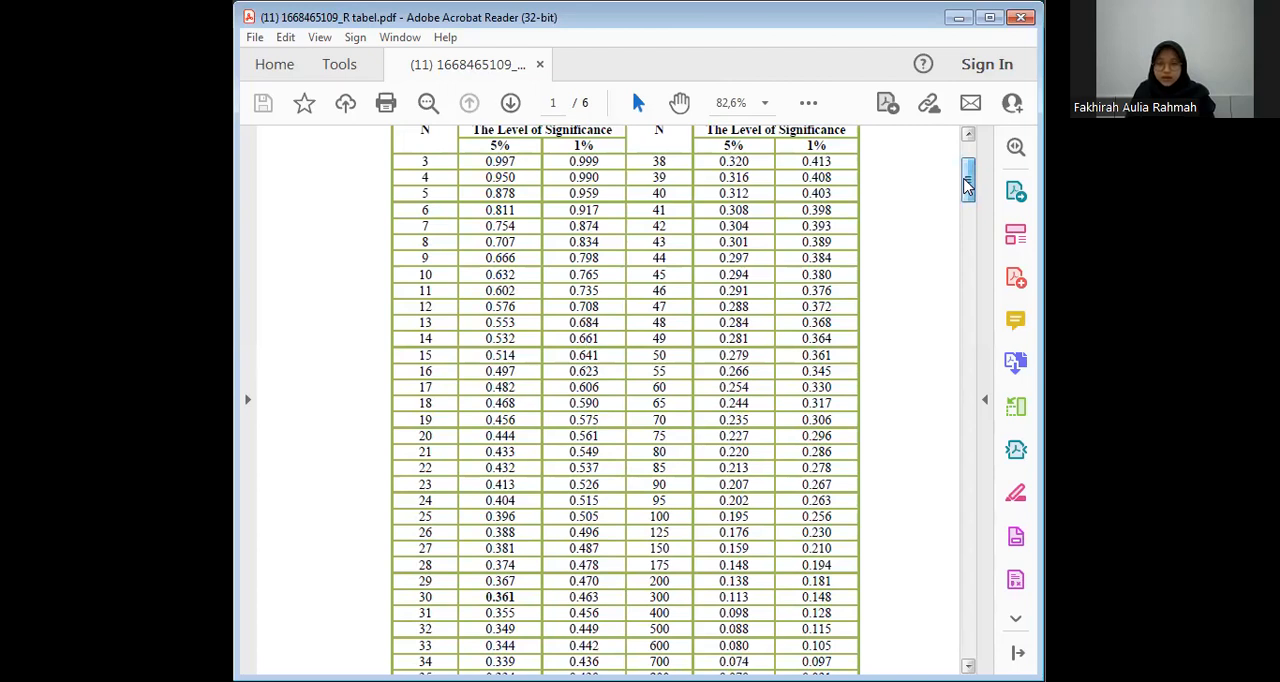
scroll(967, 186, up, 5)
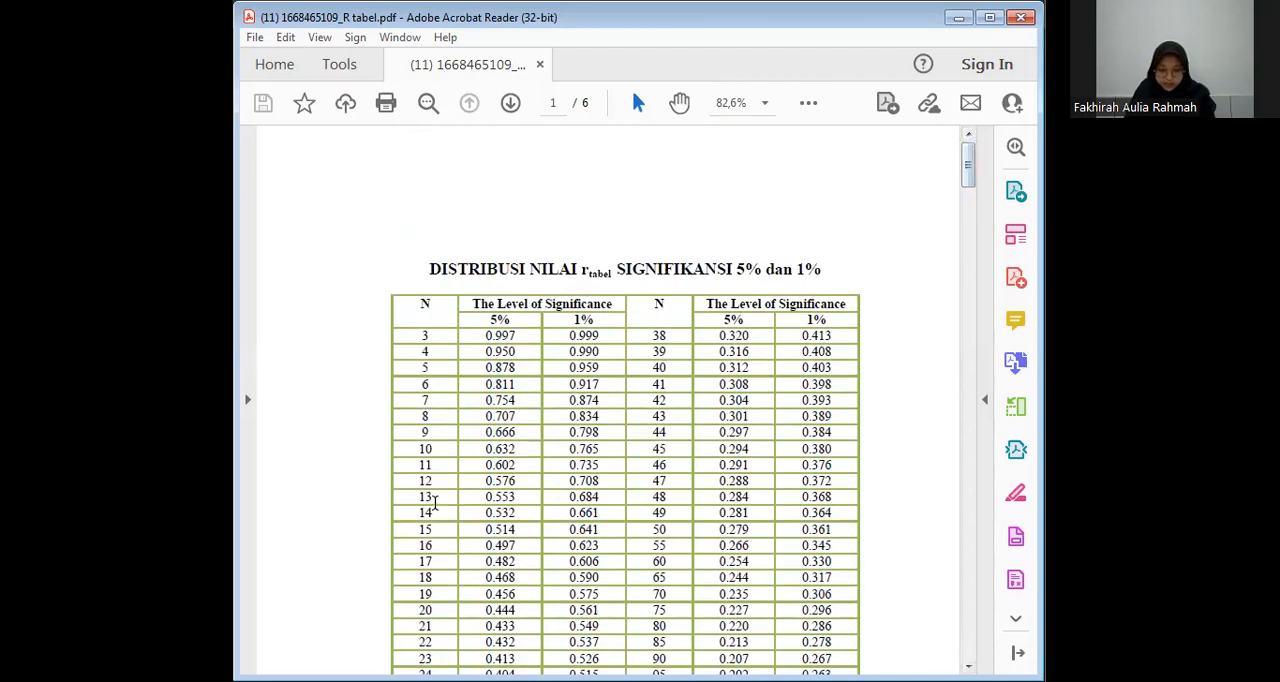
click(412, 532)
shift+click(527, 528)
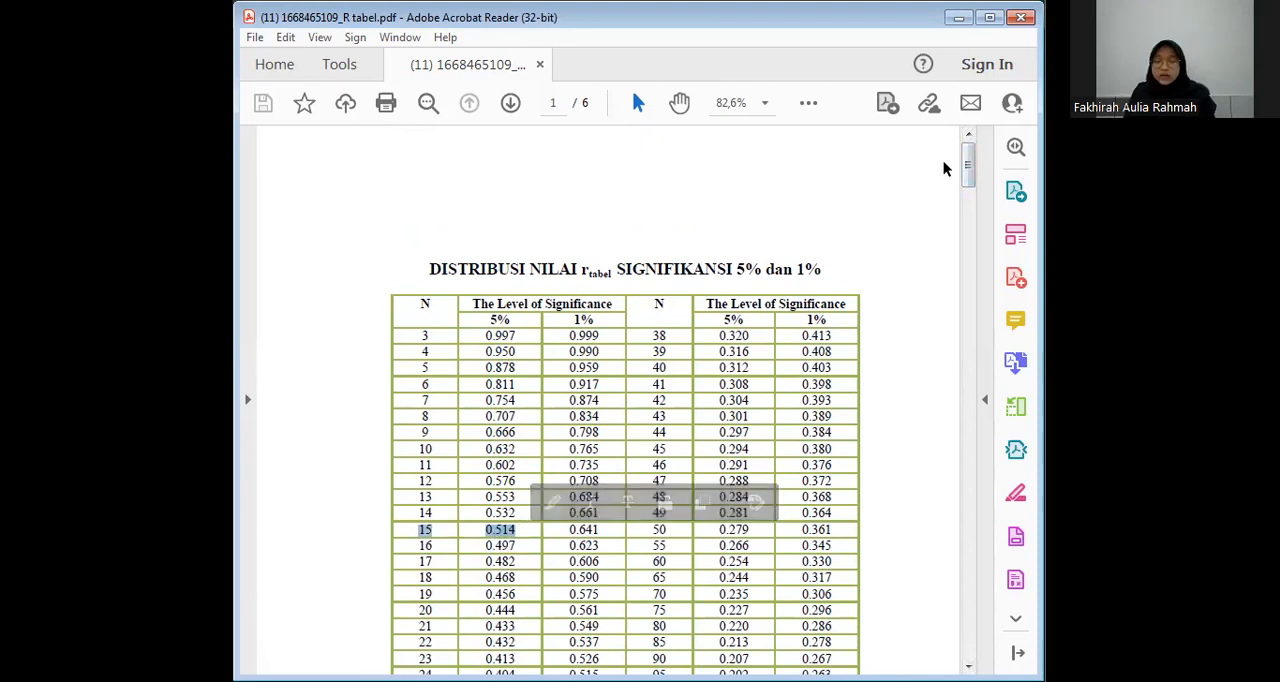
scroll(967, 175, down, 2)
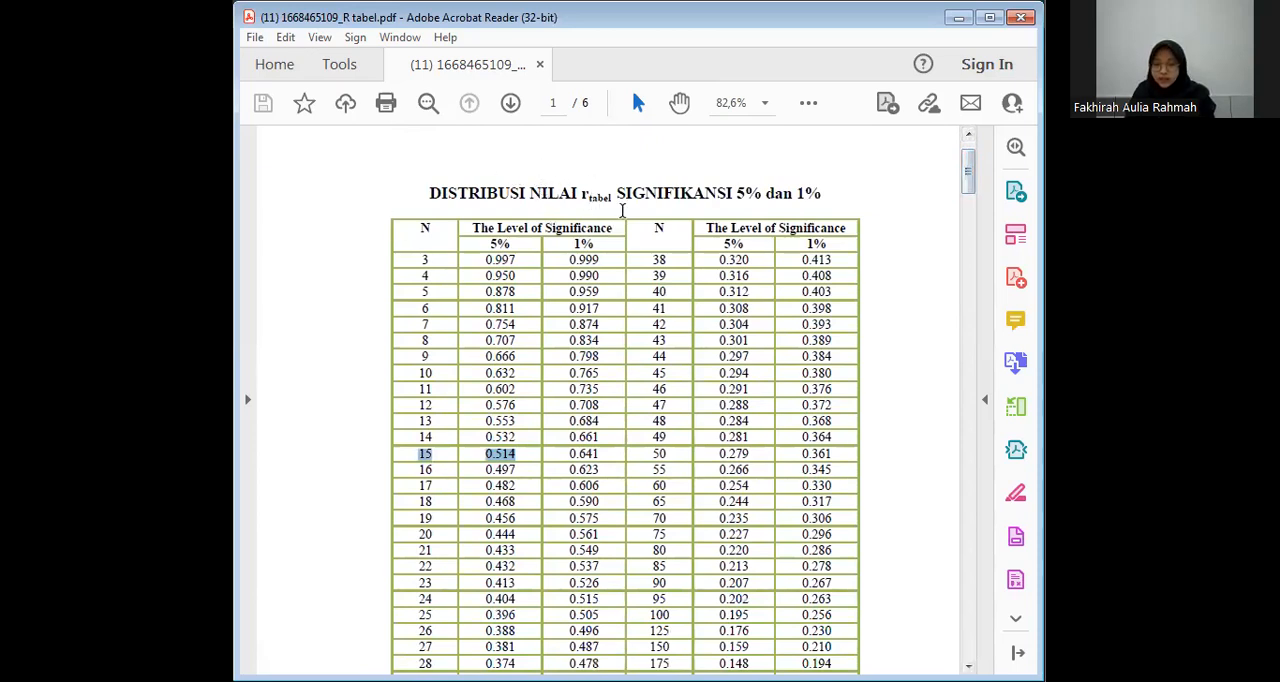
click(436, 454)
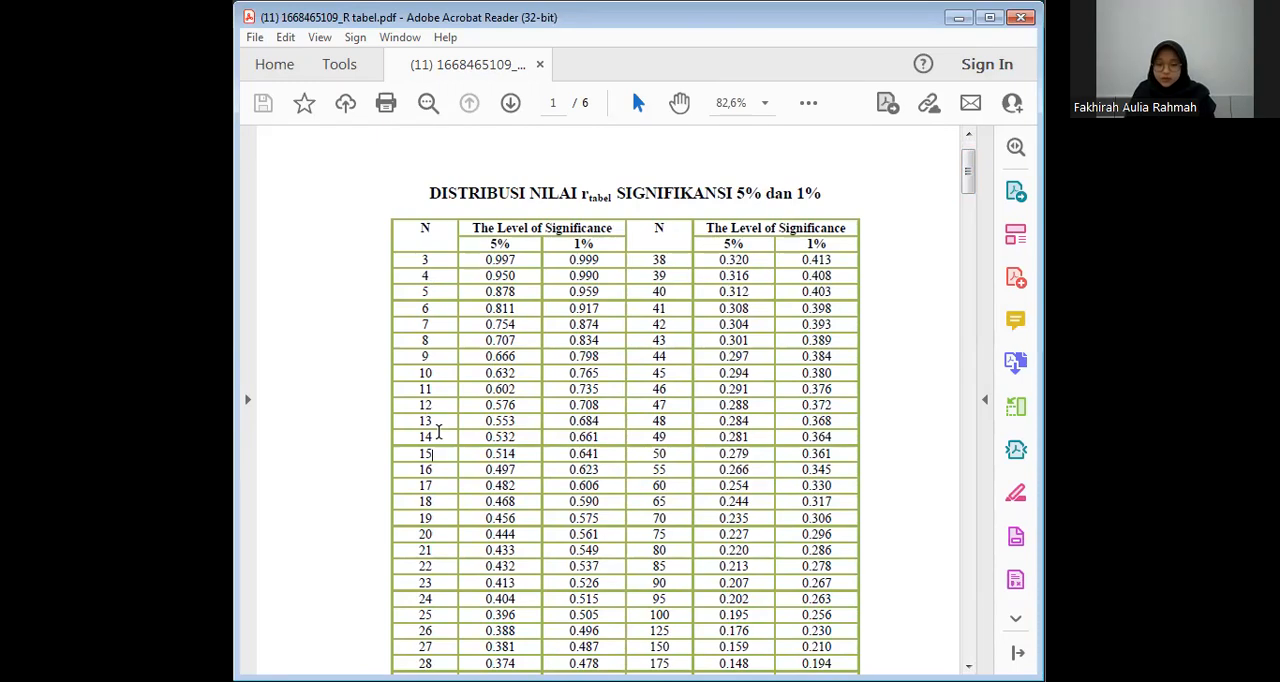
click(433, 421)
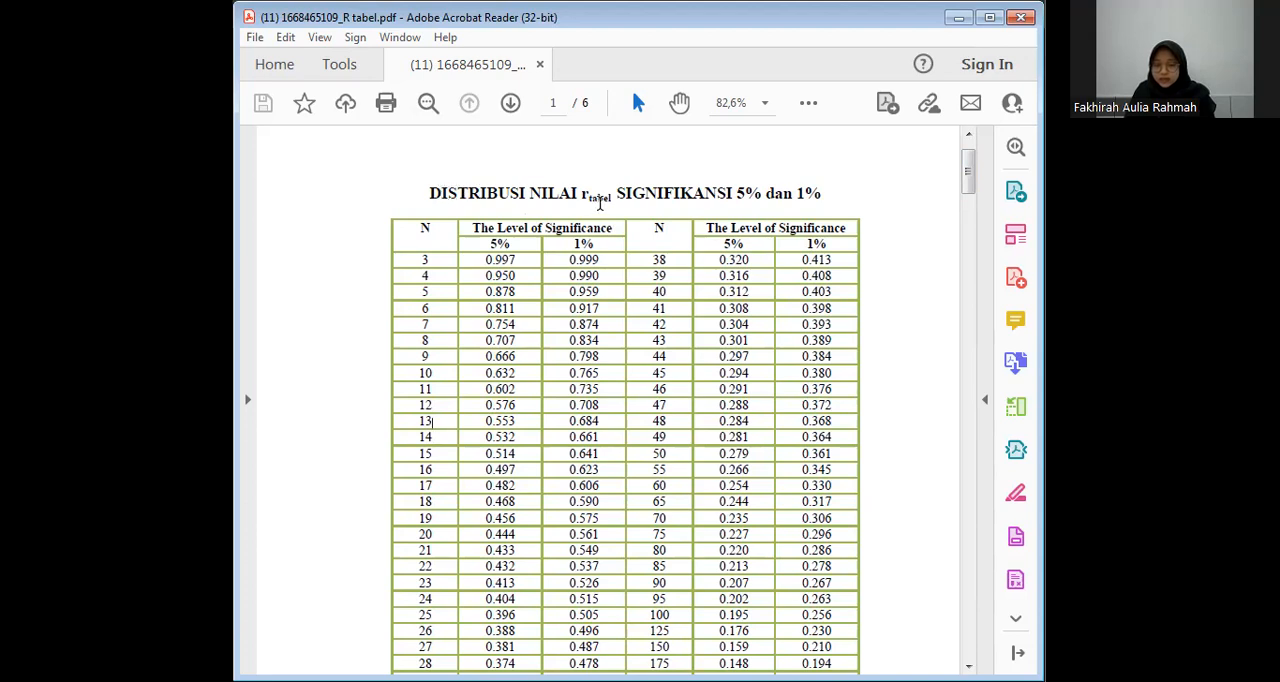
drag(418, 452, 544, 452)
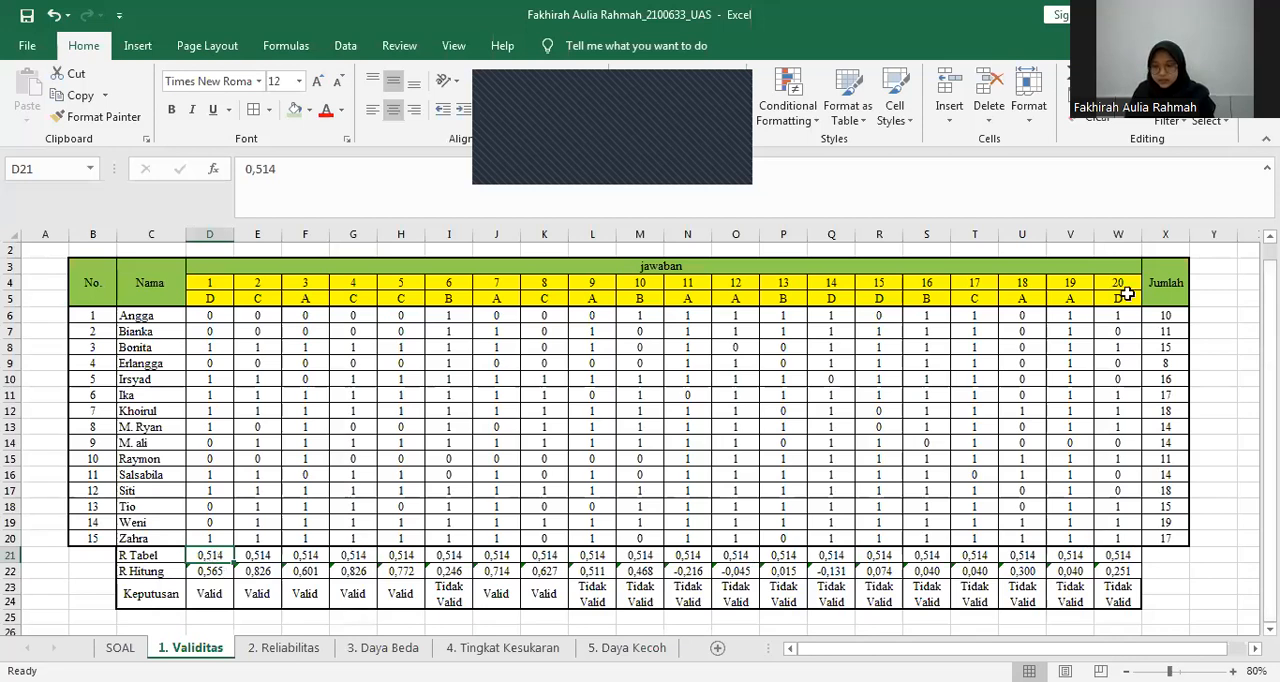
Back in the Excel workbook, inspect question 1's R Hitung CORREL formula in D22 and its source ranges D6:D20 and X6:X20.
drag(1127, 291, 1122, 553)
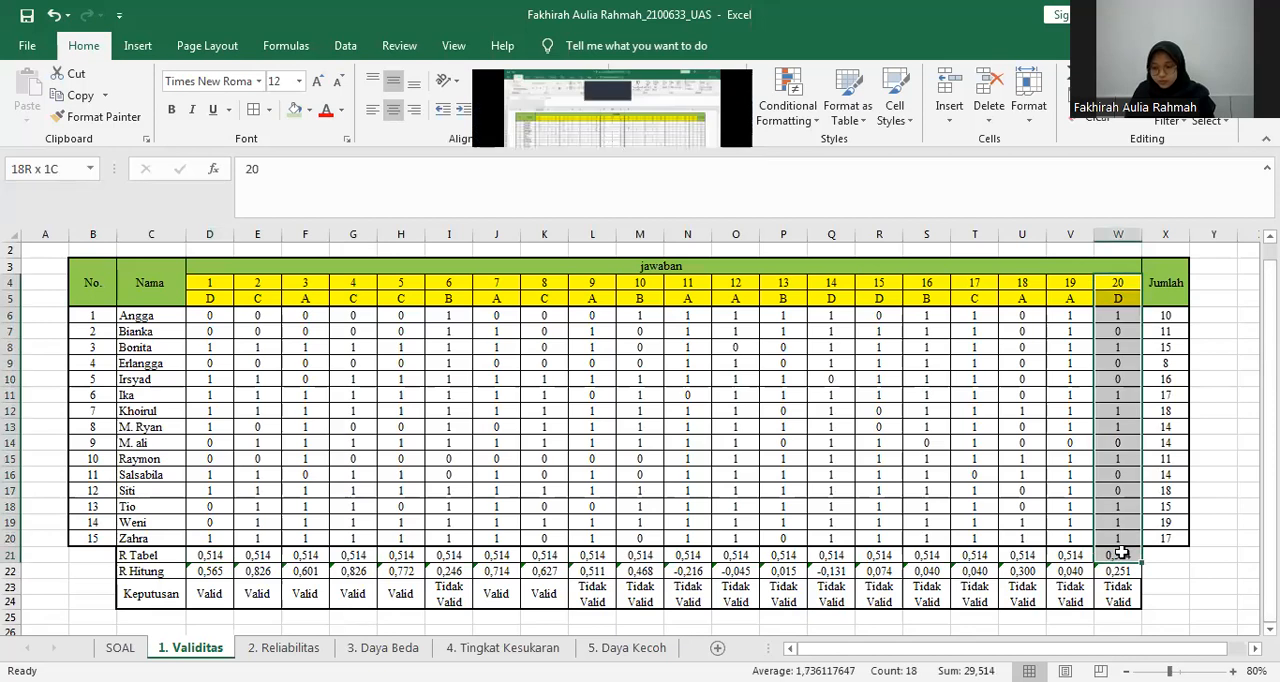
click(536, 472)
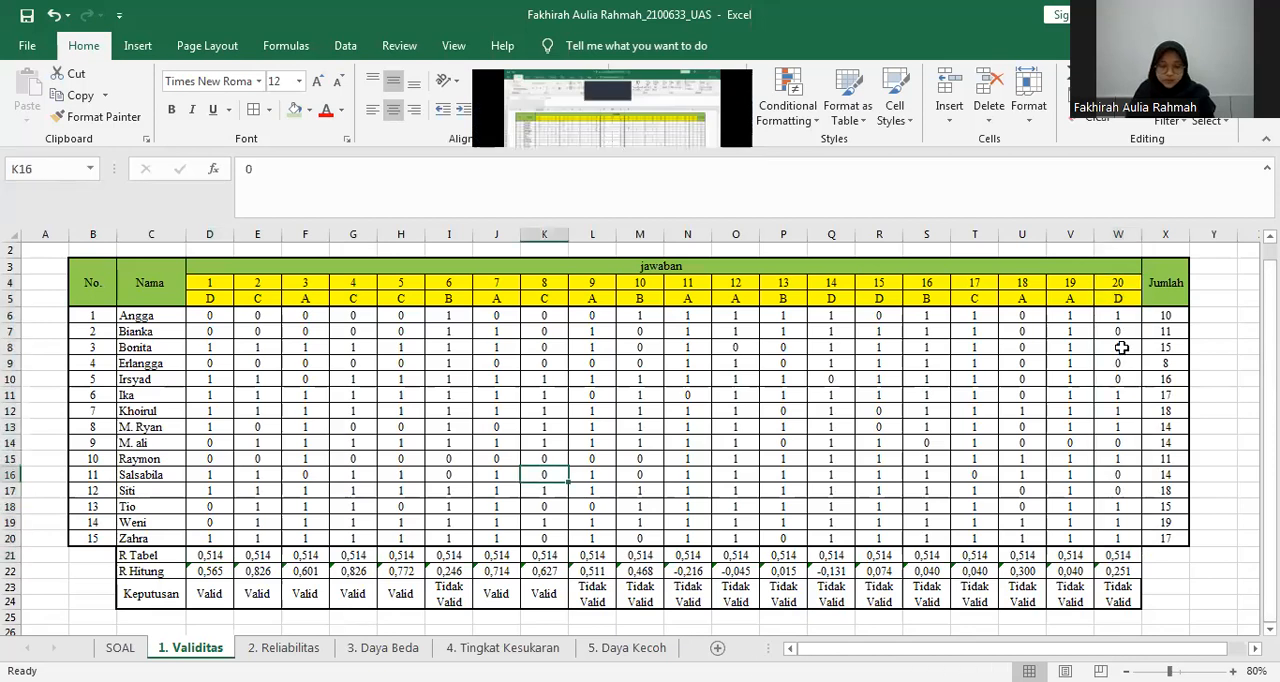
click(222, 578)
click(220, 571)
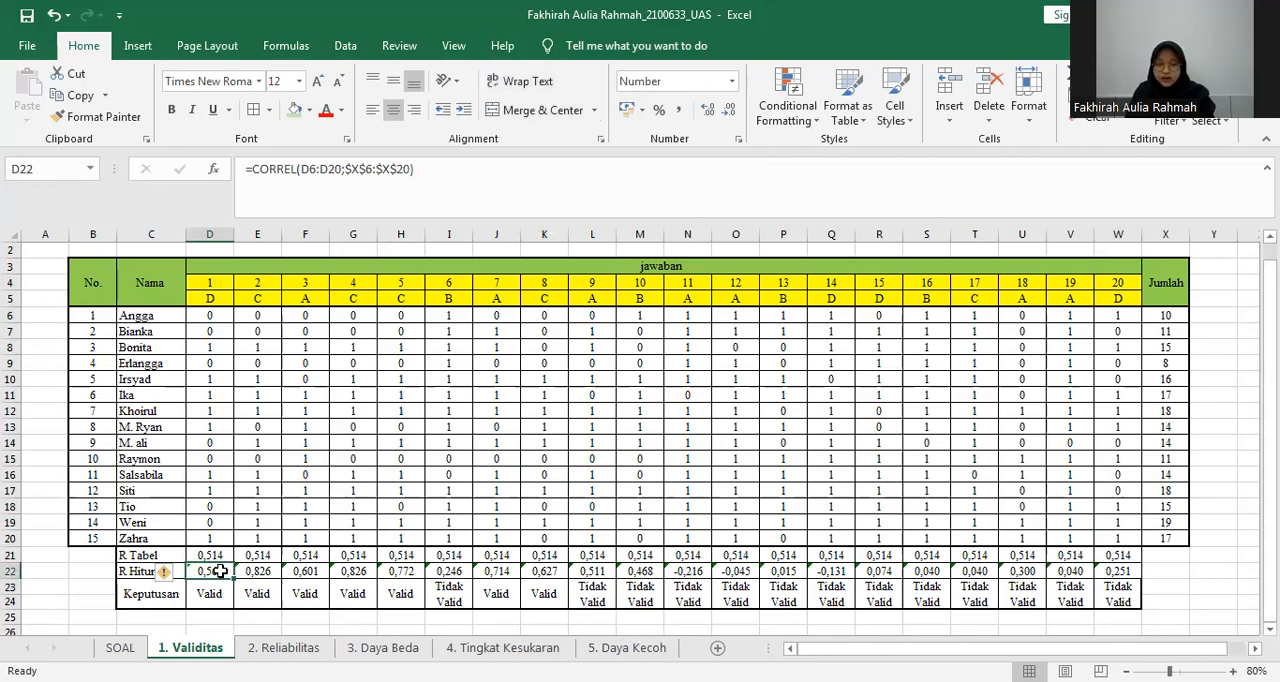
drag(222, 313, 209, 493)
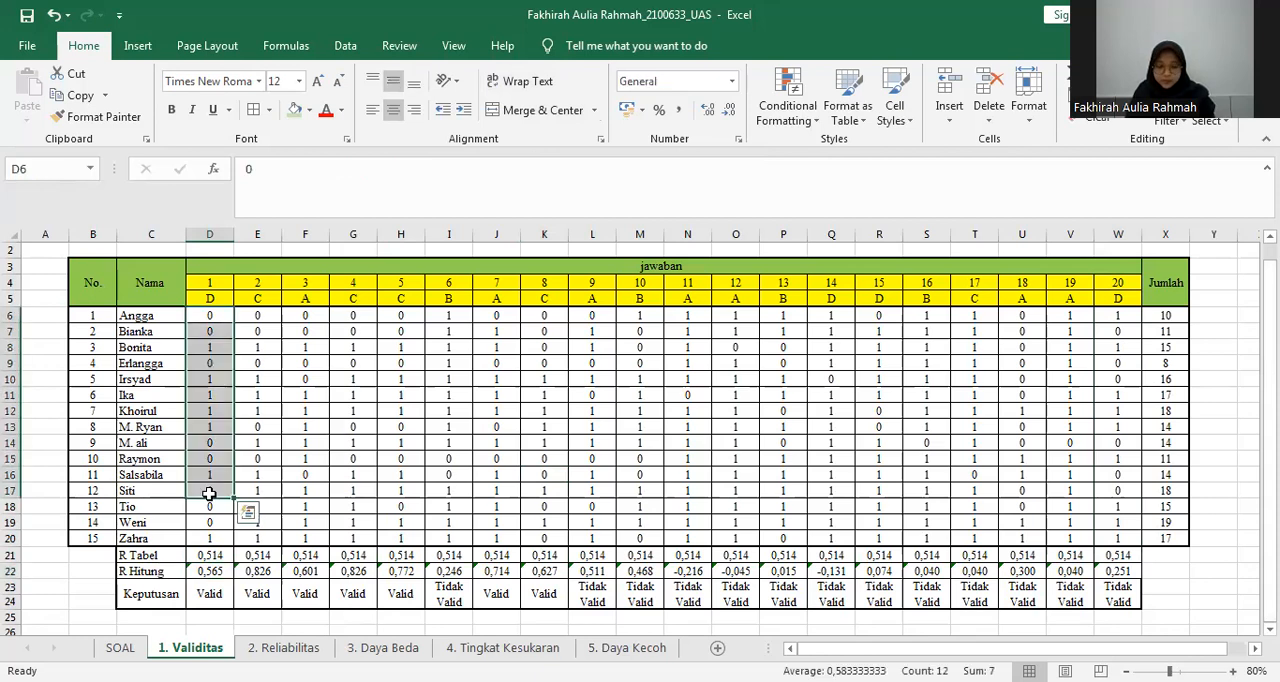
key(shift+Down)
key(shift+Down)
key(shift+Down)
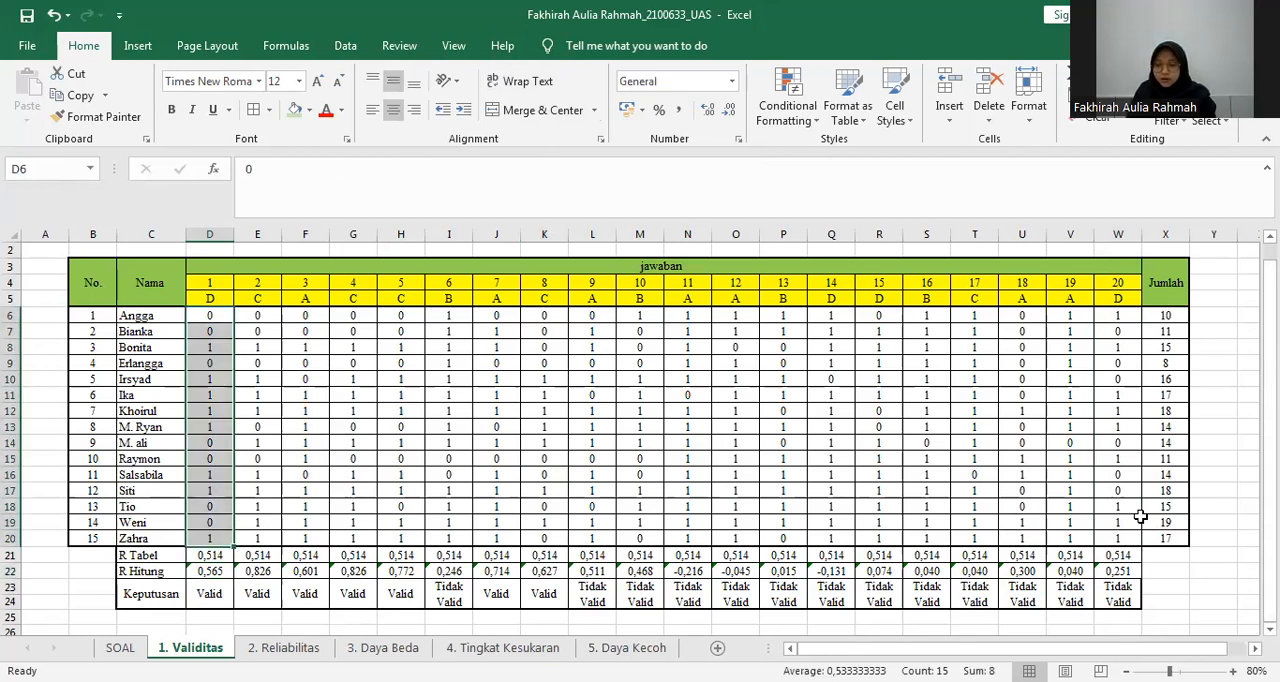
drag(1165, 315, 1151, 531)
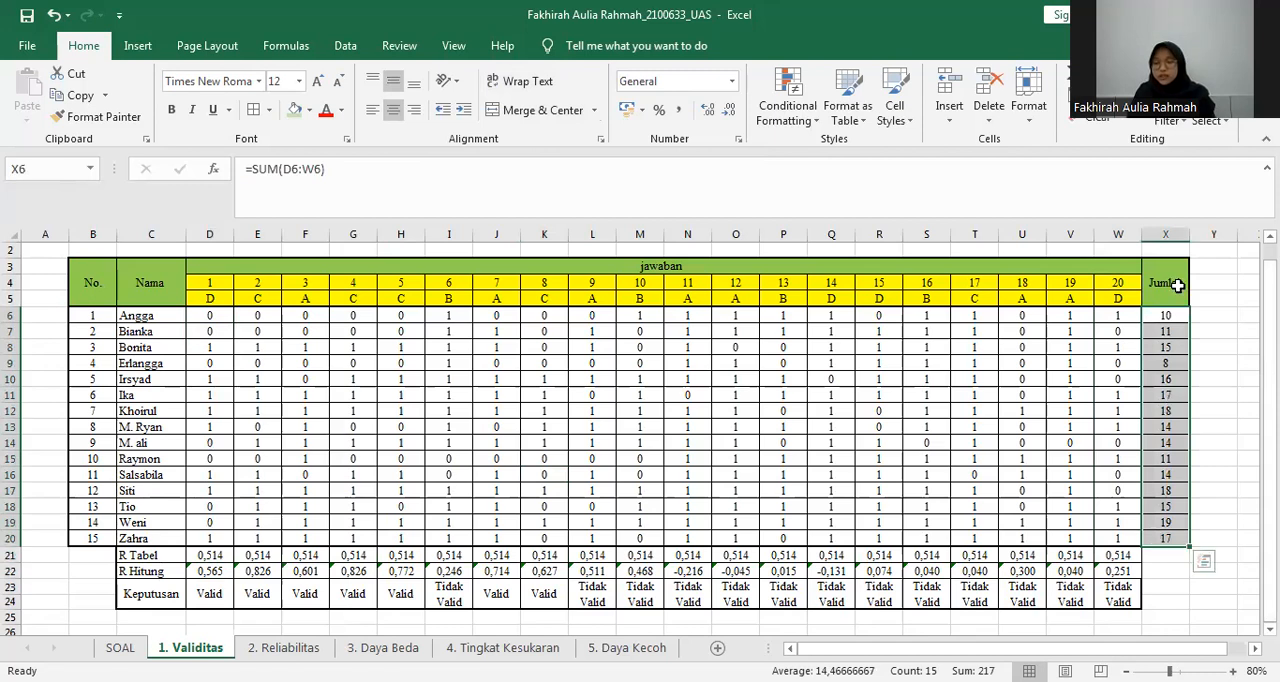
Inspect the first student's Jumlah formula in X6 and the D6:W6 score range it sums.
click(1167, 395)
click(1166, 316)
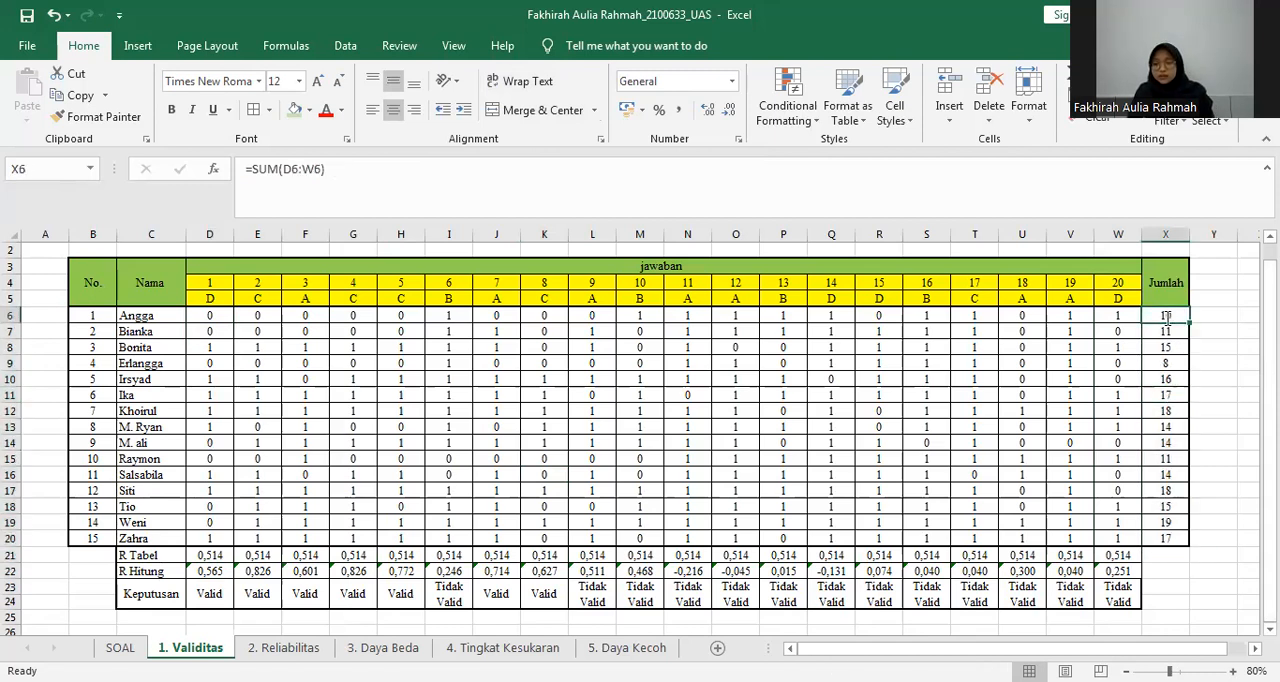
double_click(1166, 316)
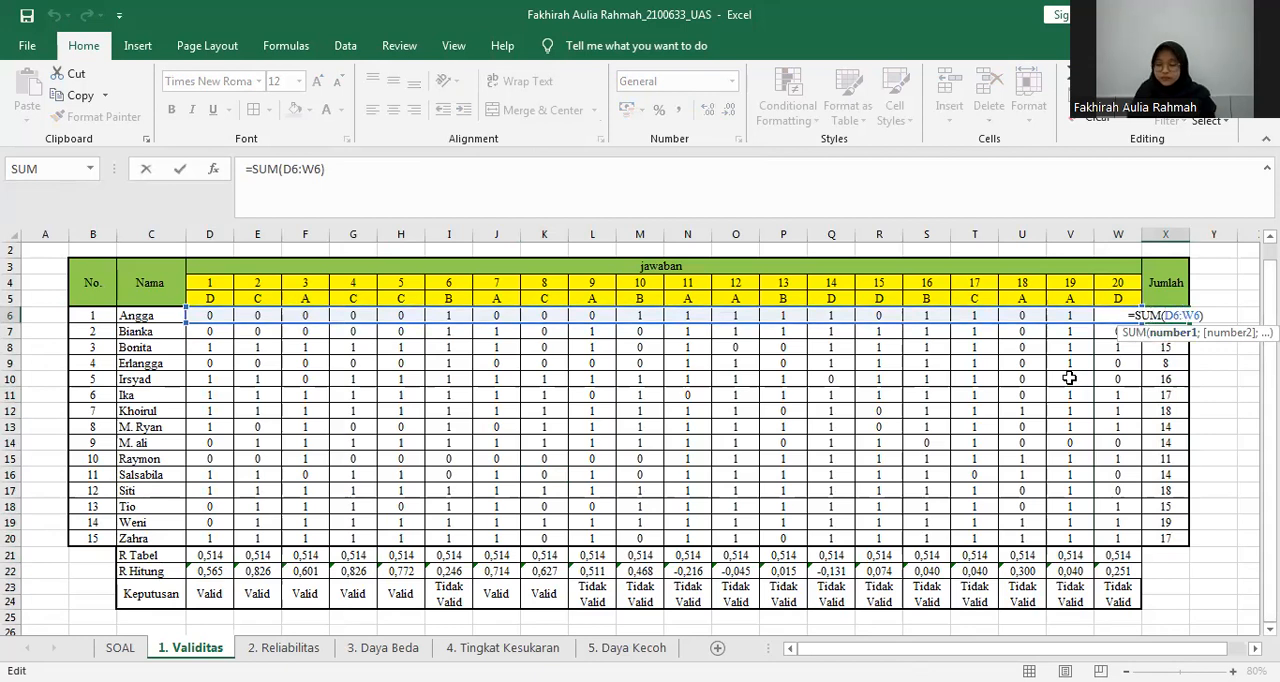
key(Return)
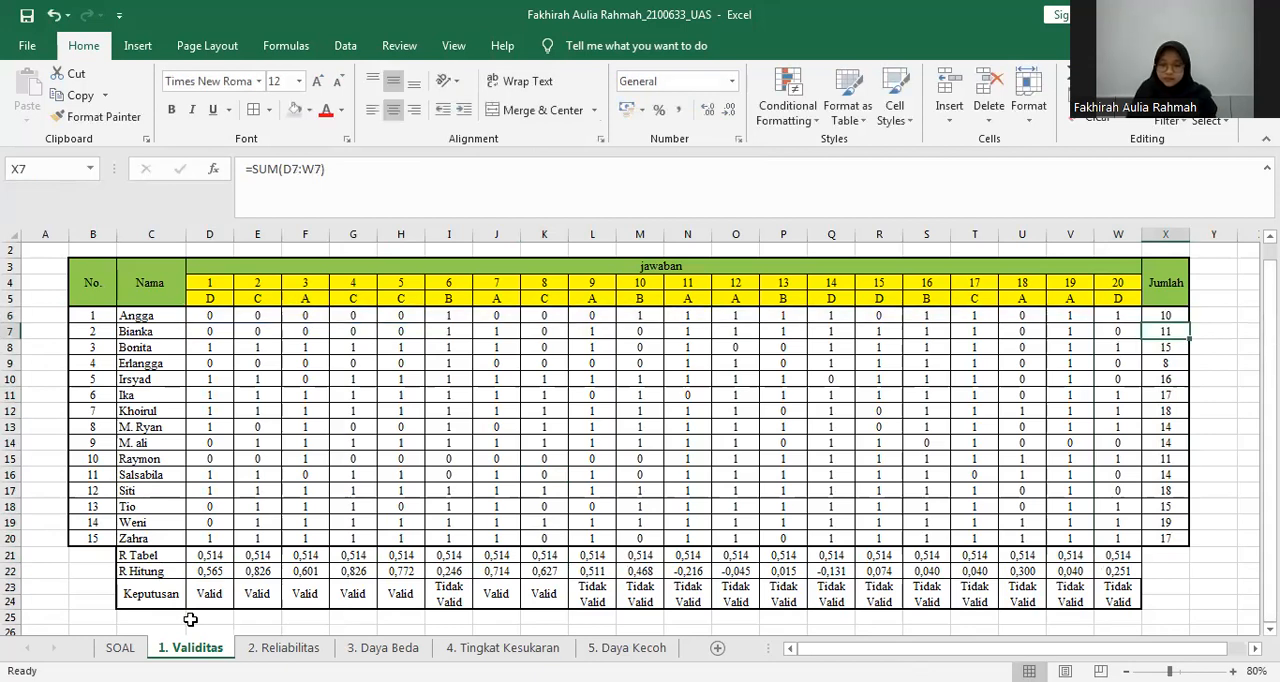
Clear the R Hitung values of all 20 questions in D22:W22.
click(210, 570)
drag(210, 570, 1123, 571)
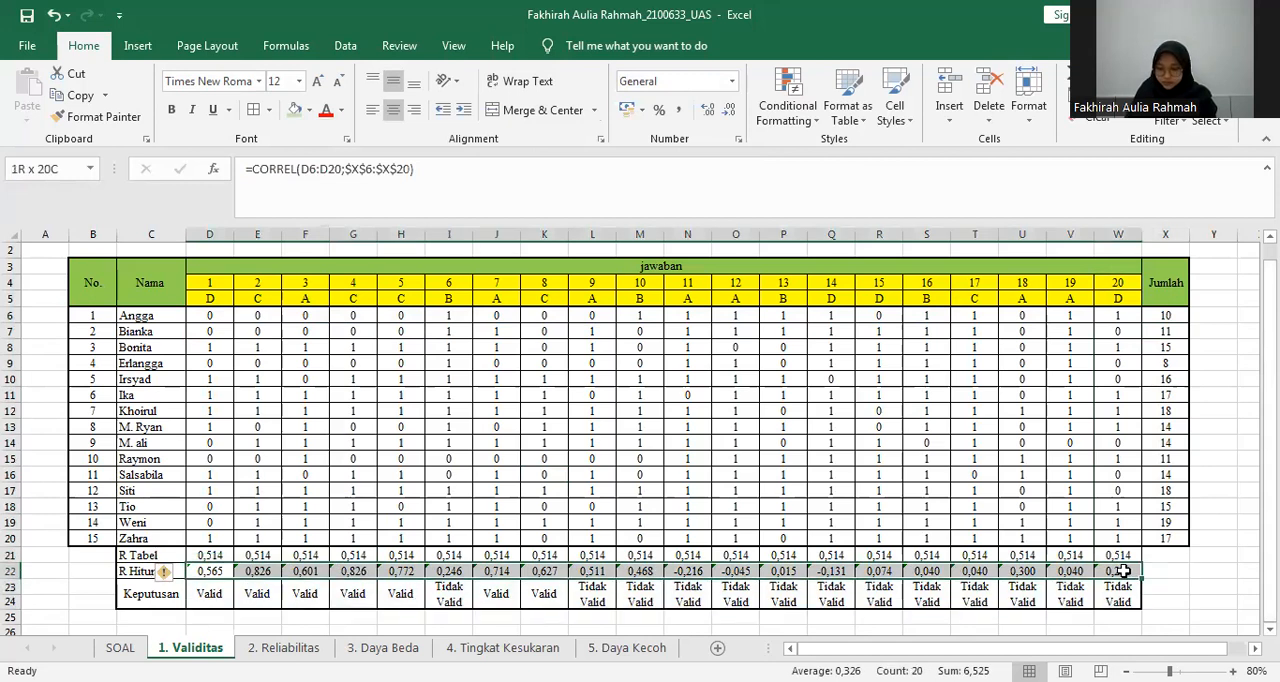
key(BackSpace)
click(963, 519)
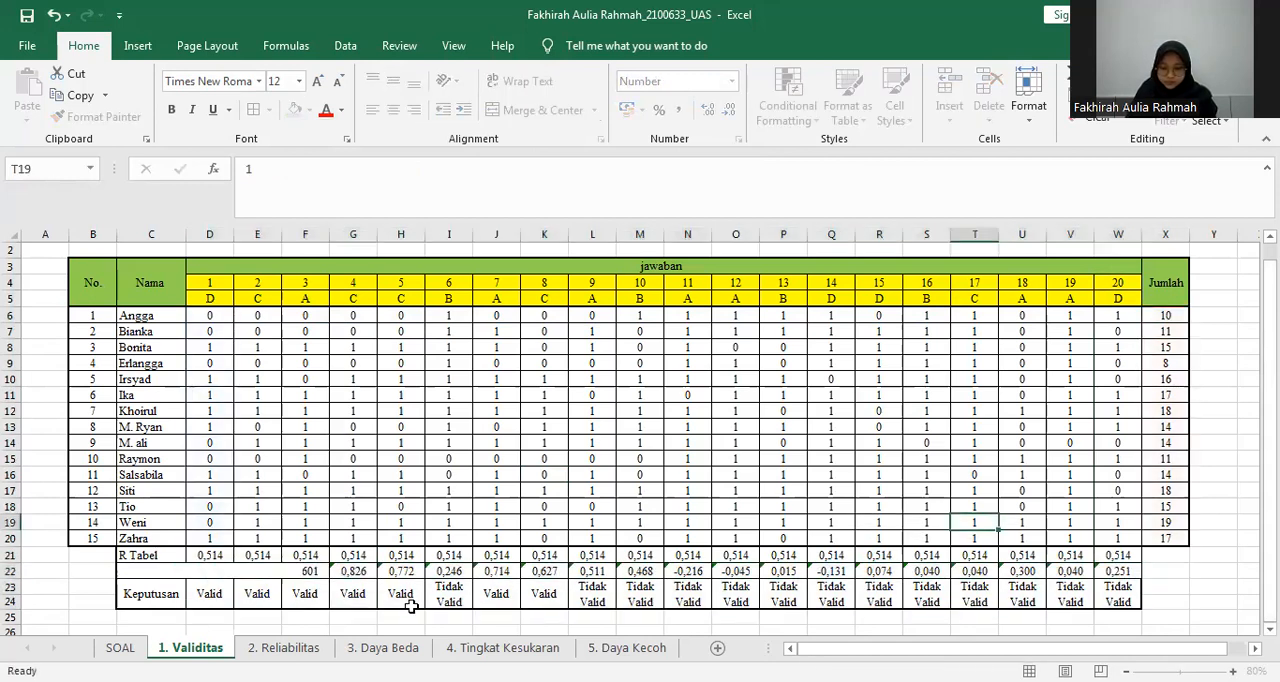
drag(257, 571, 1134, 574)
key(Delete)
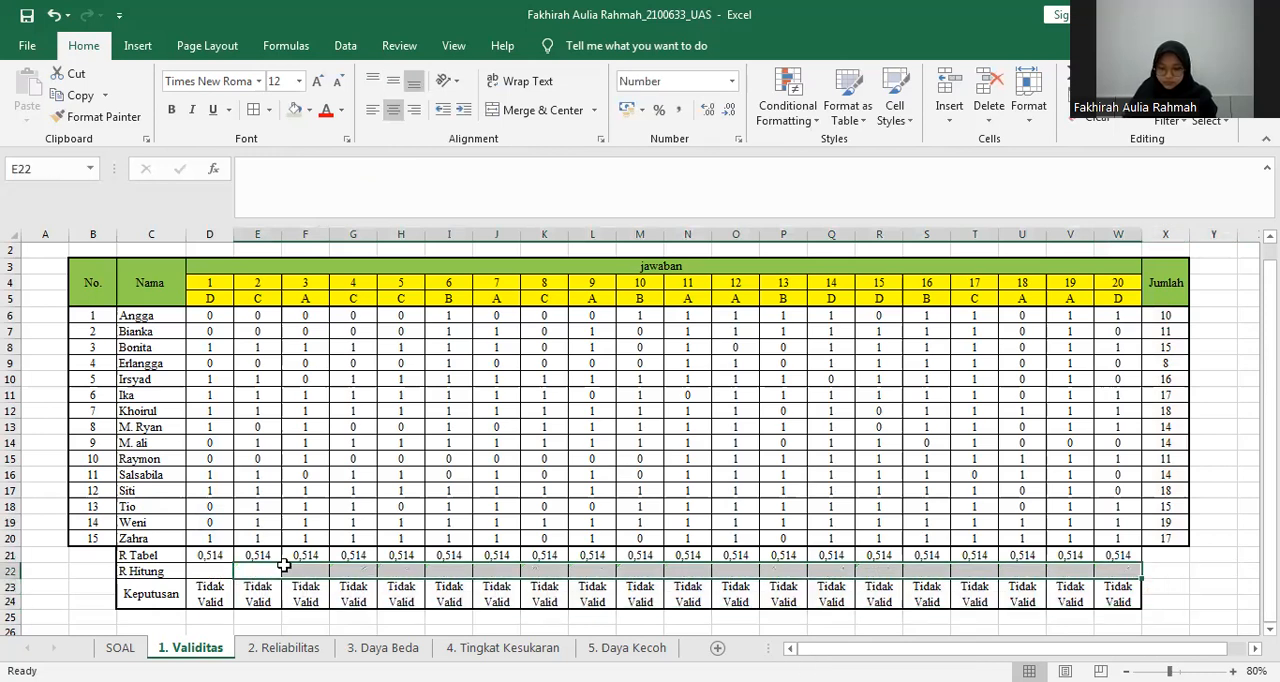
Enter question 1's R Hitung in D22 as the CORREL of D6:D20 and X6:X20.
click(229, 566)
text(=)
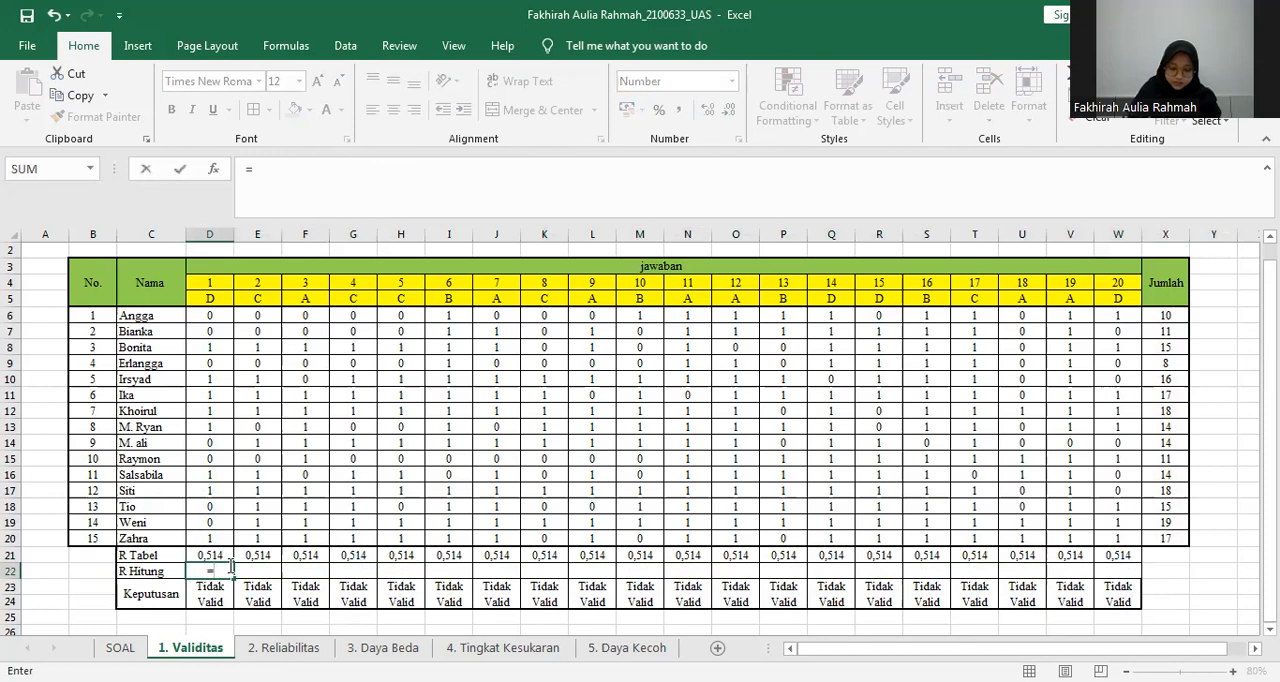
text(corr)
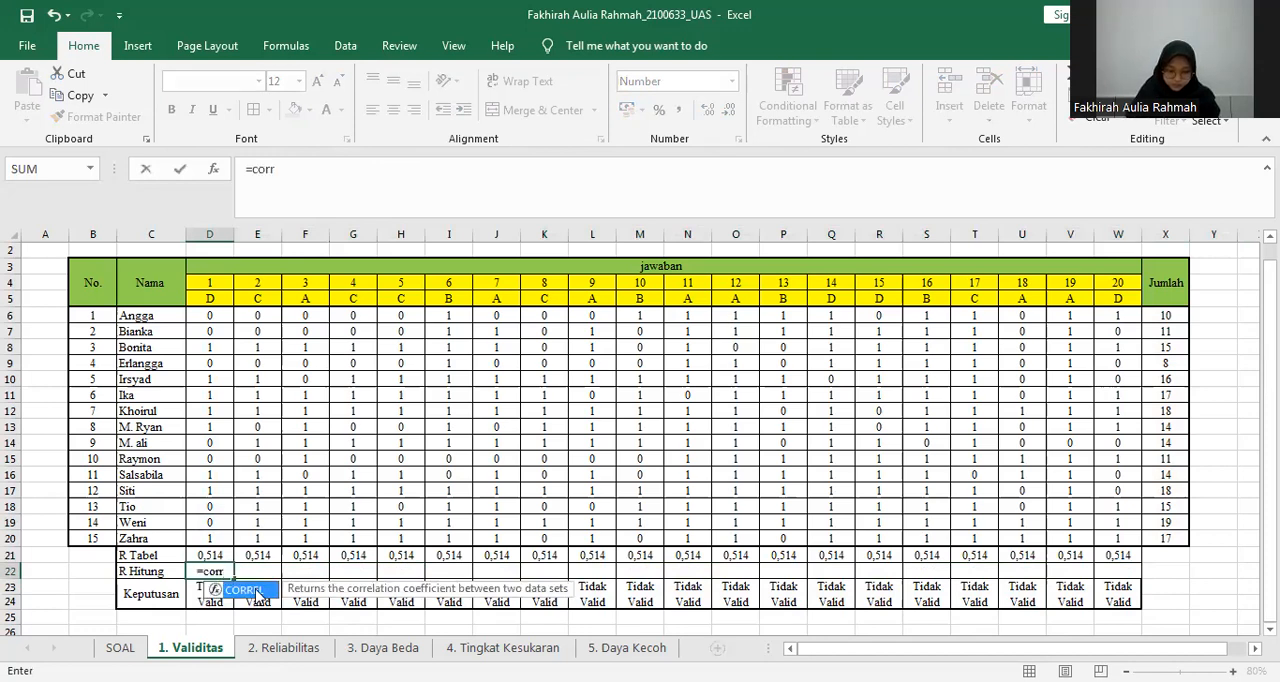
double_click(243, 590)
click(209, 314)
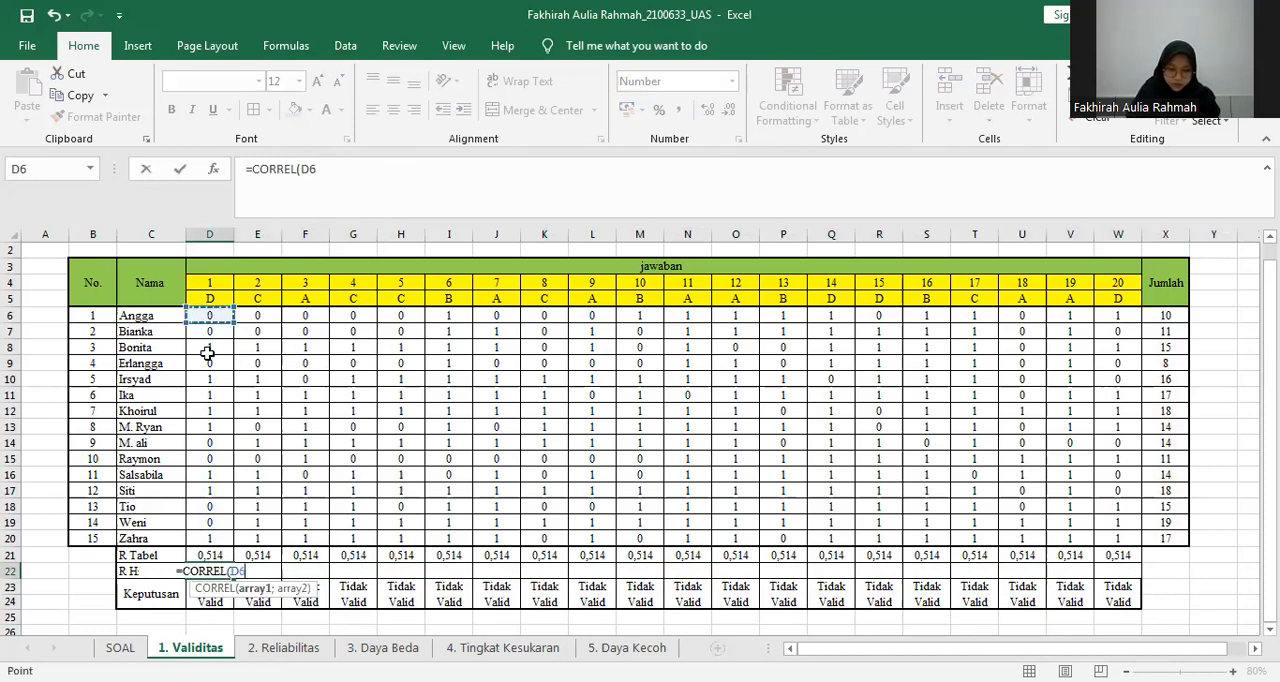
shift+click(216, 536)
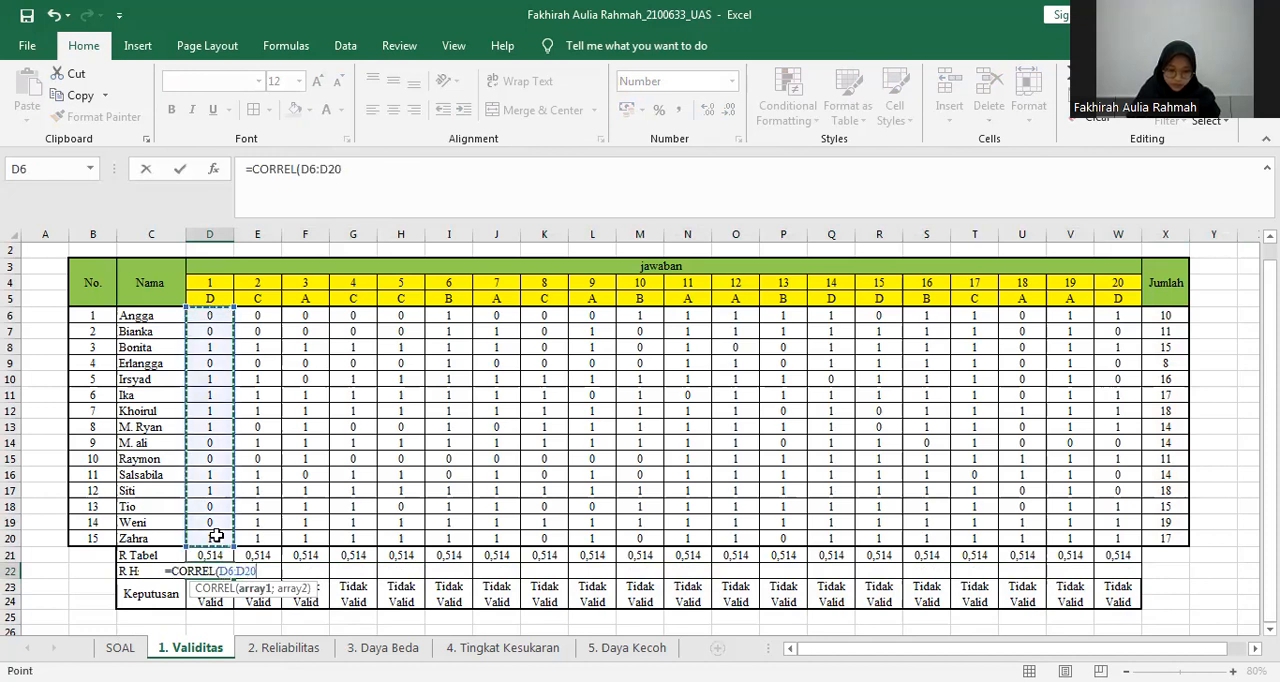
text(;)
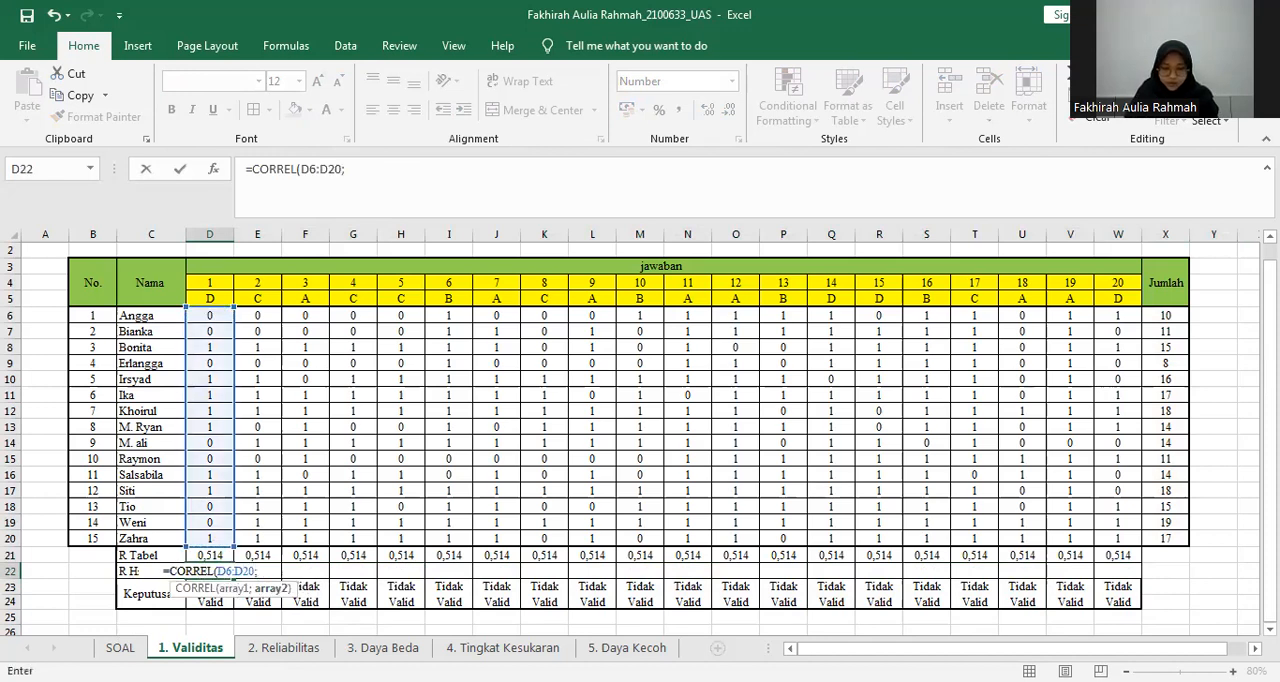
shift+click(1166, 545)
key(Return)
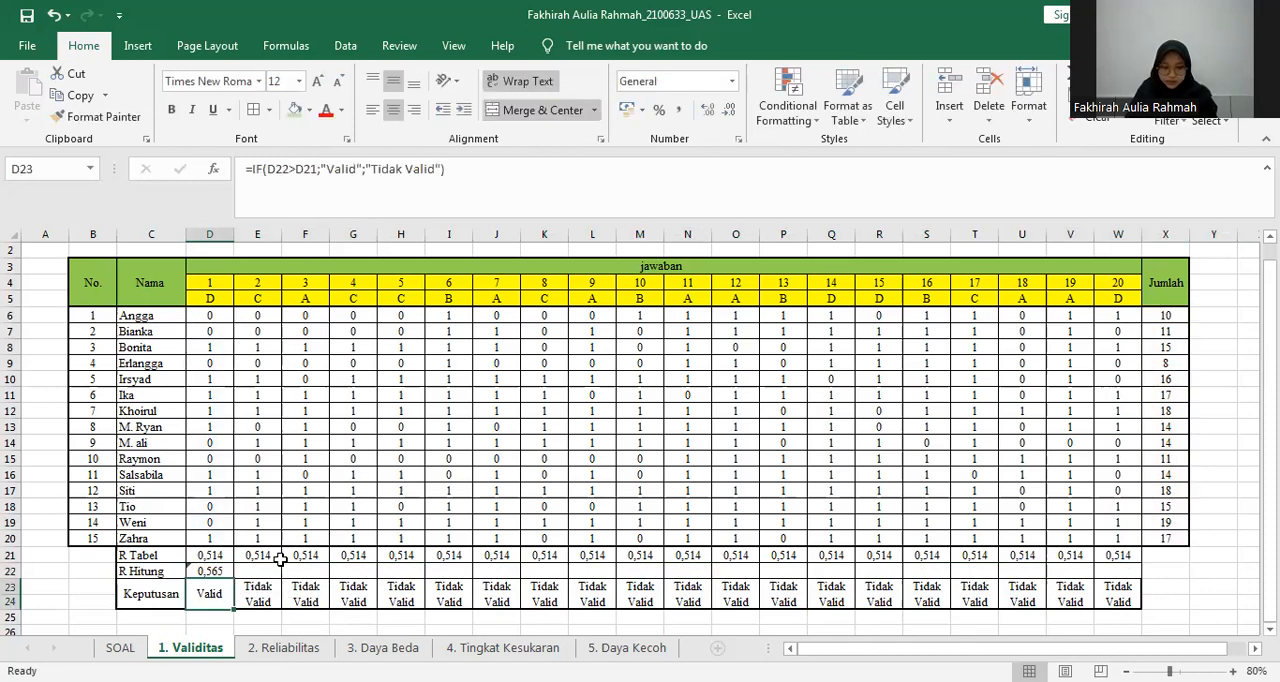
Make the Jumlah range in D22's CORREL formula absolute as $X$6:$X$20.
click(216, 570)
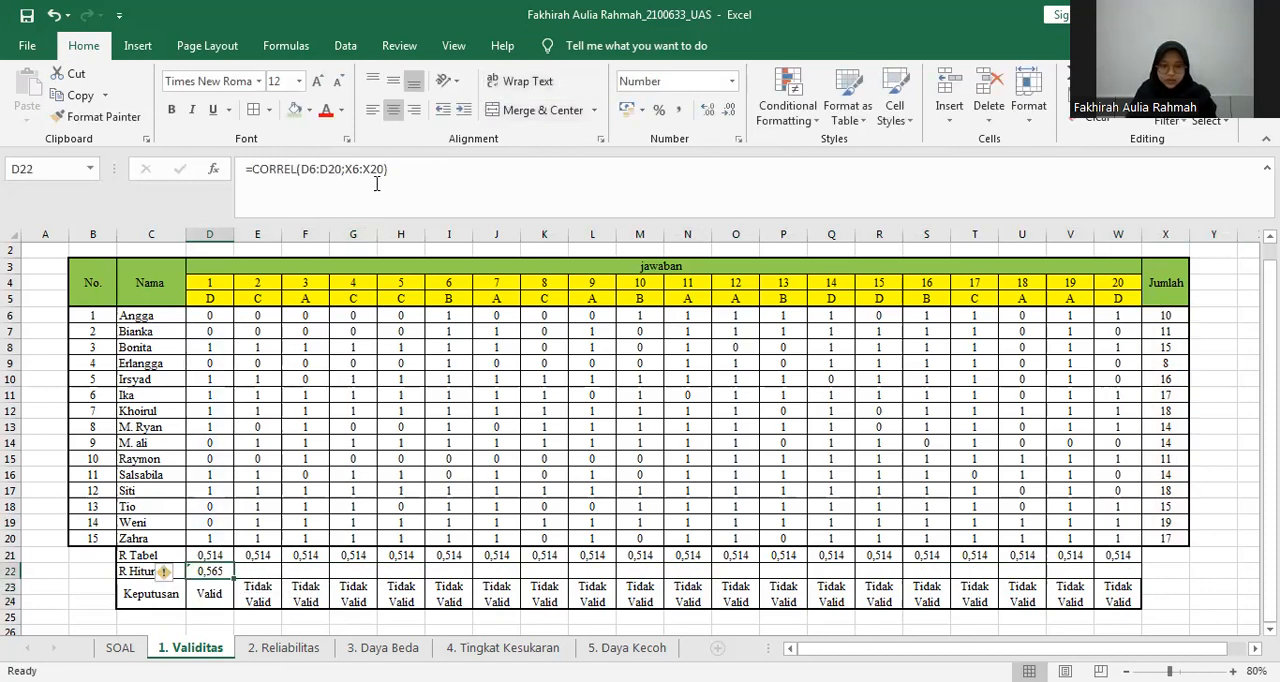
drag(385, 168, 348, 167)
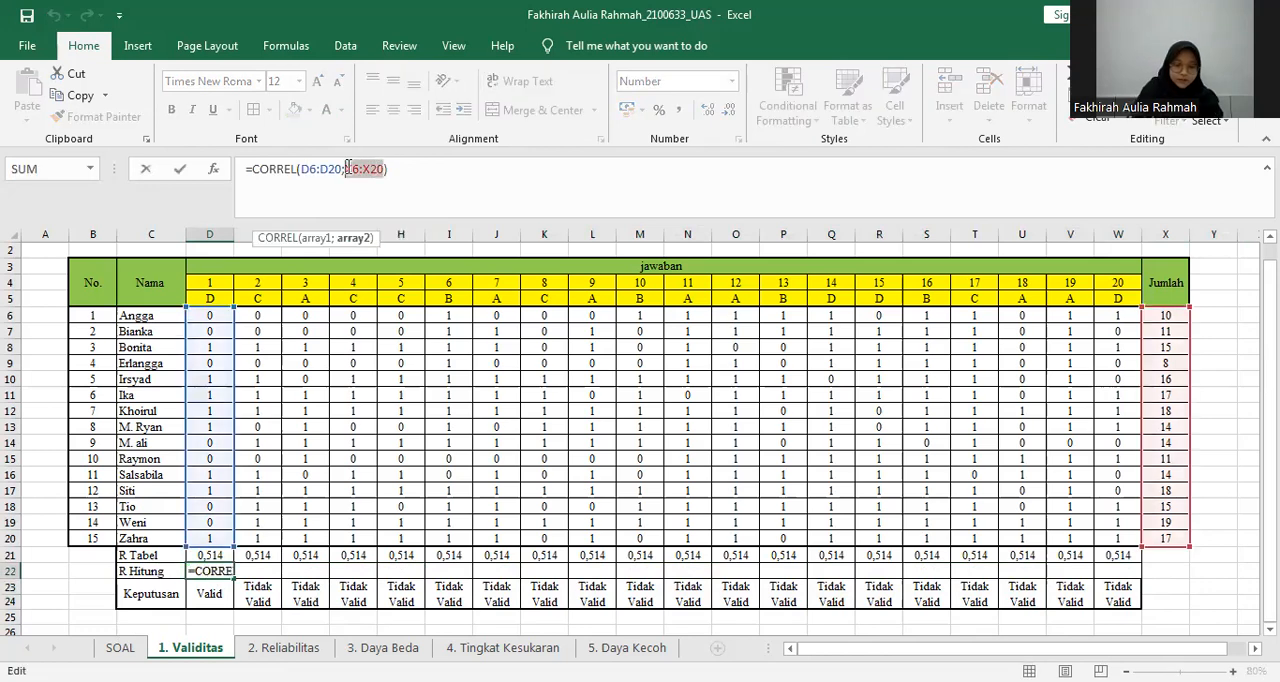
key(F4)
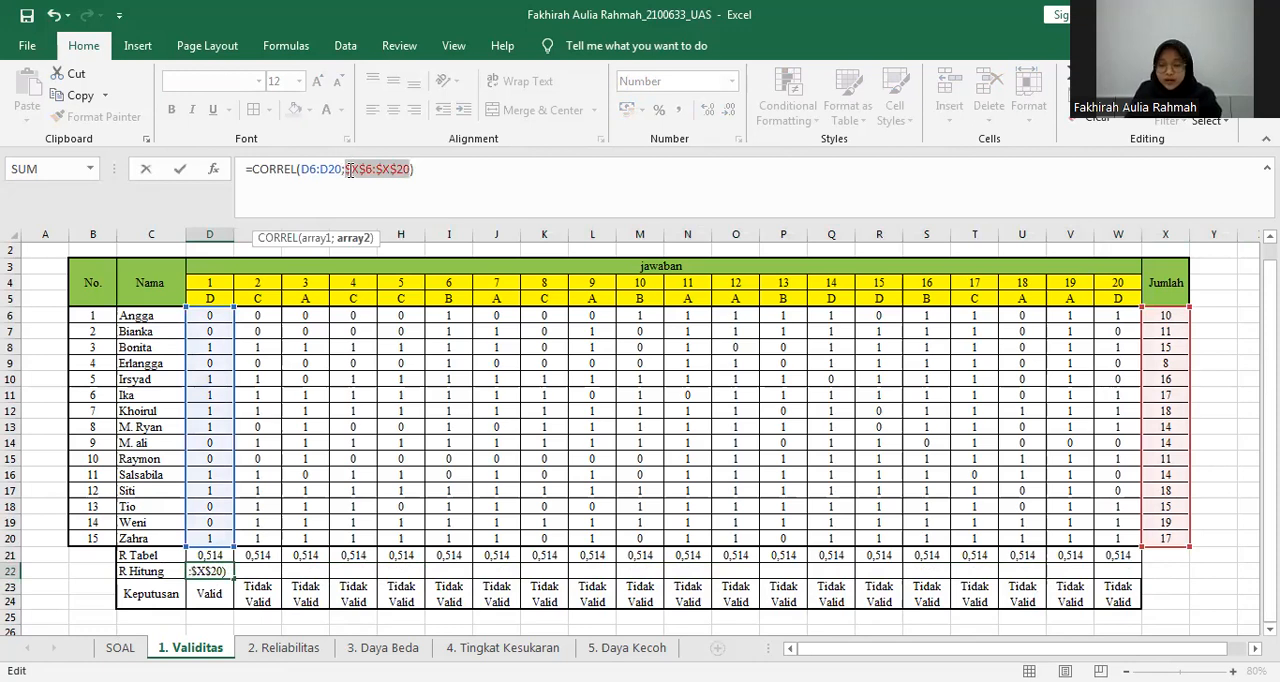
key(Return)
Fill the R Hitung formula from D22 across to W22 for the remaining questions.
click(229, 572)
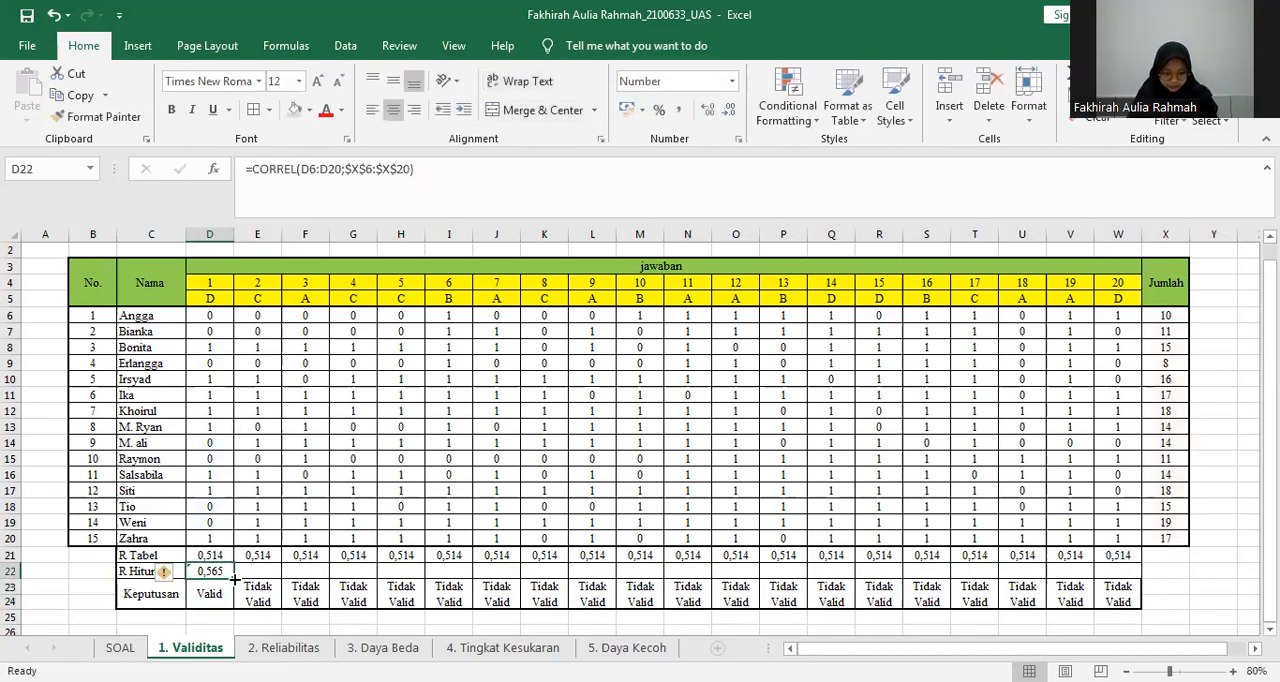
drag(1020, 578, 1129, 567)
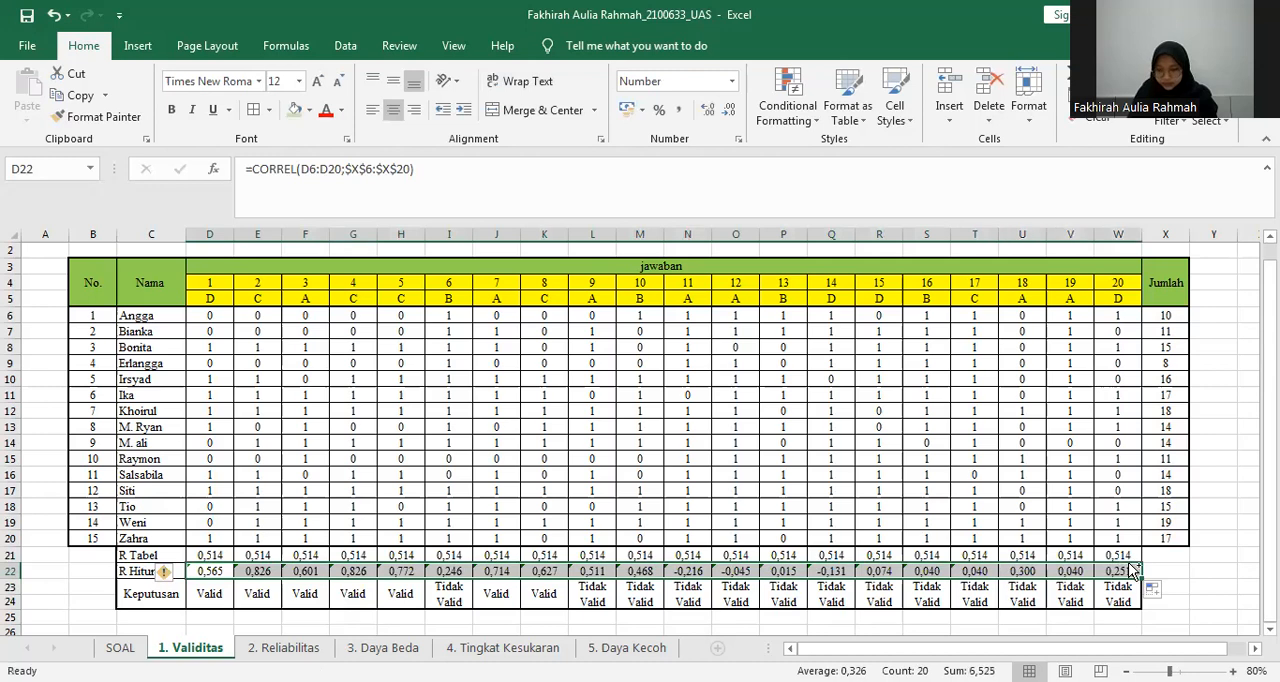
click(1172, 459)
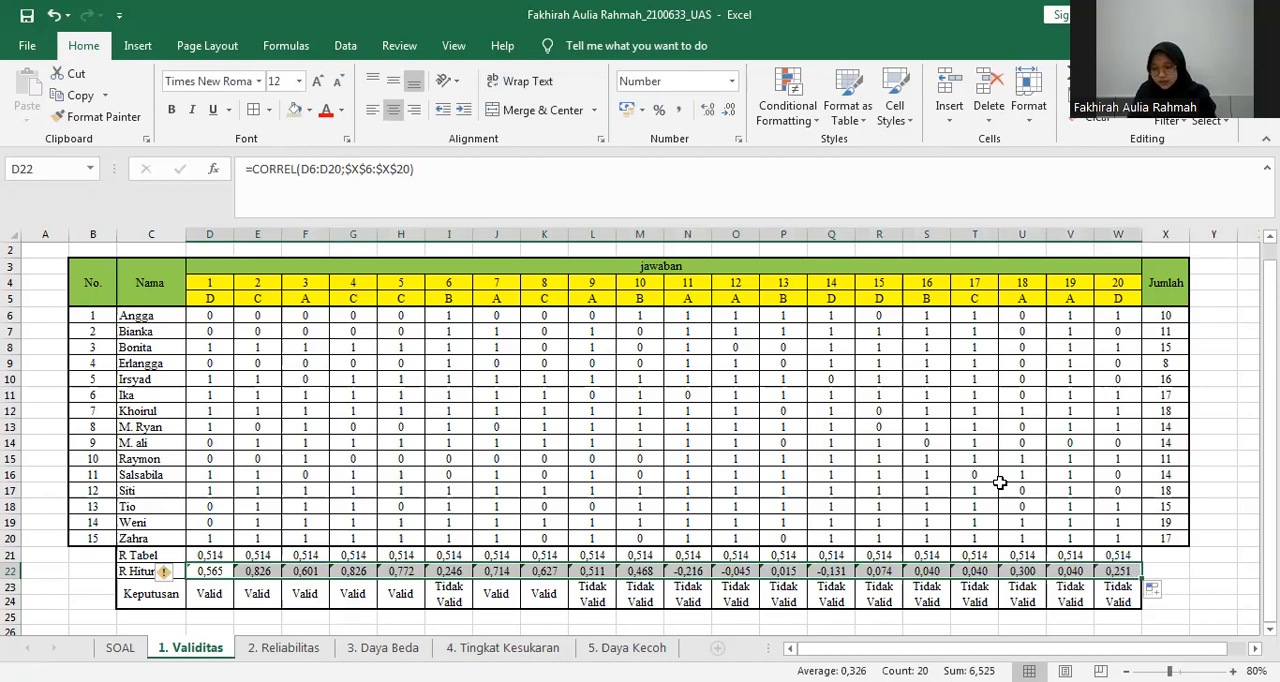
Examine question 1's Keputusan IF formula in D23 and the R Hitung and R Tabel cells it compares.
click(205, 595)
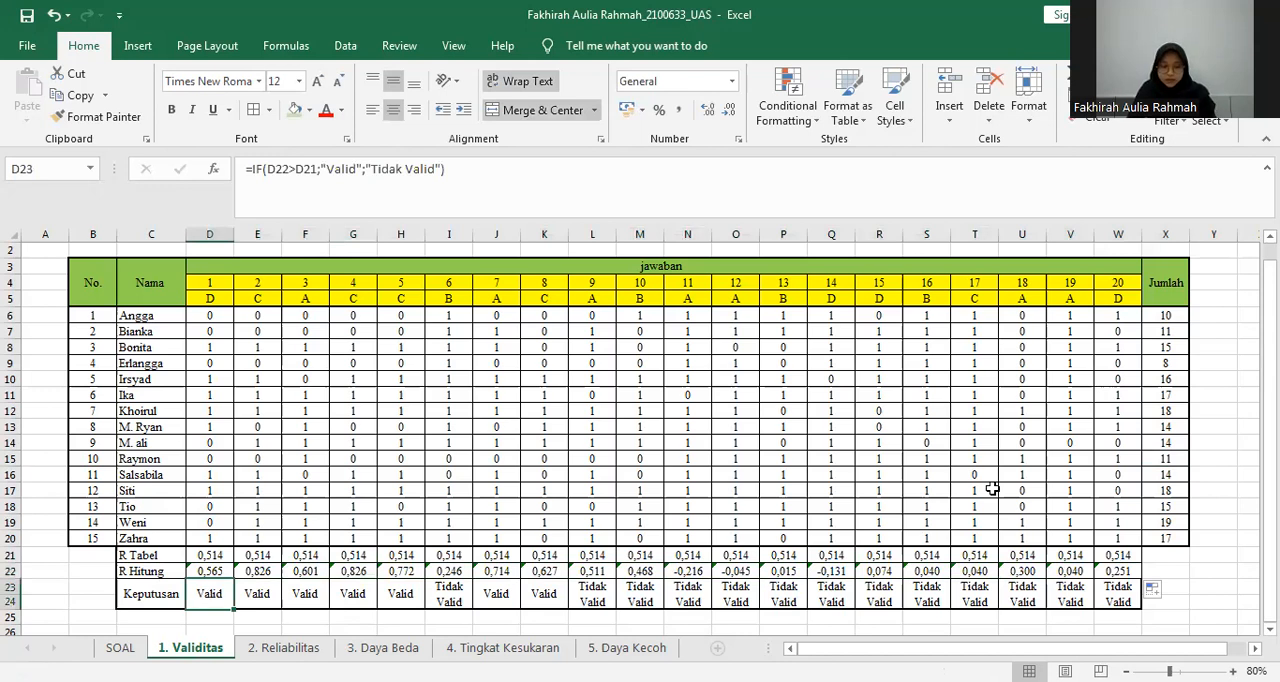
double_click(207, 591)
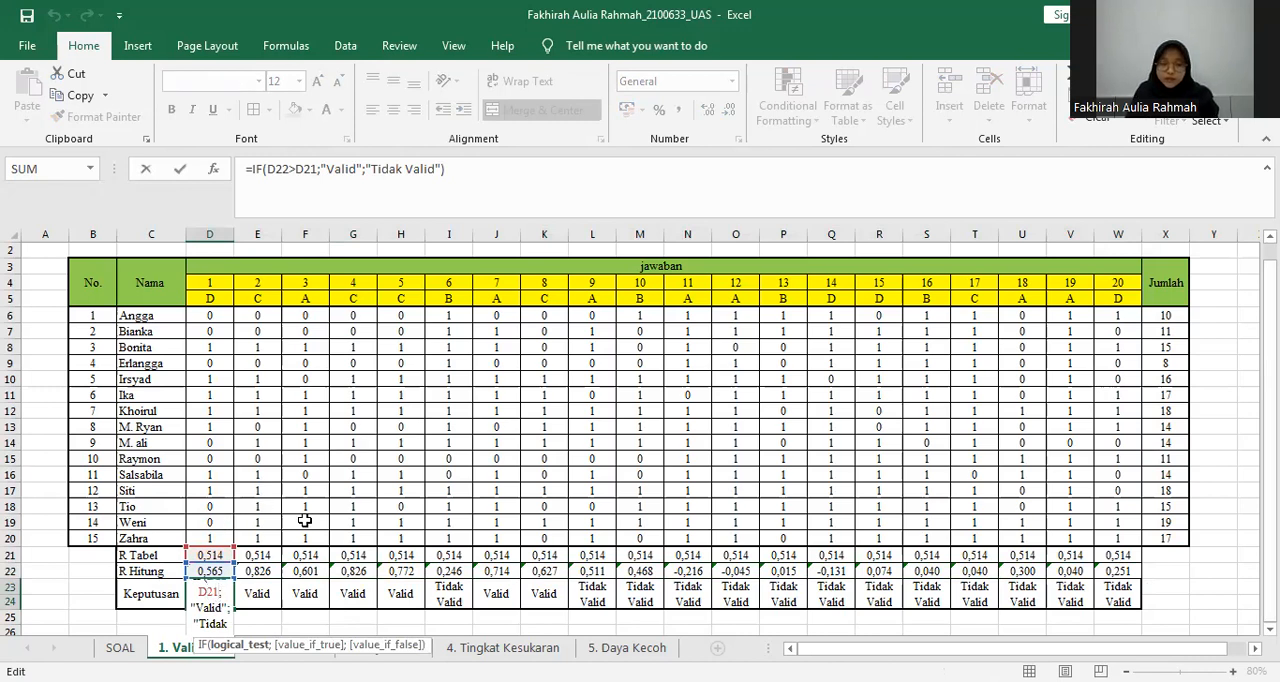
click(232, 588)
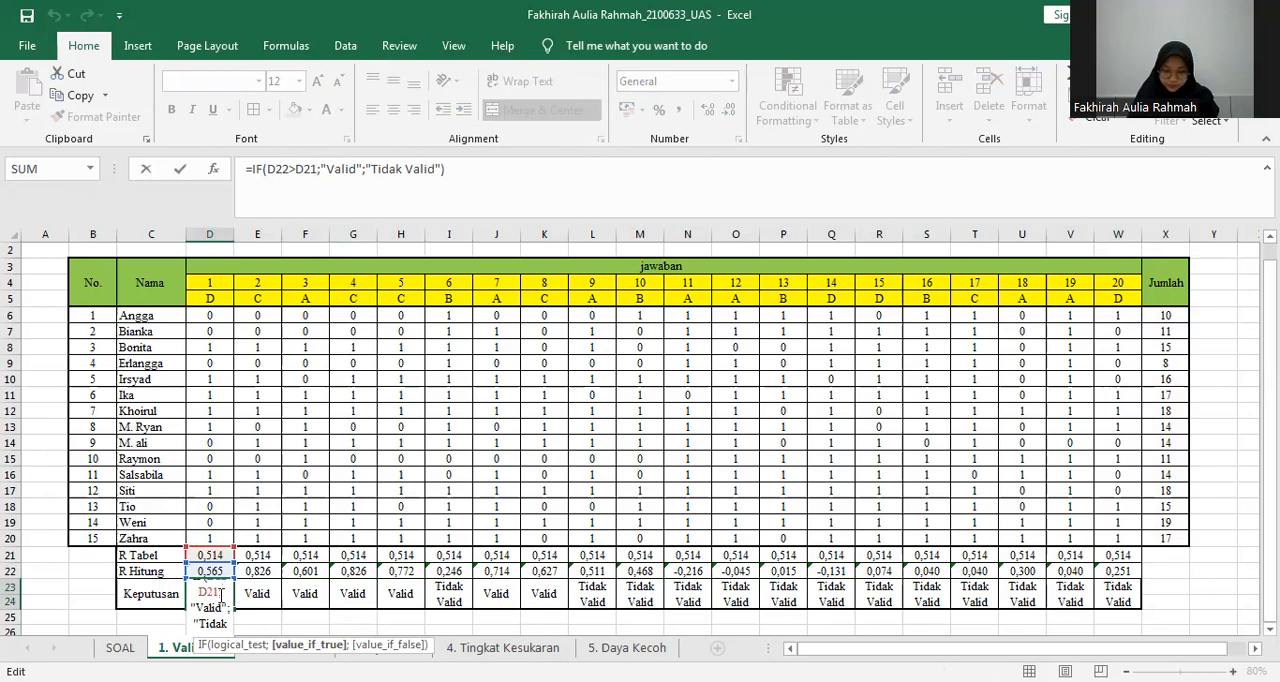
key(Return)
click(212, 597)
click(216, 571)
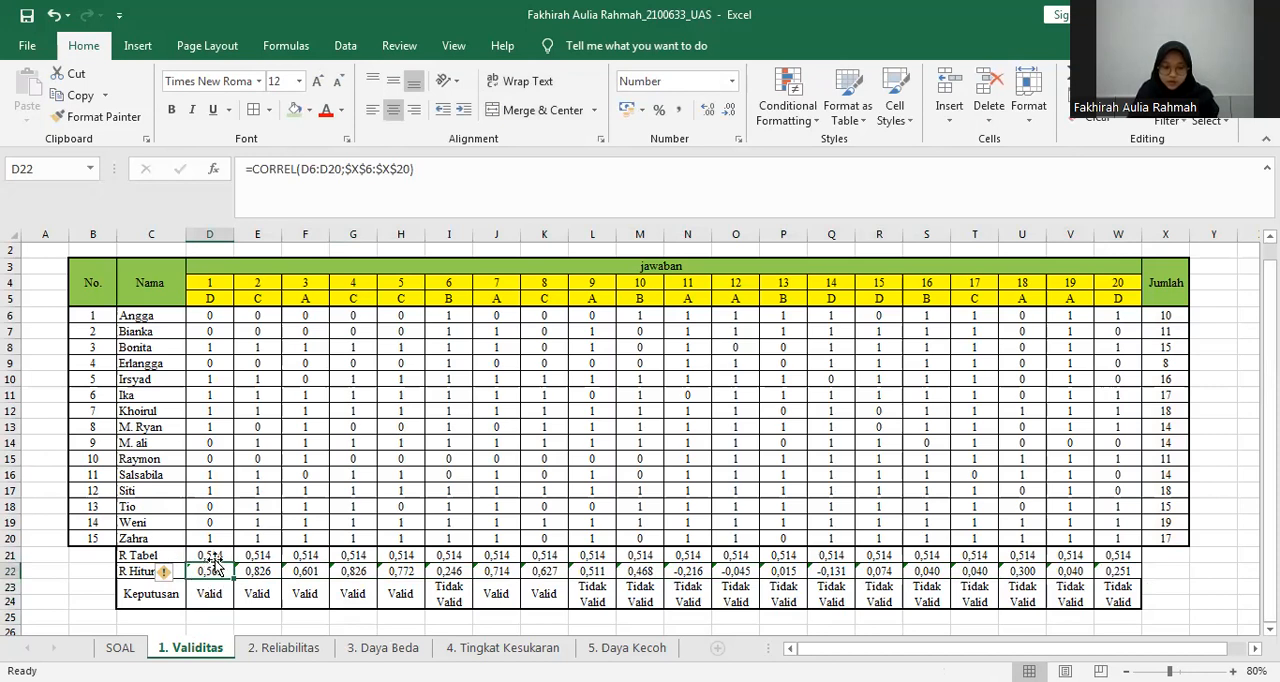
click(213, 593)
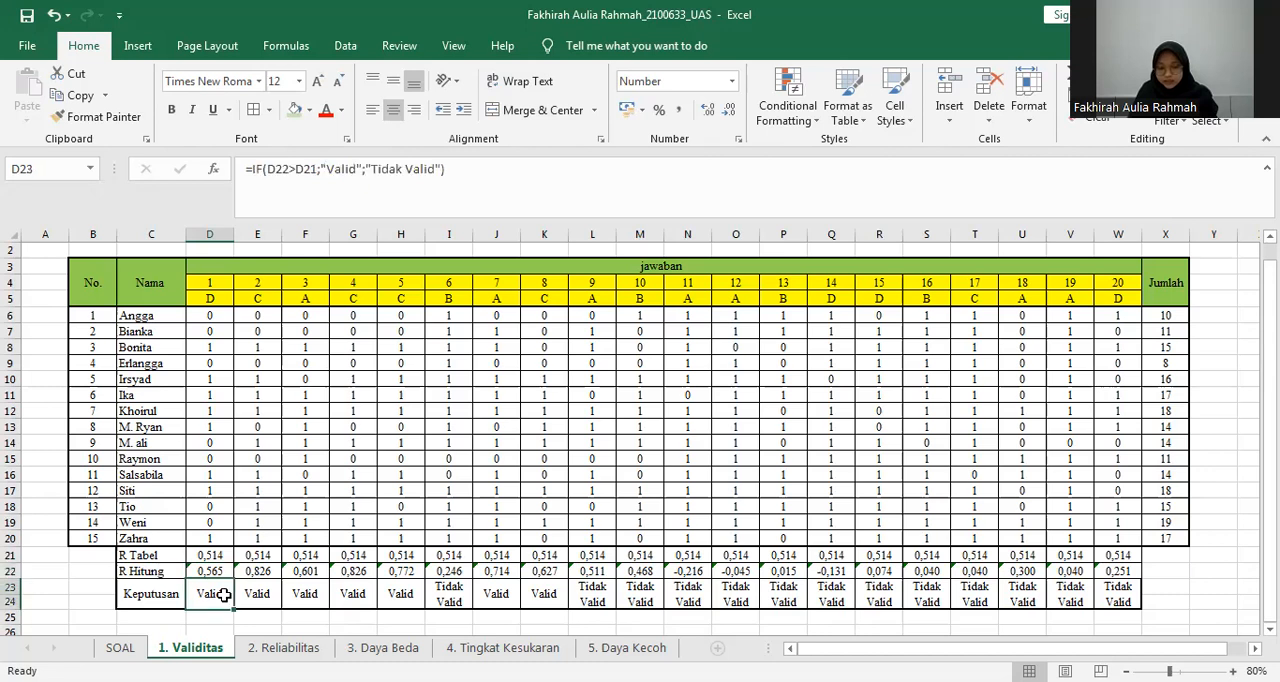
triple_click(347, 170)
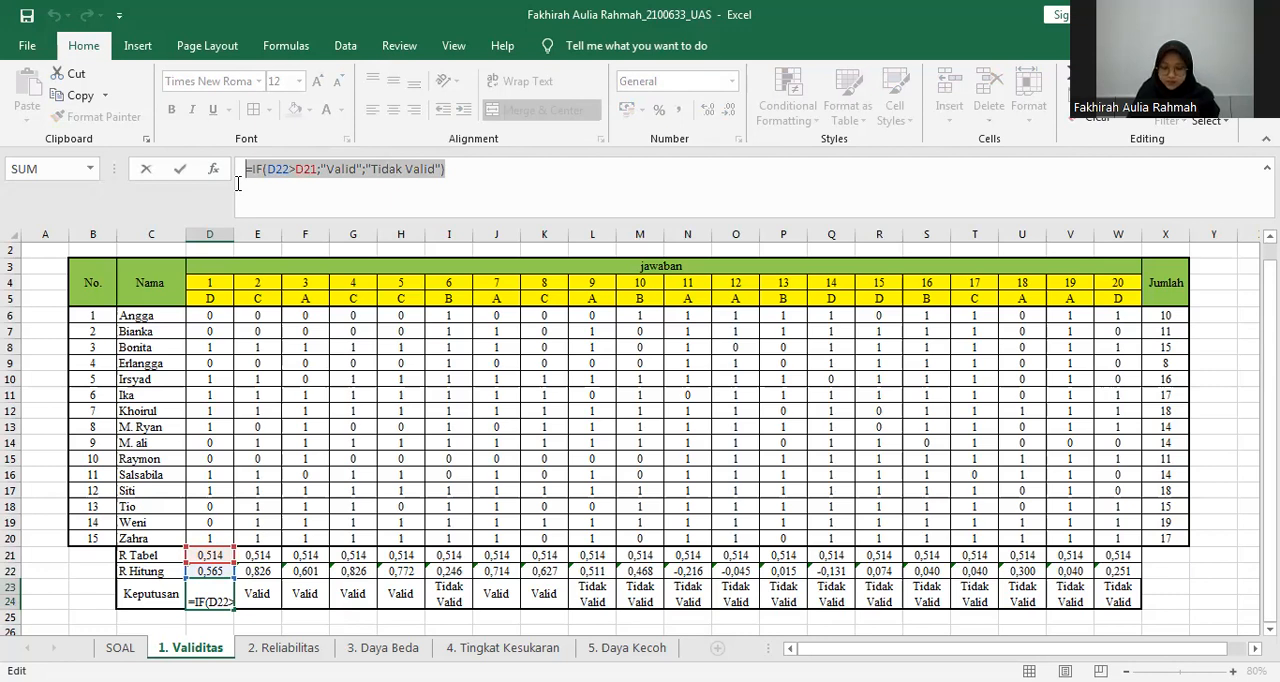
key(Return)
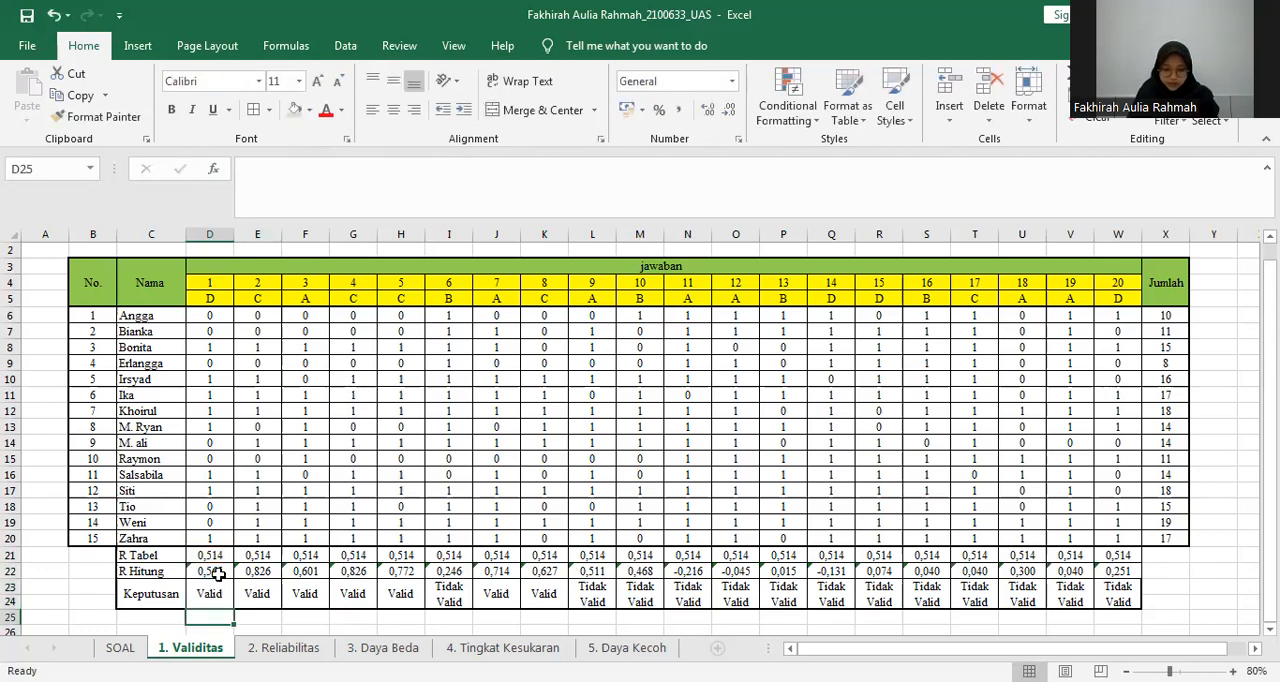
Check the R Hitung cells of questions 1 and 6 and question 6's Keputusan formula in I23.
click(217, 573)
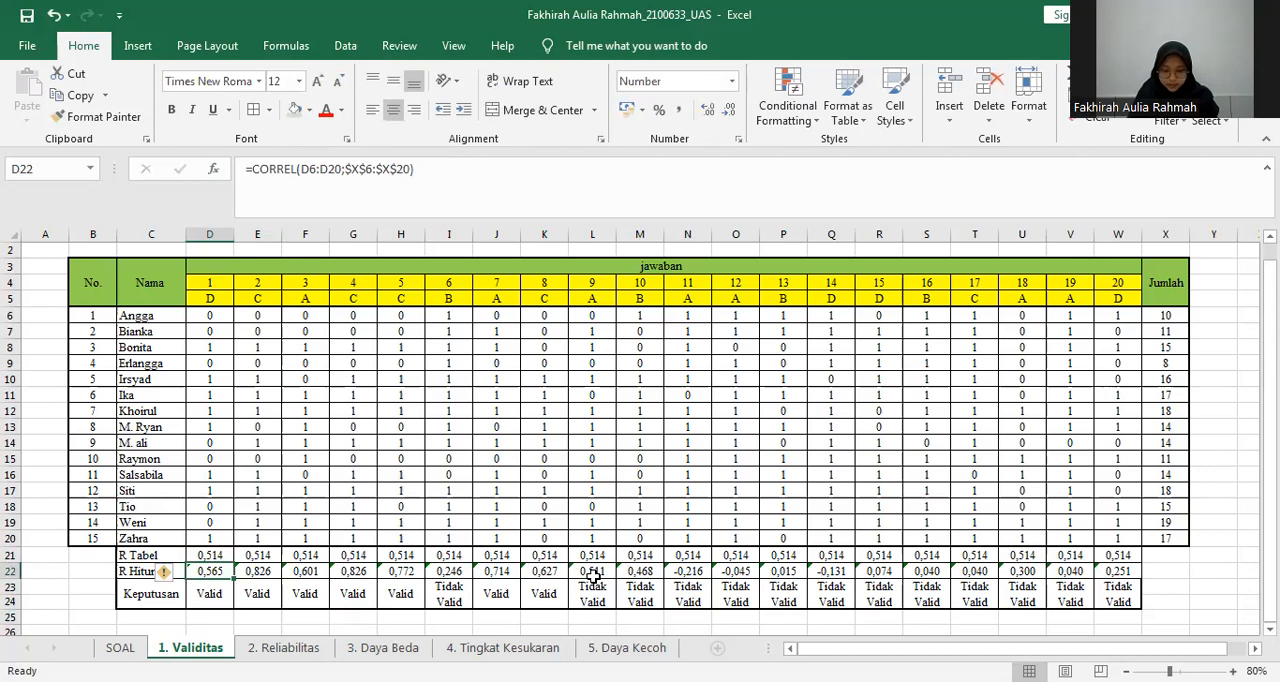
click(455, 571)
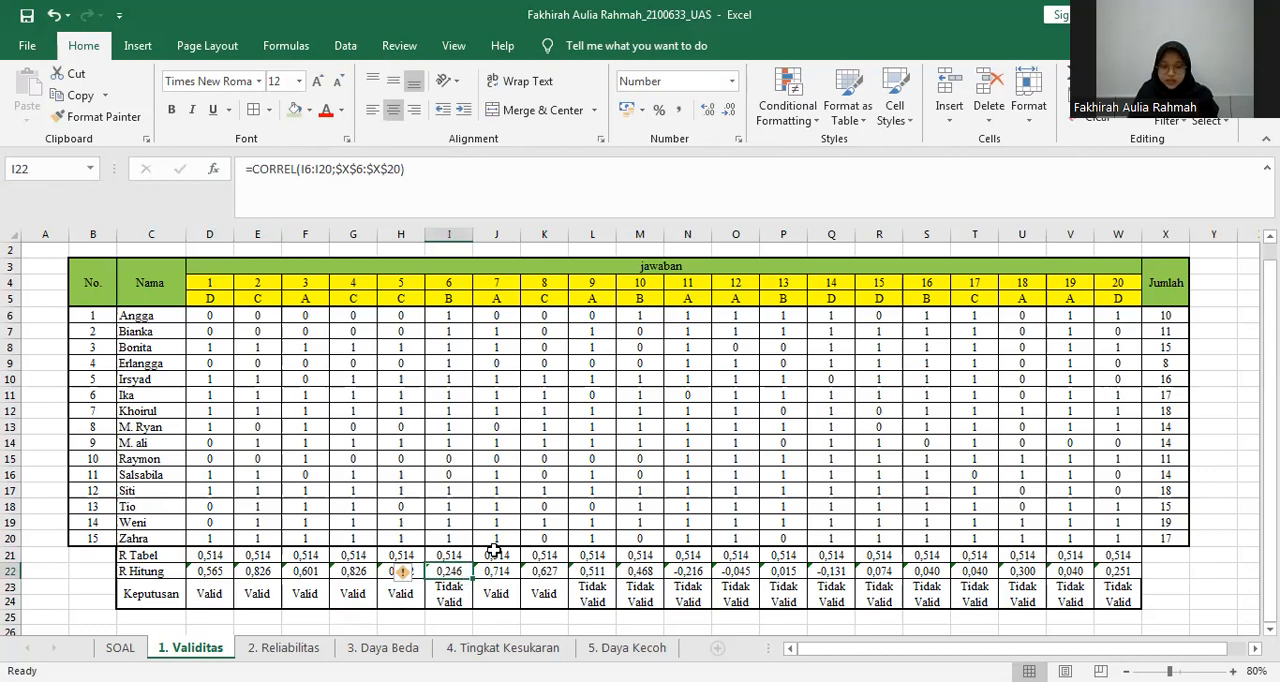
click(454, 590)
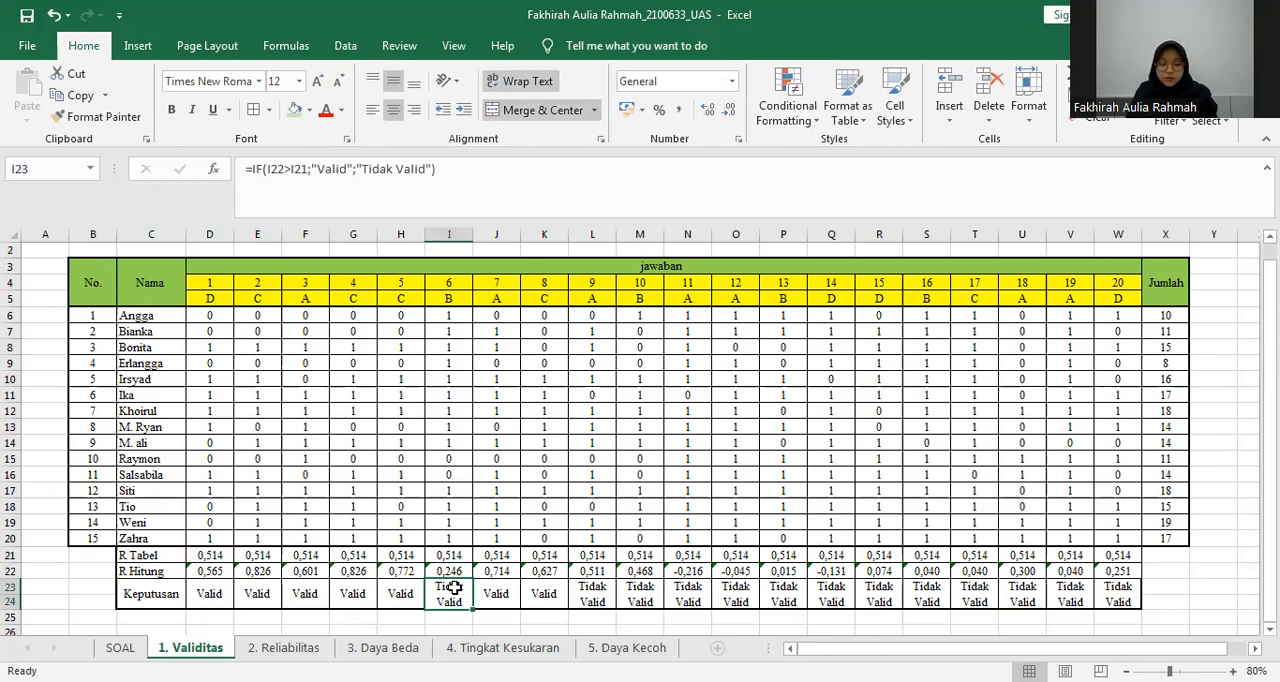
Review the score table, variance rows and reliability result on the 2. Reliabilitas sheet.
click(293, 651)
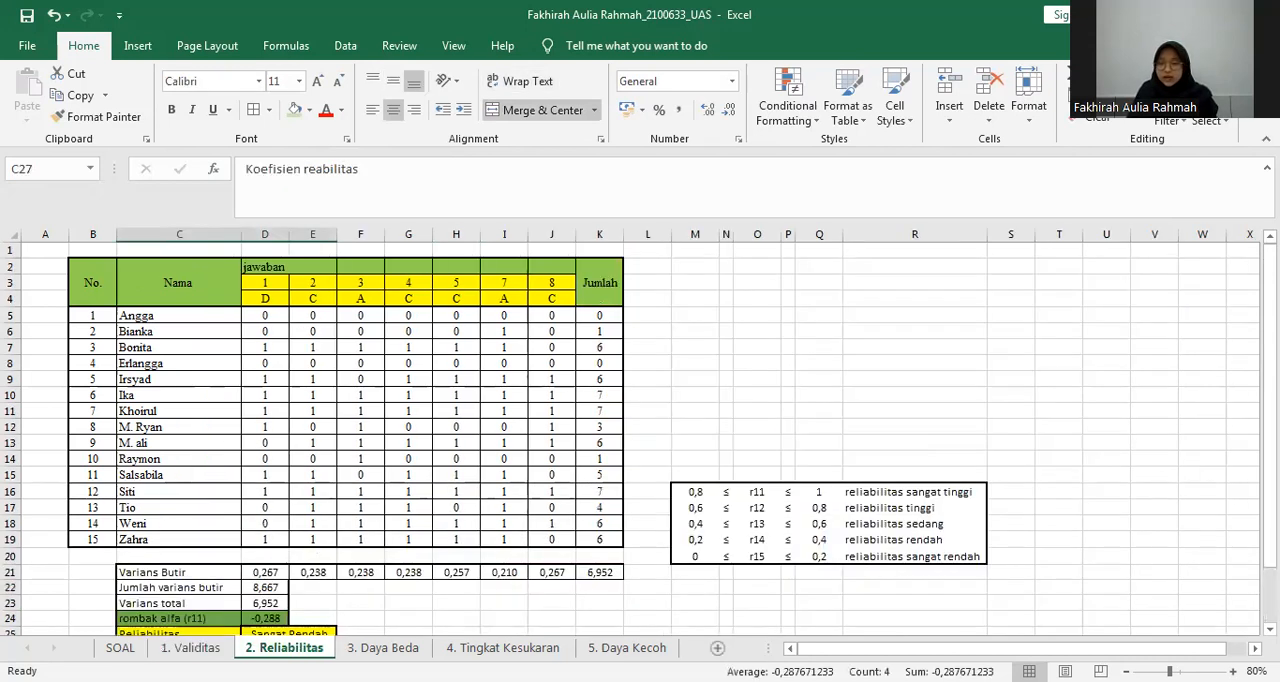
scroll(1268, 350, down, 1)
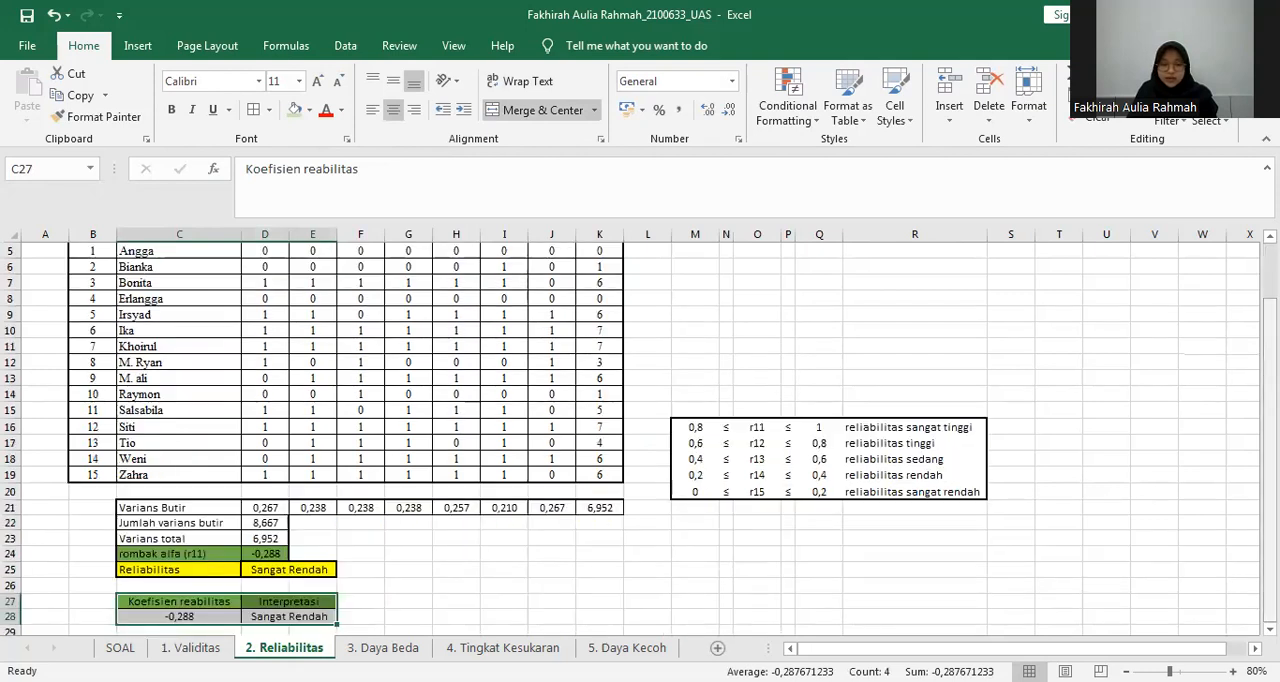
scroll(1268, 350, up, 1)
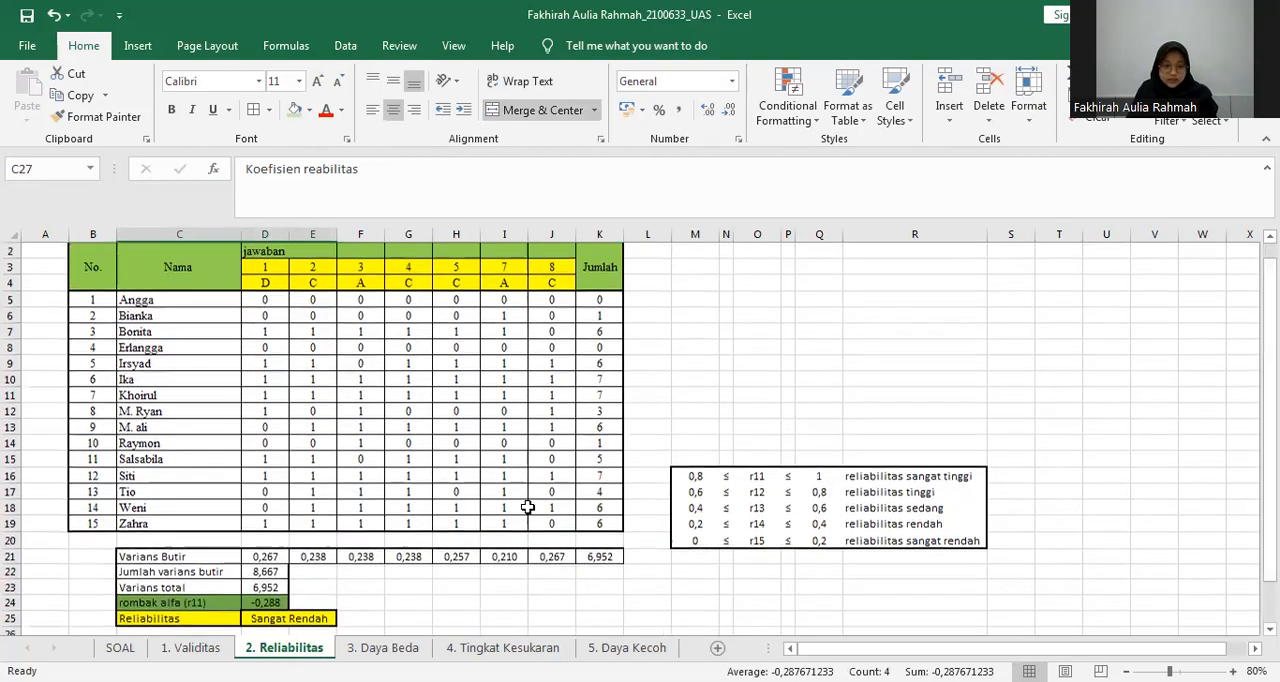
Return to the 1. Validitas sheet and select the columns of valid questions 1 to 5, D4:H24.
key(ctrl+Page_Up)
click(551, 395)
click(910, 395)
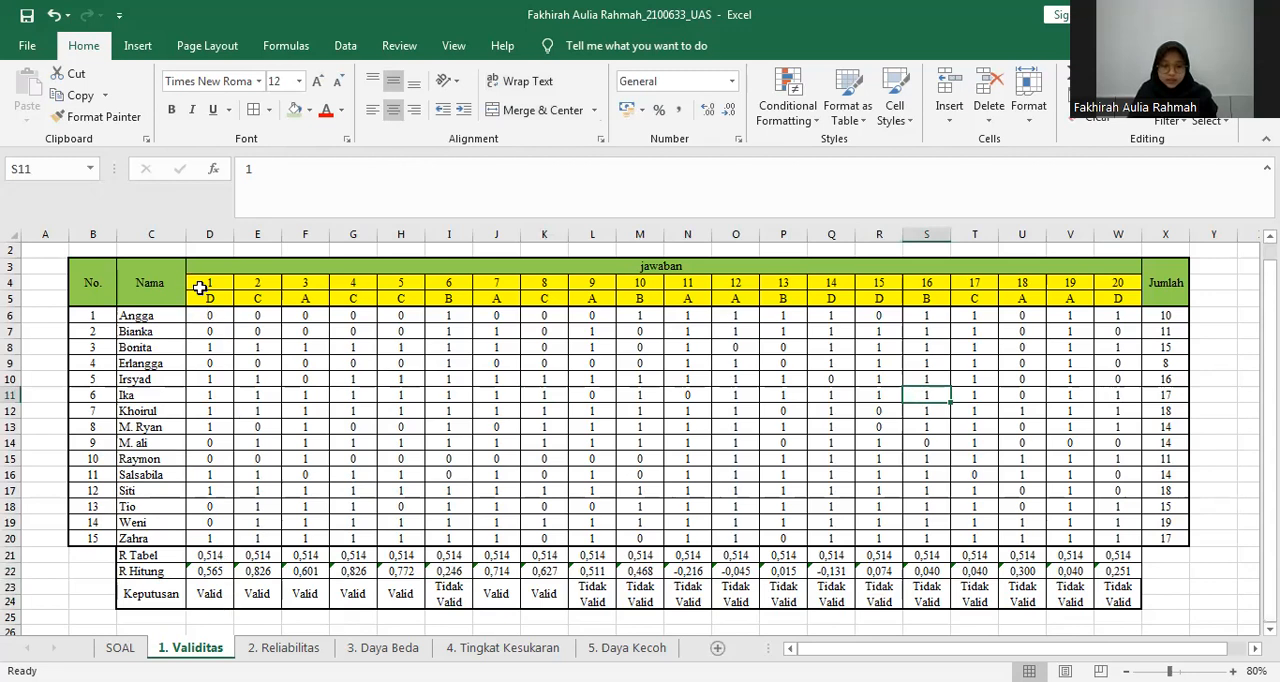
drag(200, 283, 215, 522)
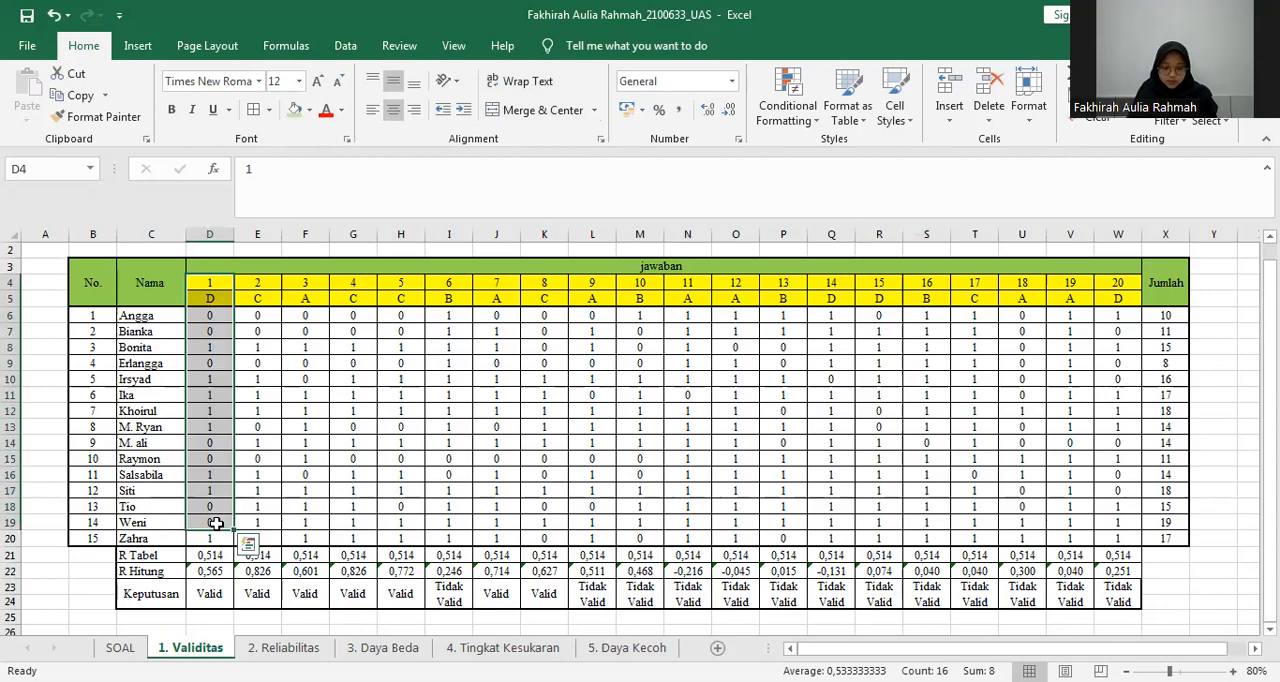
key(shift+Down)
key(shift+Down)
key(shift+Down)
key(shift+Down)
key(shift+Right)
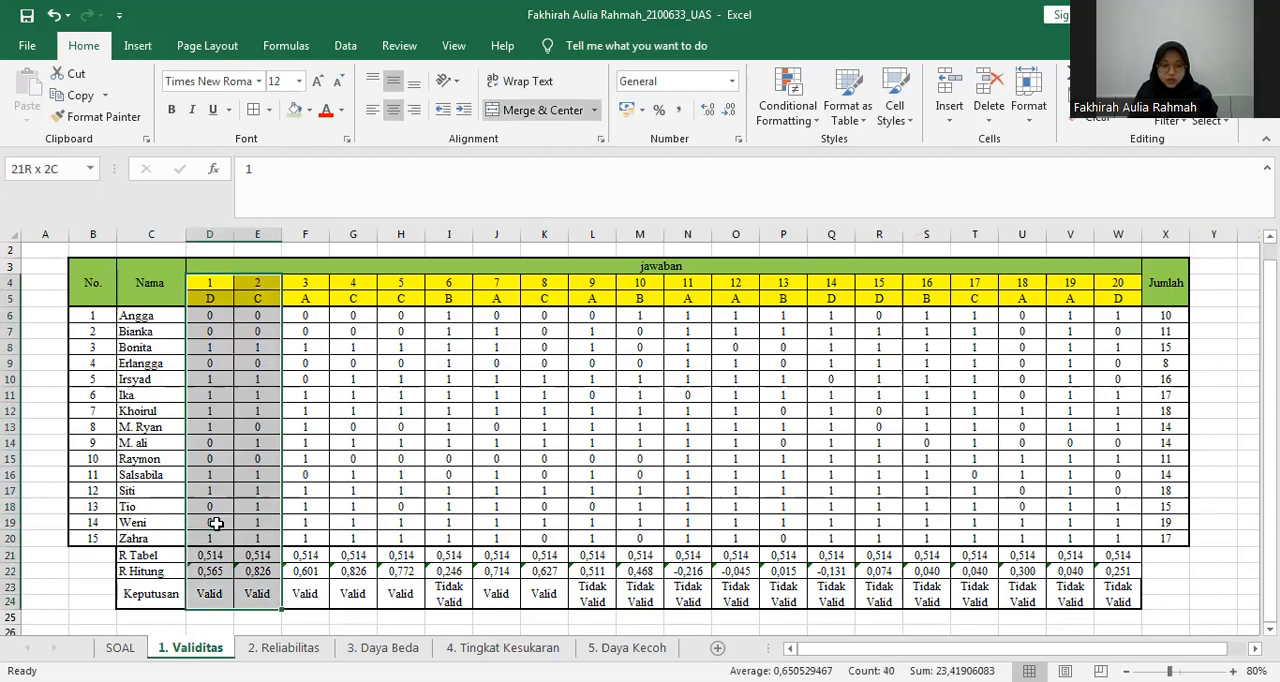
key(shift+Right)
key(shift+Right)
key(shift+Right)
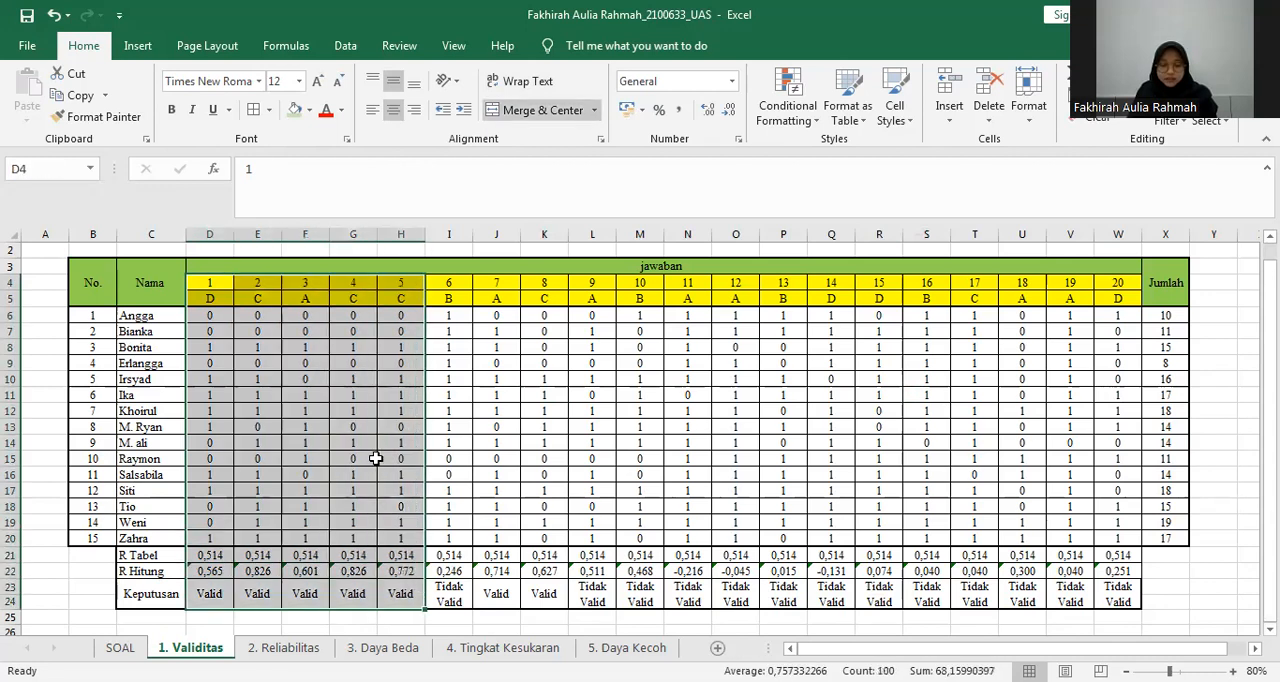
Switch to the 2. Reliabilitas sheet and examine question 1's Varians Butir formula in D21.
click(570, 425)
click(300, 647)
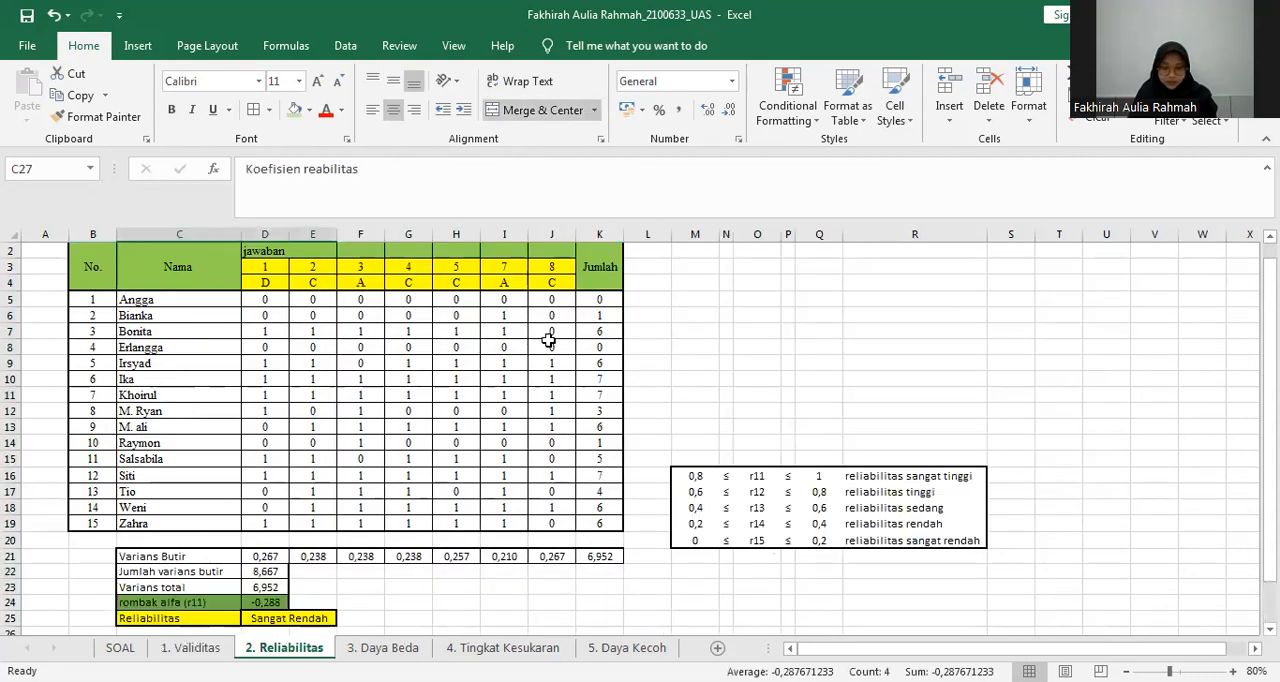
click(265, 262)
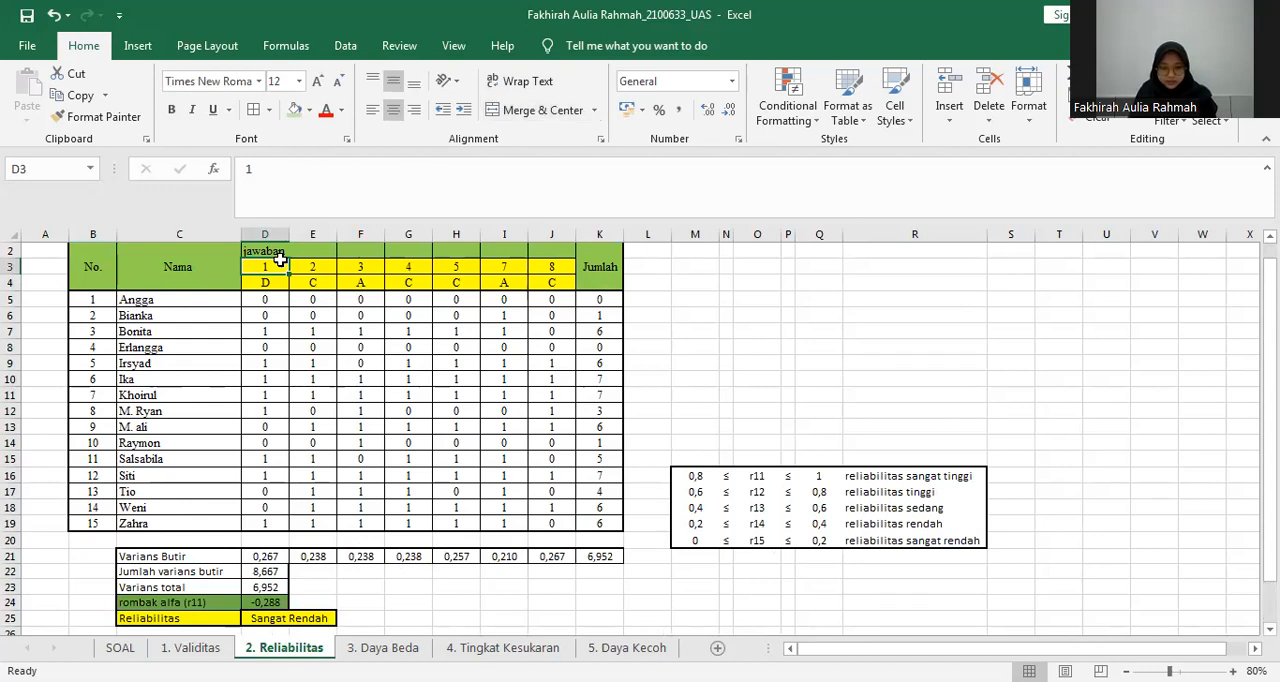
drag(1270, 290, 1270, 376)
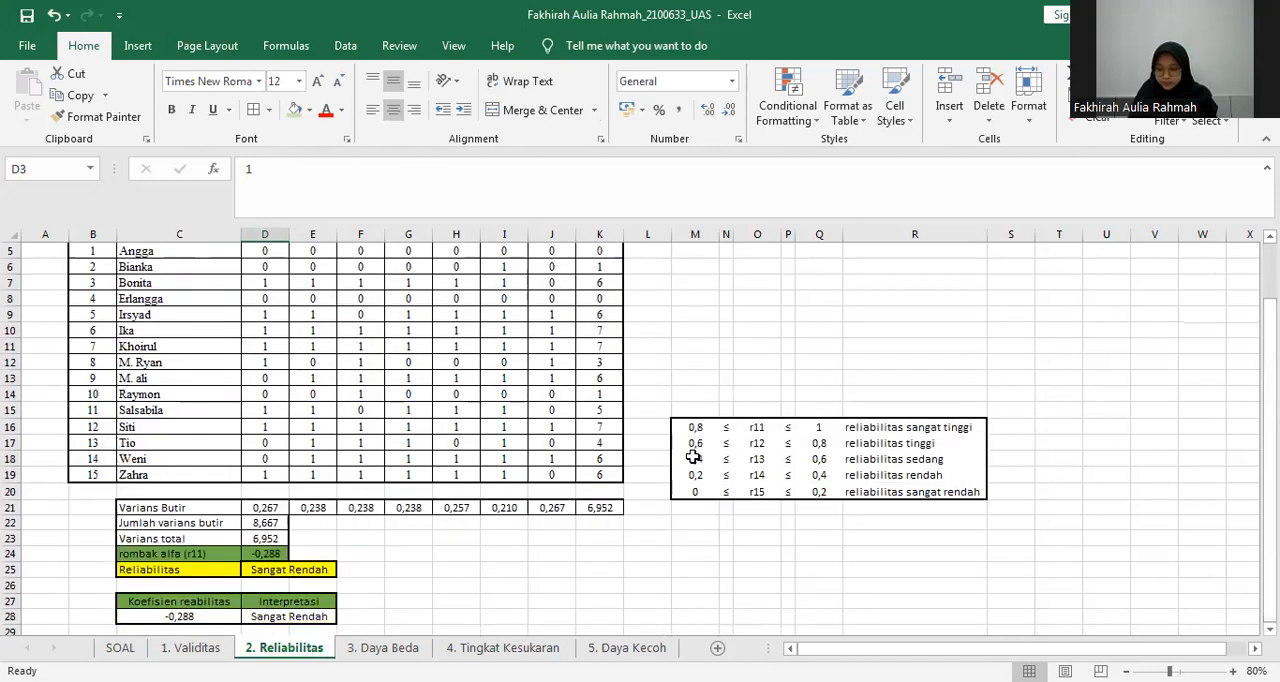
click(186, 510)
click(274, 509)
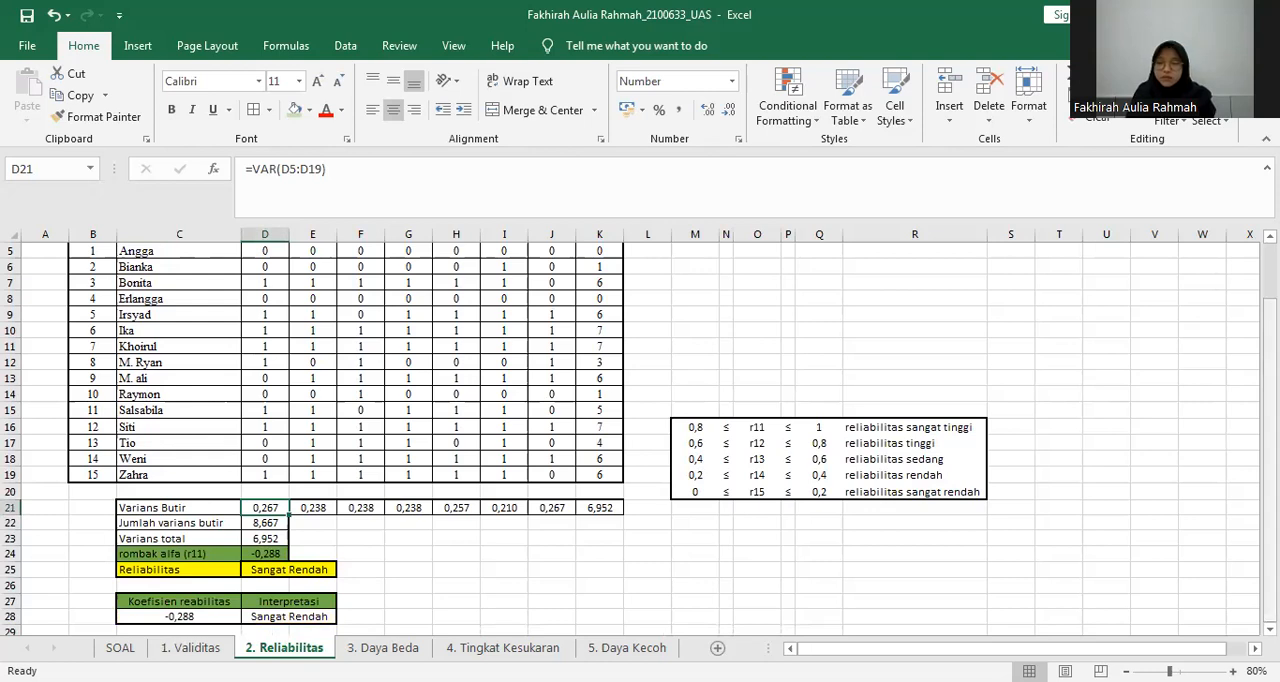
Clear the Varians Butir formulas of all valid questions and the Jumlah column, D21:K21.
scroll(1110, 361, up, 1)
drag(260, 540, 612, 538)
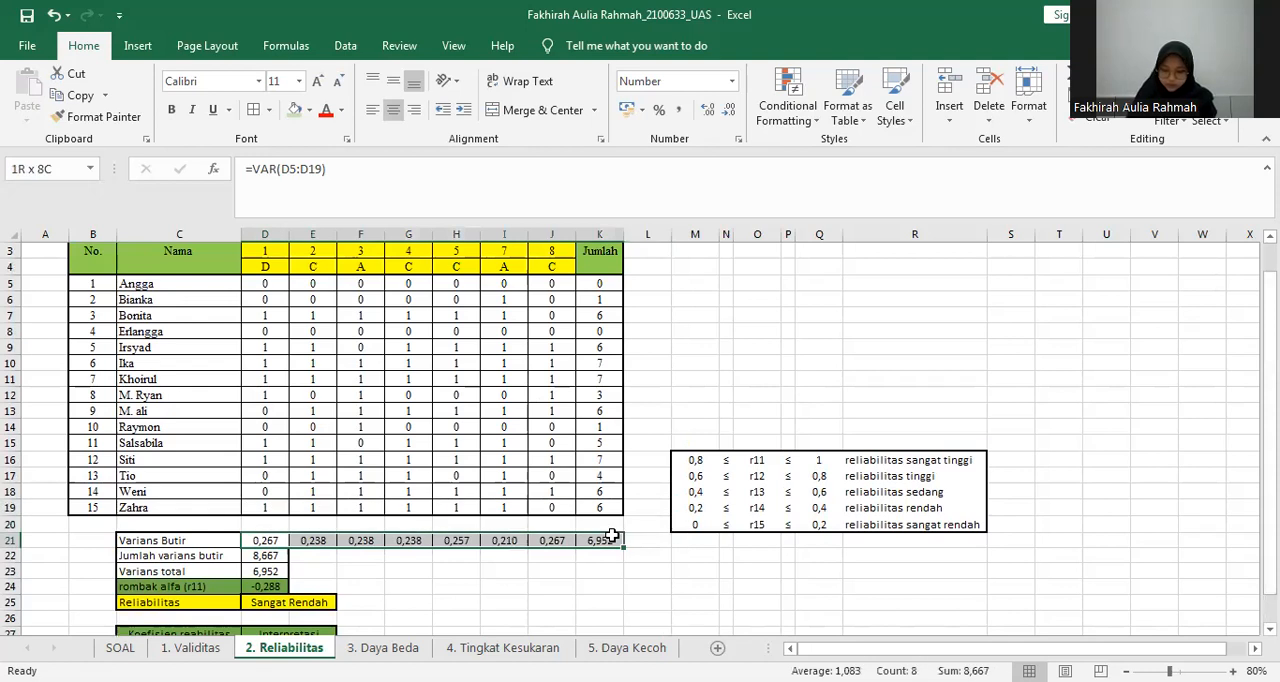
key(F2)
drag(305, 544, 600, 540)
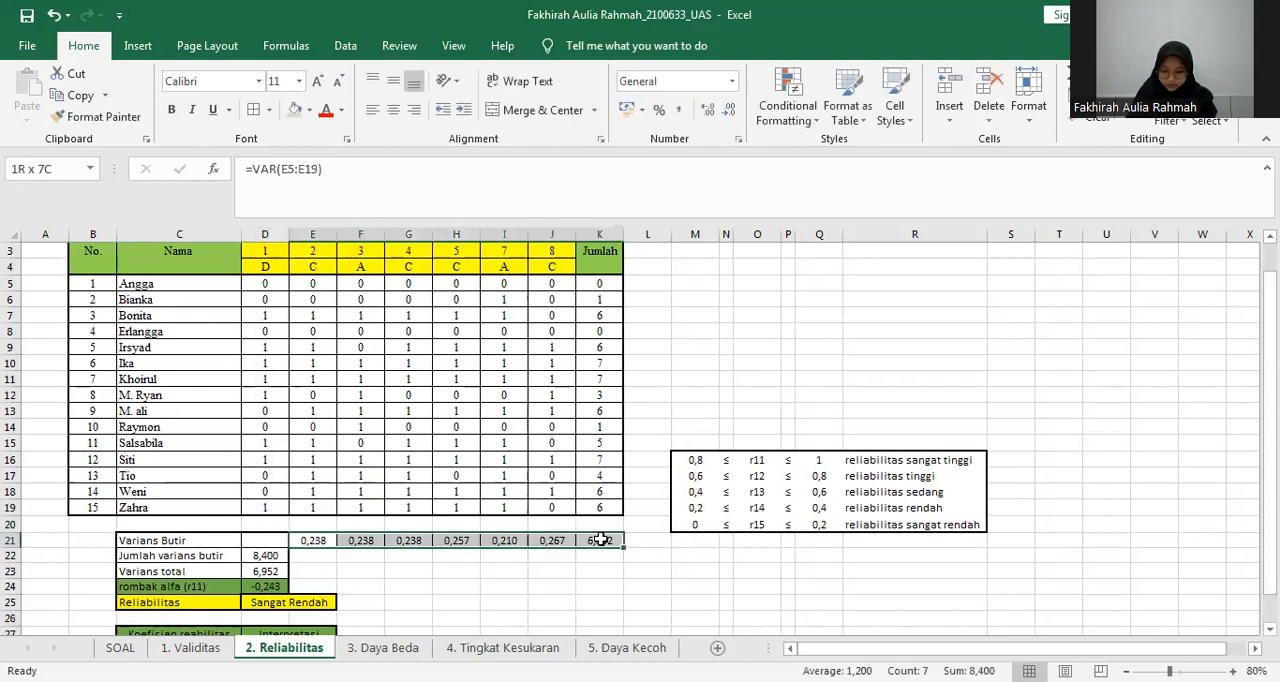
key(Delete)
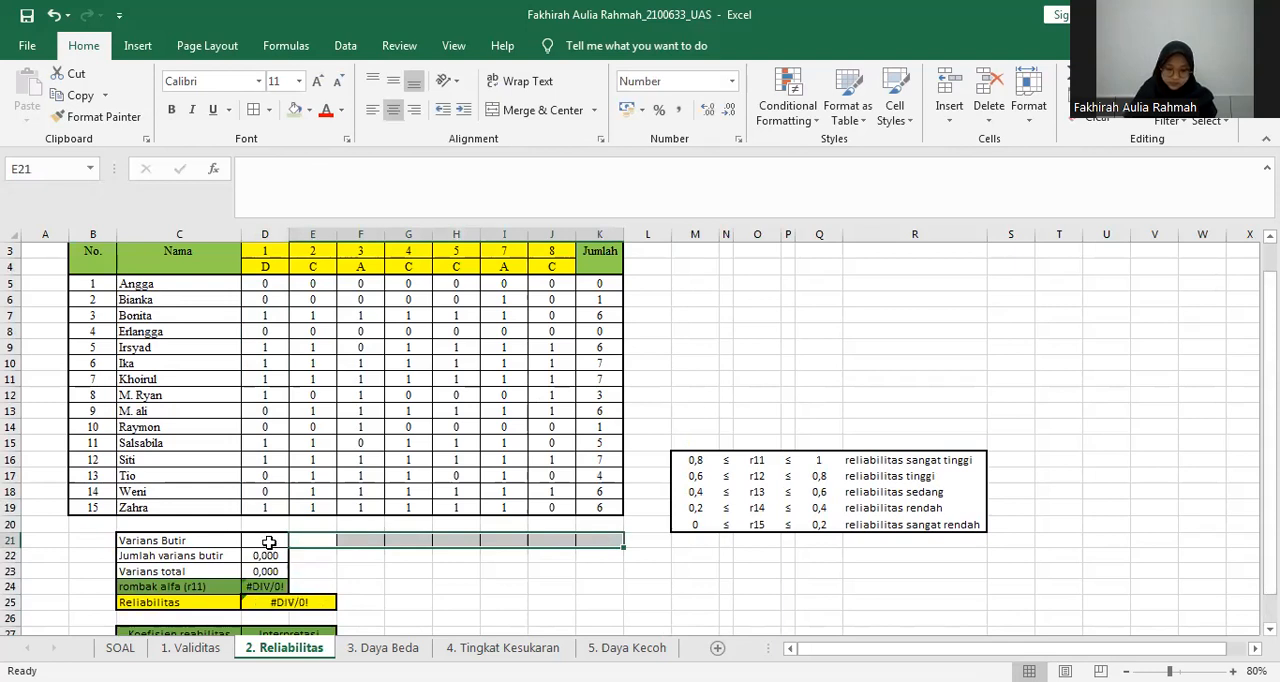
Calculate question 1's Varians Butir in D21 with the formula =VAR(D5:D19).
click(269, 543)
text(=)
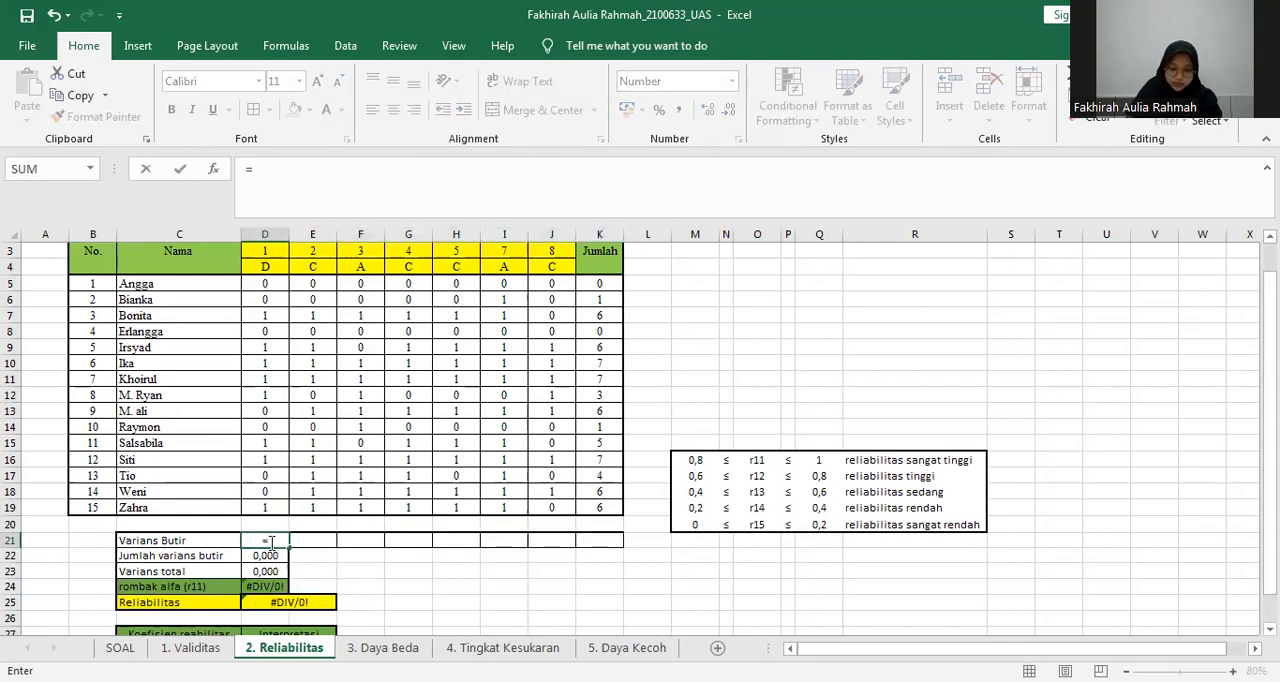
text(var)
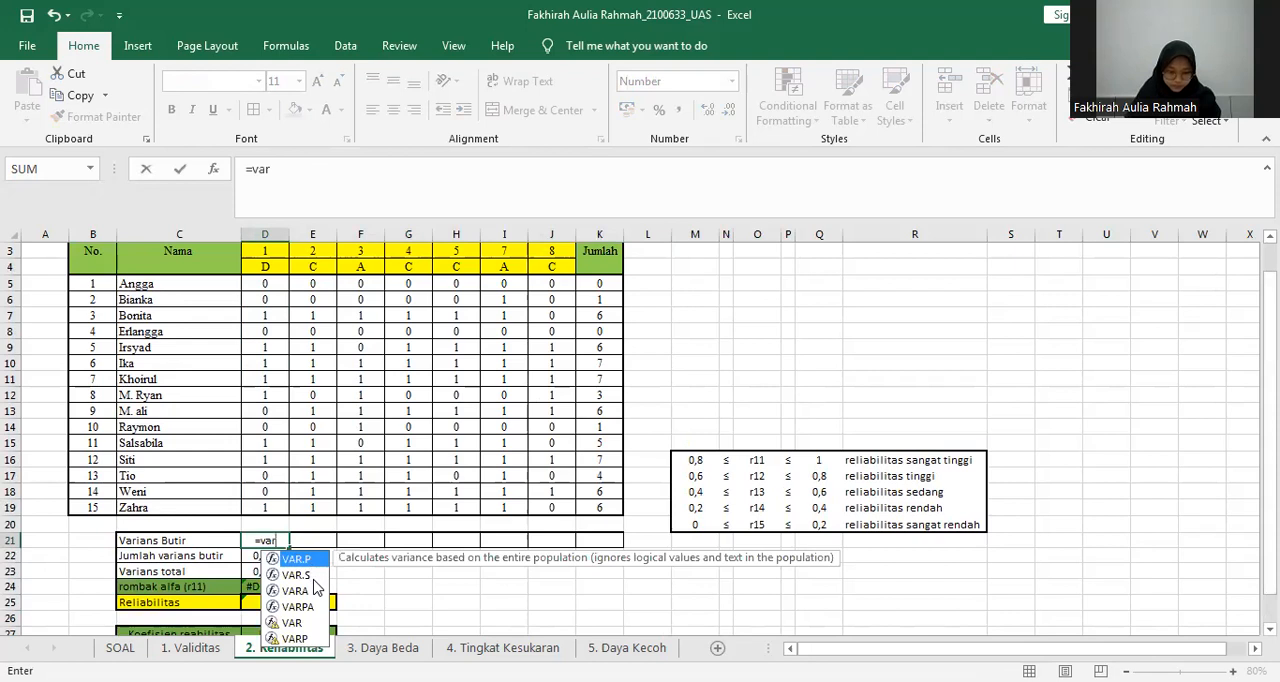
click(300, 622)
key(Tab)
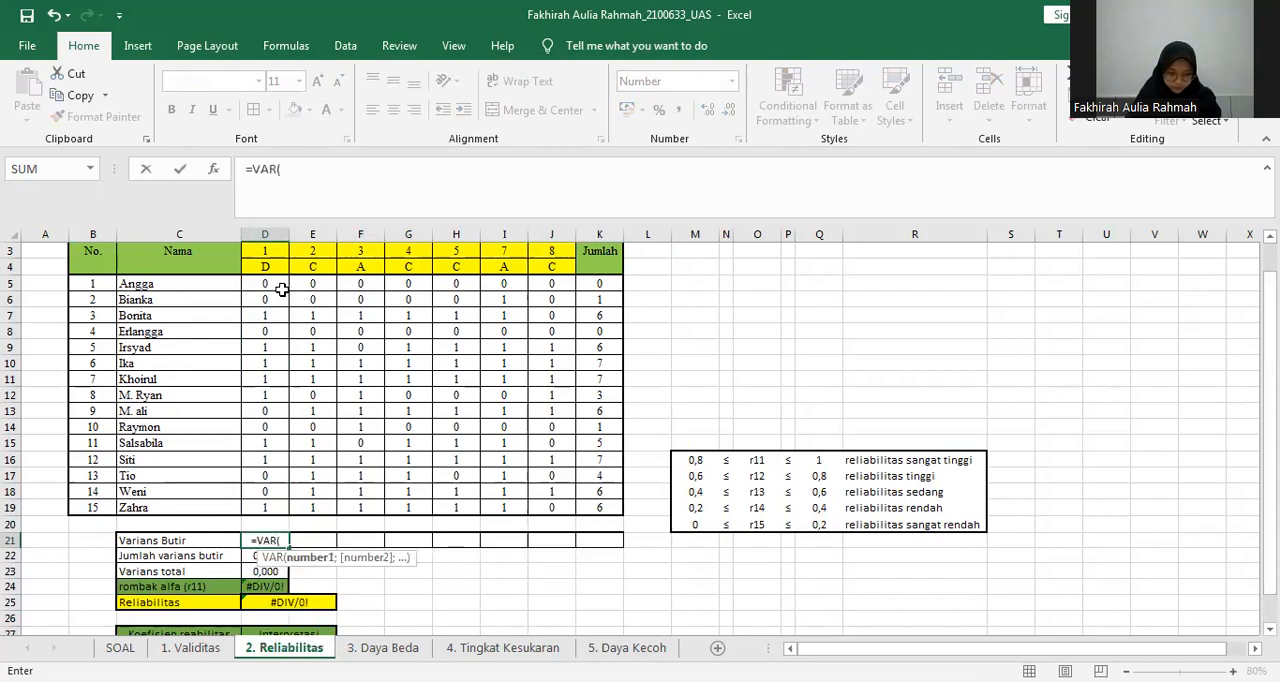
click(278, 286)
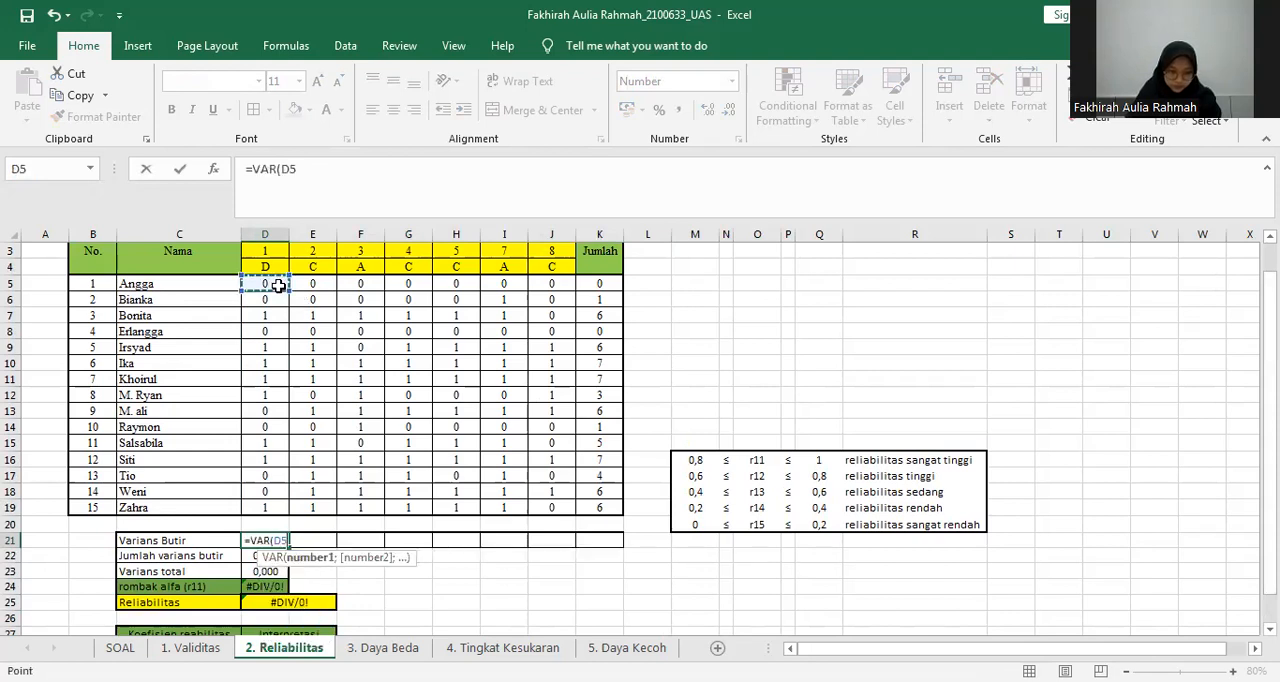
shift+click(272, 506)
key(Return)
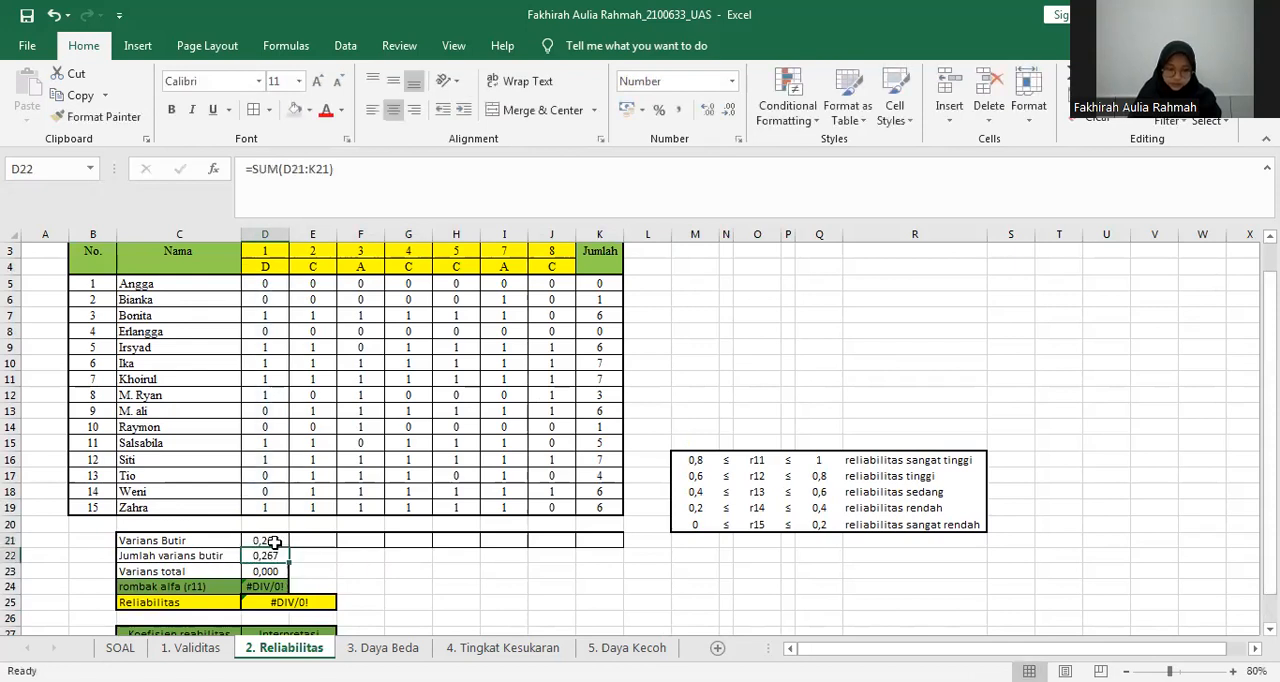
Fill the variance formula from D21 across the Varians Butir row to K21.
click(284, 540)
drag(290, 545, 610, 540)
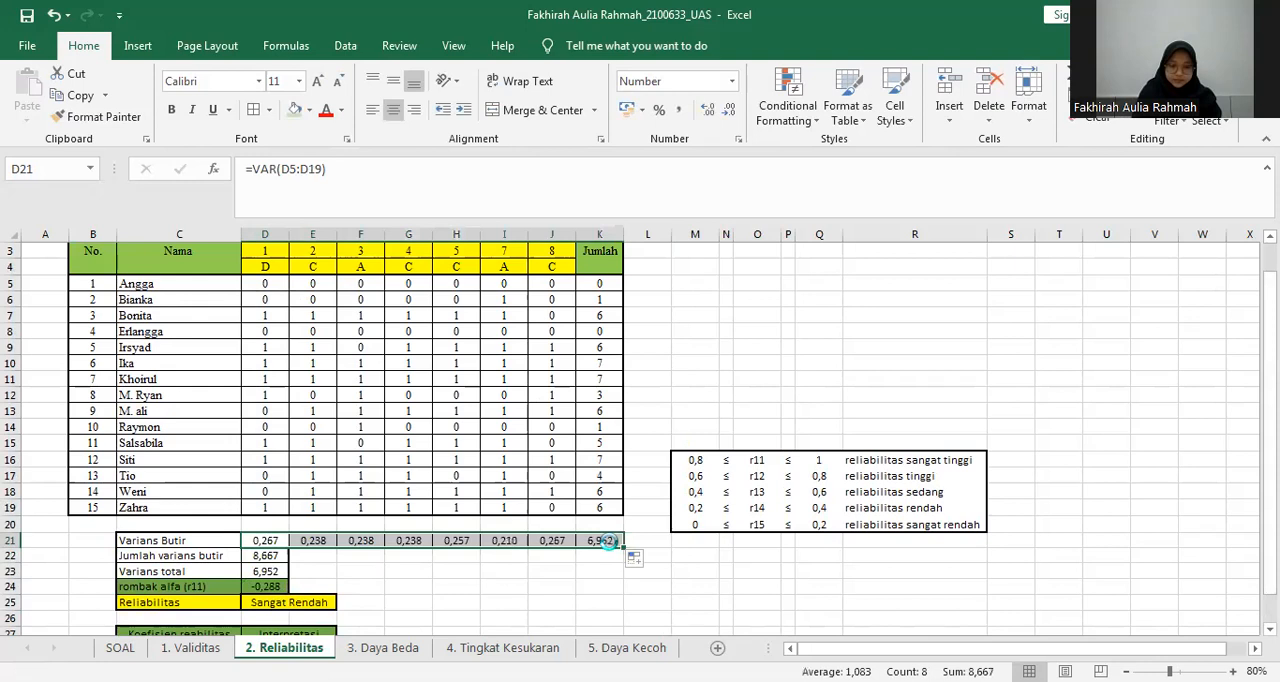
click(602, 566)
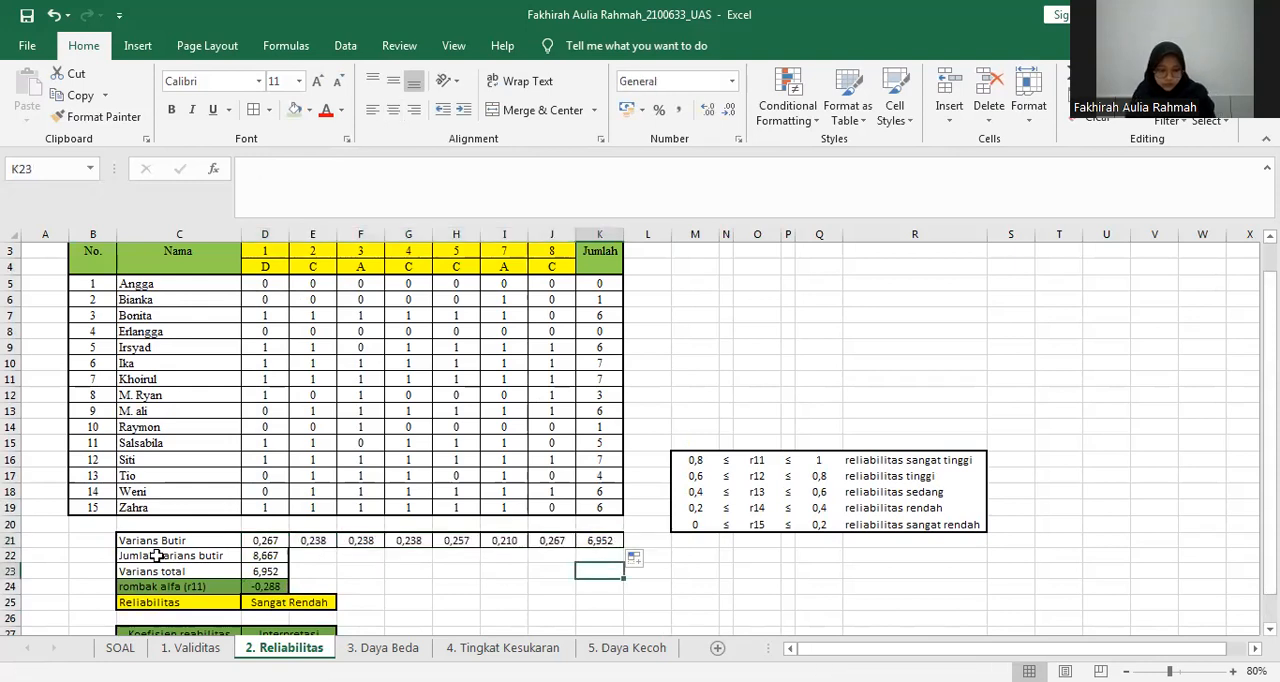
Examine the Jumlah varians butir SUM formula in D22 and the range it adds up.
click(157, 555)
click(269, 552)
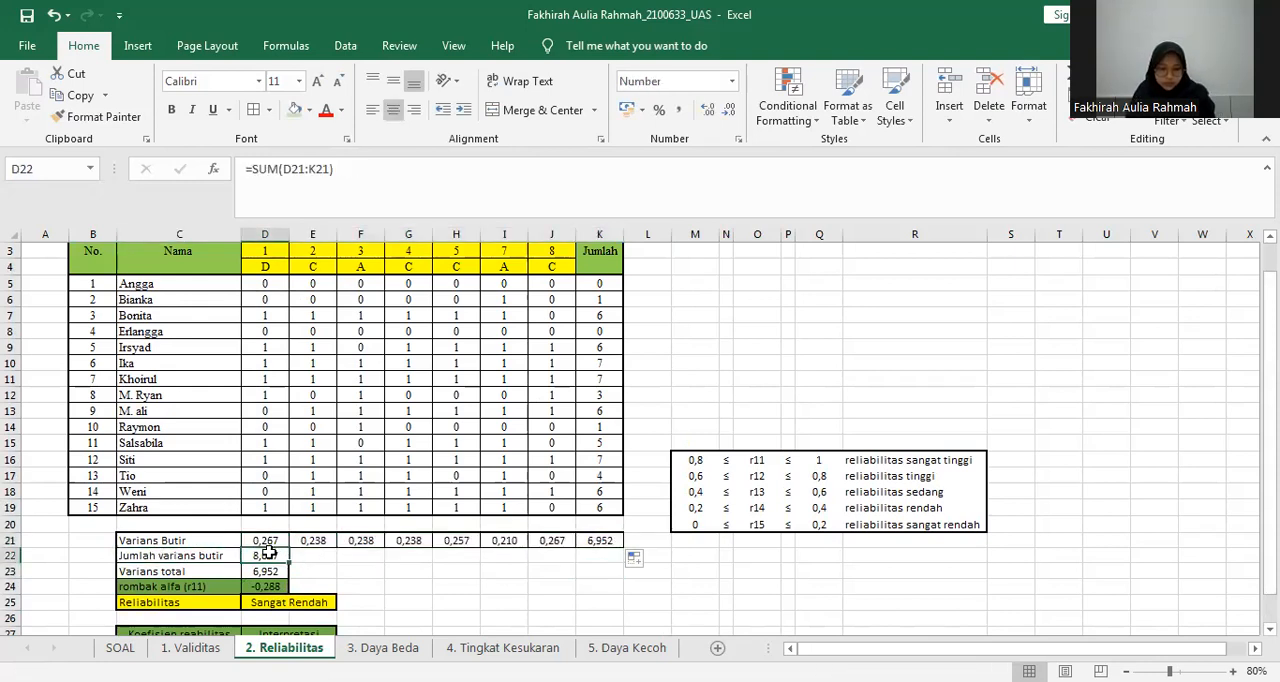
double_click(272, 554)
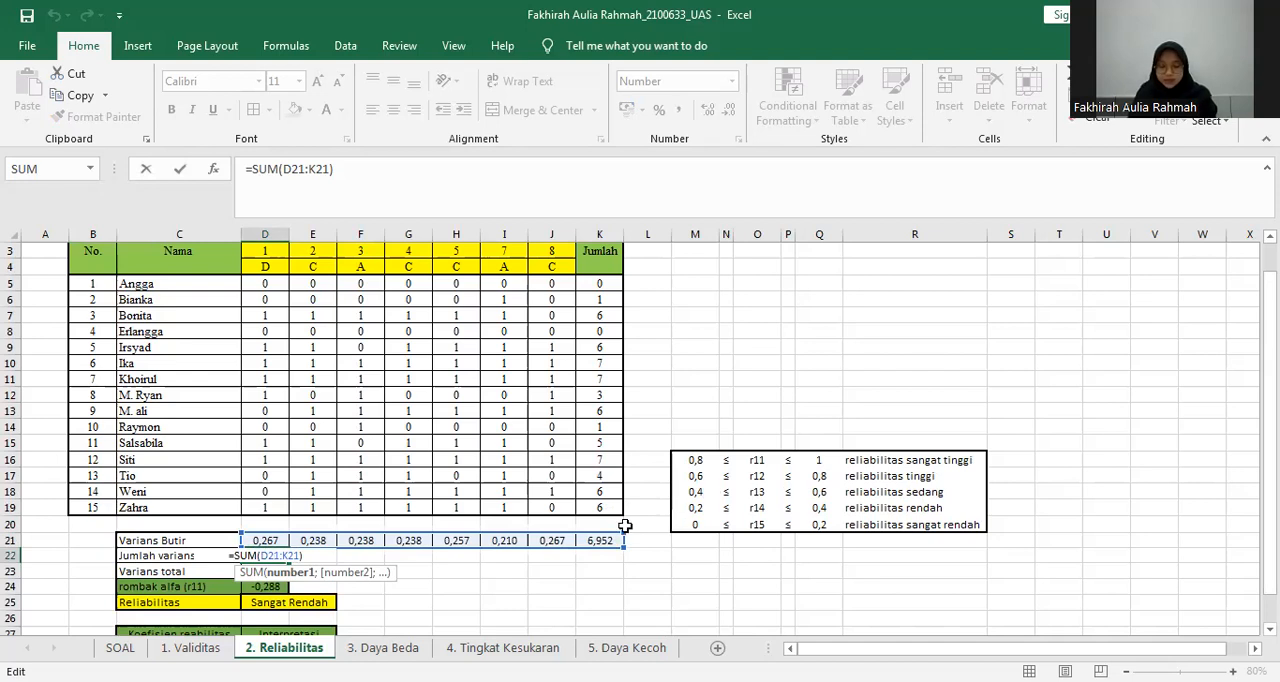
key(Return)
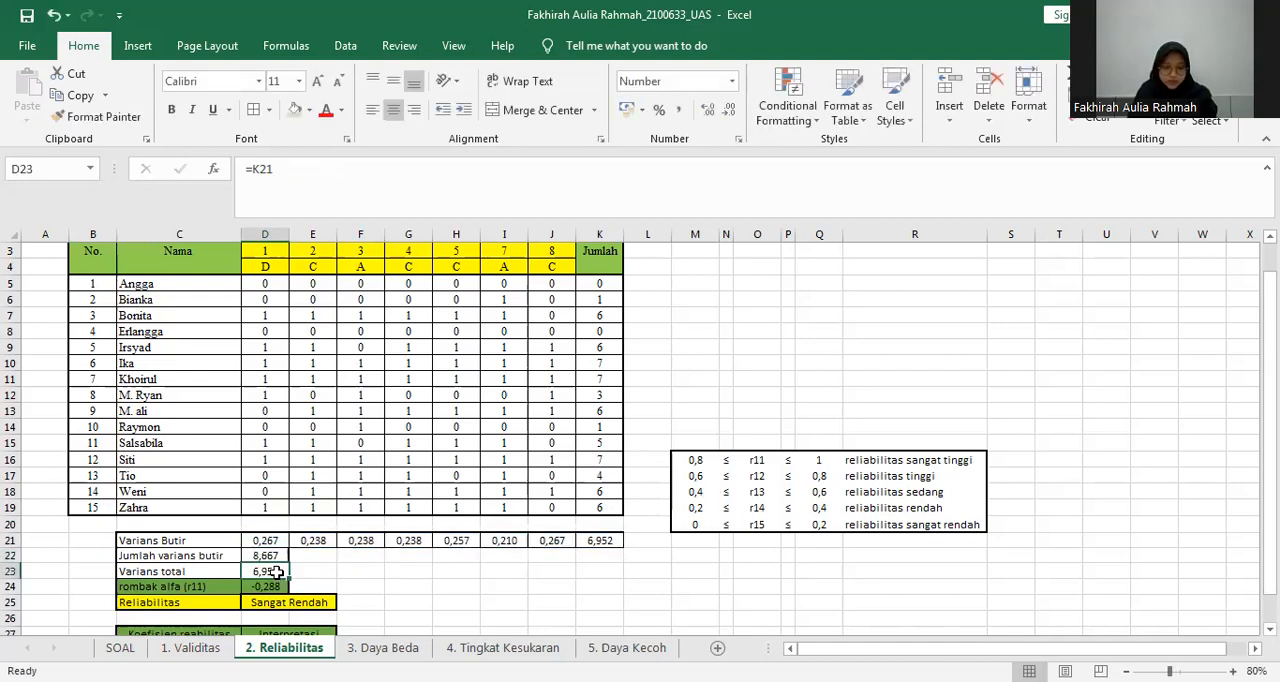
Check the Jumlah column's variance in K21 and the Varians total formula in D23 that refers to it.
click(598, 541)
drag(604, 287, 610, 540)
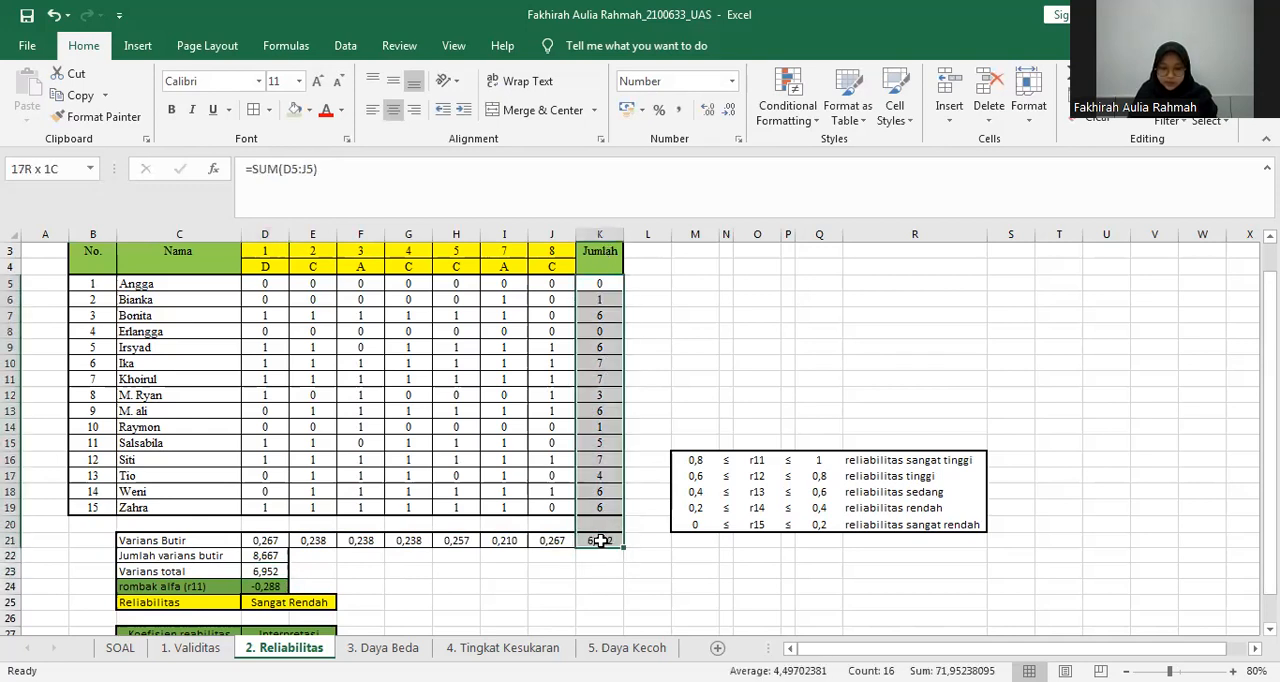
click(610, 540)
double_click(267, 571)
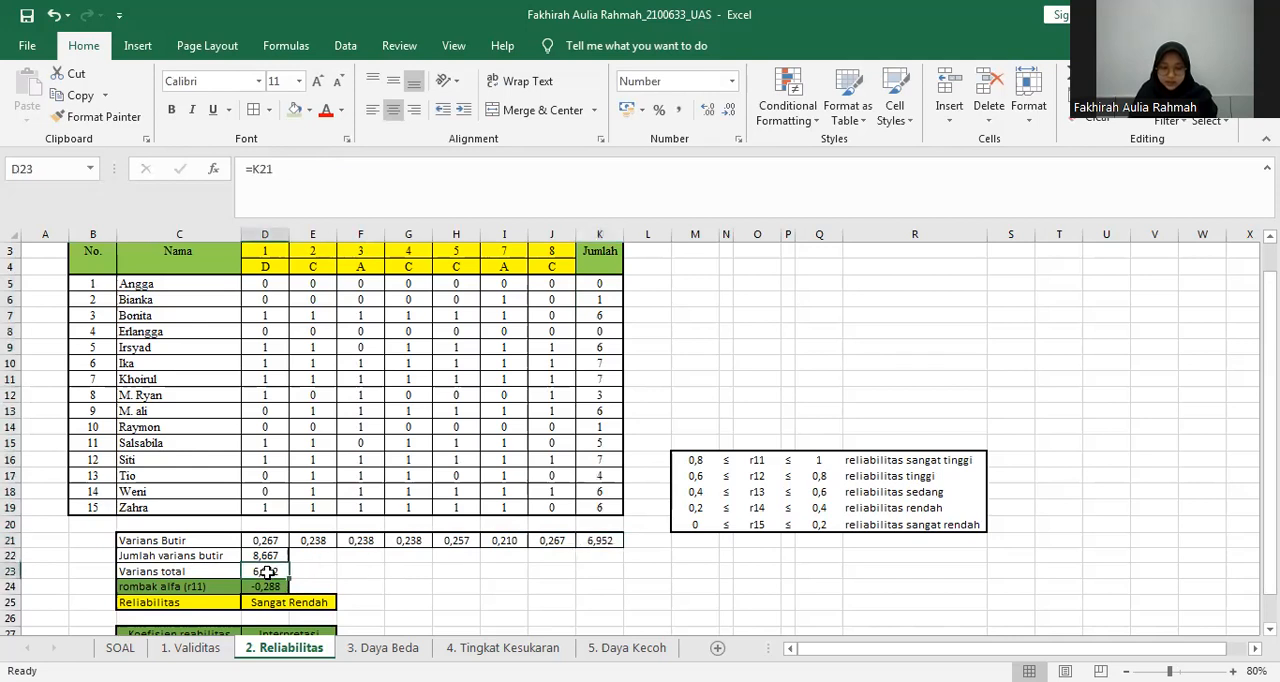
key(Return)
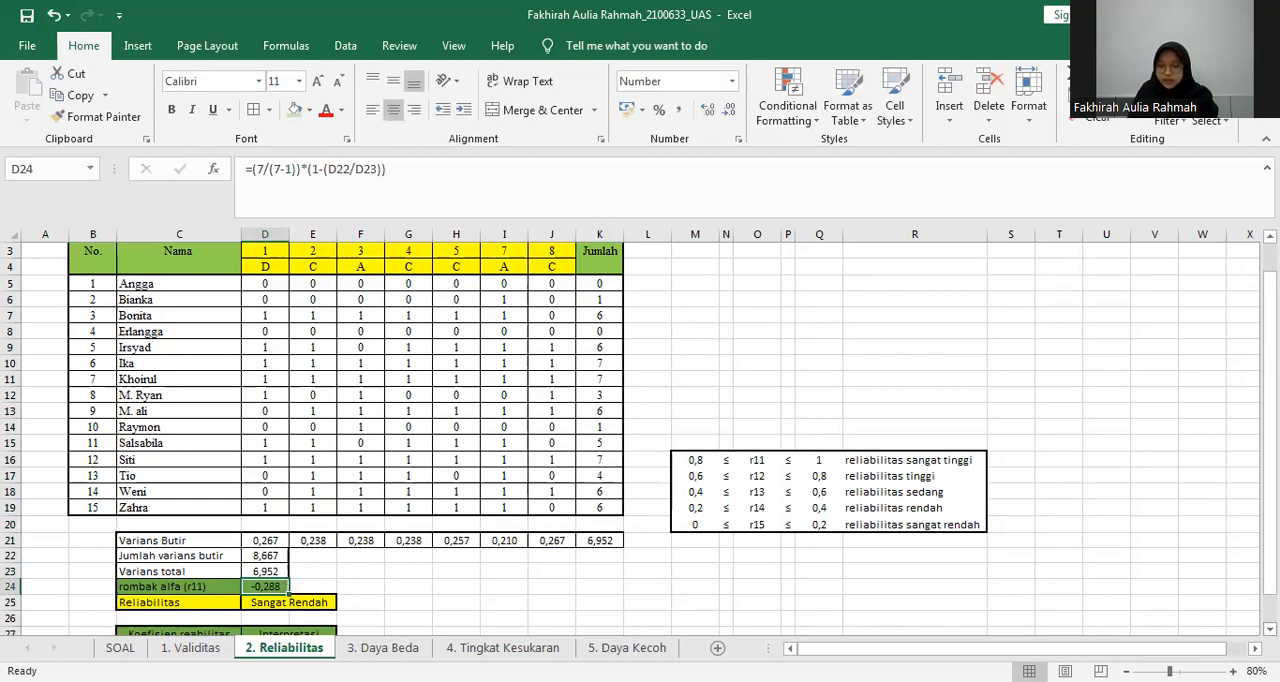
Examine each part of the rombak alfa (r11) formula in D24 without altering it.
scroll(1072, 560, down, 1)
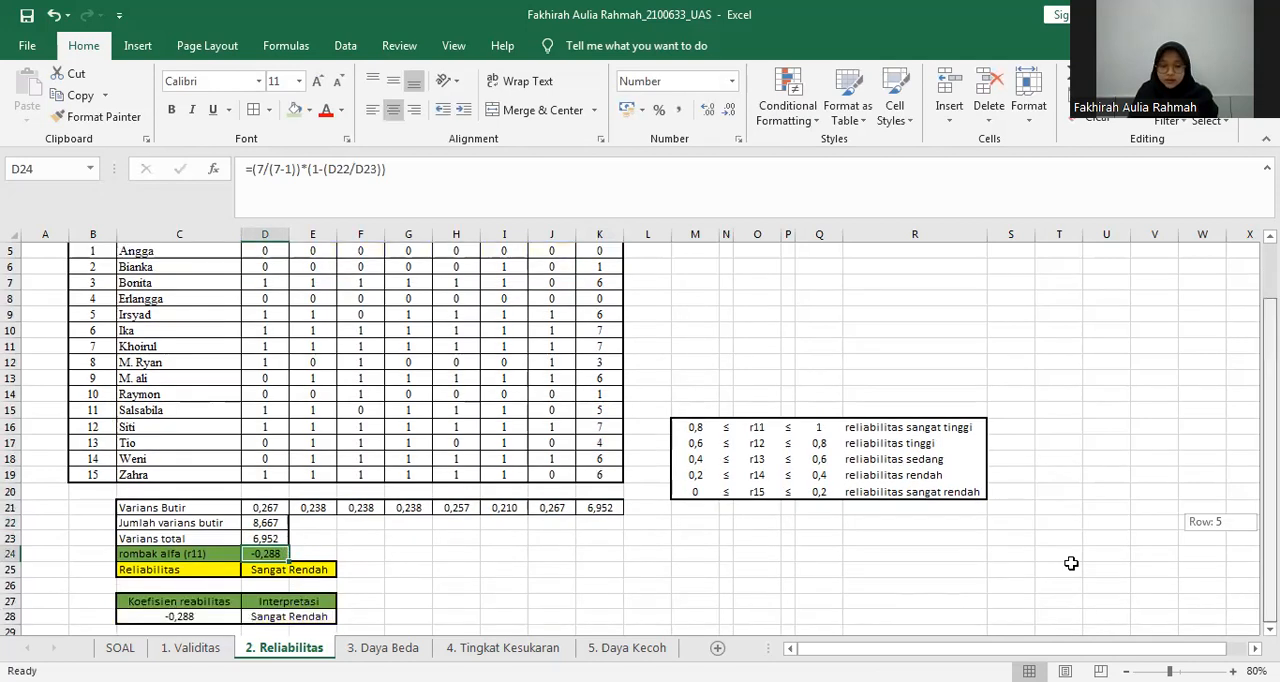
double_click(276, 557)
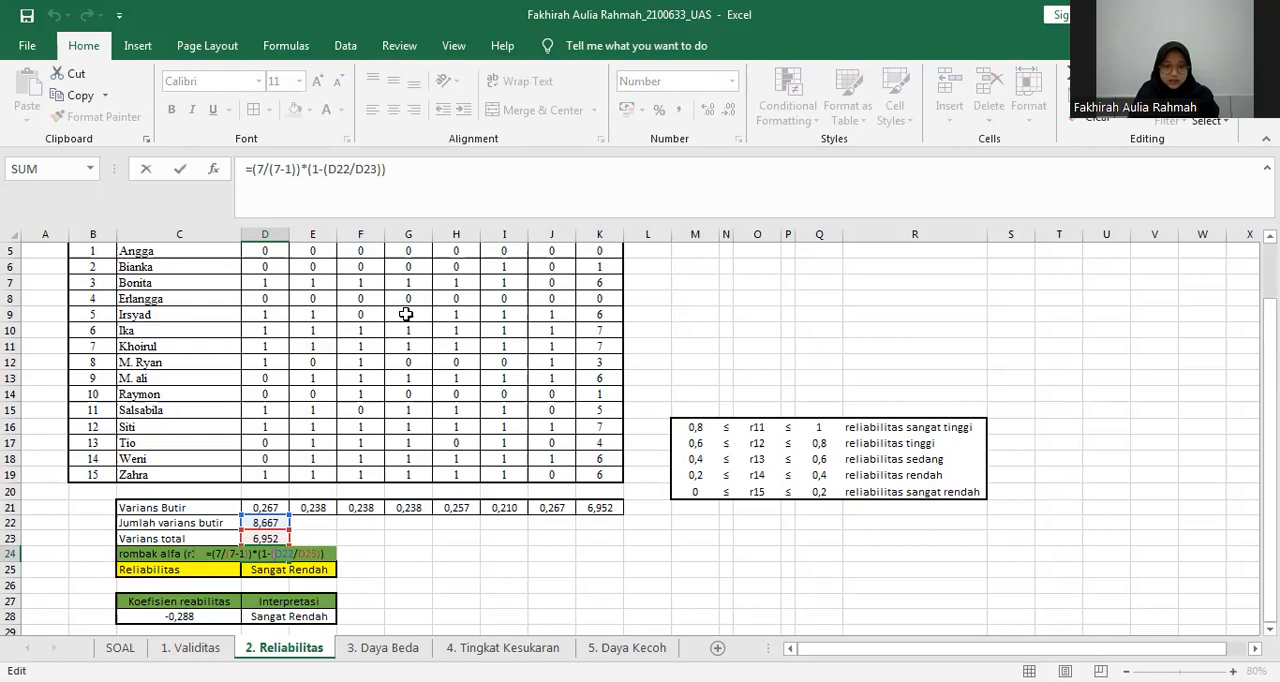
drag(394, 170, 232, 174)
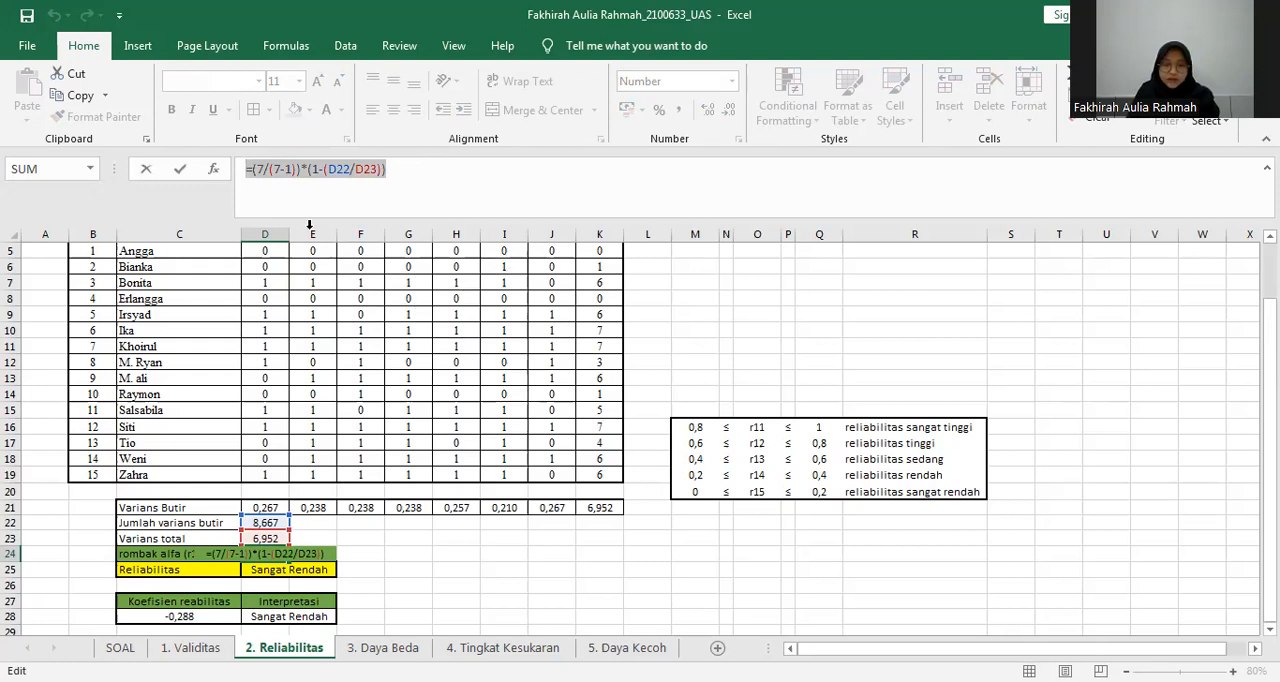
click(251, 170)
text(()
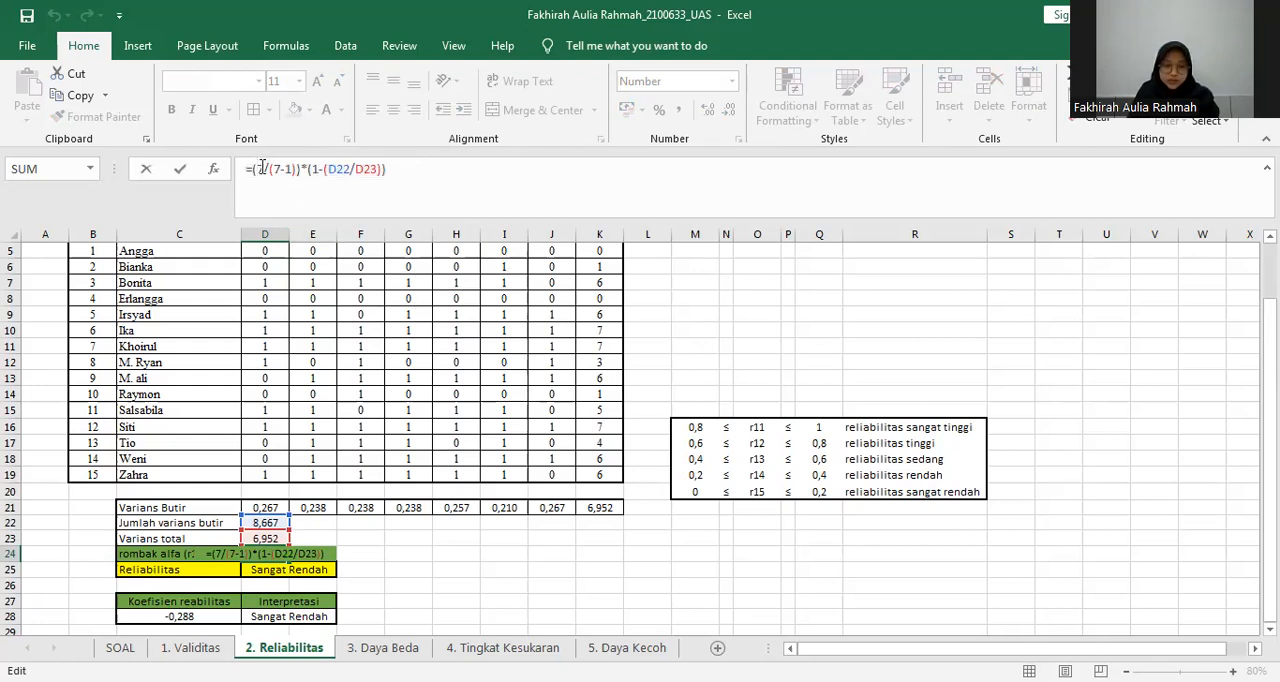
click(326, 170)
text(()
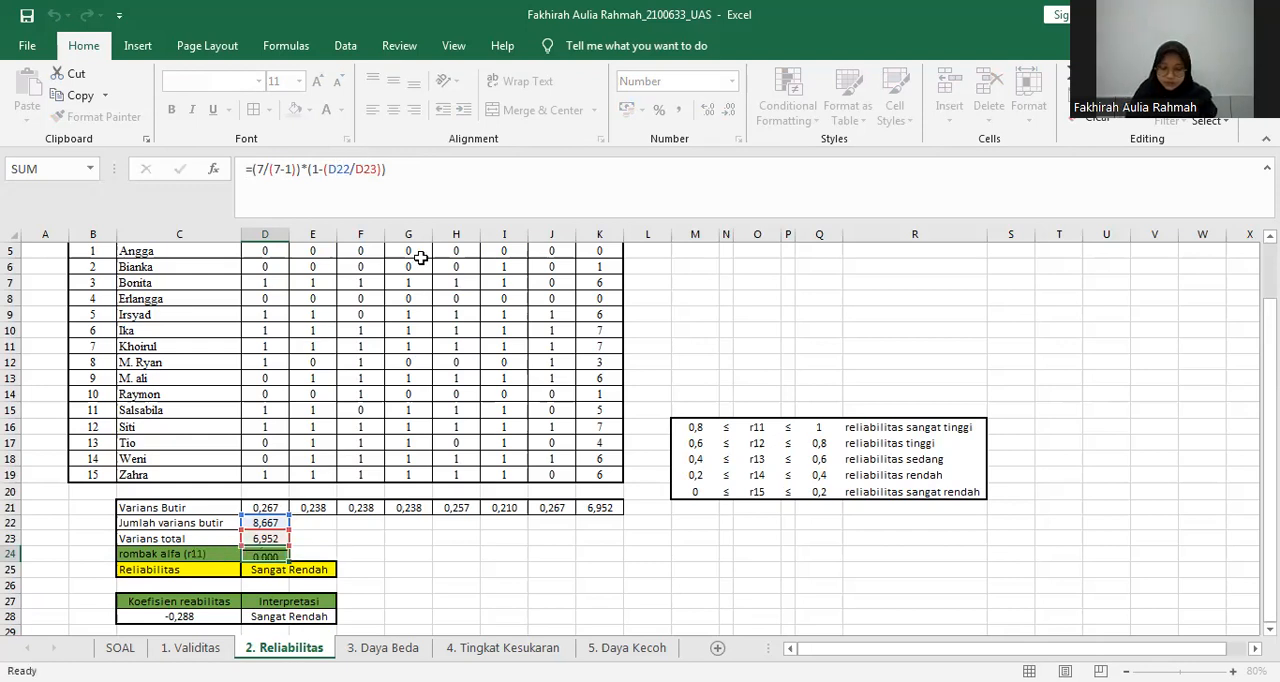
key(Return)
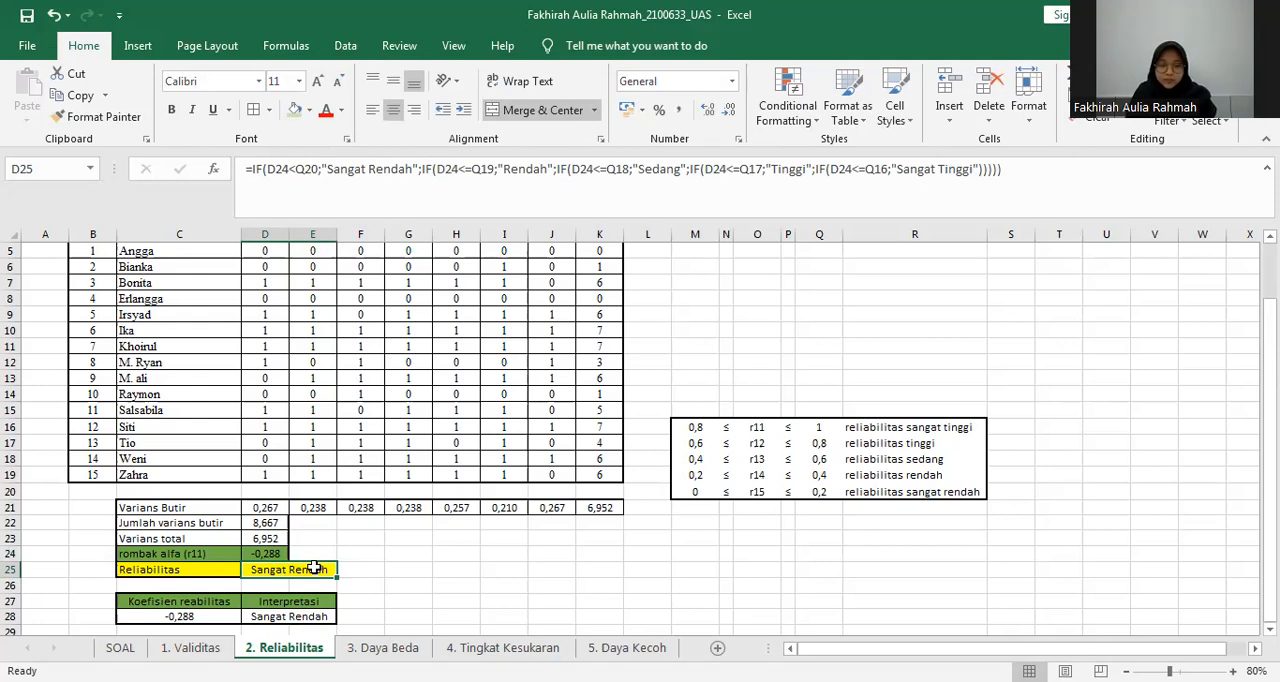
Examine the nested IF formula for Reliabilitas in D25 and the reliability category table in M16:R20.
drag(1016, 169, 245, 169)
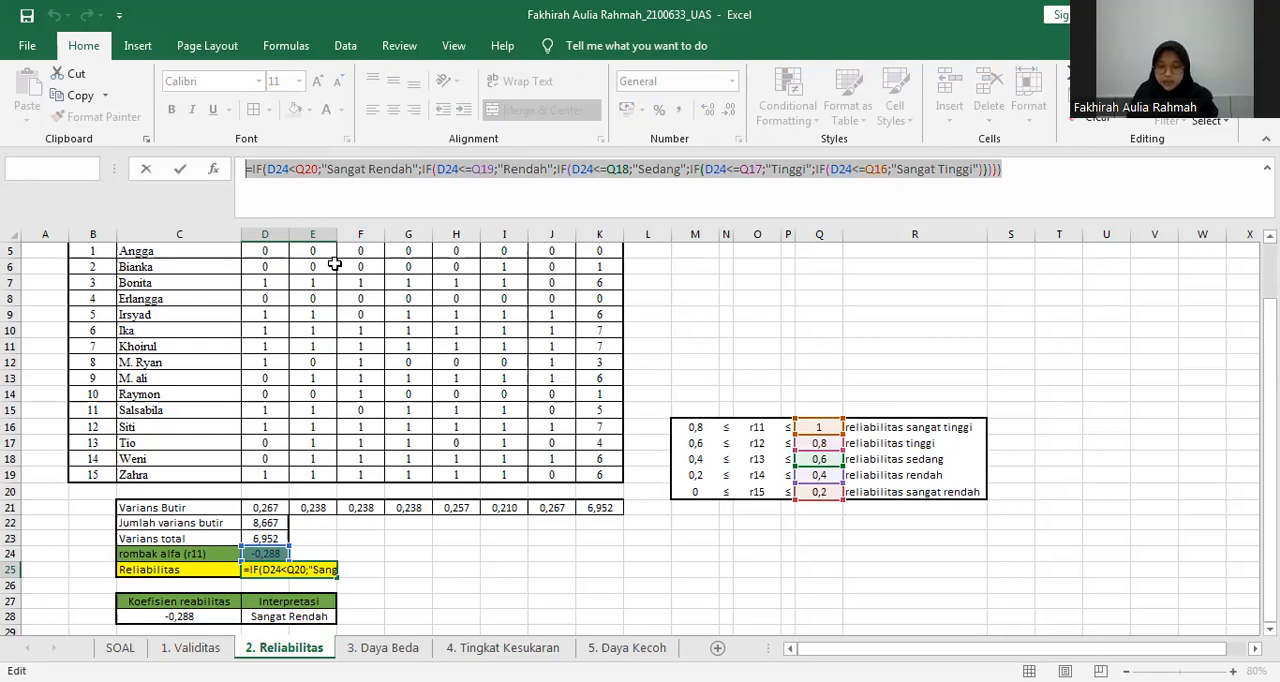
key(Return)
drag(666, 409, 960, 532)
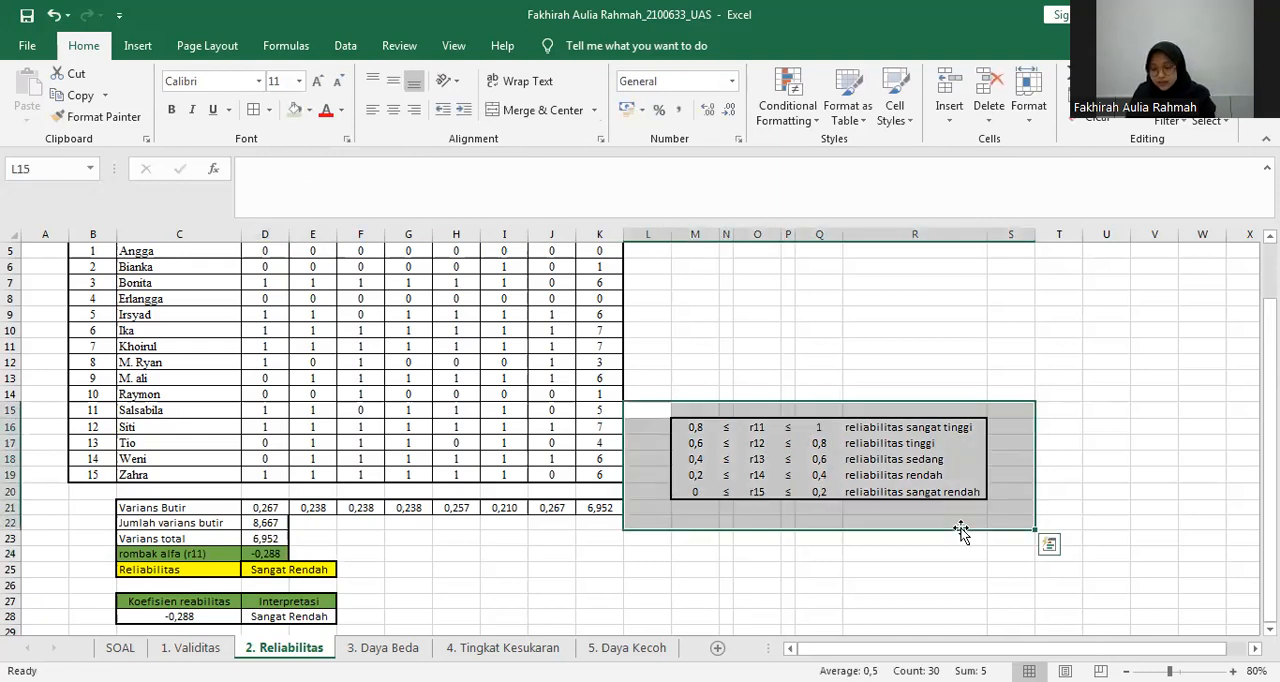
key(shift+Up)
click(880, 538)
click(889, 430)
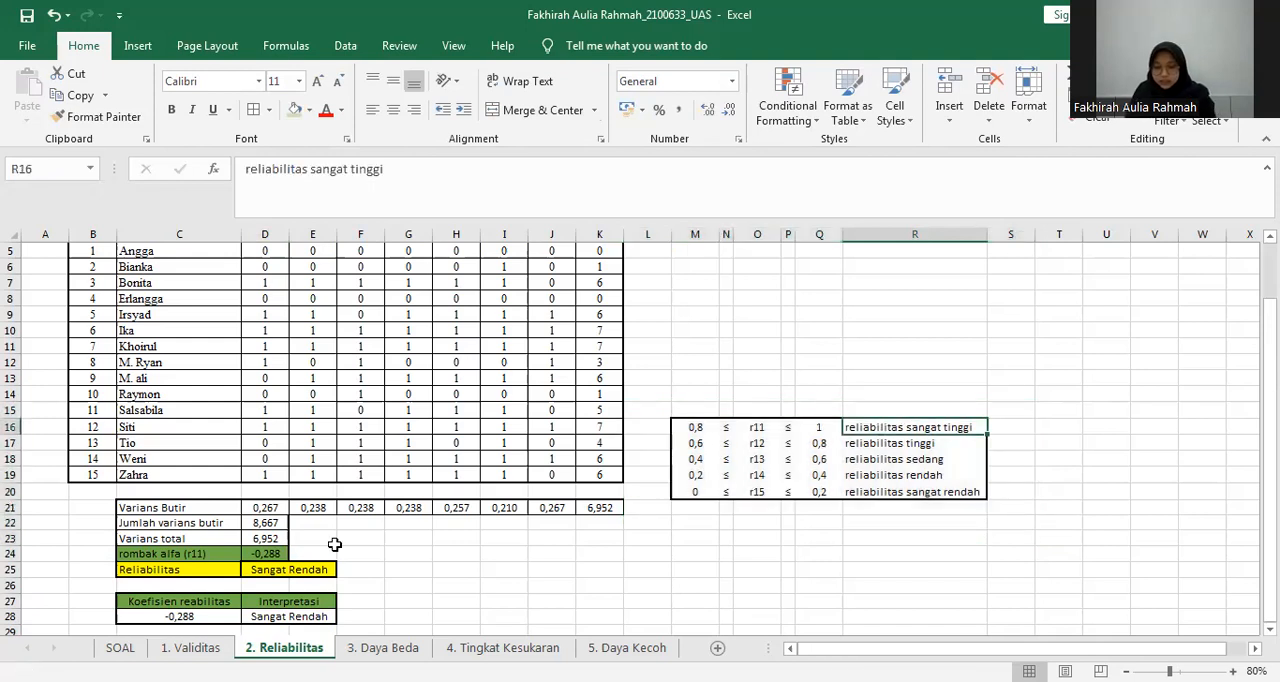
Compare the rombak alfa value in D24 with the lowest category limits in rows 19 and 20, and check the Reliabilitas cell D25.
click(703, 492)
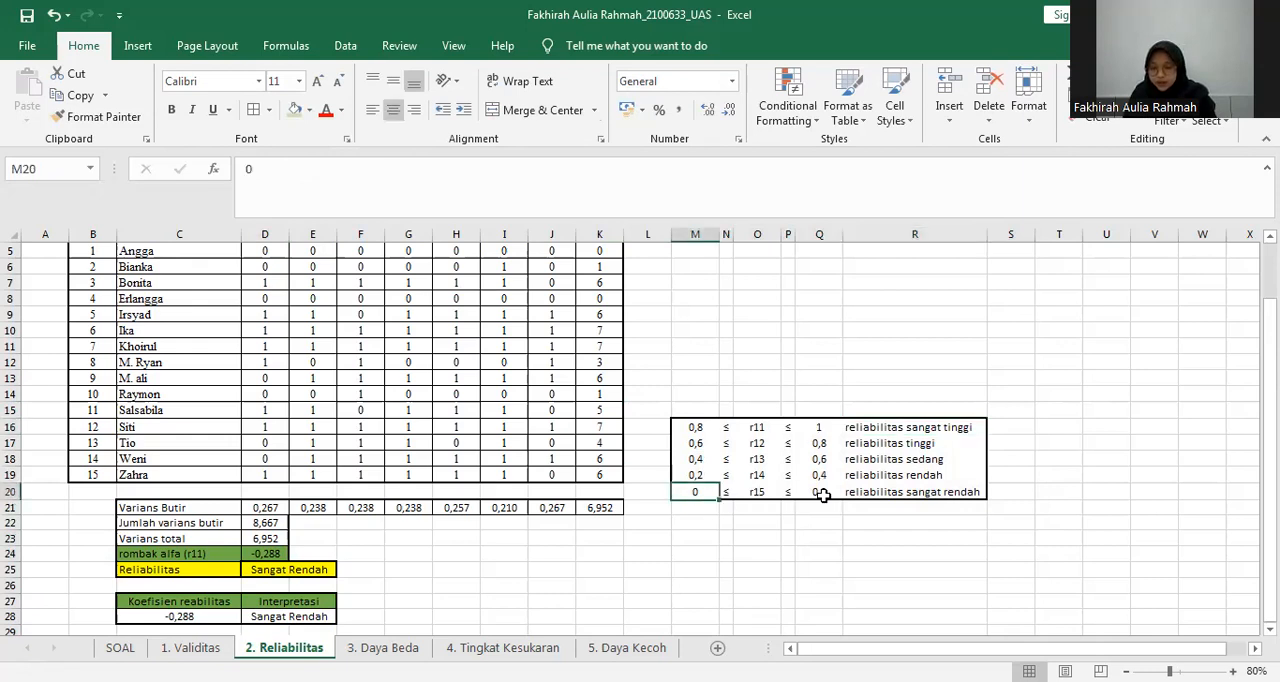
click(829, 493)
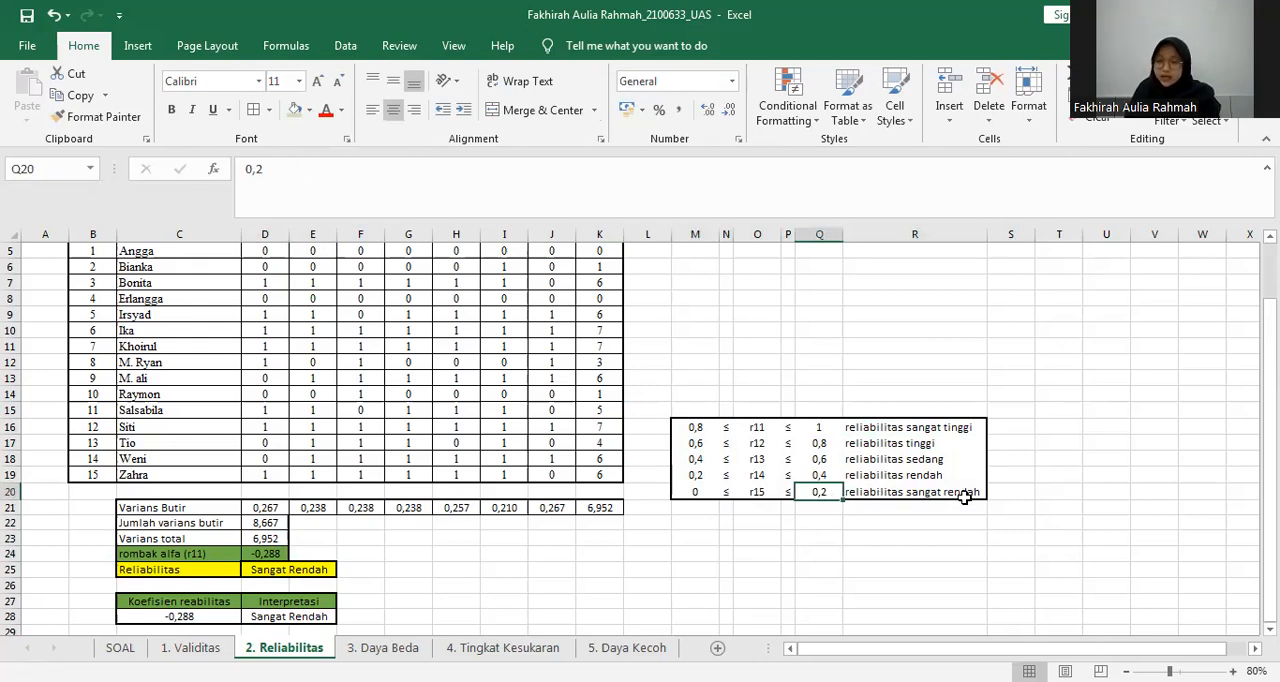
click(699, 477)
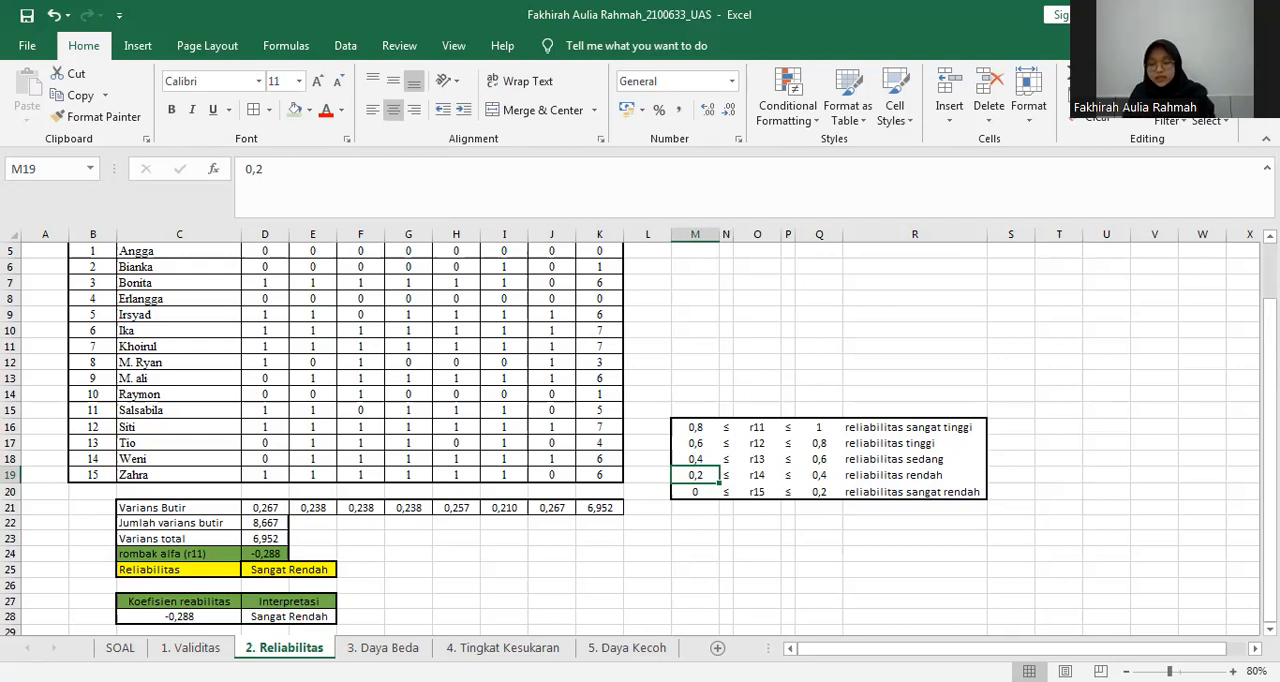
click(272, 555)
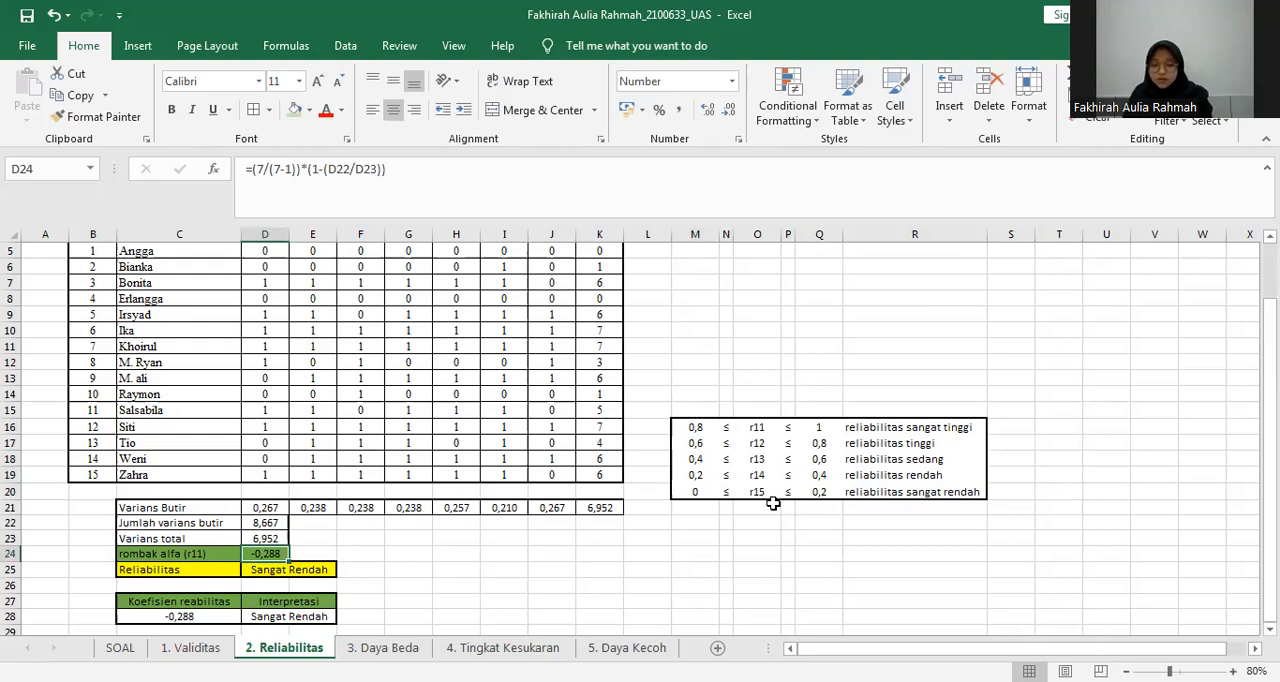
click(698, 492)
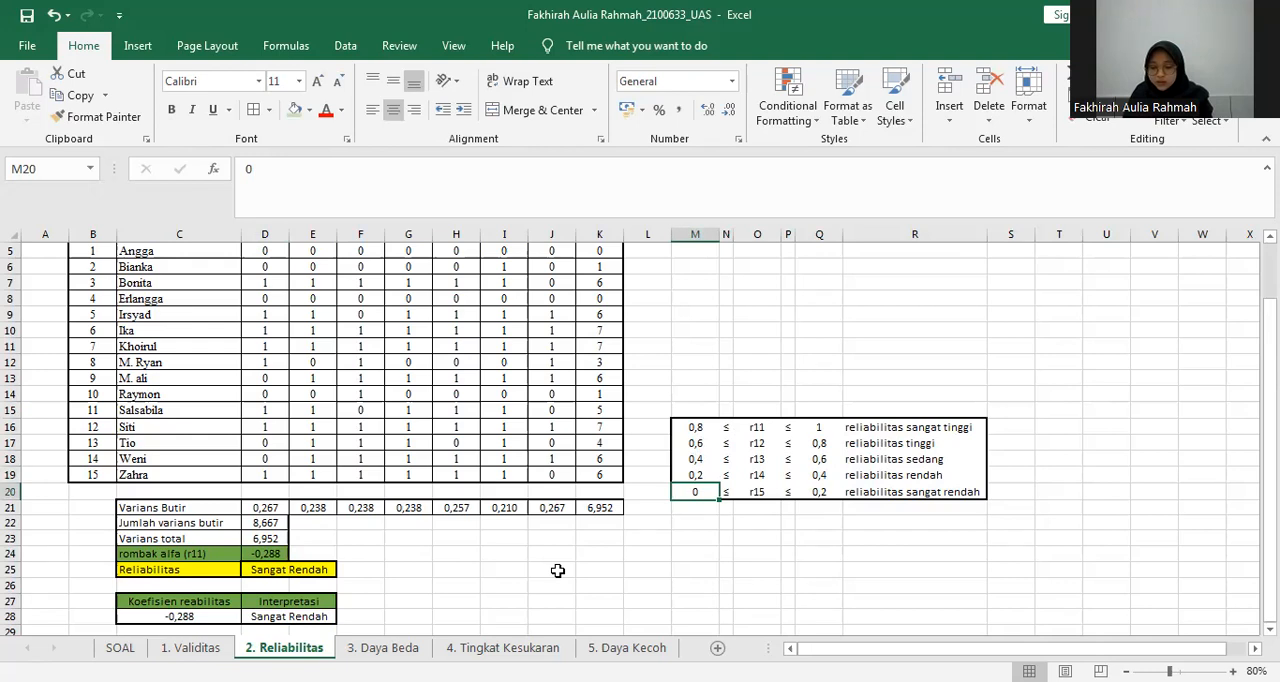
click(289, 570)
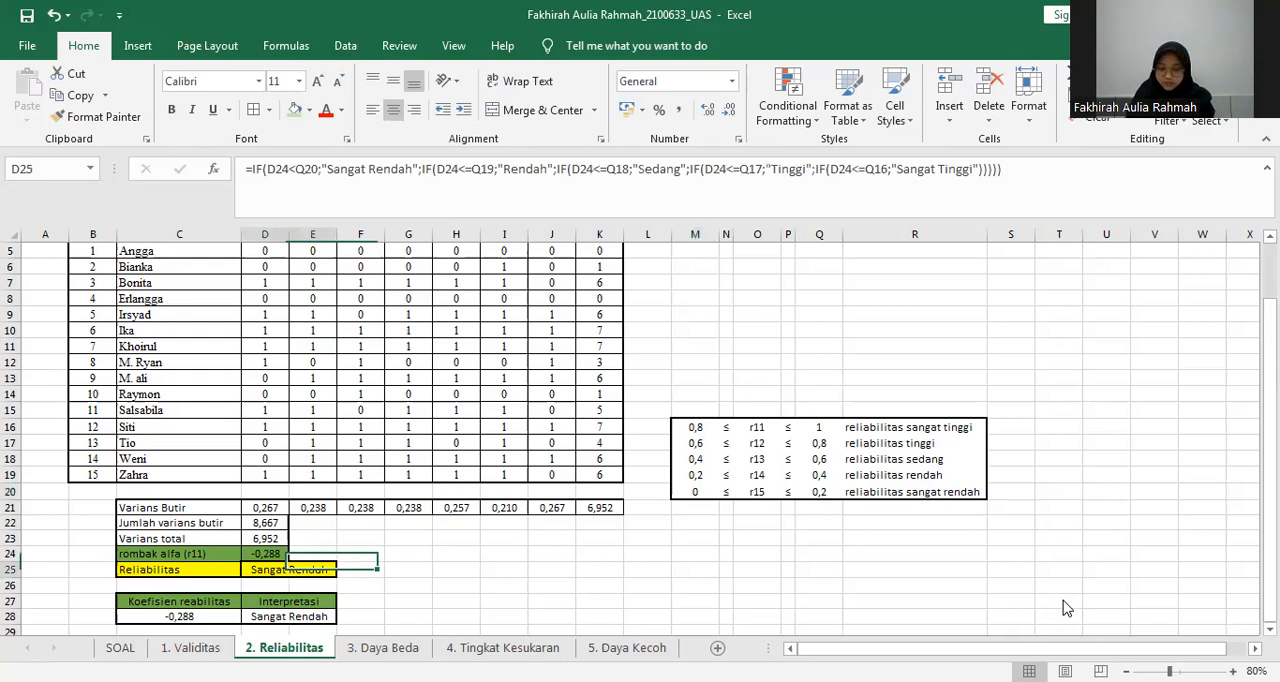
Compare each condition of the nested IF formula in D25 with the category limits in Q16:Q20, leaving the formula unchanged.
key(F2)
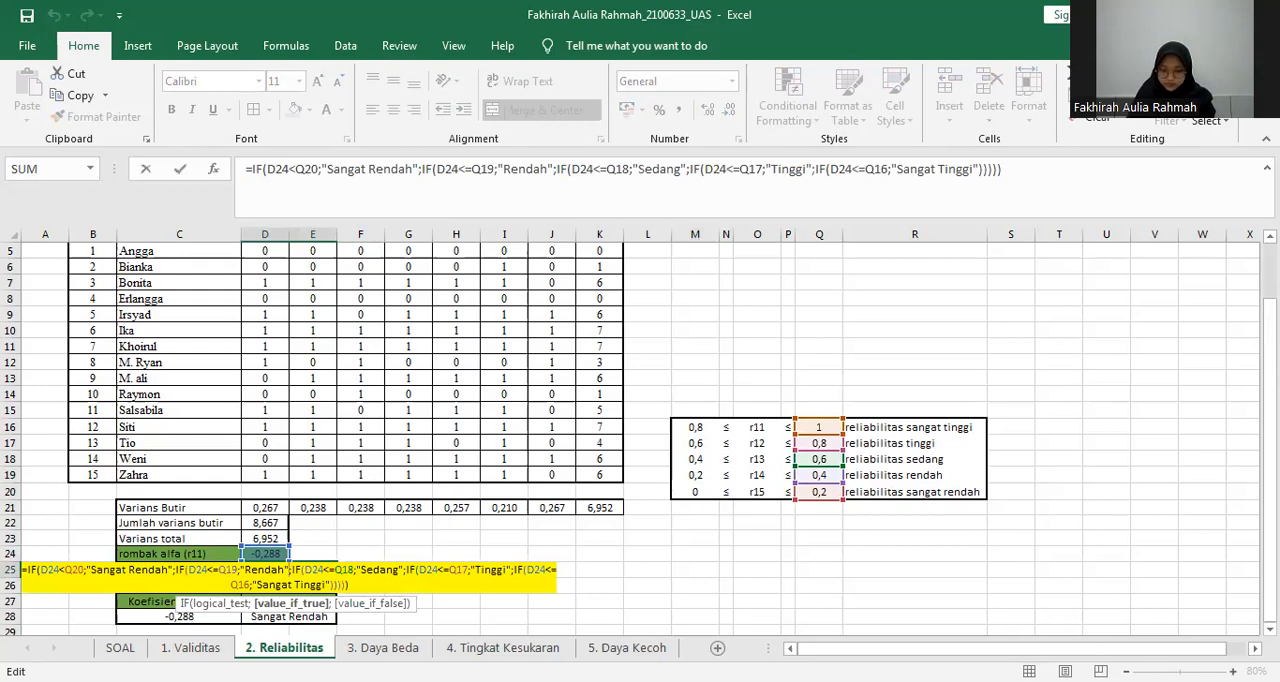
key(Return)
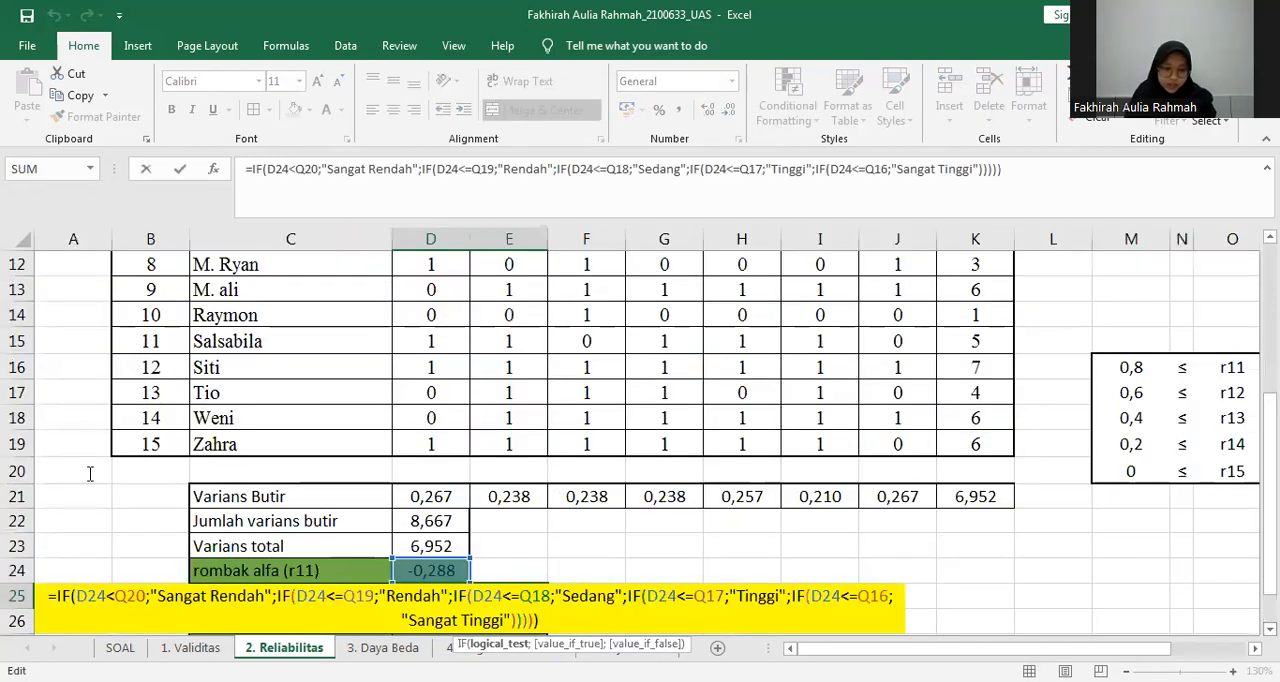
scroll(90, 474, down, 2)
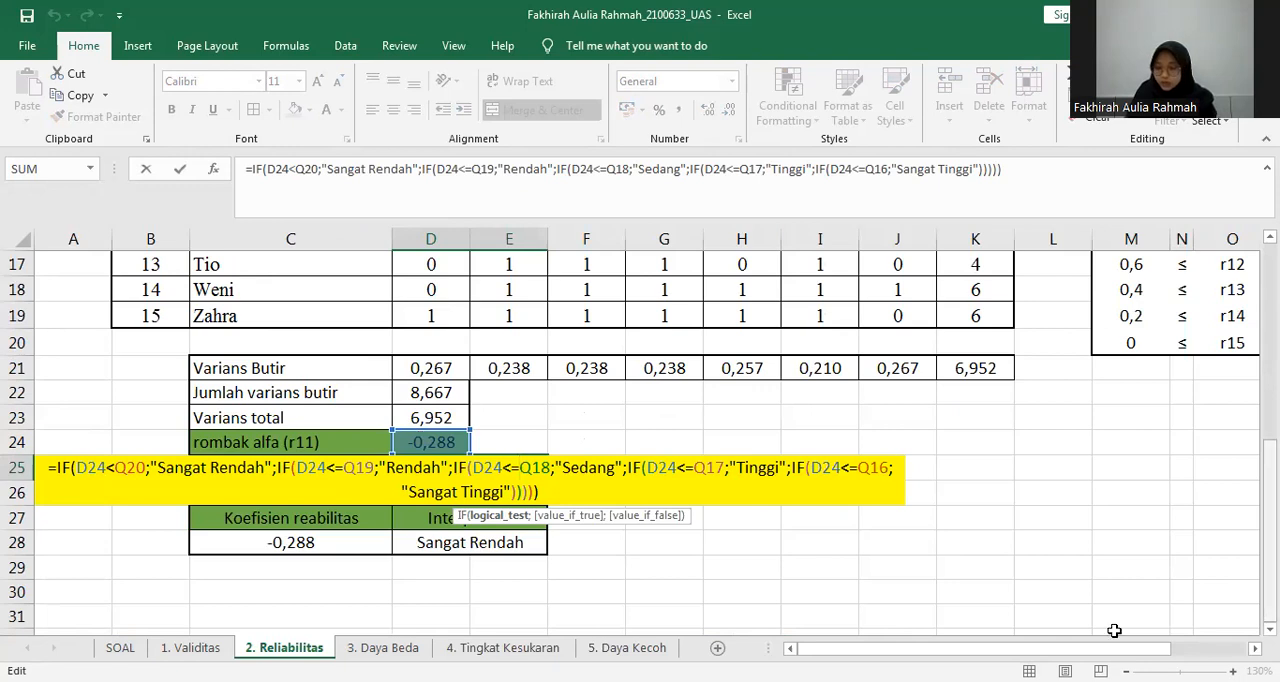
scroll(926, 326, right, 3)
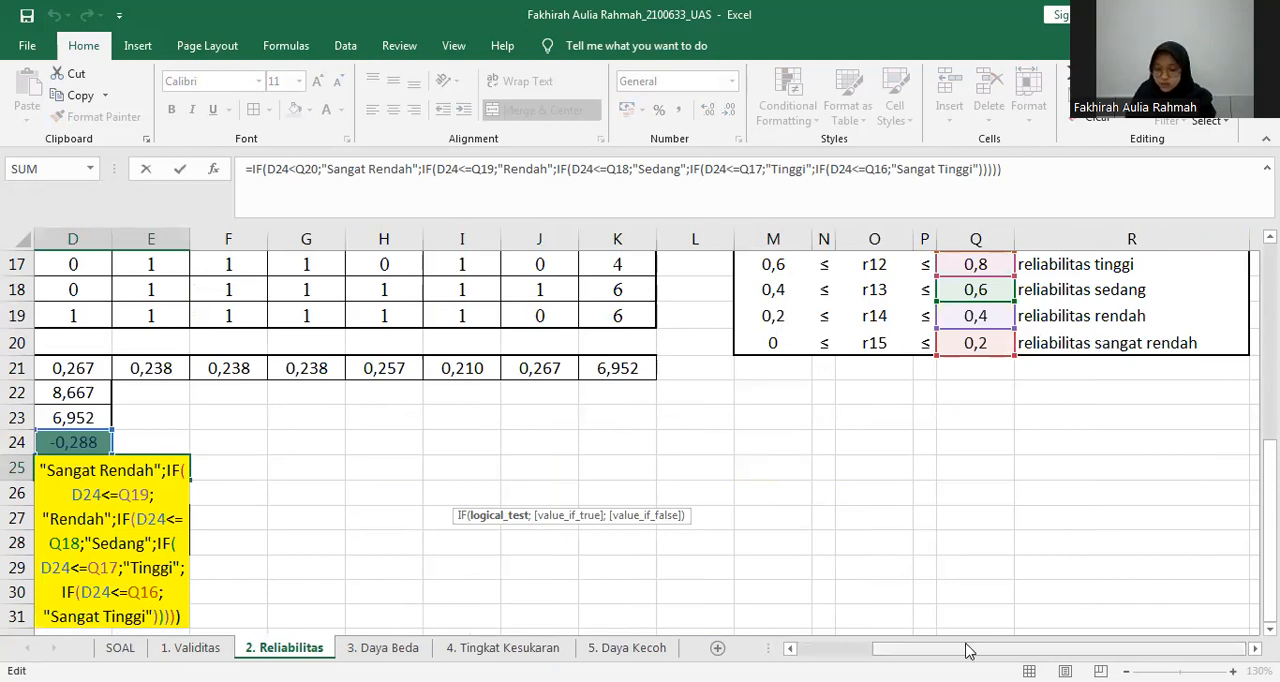
scroll(966, 650, left, 3)
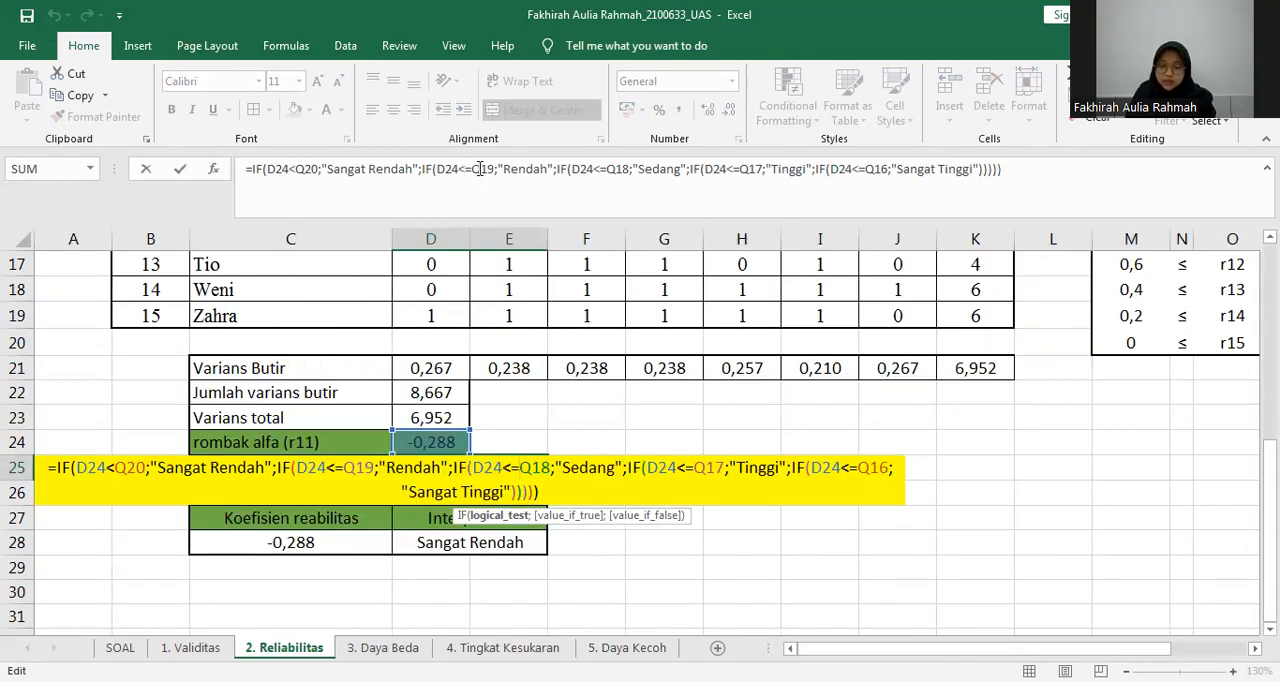
drag(1035, 648, 1110, 648)
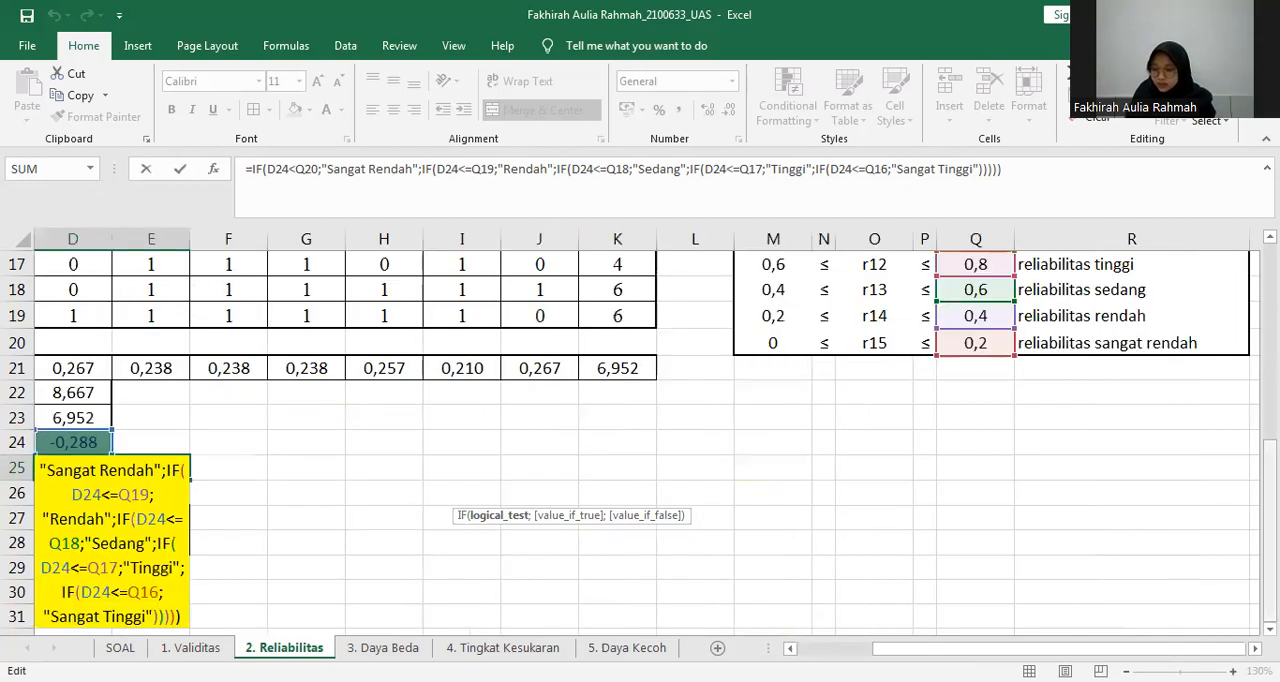
scroll(762, 392, up, 2)
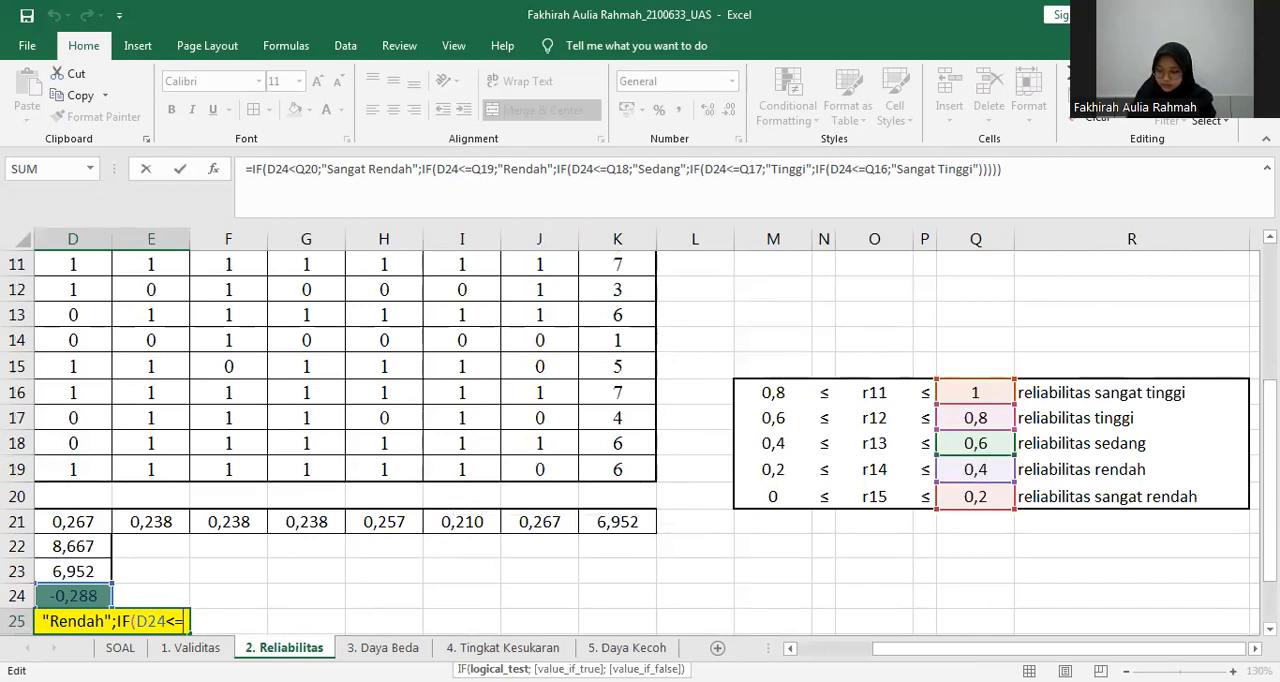
key(Return)
scroll(640, 430, up, 1)
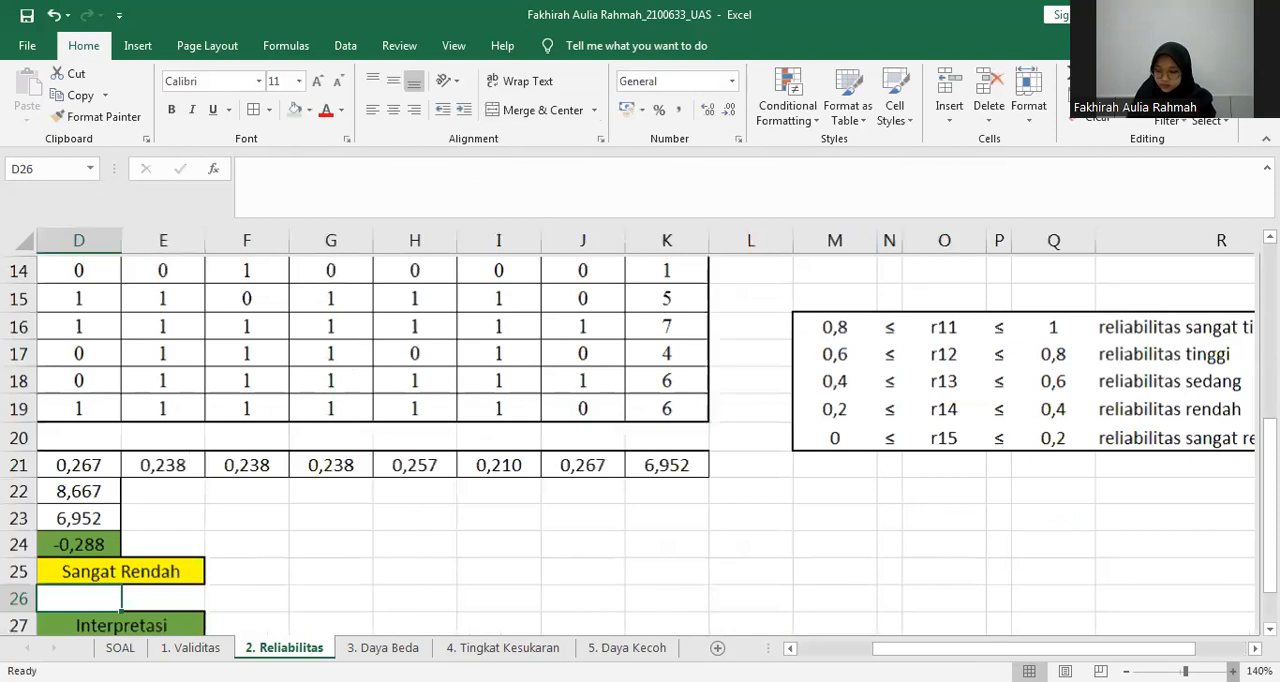
scroll(640, 430, down, 2)
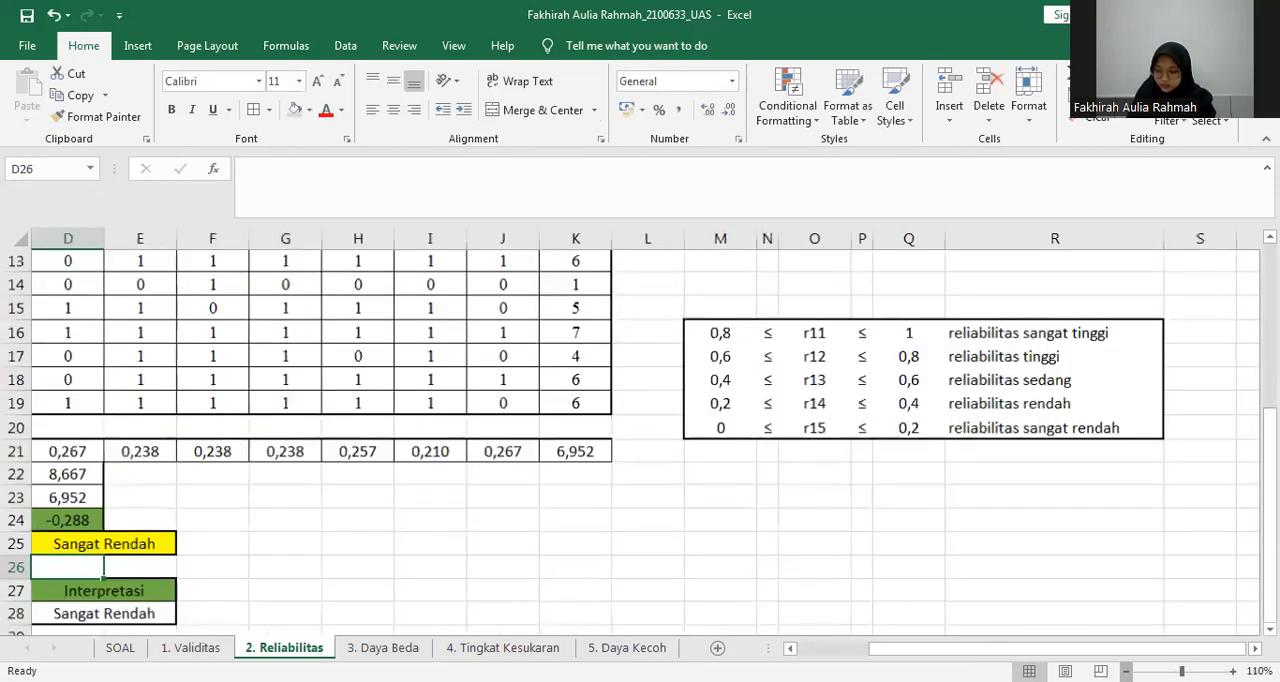
scroll(640, 430, down, 4)
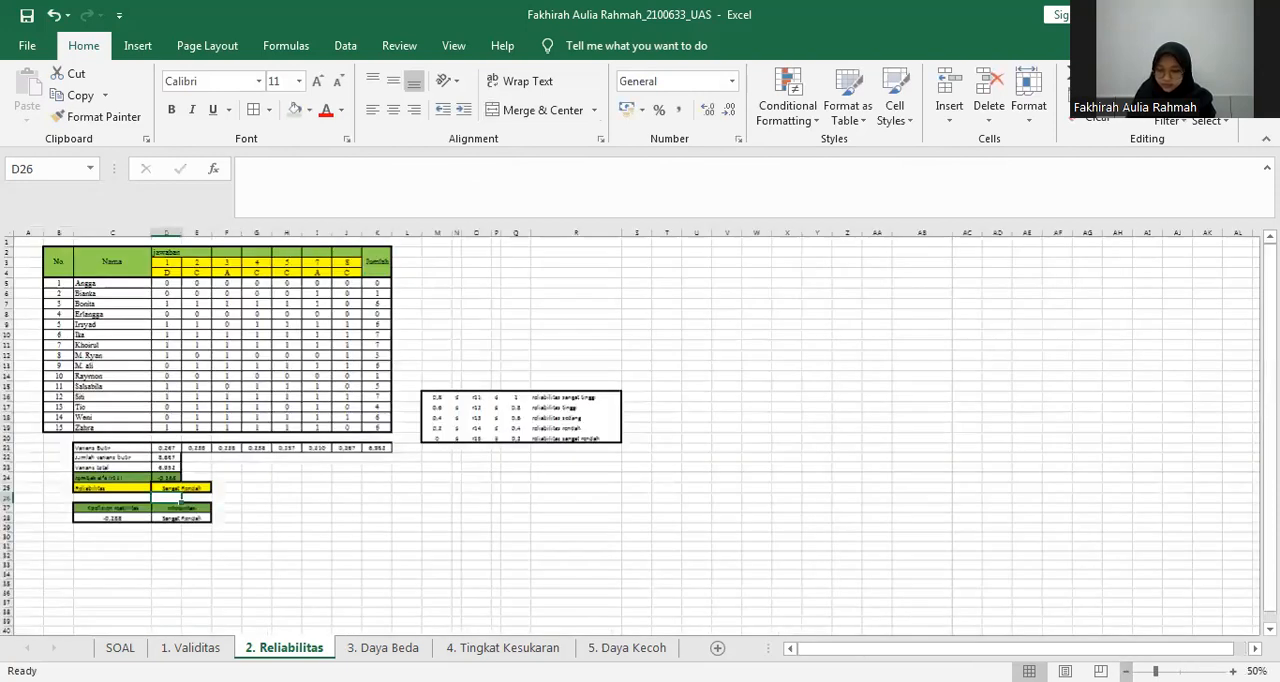
scroll(640, 430, up, 3)
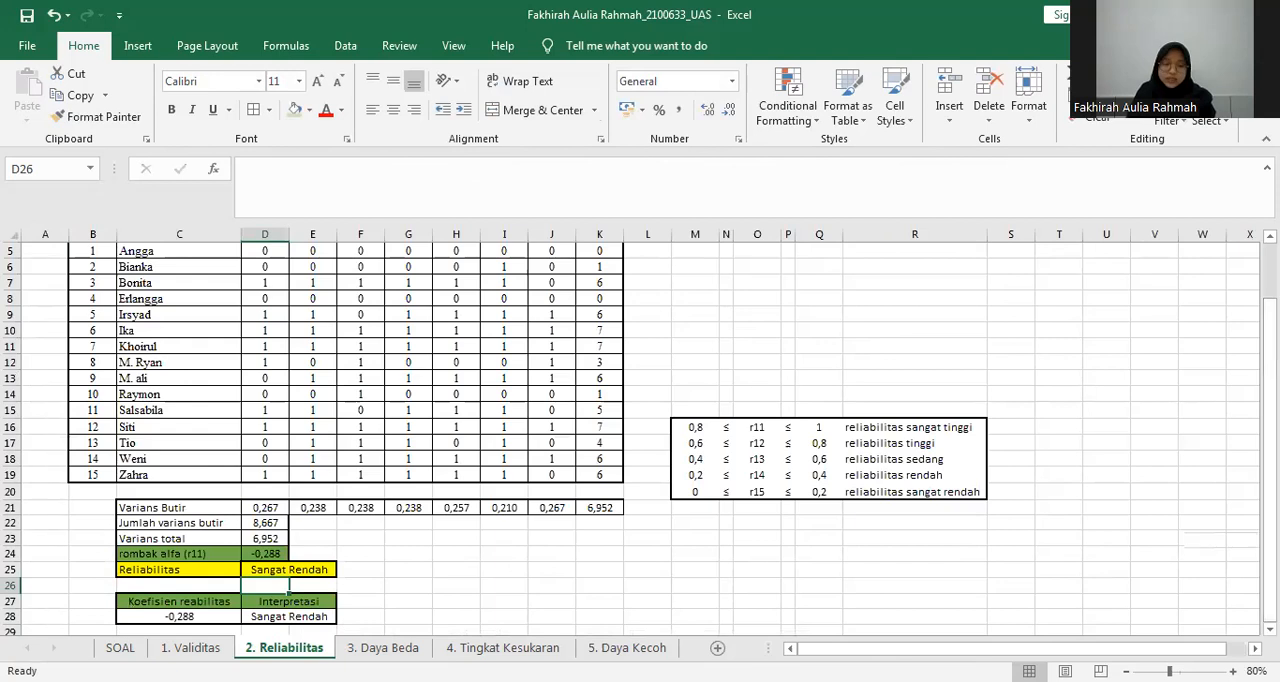
Examine the DP formula and the DP qualification table in AB17:AE20 on the 3. Daya Beda sheet.
key(ctrl+Page_Down)
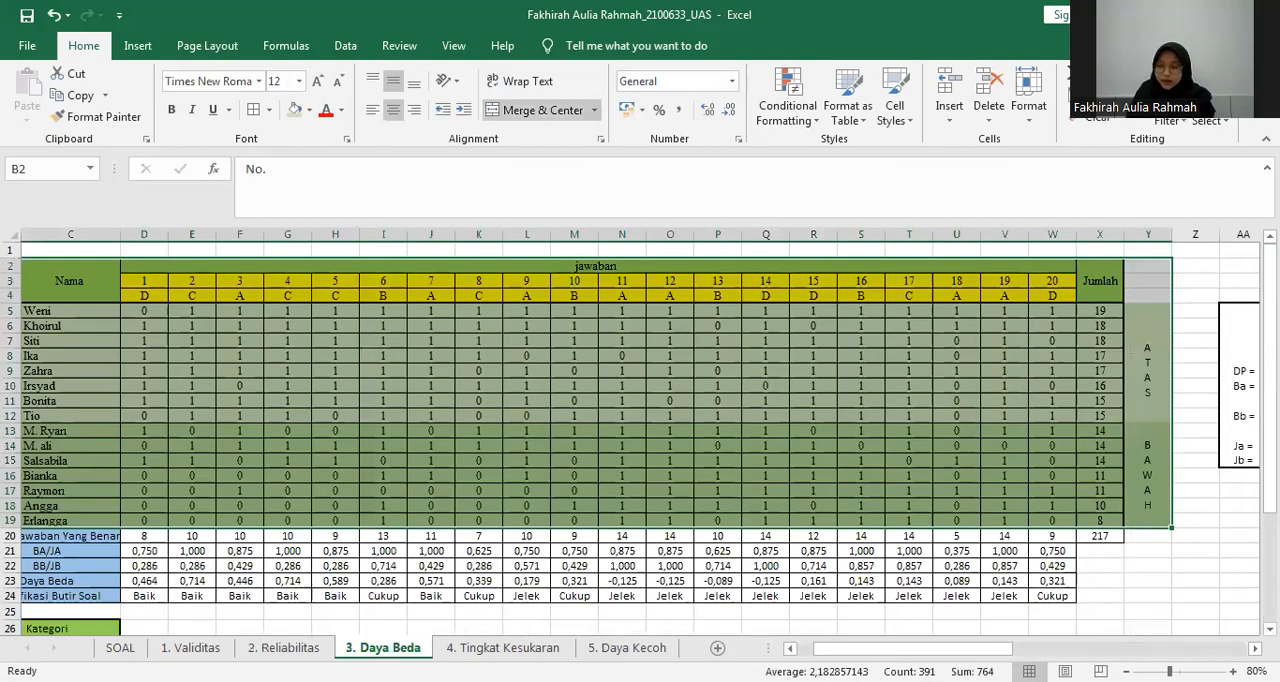
scroll(640, 430, down, 1)
drag(990, 649, 1120, 650)
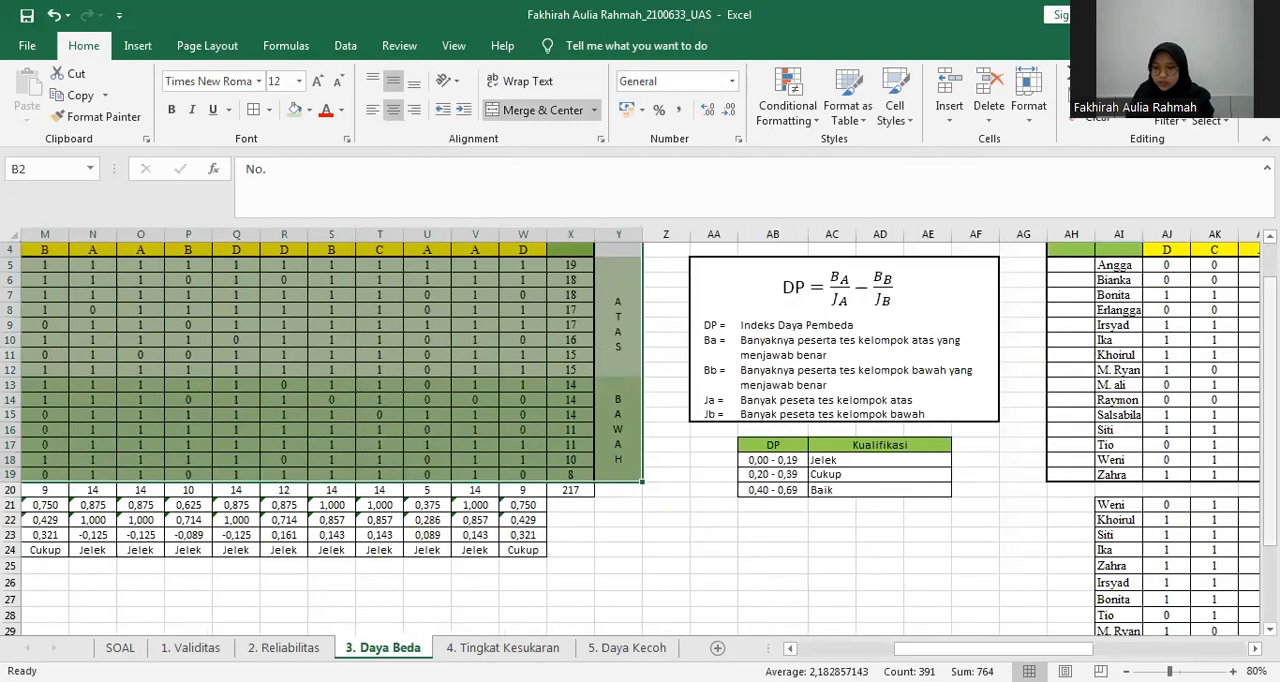
scroll(640, 440, up, 1)
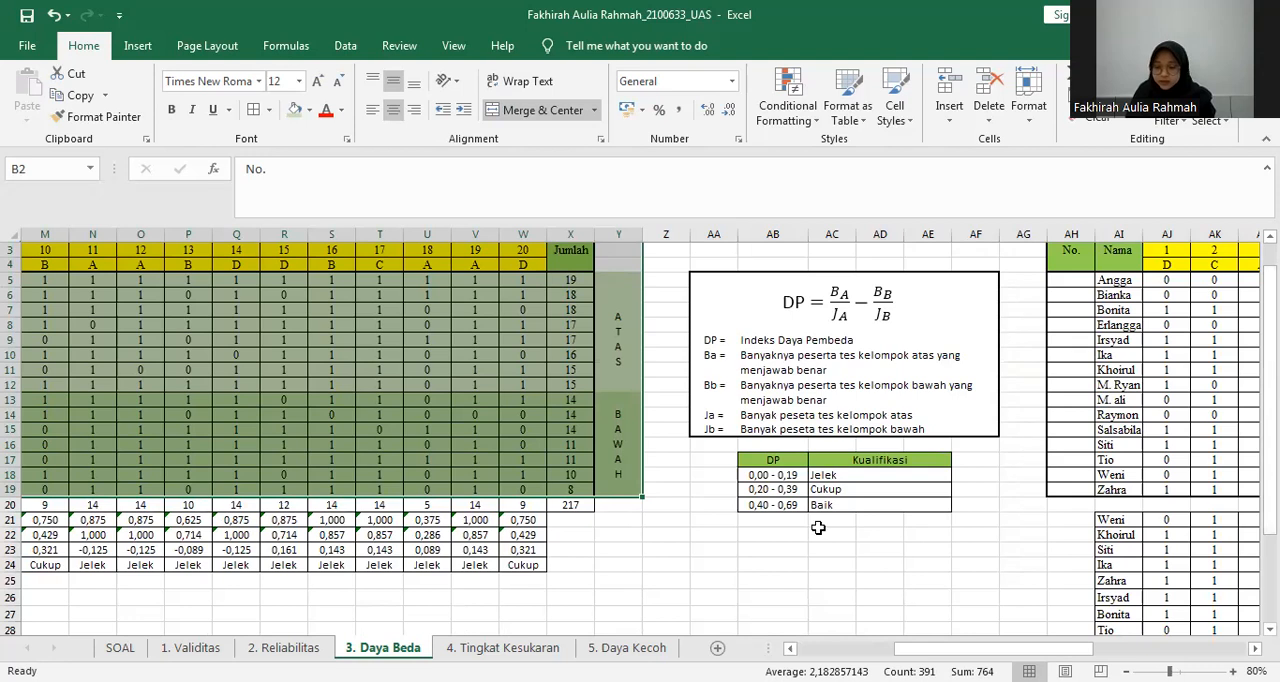
drag(782, 457, 940, 504)
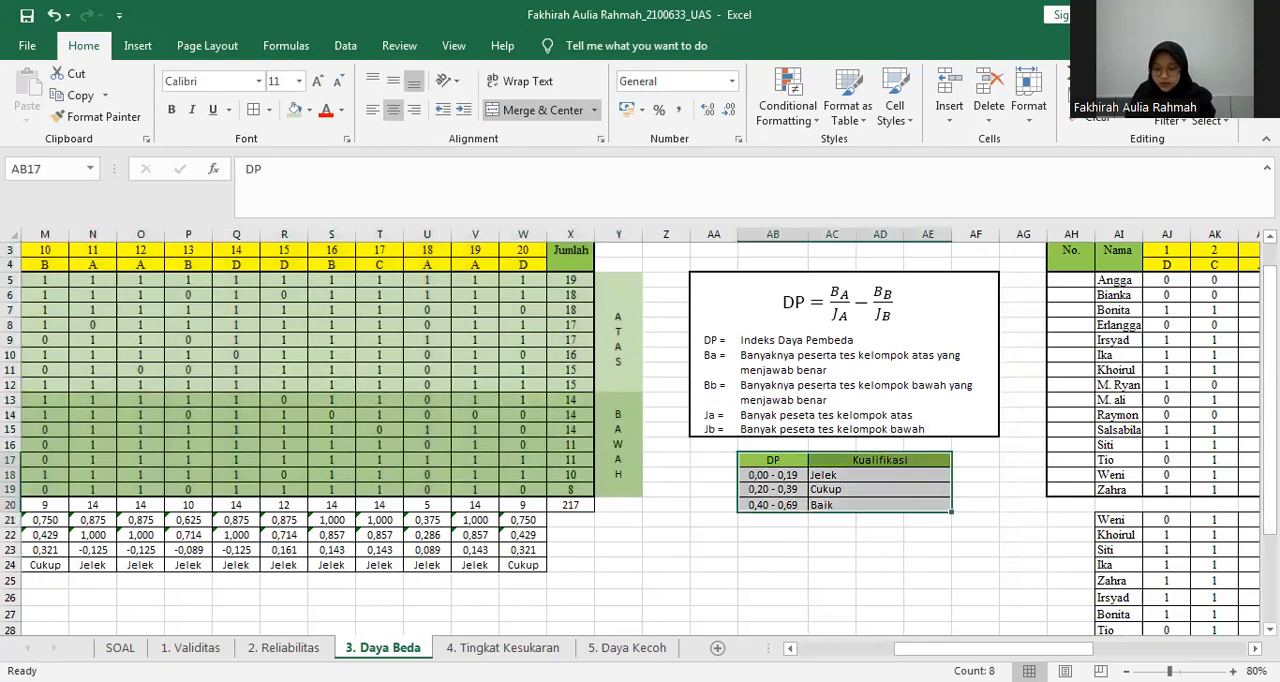
scroll(886, 630, left, 4)
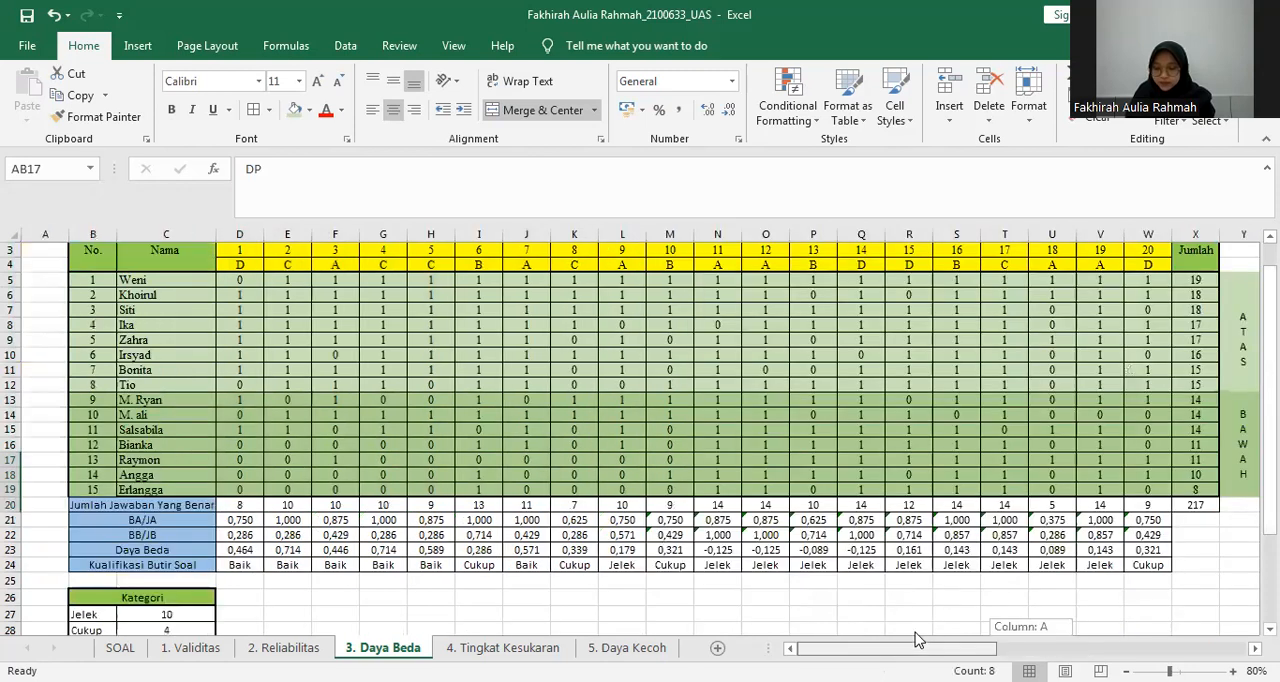
Examine the sorted score table on the 3. Daya Beda sheet and its ATAS and BAWAH groups in column Y.
click(956, 414)
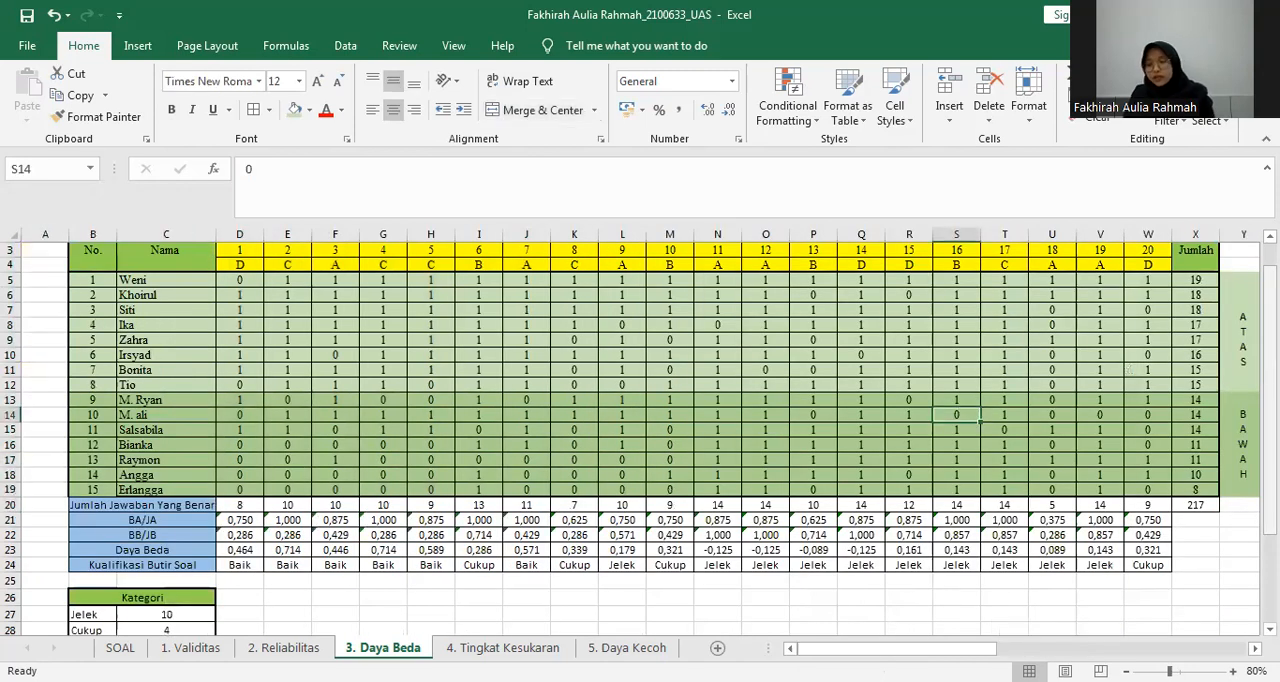
scroll(846, 382, up, 1)
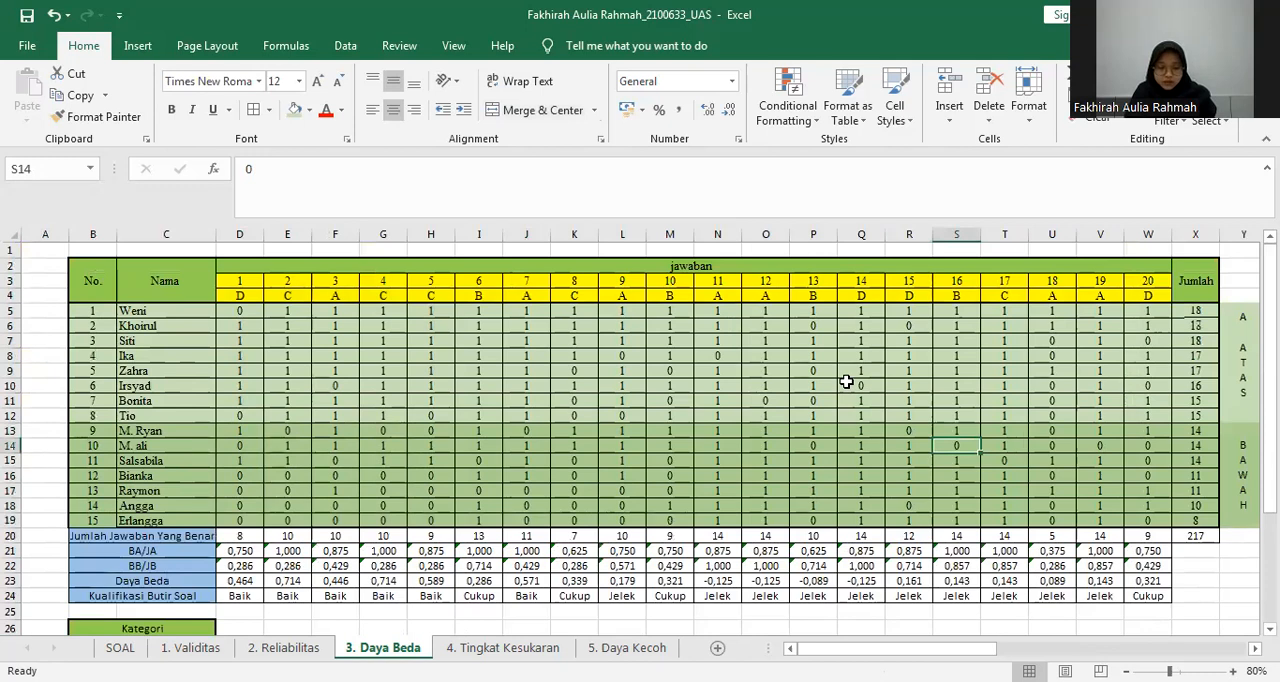
click(125, 647)
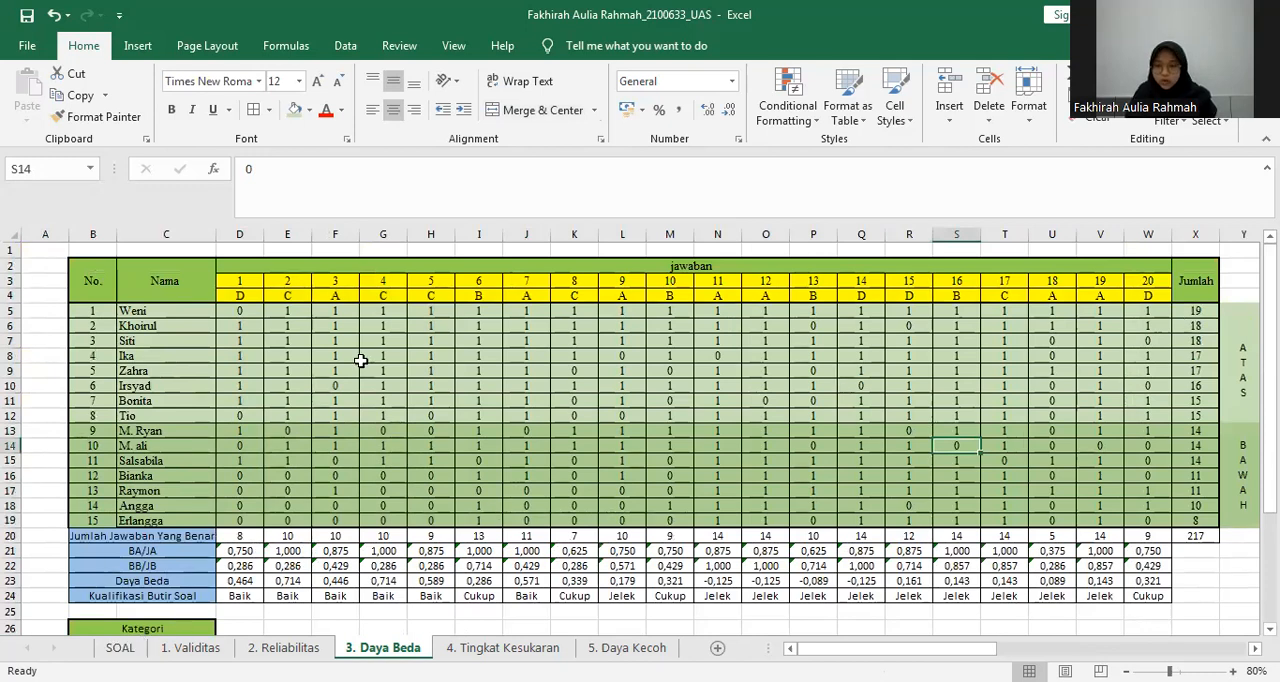
click(520, 377)
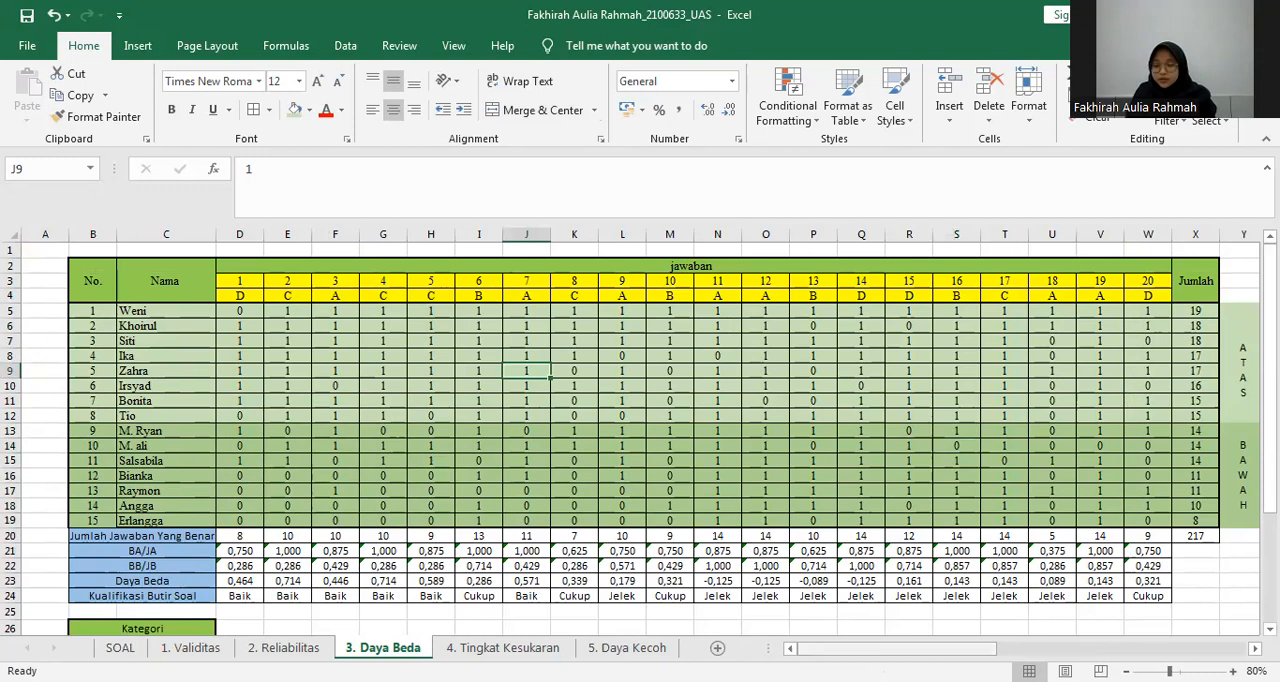
drag(988, 650, 1012, 650)
click(1041, 363)
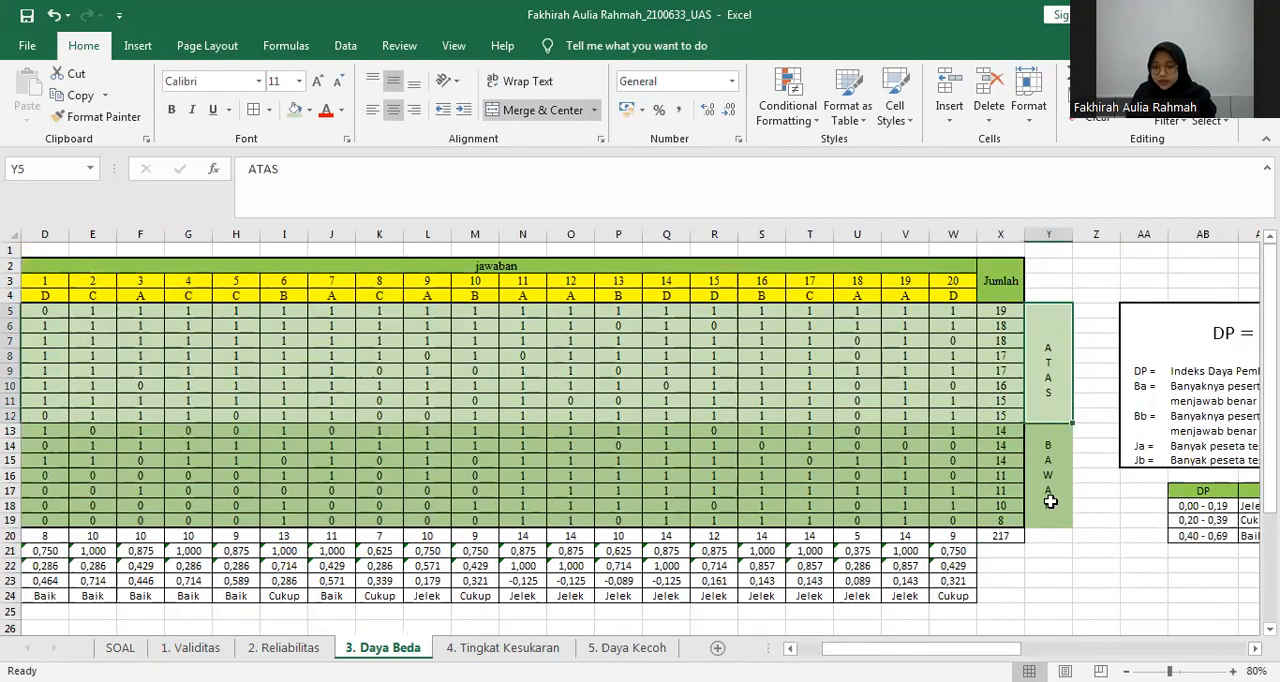
click(1048, 502)
drag(974, 650, 950, 650)
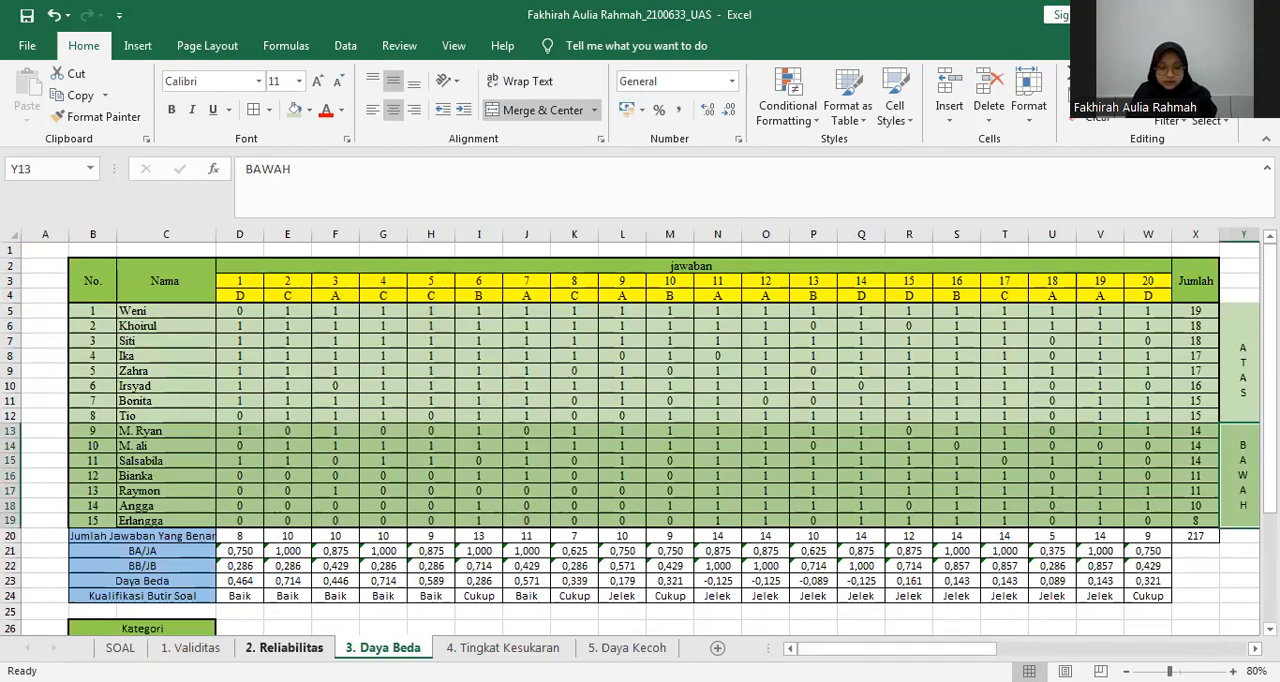
Copy the scored answer table B24:W41, including its headers, from the SOAL sheet.
click(284, 647)
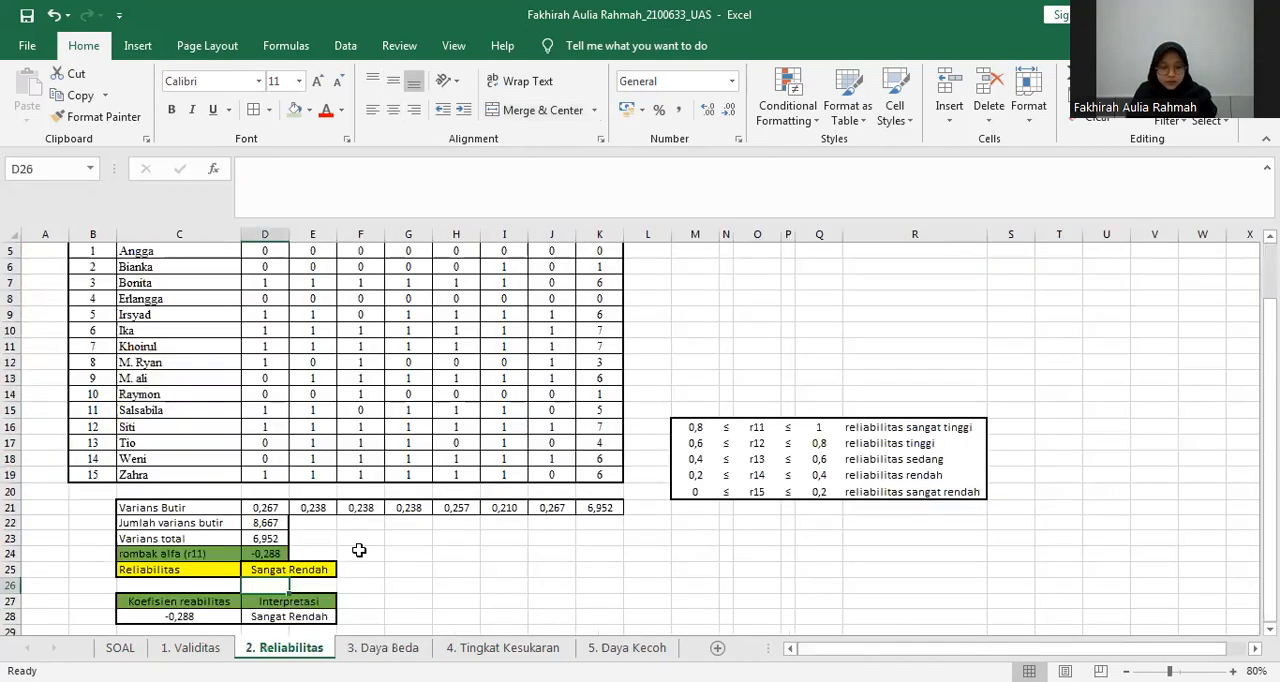
key(ctrl+Page_Up)
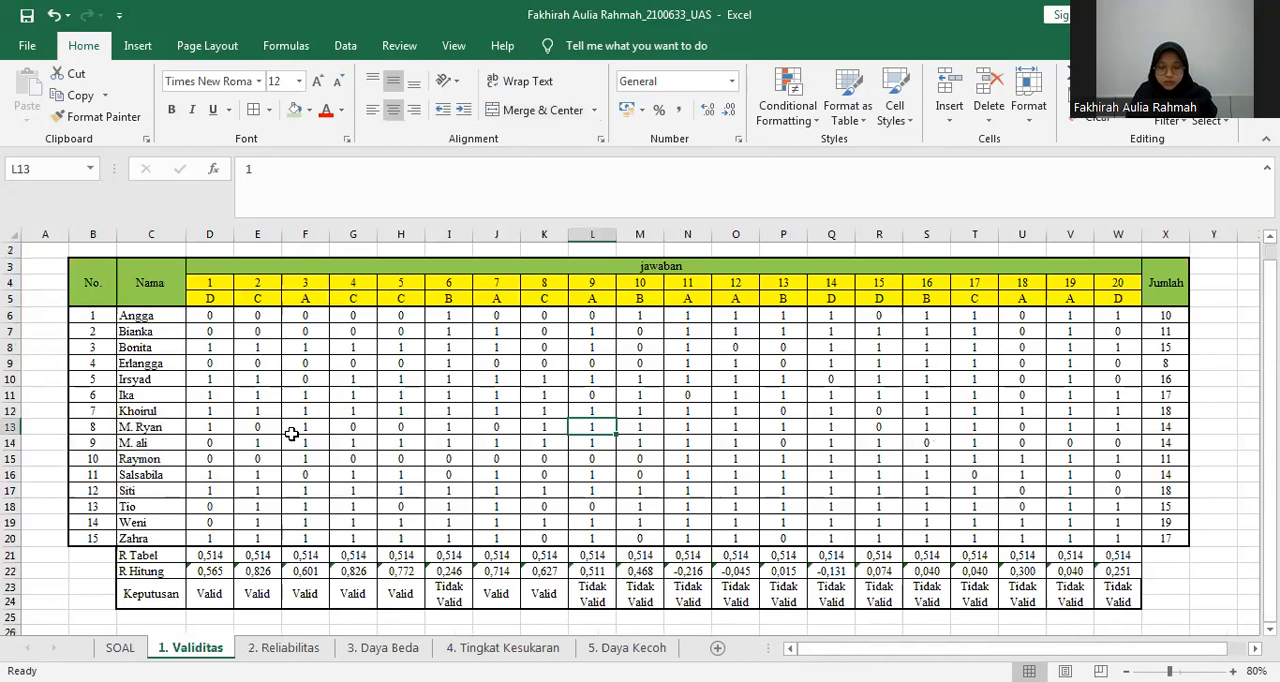
key(ctrl+Page_Up)
drag(127, 309, 987, 493)
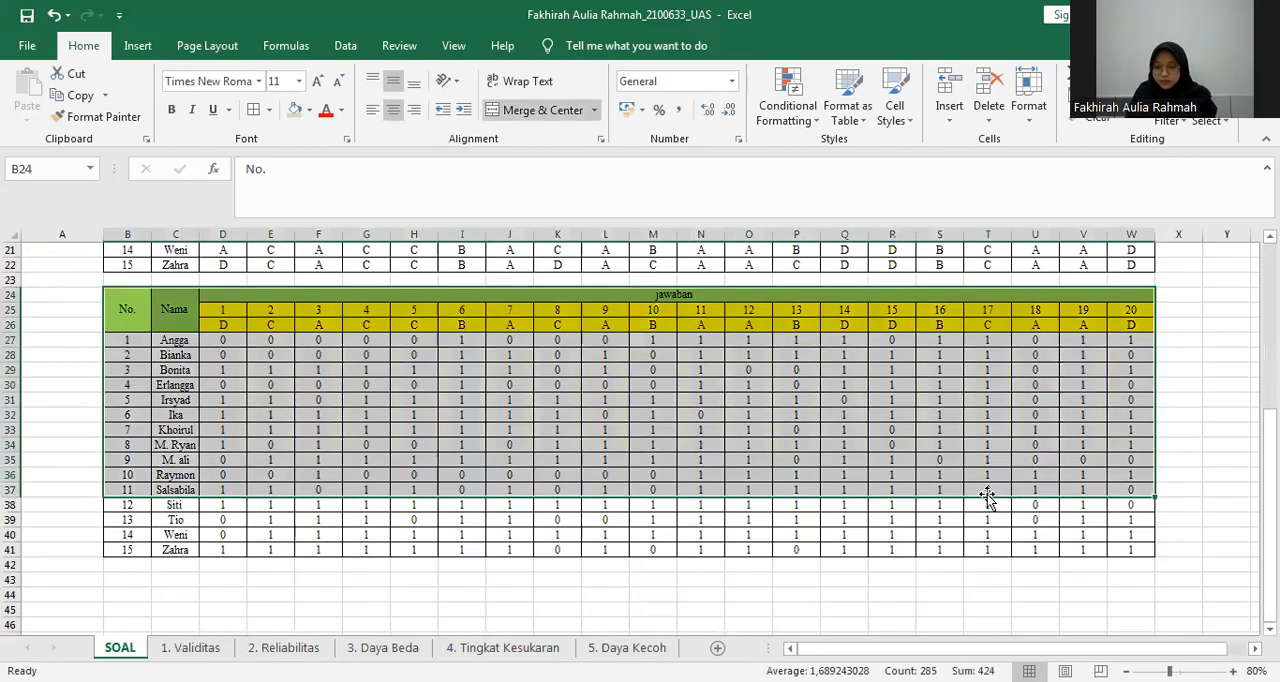
key(shift+Down)
key(shift+Down)
key(shift+Down)
key(shift+Down)
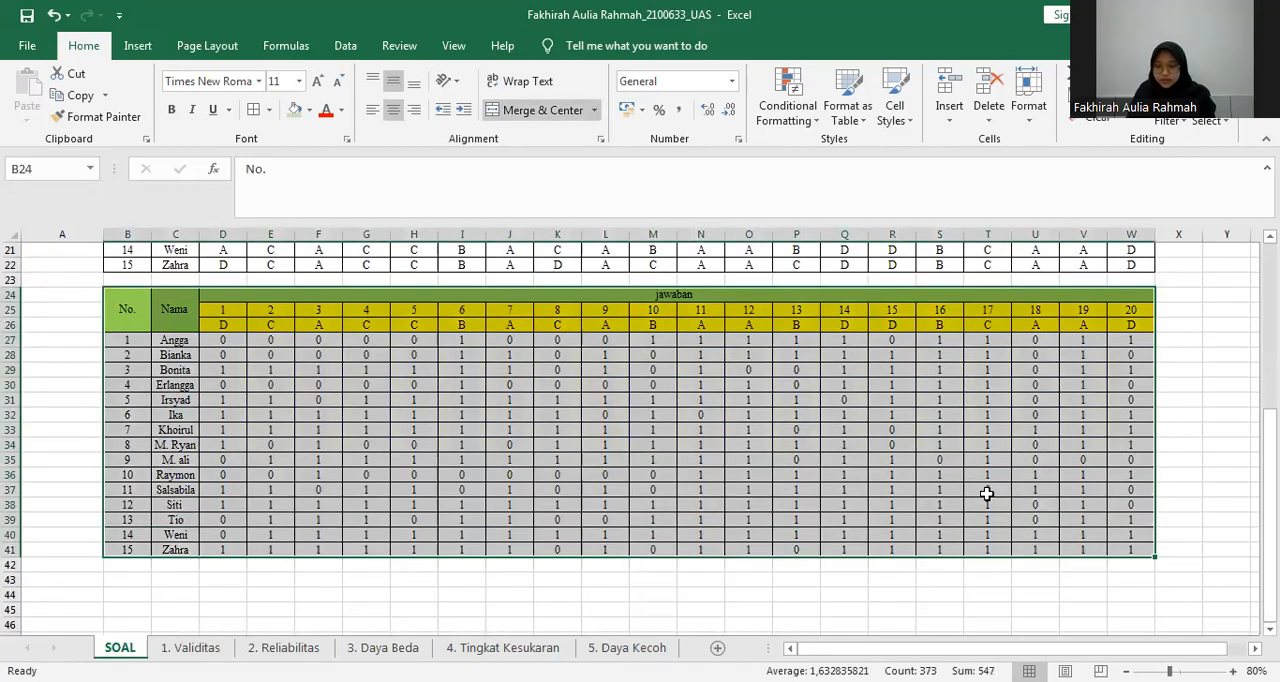
key(ctrl+c)
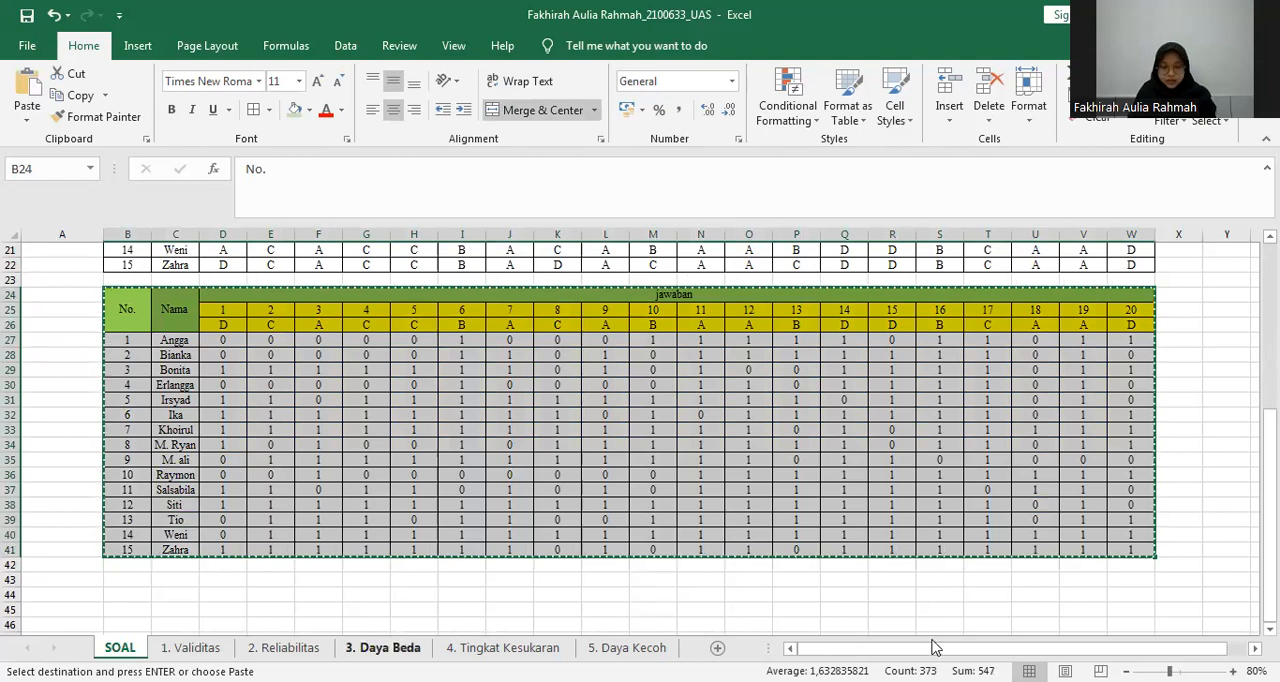
Paste the copied answer table into the 3. Daya Beda sheet at B33, below the Kategori table.
click(383, 648)
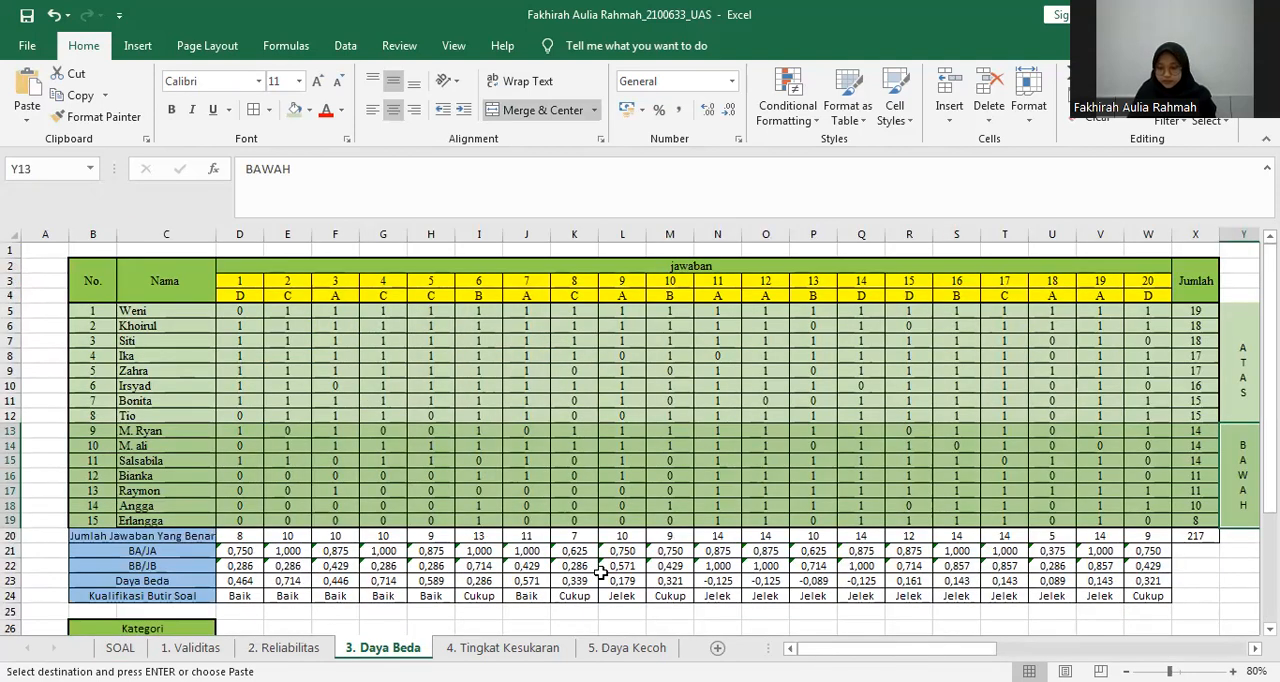
scroll(600, 570, down, 3)
click(100, 591)
key(Return)
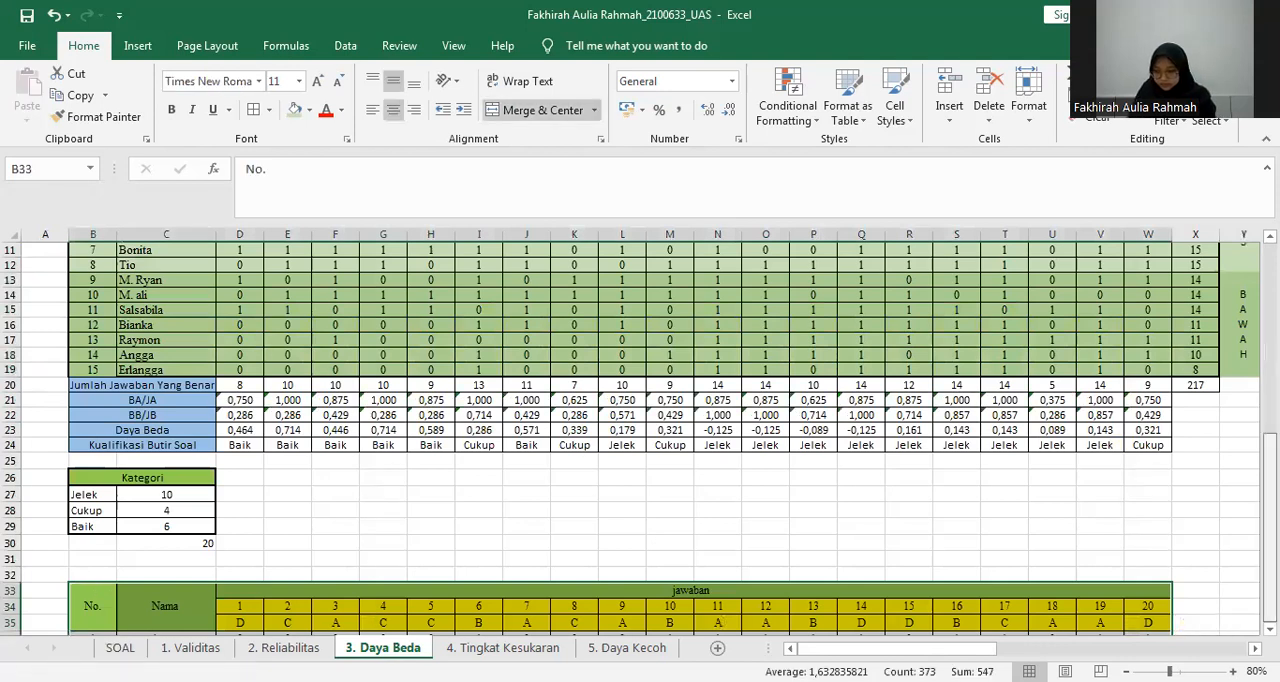
drag(1269, 560, 1269, 582)
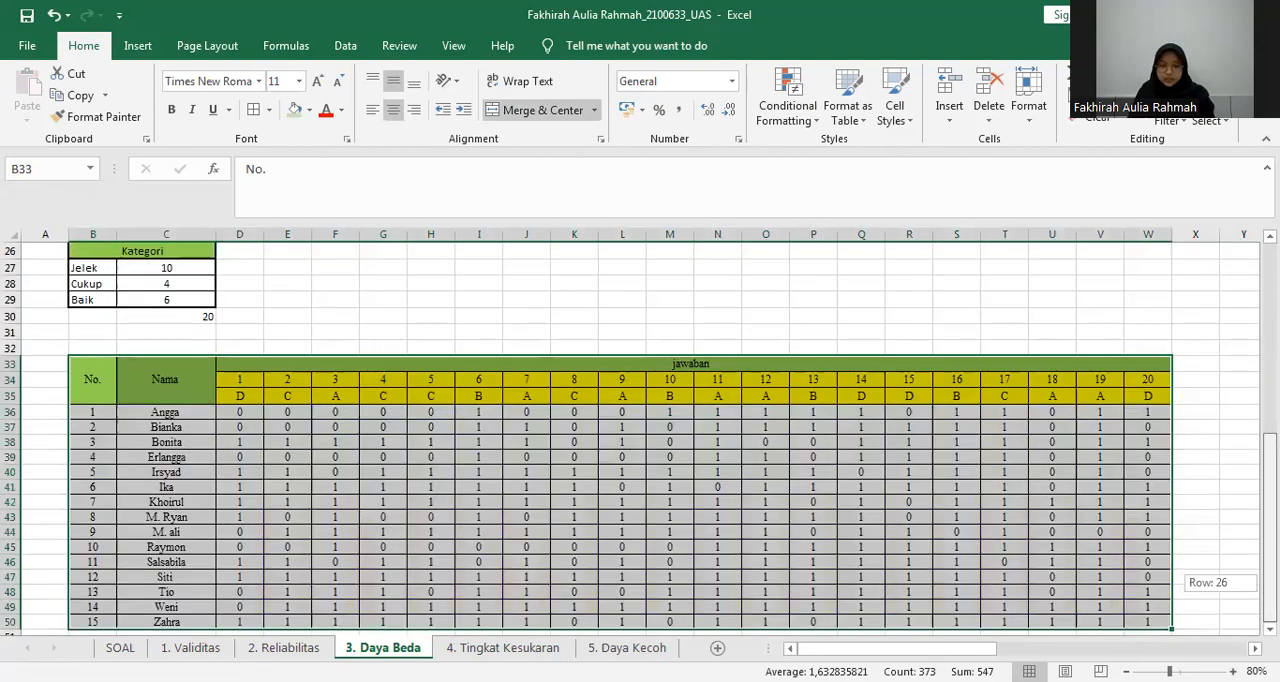
Duplicate the student names and scores in C36:W50, without headers and numbering, to the area starting at Y36.
click(240, 442)
drag(166, 412, 203, 580)
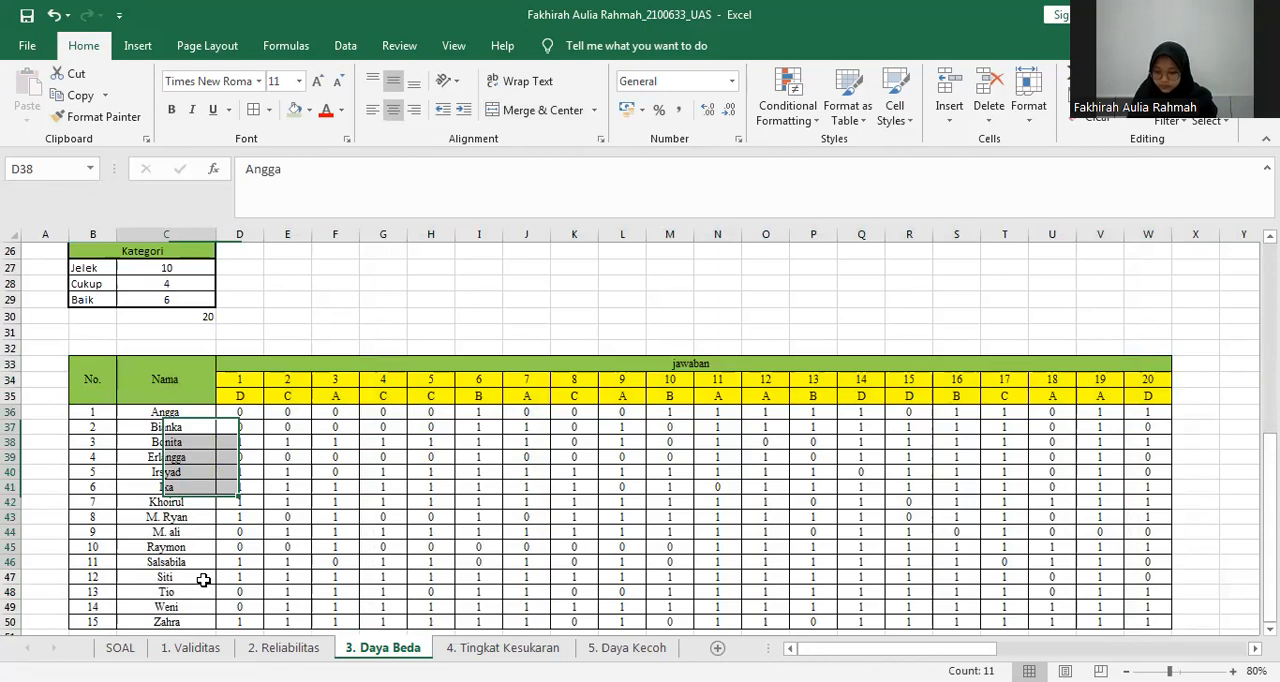
drag(203, 580, 1148, 622)
key(ctrl+c)
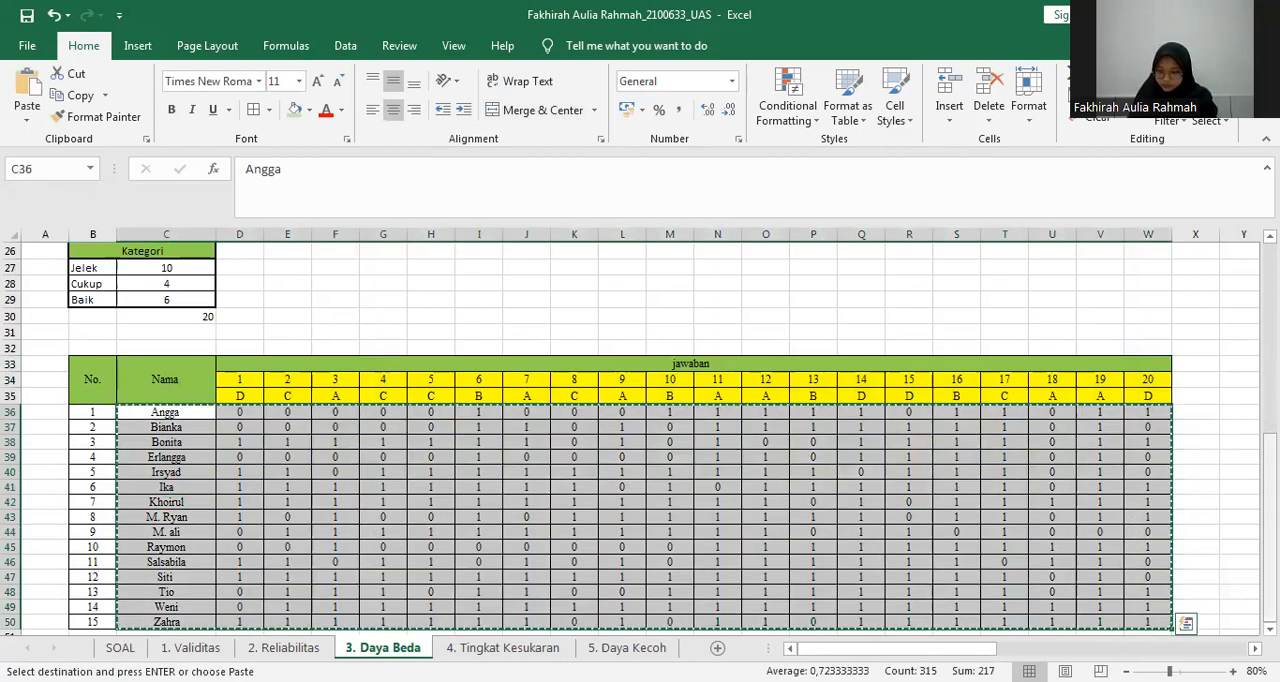
click(1217, 412)
click(1236, 412)
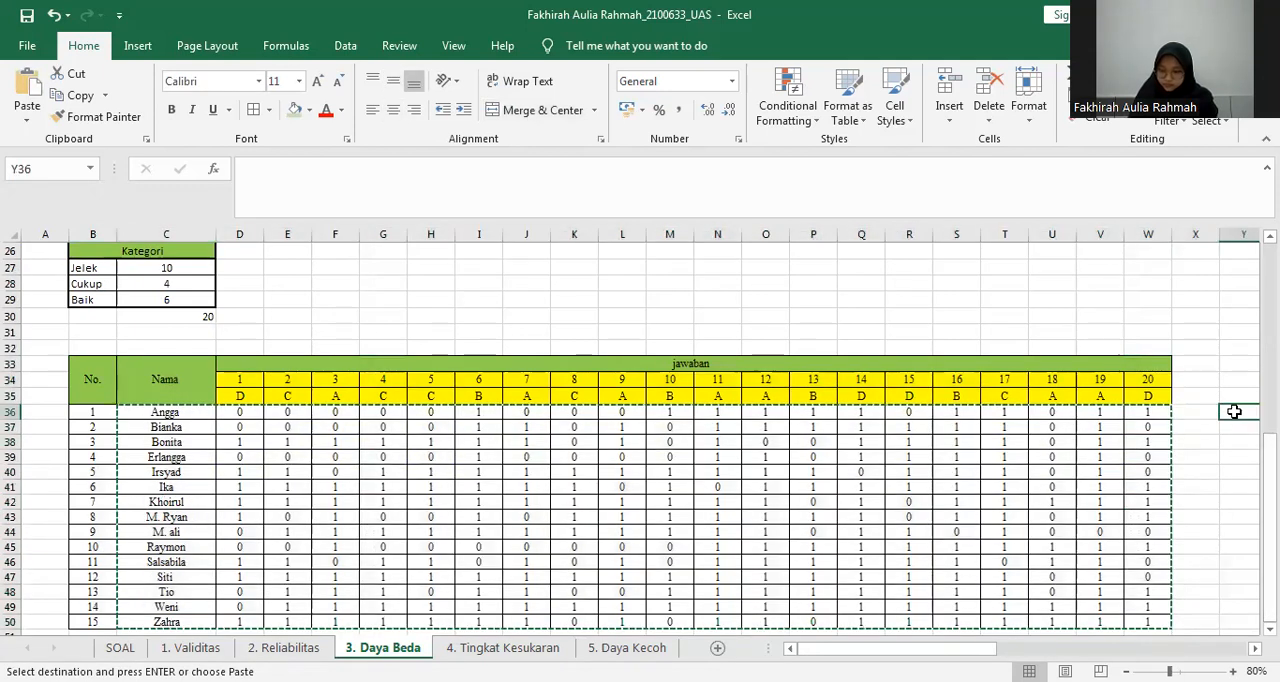
key(ctrl+v)
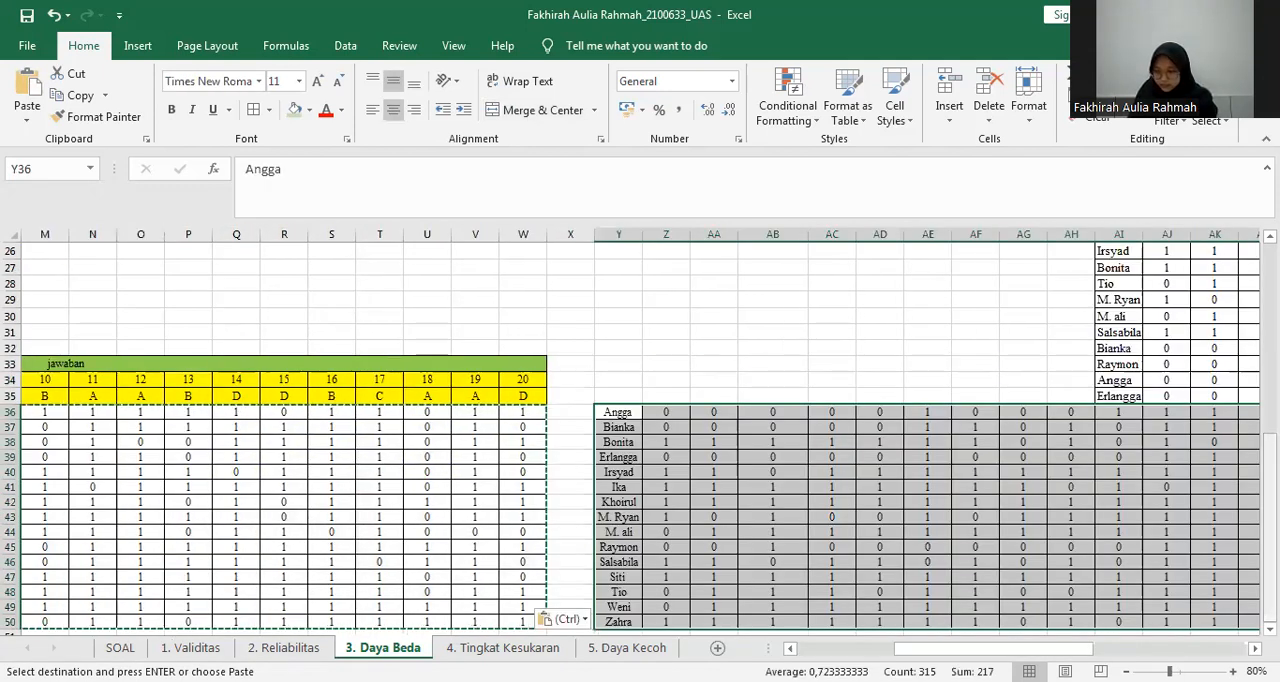
Undo the paste at Y36 and paste the copied student names and scores at B52, below the answer table.
key(ctrl+c)
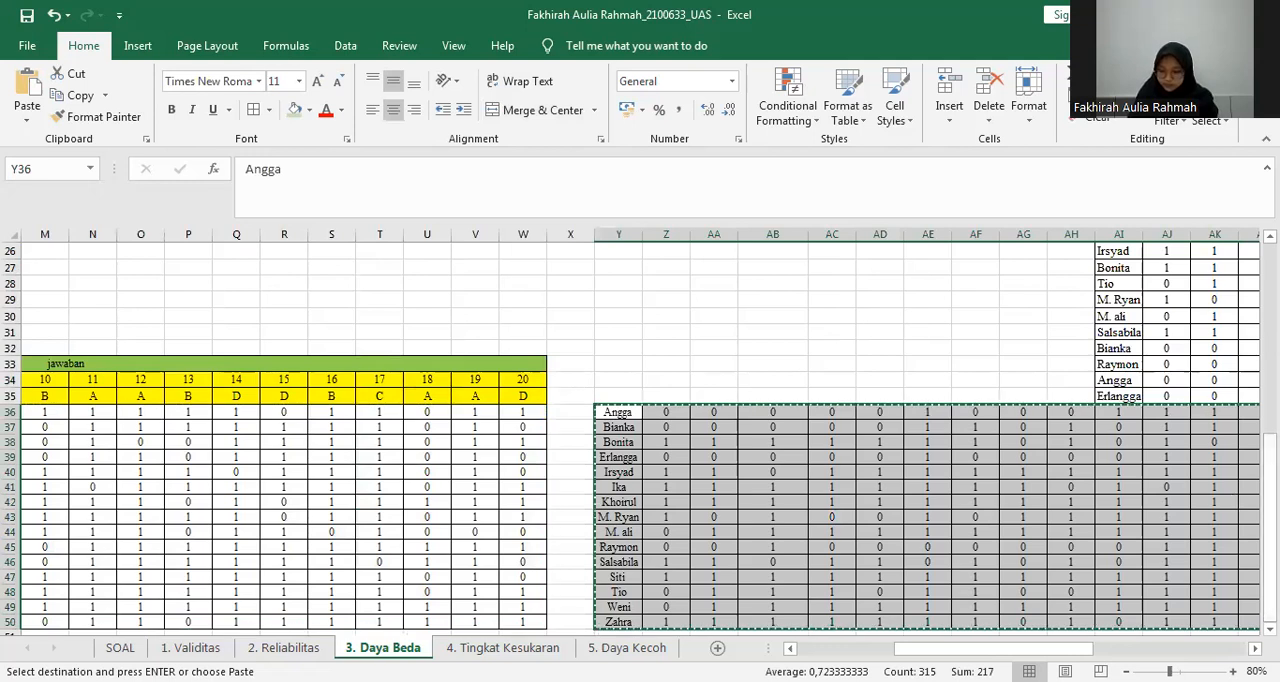
key(ctrl+z)
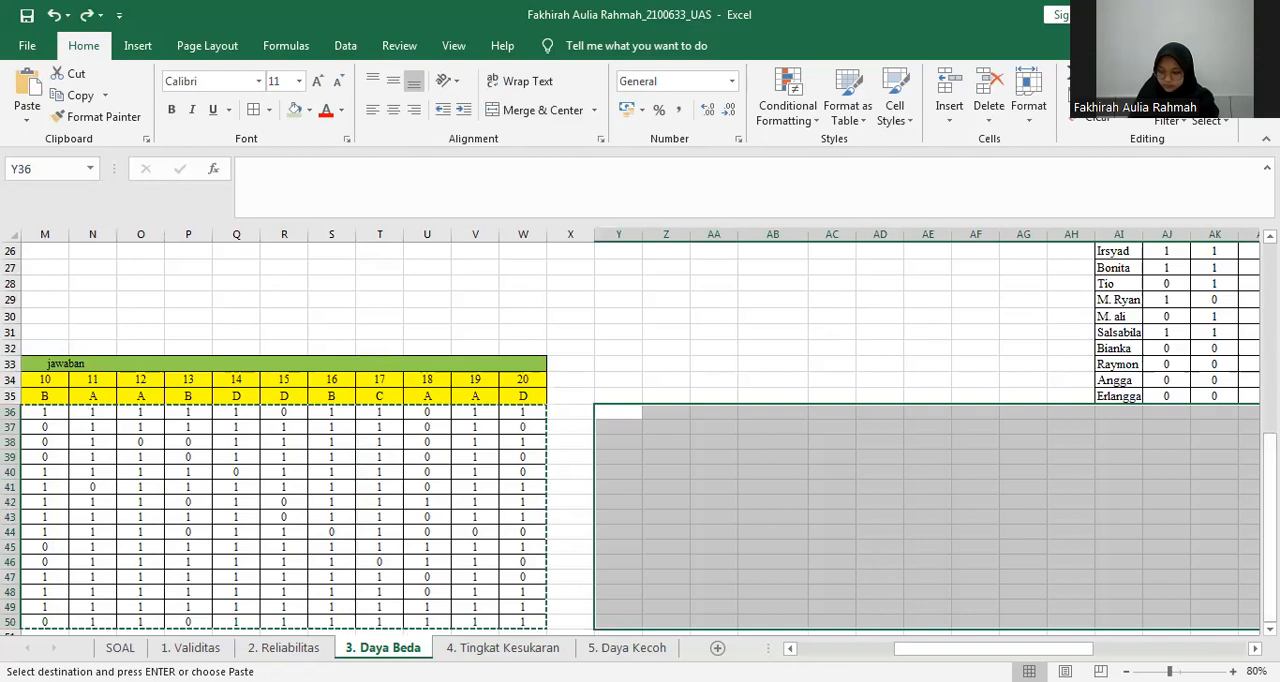
scroll(1117, 590, down, 3)
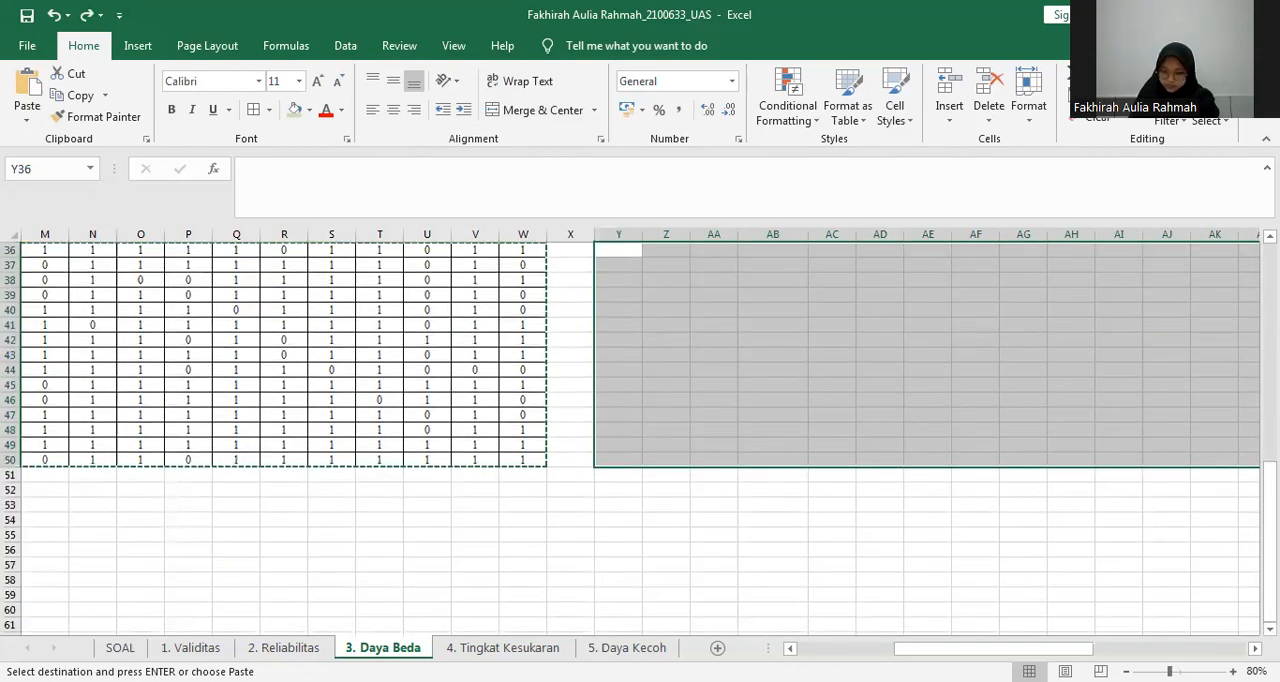
scroll(254, 477, left, 6)
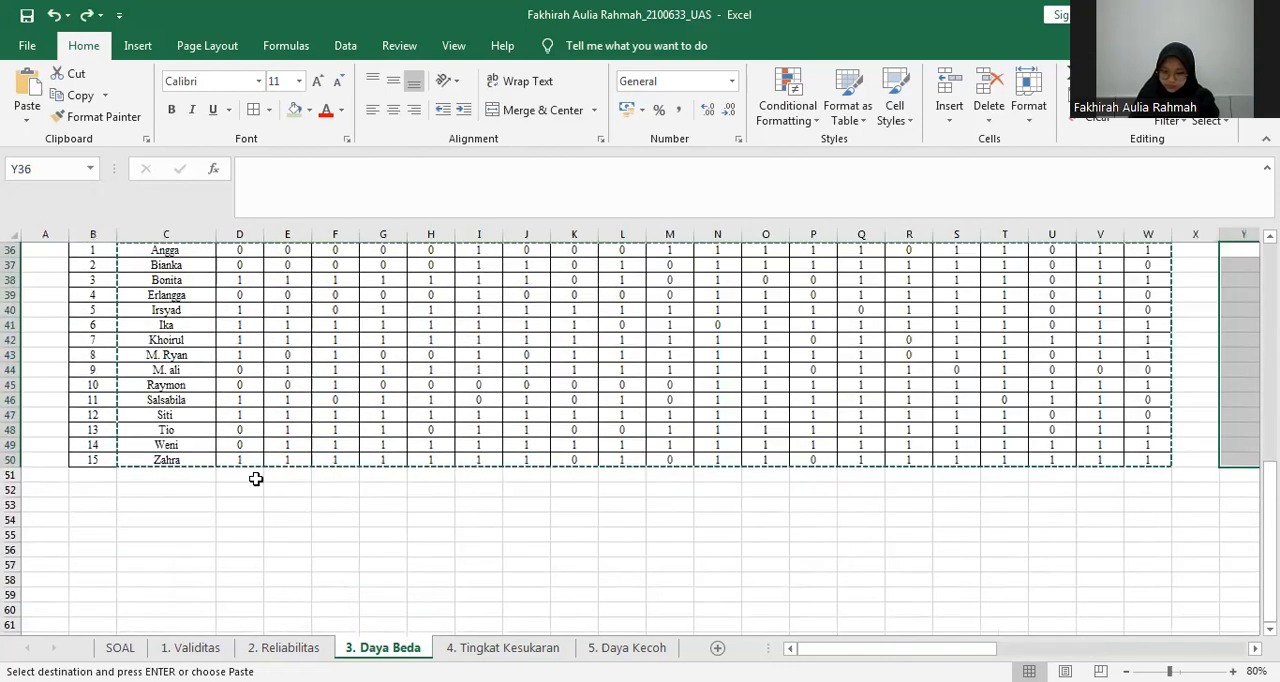
click(94, 486)
key(Return)
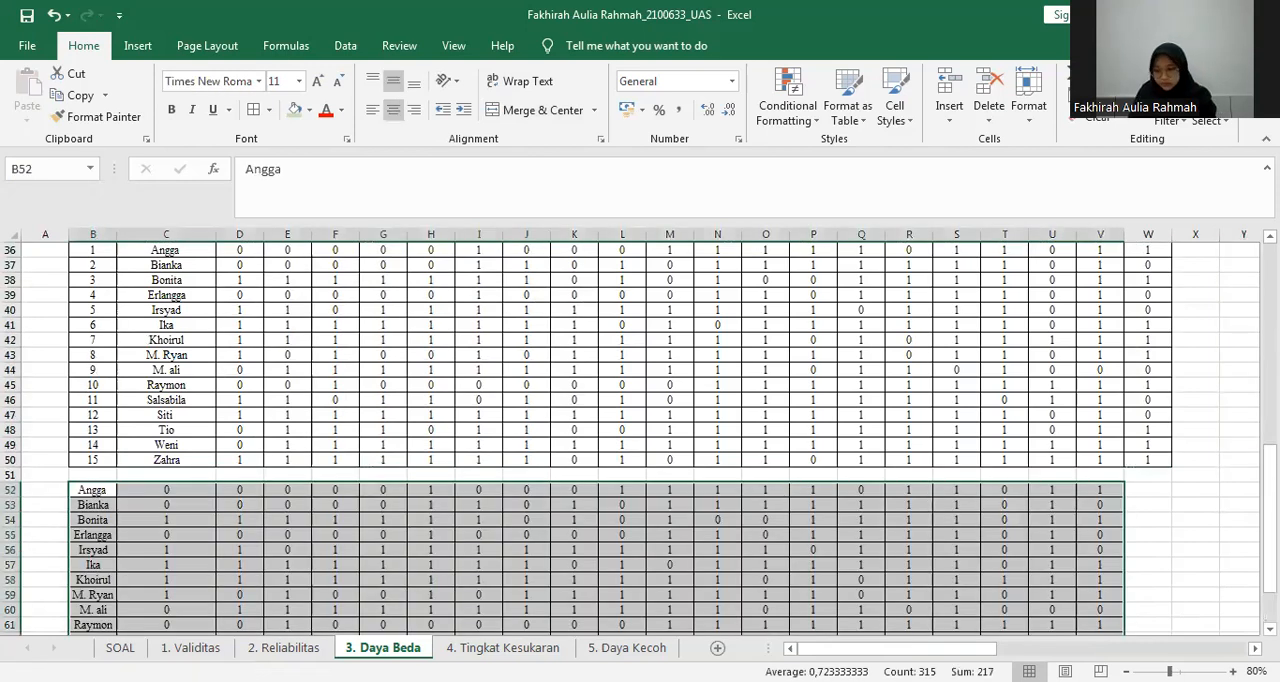
click(909, 505)
Total the first student's scores in W52 with =SUM(C52:V52) and fill the formula down to W66.
drag(1270, 510, 1270, 539)
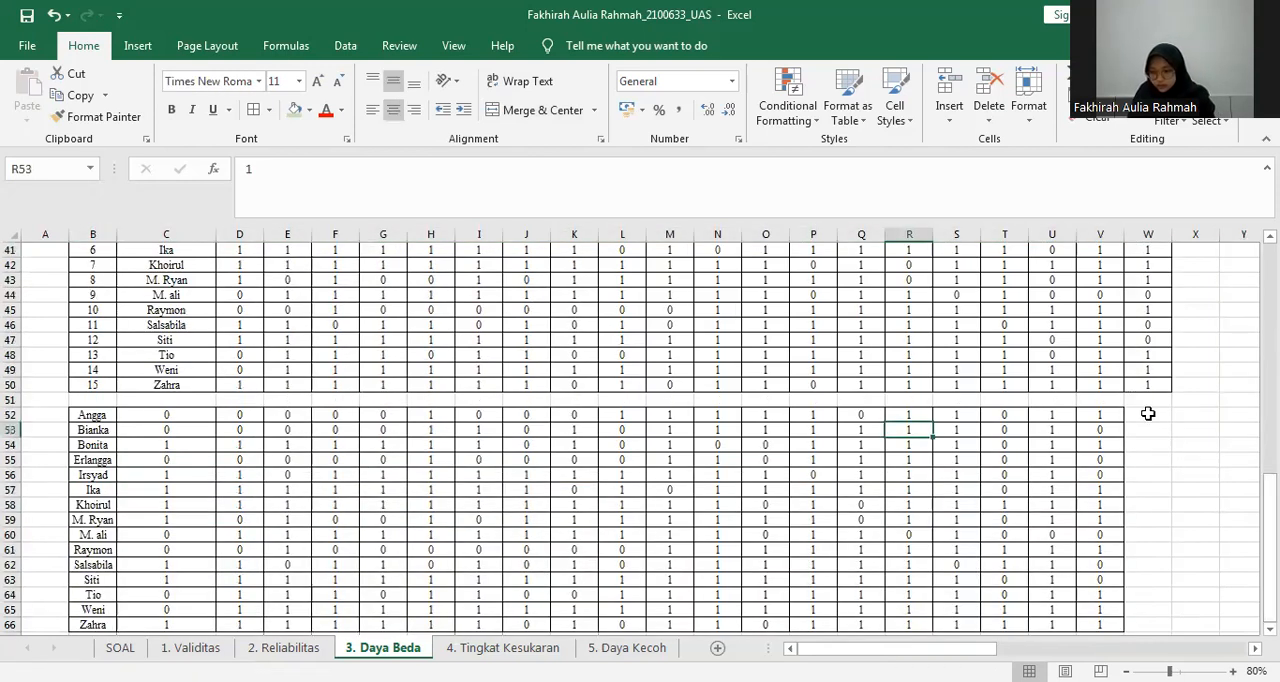
click(1148, 413)
text(=)
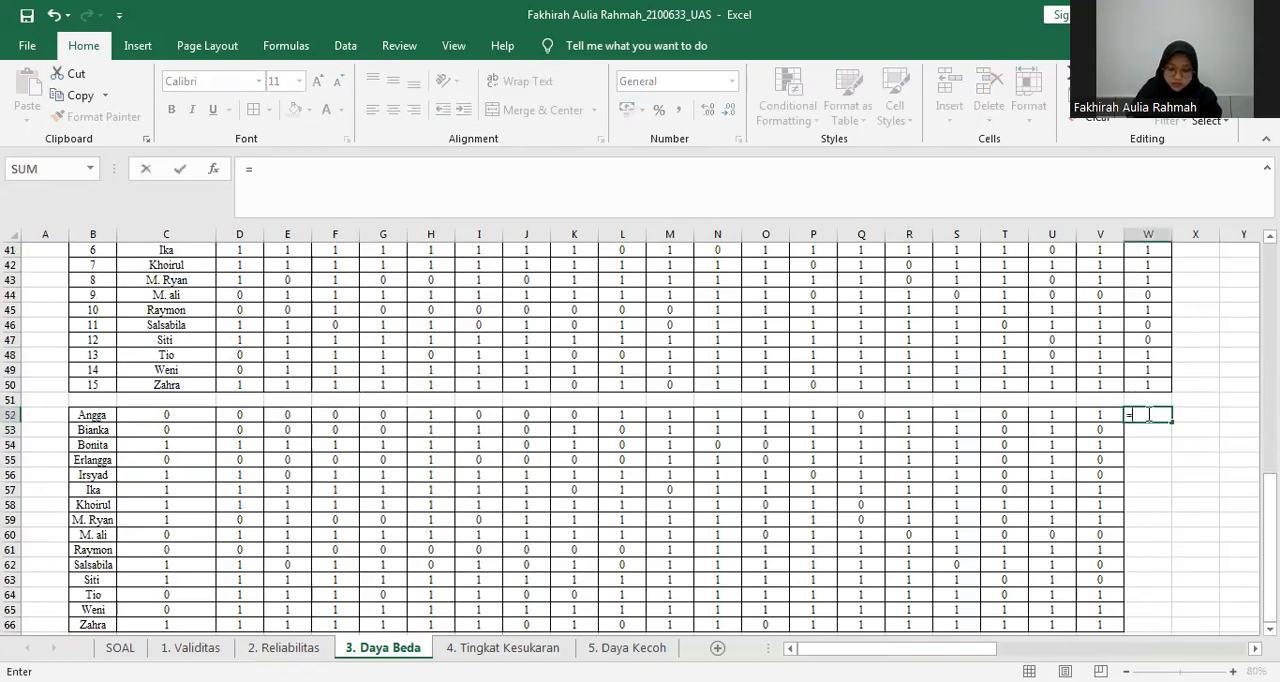
text(sum)
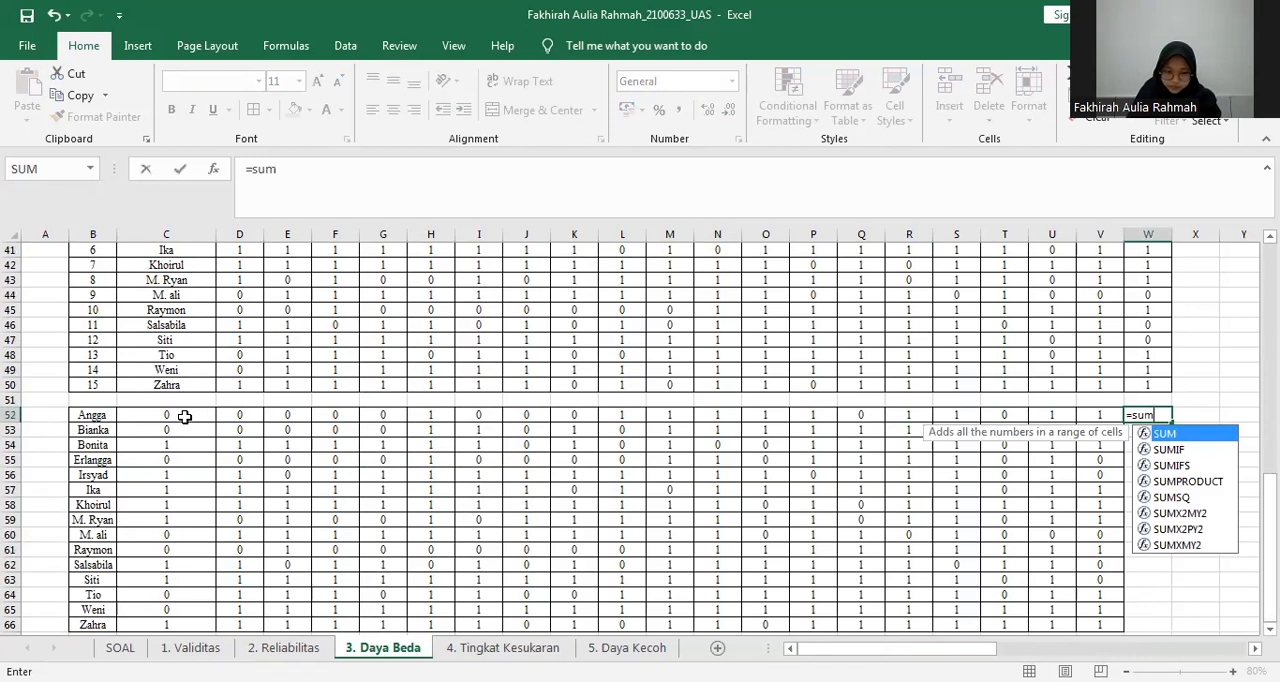
key(Tab)
drag(166, 415, 1090, 417)
key(Return)
click(1154, 418)
drag(1170, 423, 1155, 628)
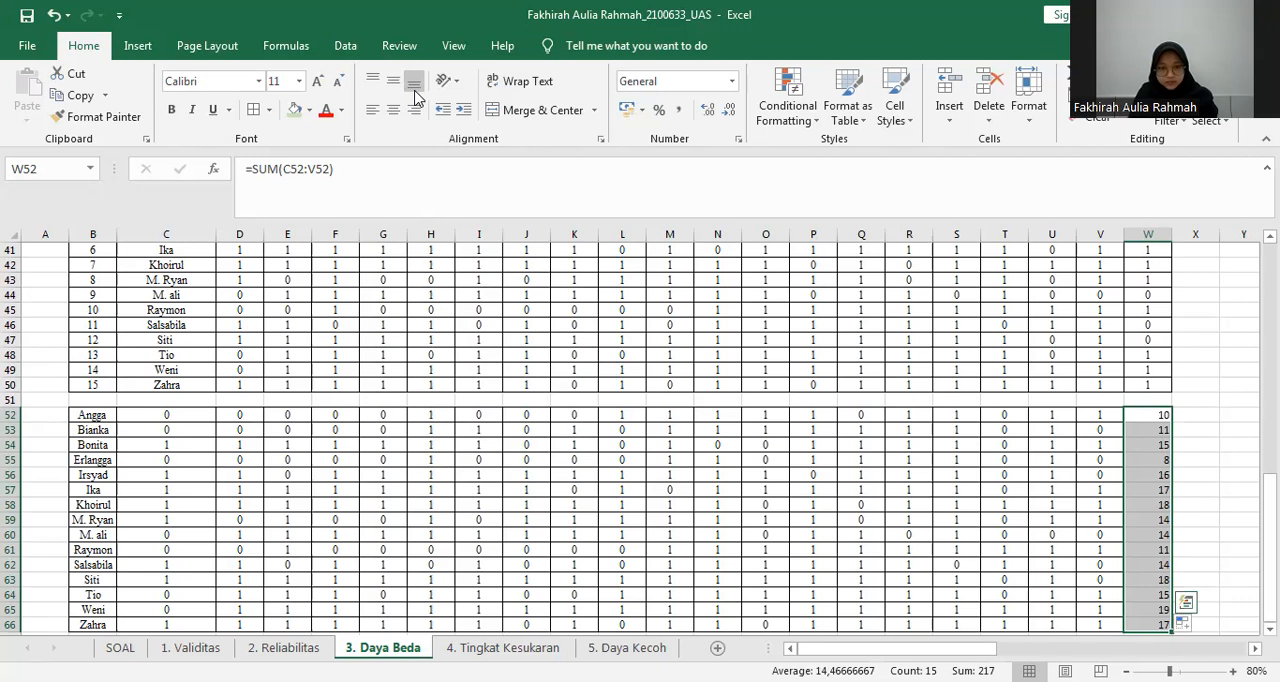
Sort the copied score rows by their totals in column W from largest to smallest, expanding the selection to the whole table.
scroll(415, 97, down, 4)
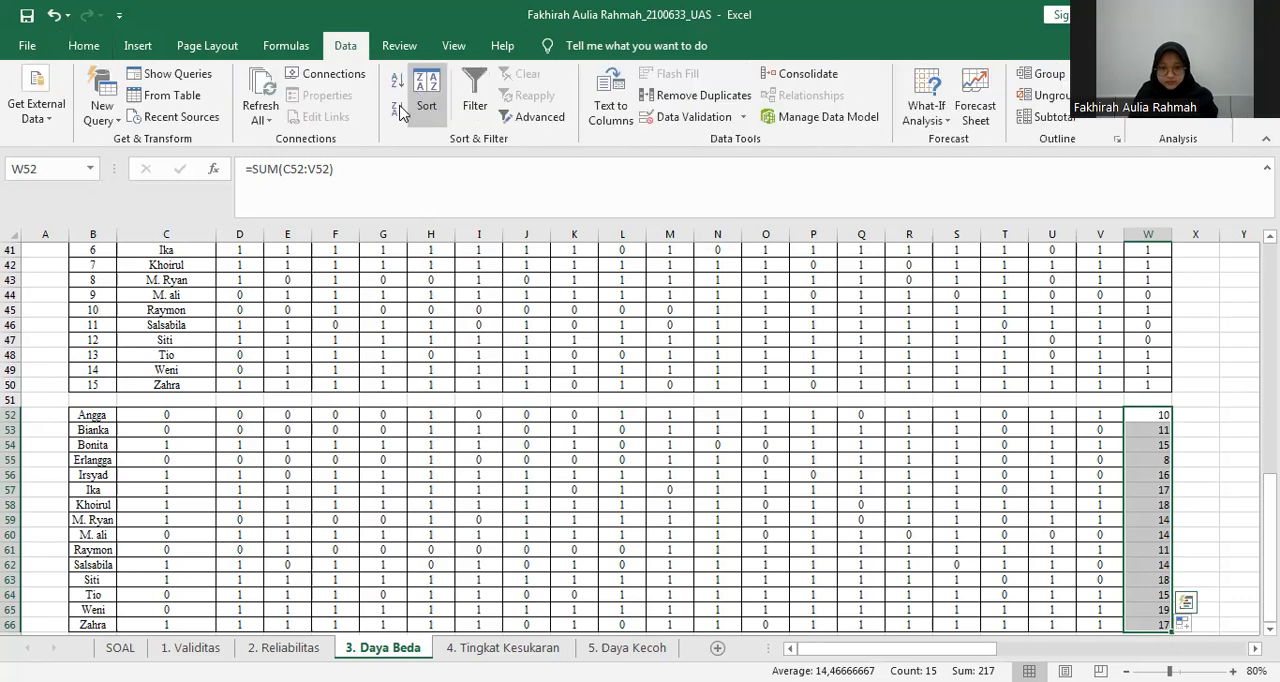
click(480, 236)
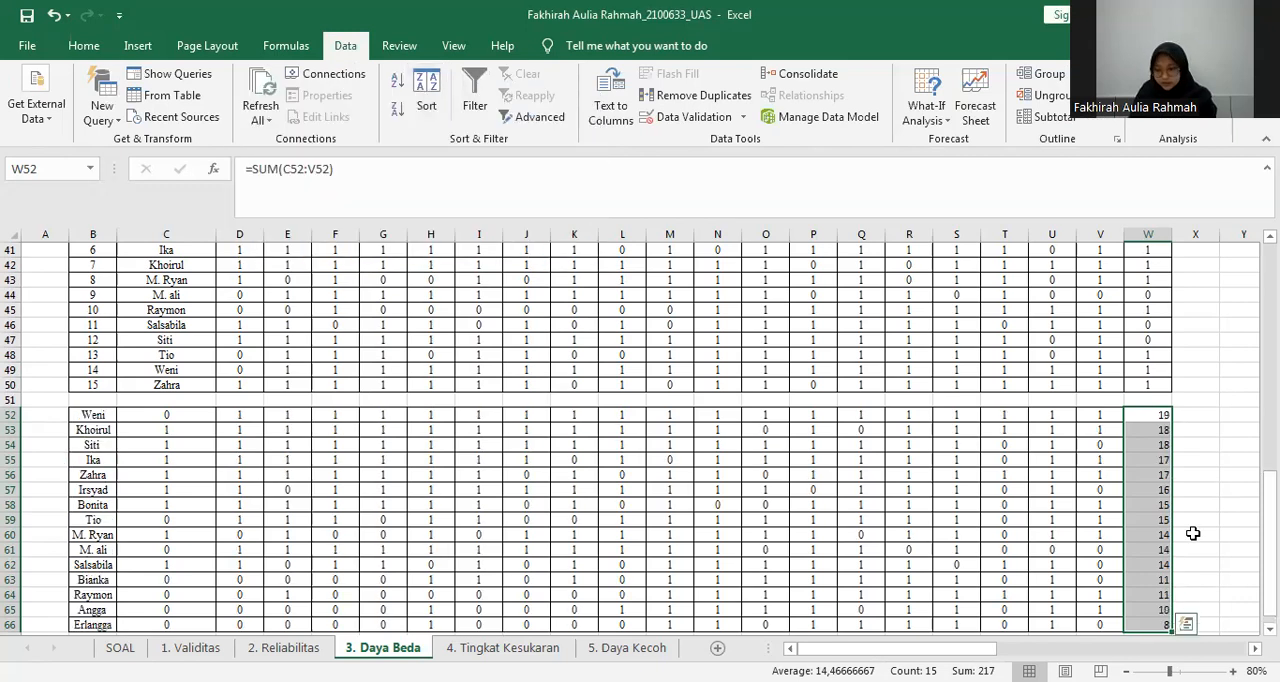
scroll(1166, 489, down, 1)
click(1166, 489)
Examine the sorted totals in W52:W66 and the matching student names in B52:B66.
drag(1158, 399, 1163, 611)
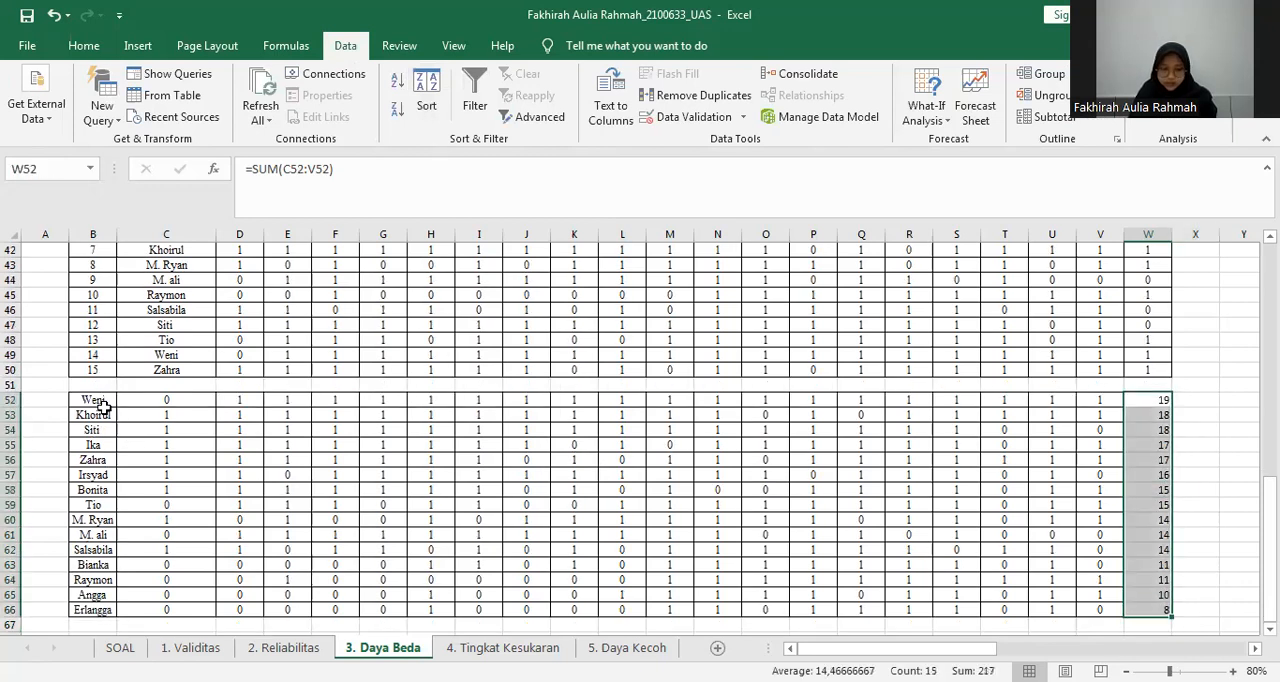
drag(93, 400, 391, 579)
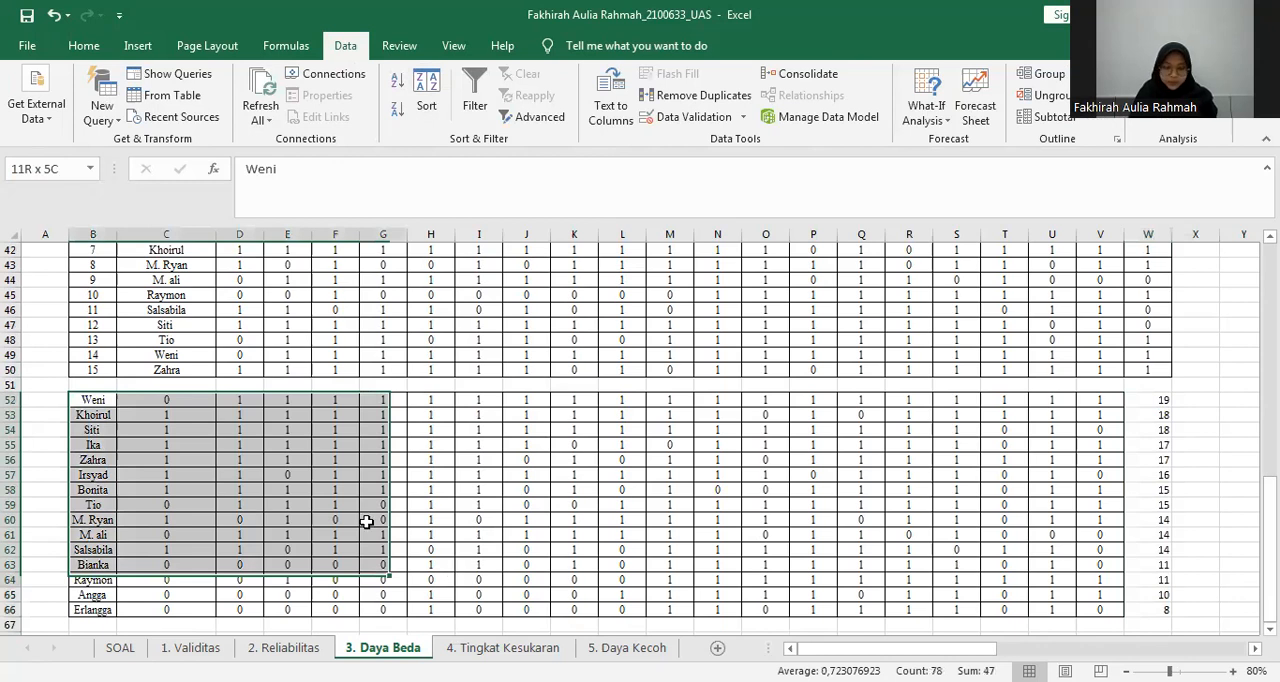
click(367, 522)
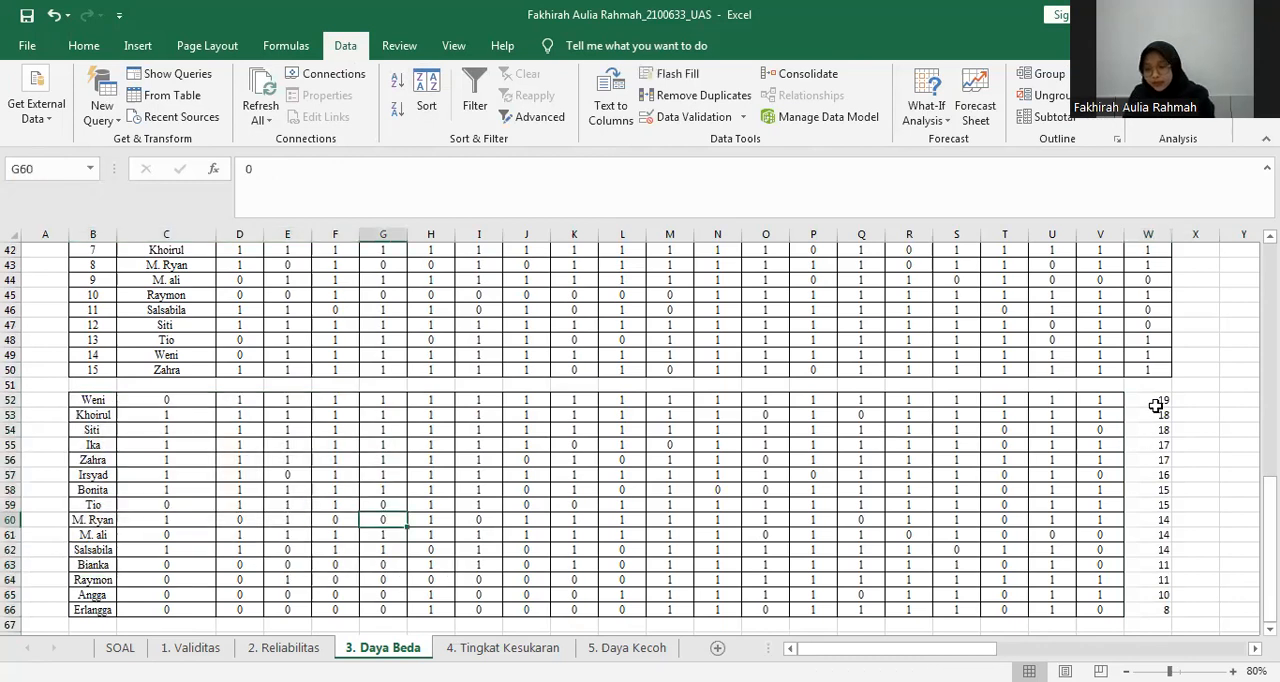
drag(1158, 400, 1158, 463)
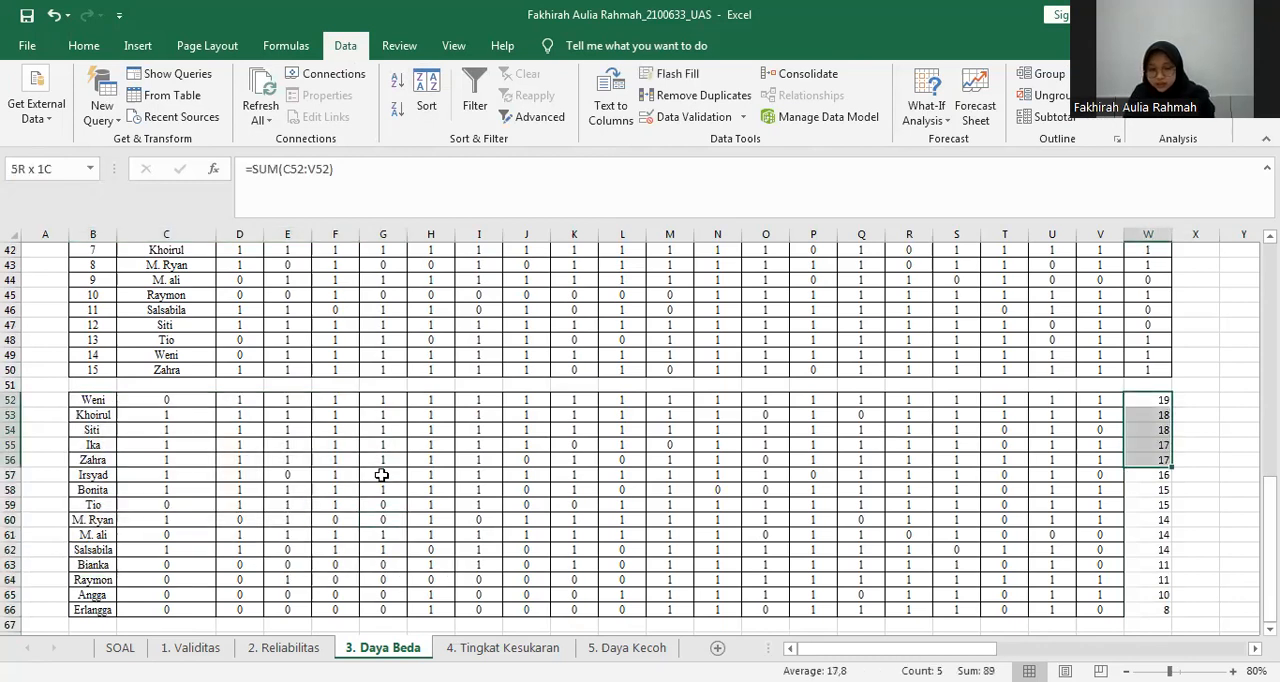
drag(81, 402, 115, 610)
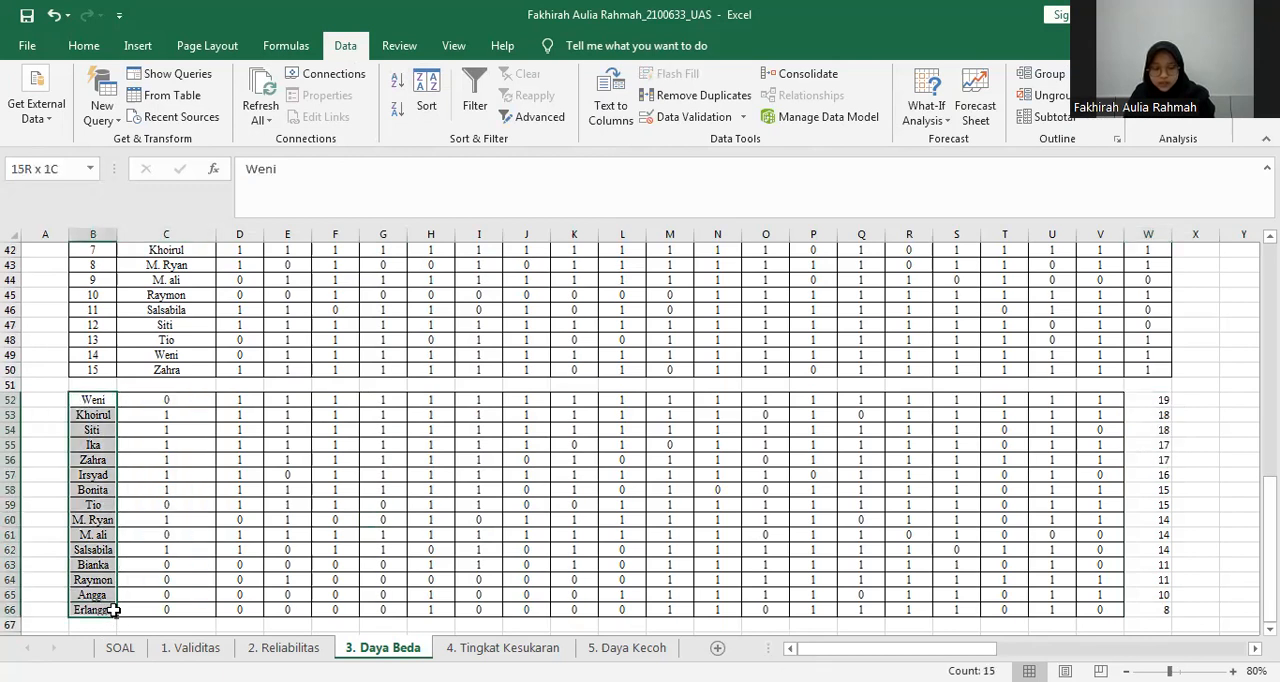
click(706, 537)
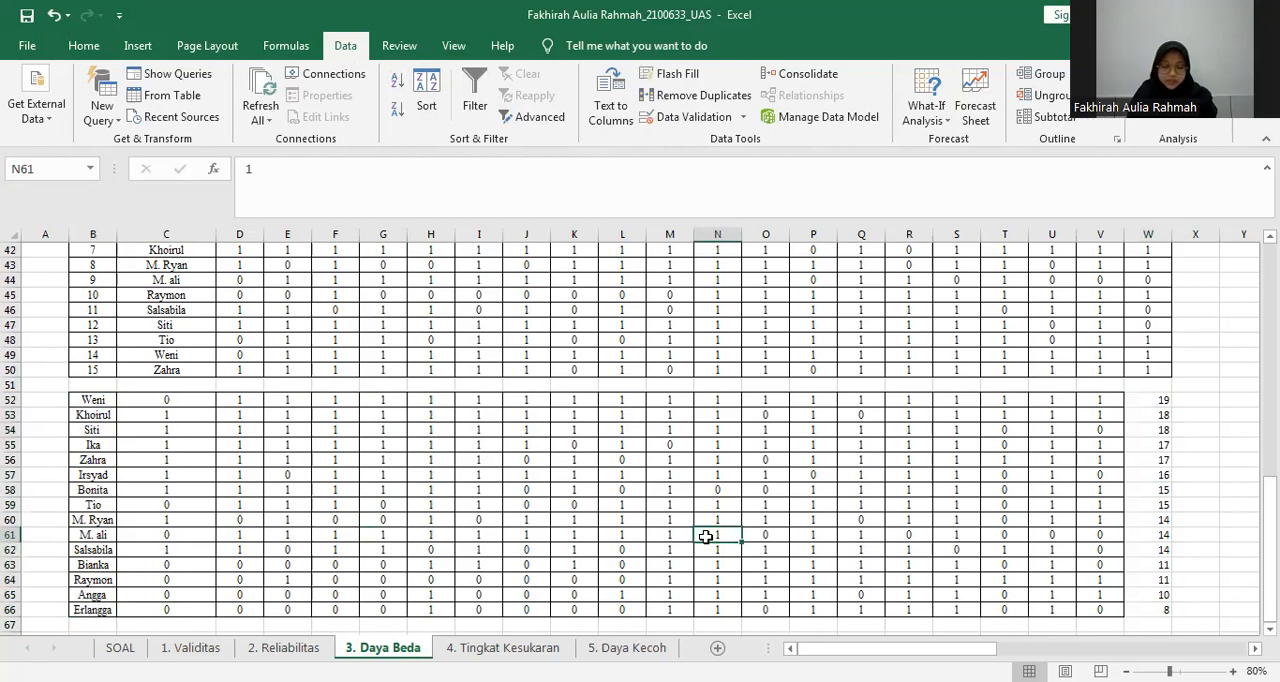
Fill the eight highest-scoring rows, B52:W59, with light green to mark the upper group.
click(1157, 397)
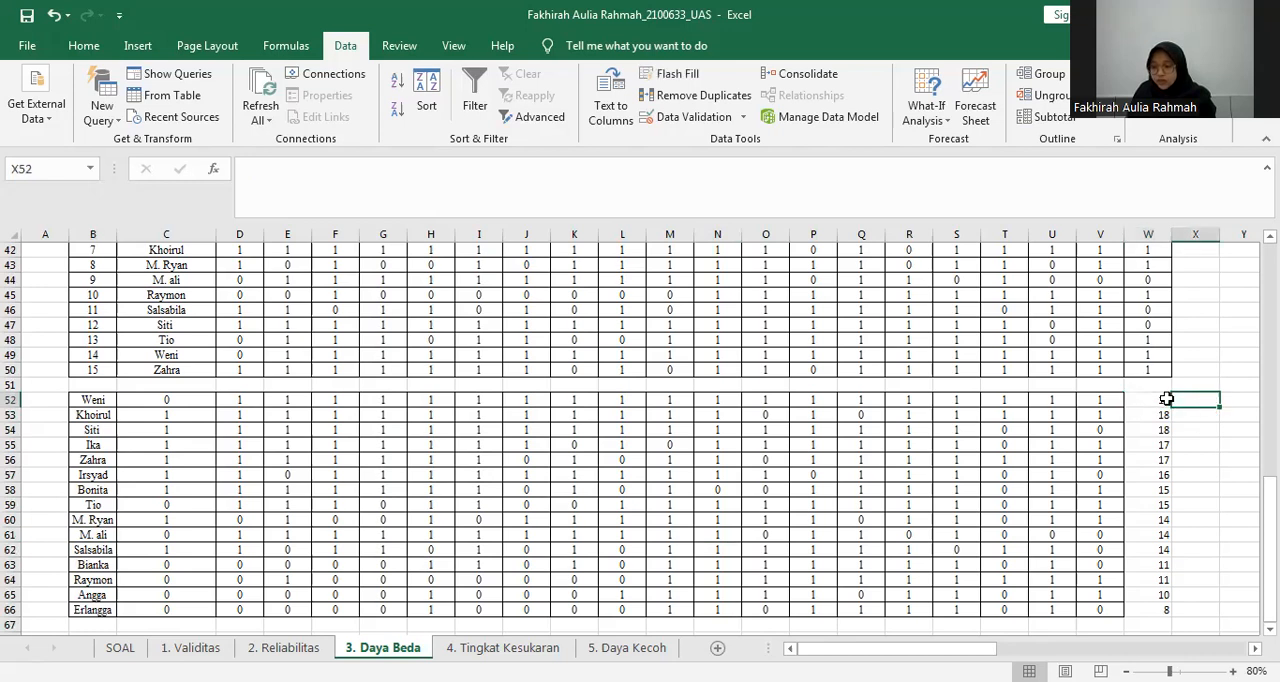
key(Down)
key(Down)
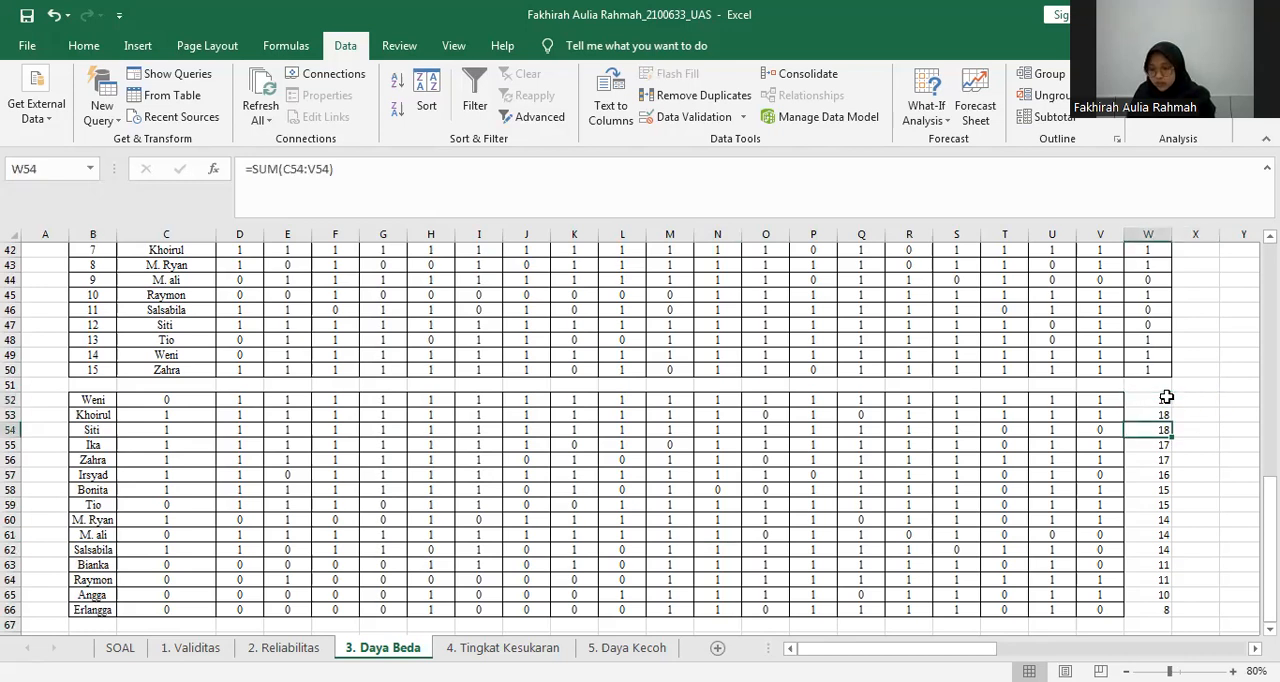
key(Down)
key(Down)
key(Down)
key(Down)
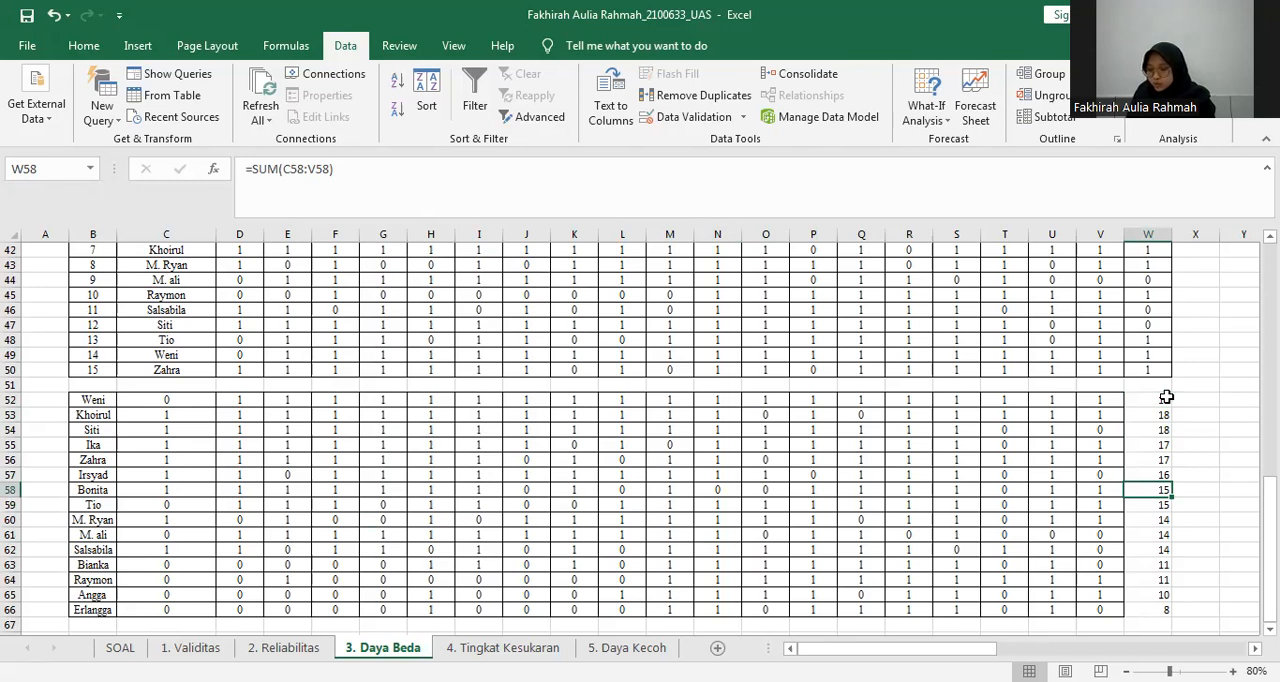
key(Down)
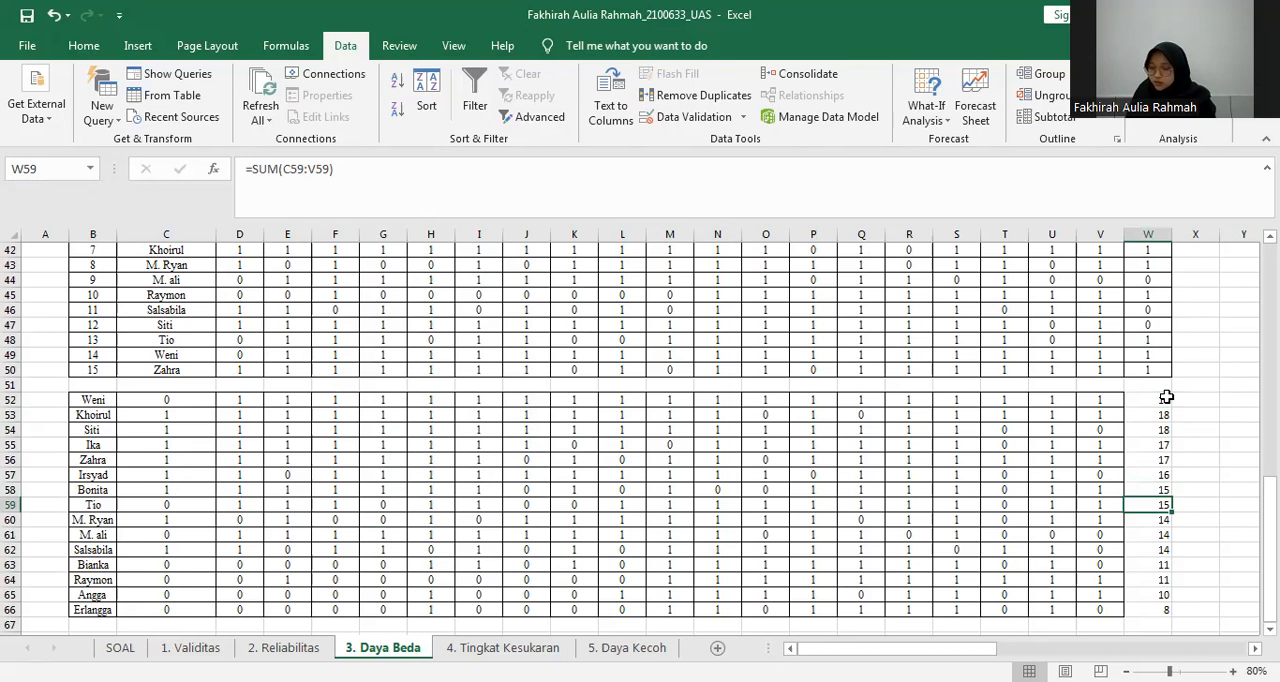
key(shift+Up)
key(shift+Up)
key(shift+Up)
key(shift+Up)
key(shift+Up)
key(shift+Up)
key(shift+Up)
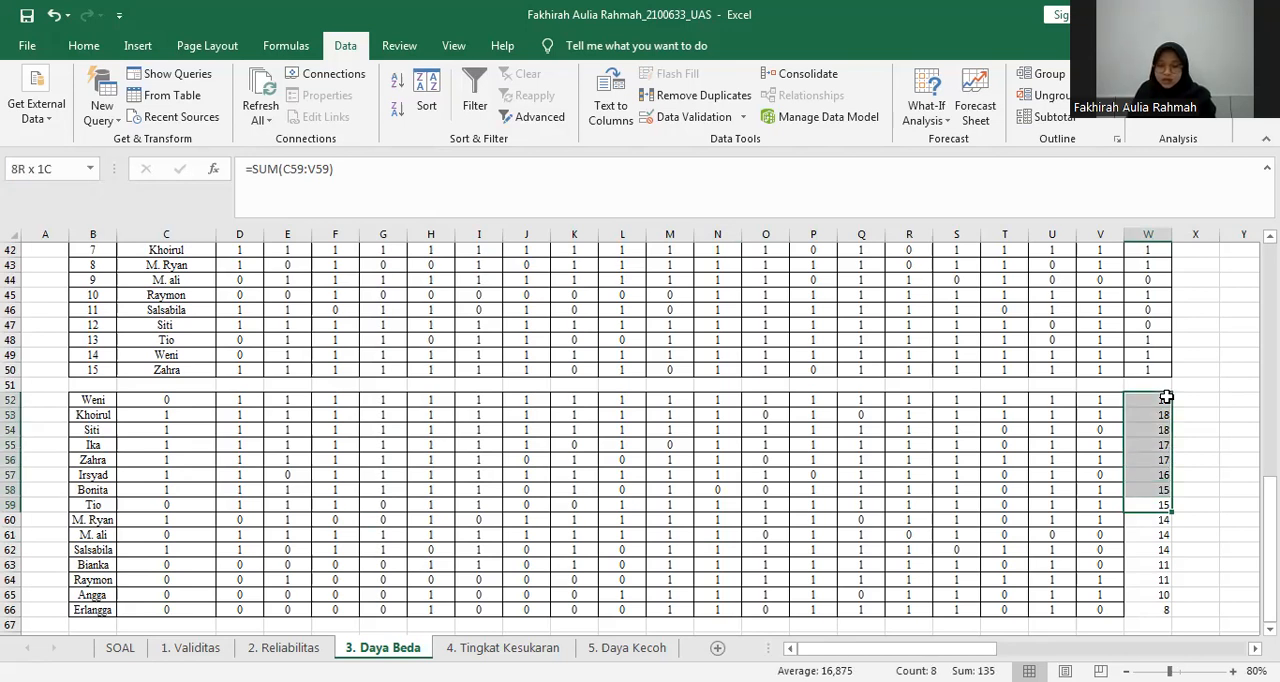
key(shift+Left)
key(shift+Left)
key(shift+Left)
key(shift+Left)
key(shift+Left)
key(shift+Left)
key(shift+Left)
key(shift+Left)
key(shift+Left)
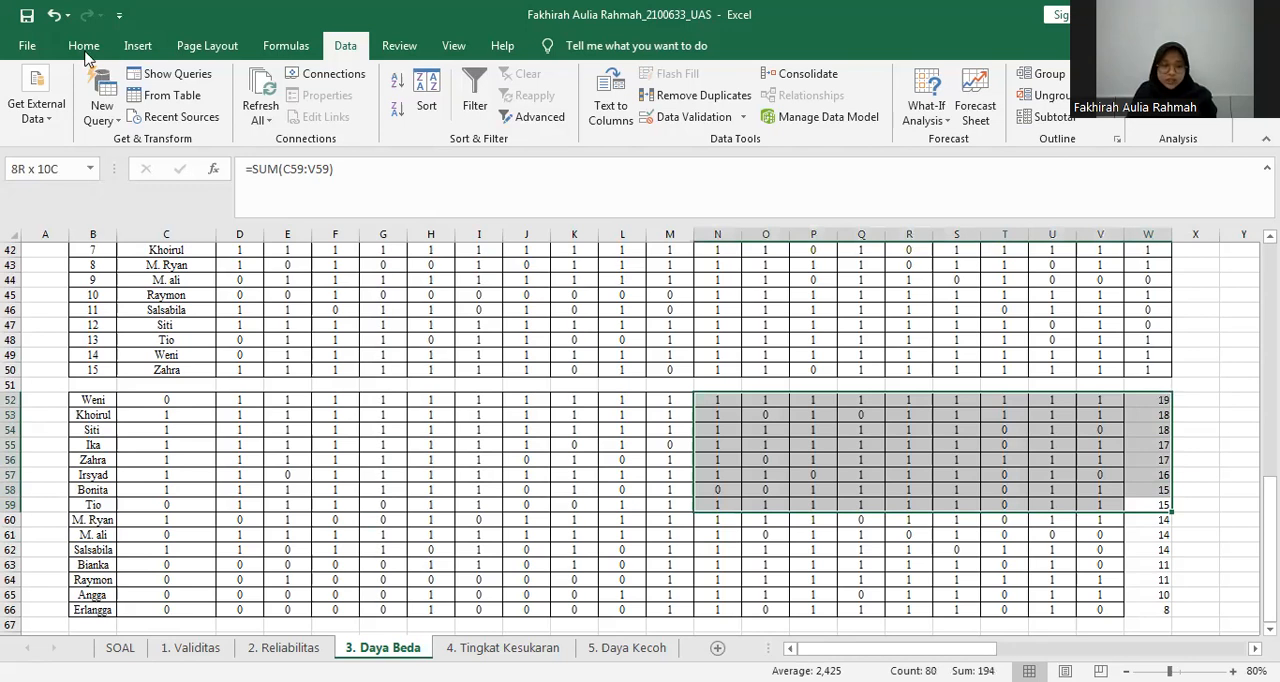
key(shift+Left)
key(shift+Left)
key(shift+Left)
key(shift+Left)
key(shift+Left)
key(shift+Left)
key(shift+Left)
key(shift+Left)
key(shift+Left)
key(shift+Left)
key(shift+Left)
key(shift+Left)
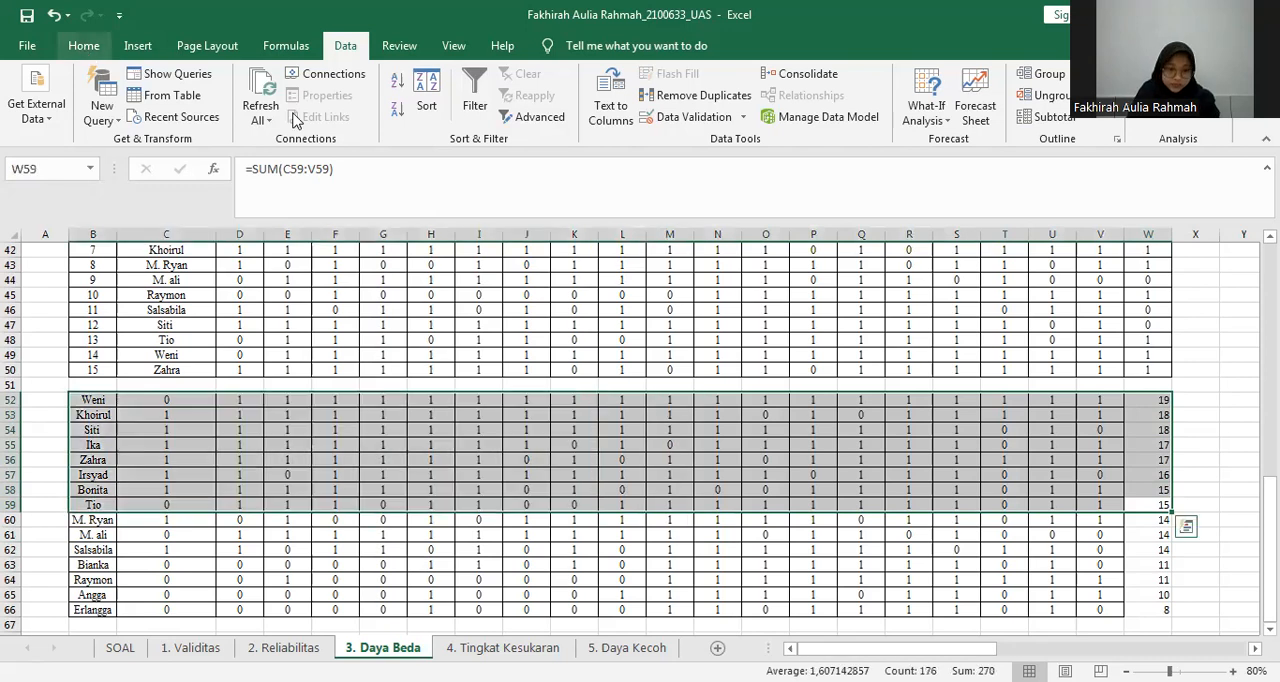
key(alt+h)
key(h)
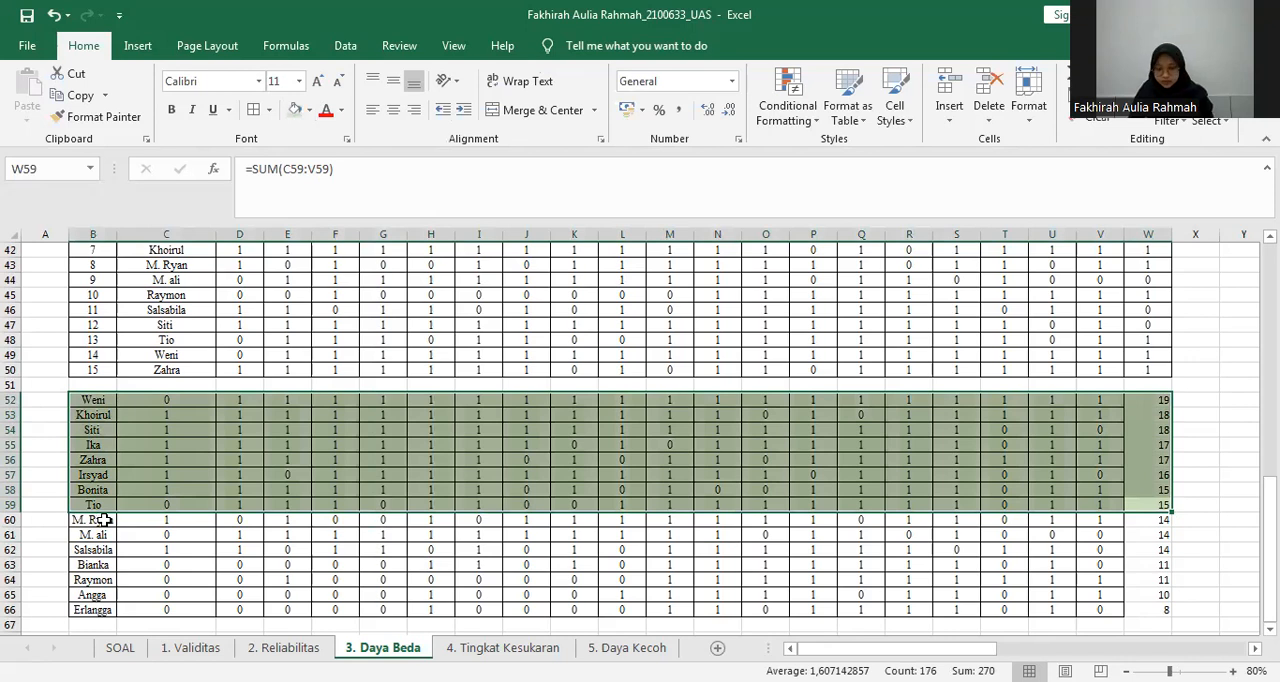
Fill the remaining lower-group rows, B60:W66, with a darker green.
click(103, 520)
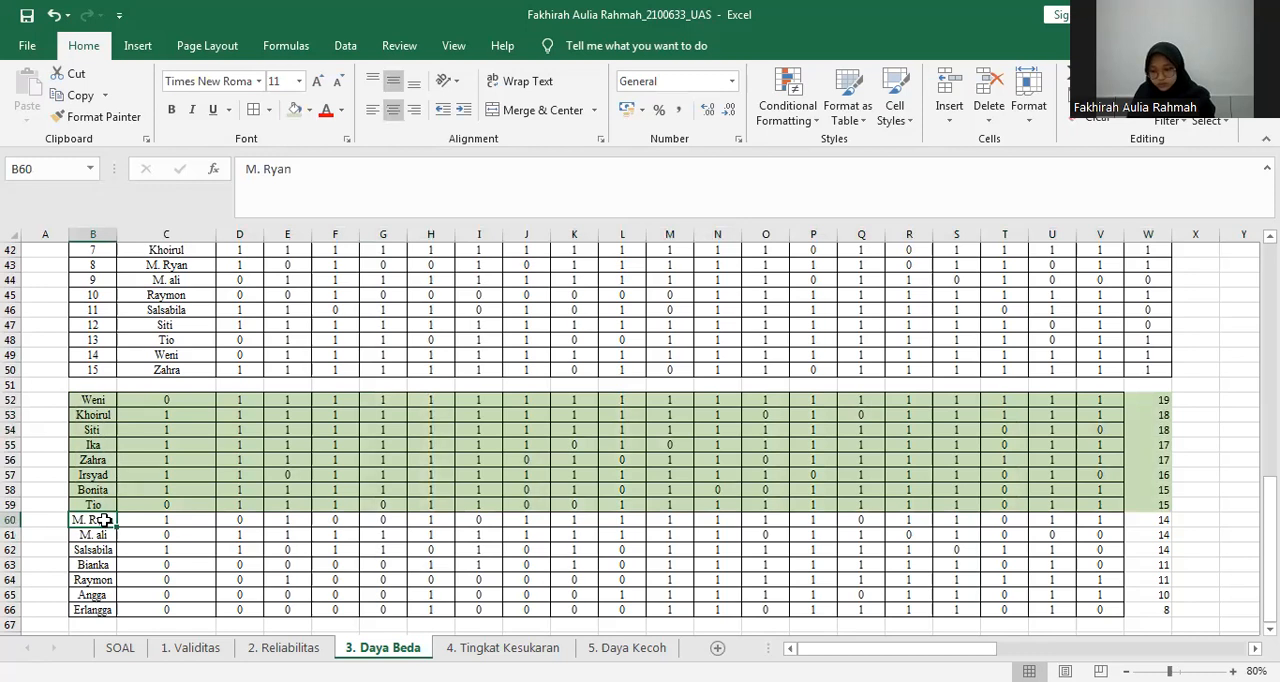
key(ctrl+shift+End)
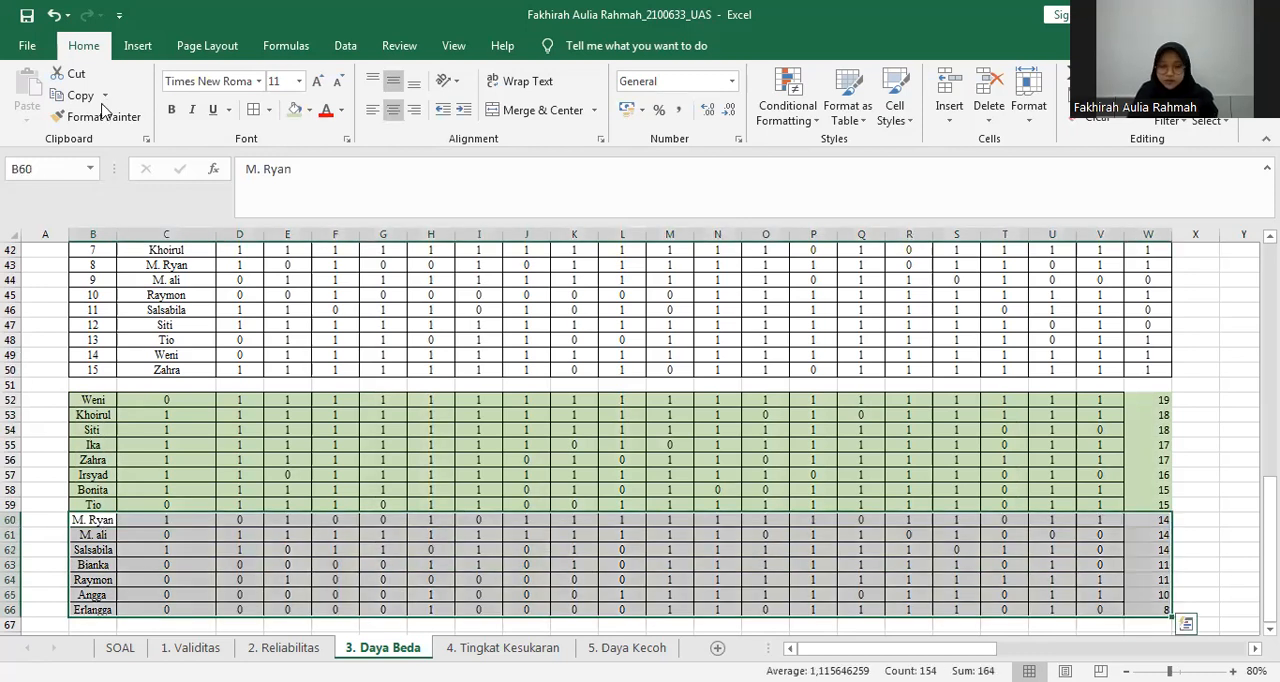
click(309, 112)
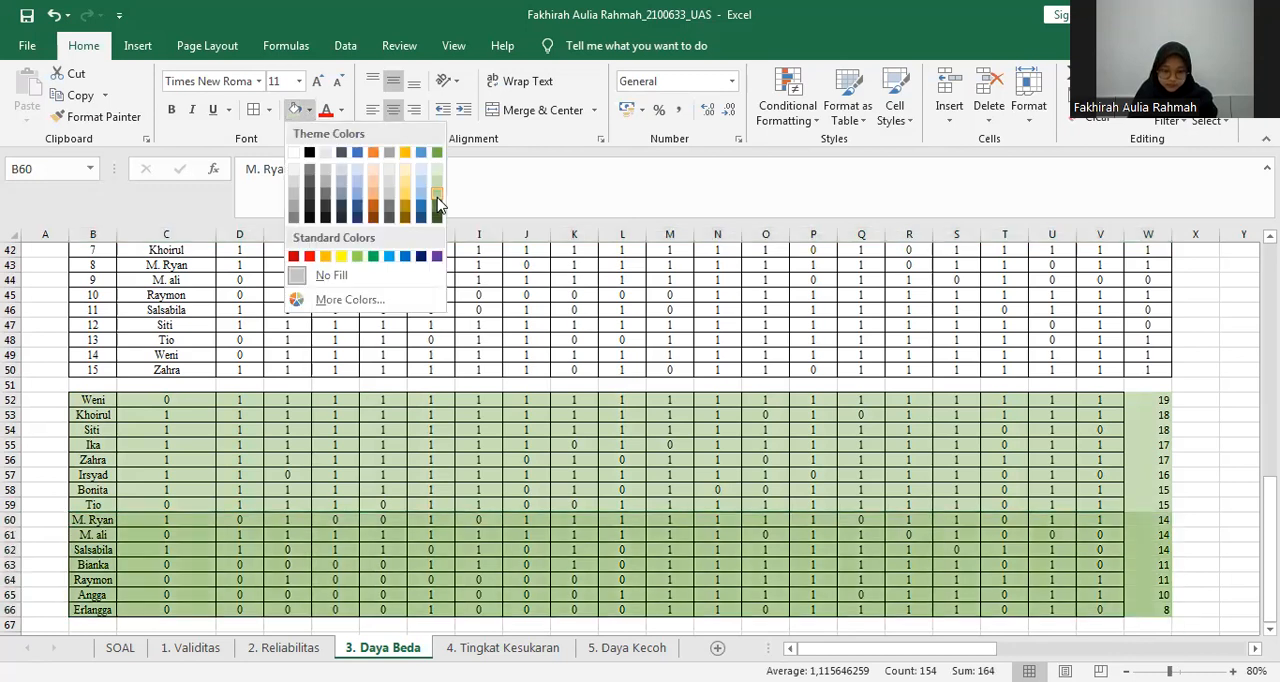
click(606, 428)
drag(1178, 399, 1189, 609)
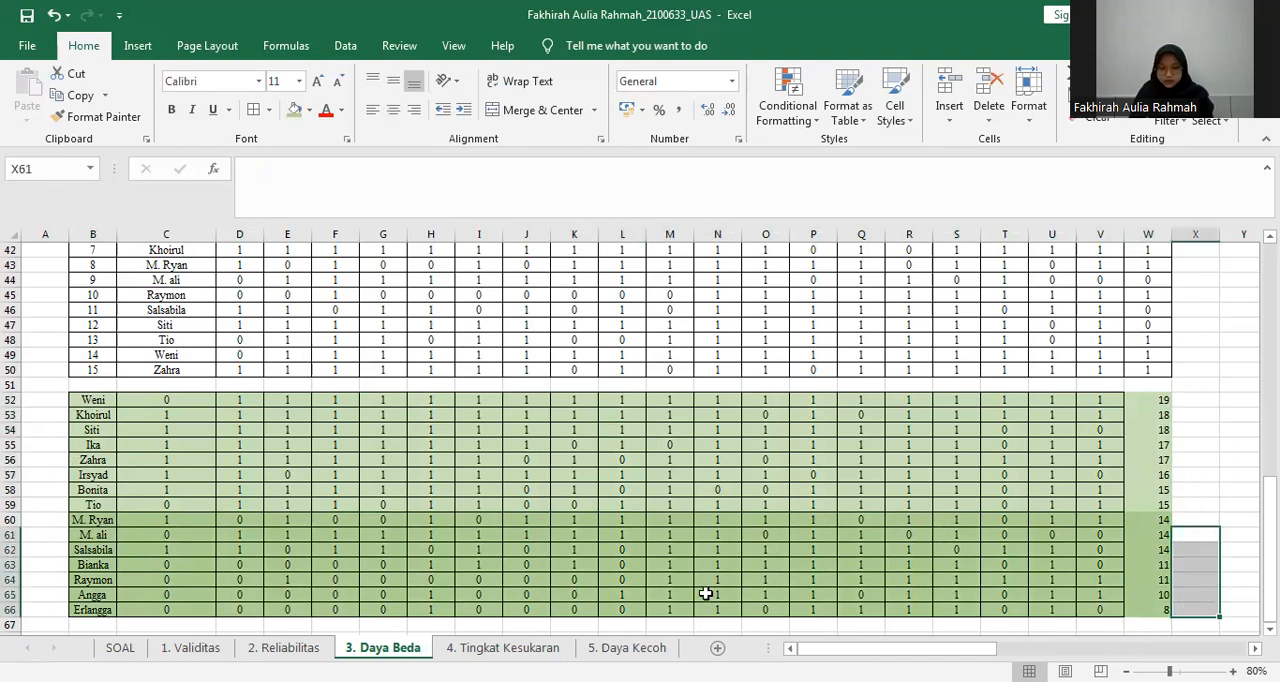
Examine the Jumlah Jawaban Yang Benar row in the main table, checking D20's SUM formula and its range D5:D19.
drag(1269, 566, 1269, 333)
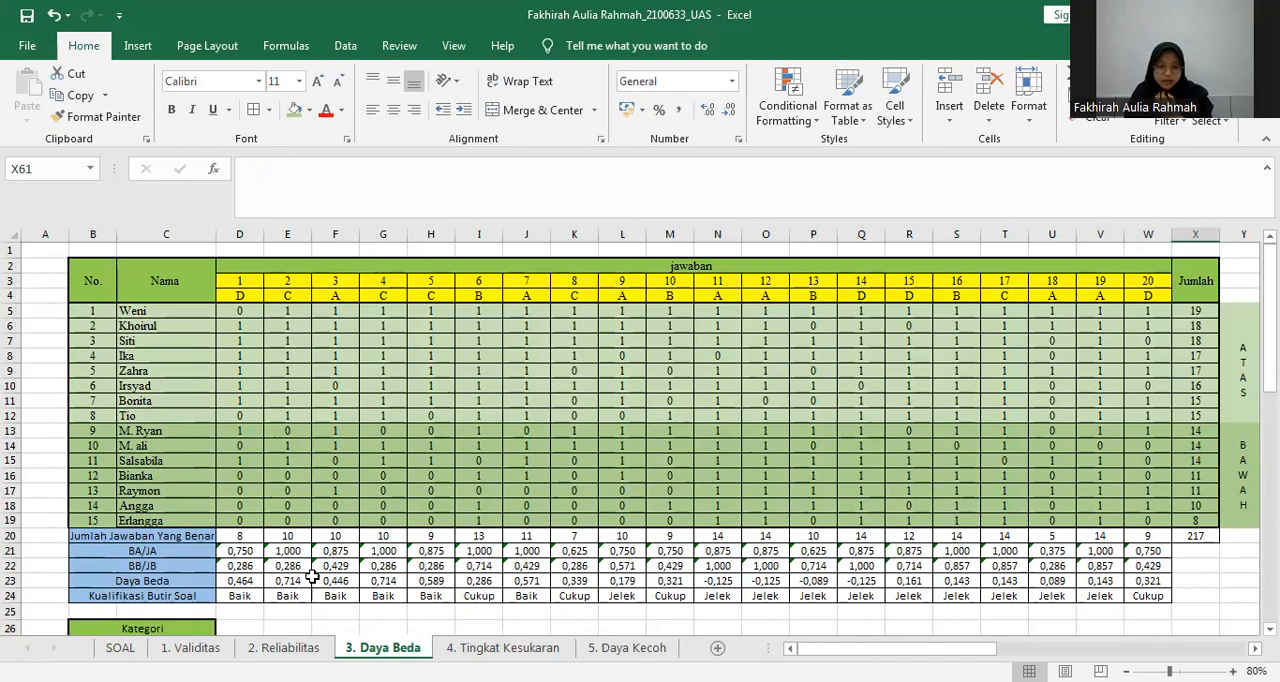
click(244, 536)
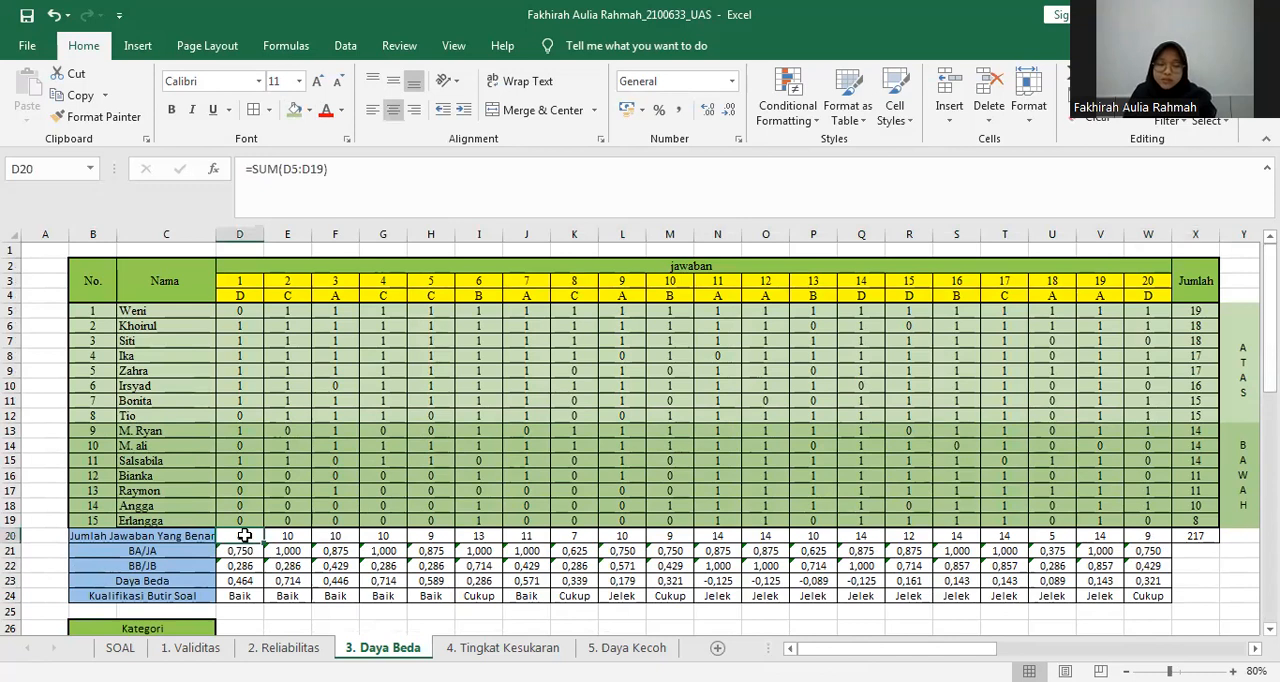
key(F2)
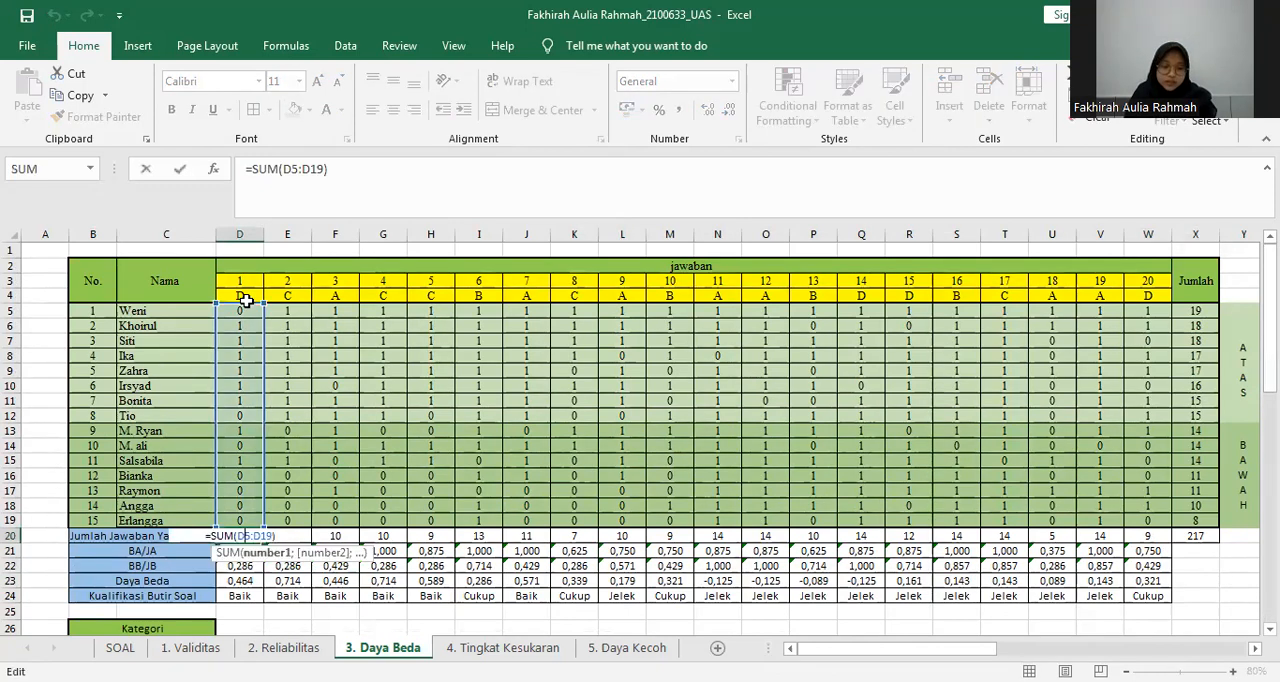
drag(239, 296, 233, 524)
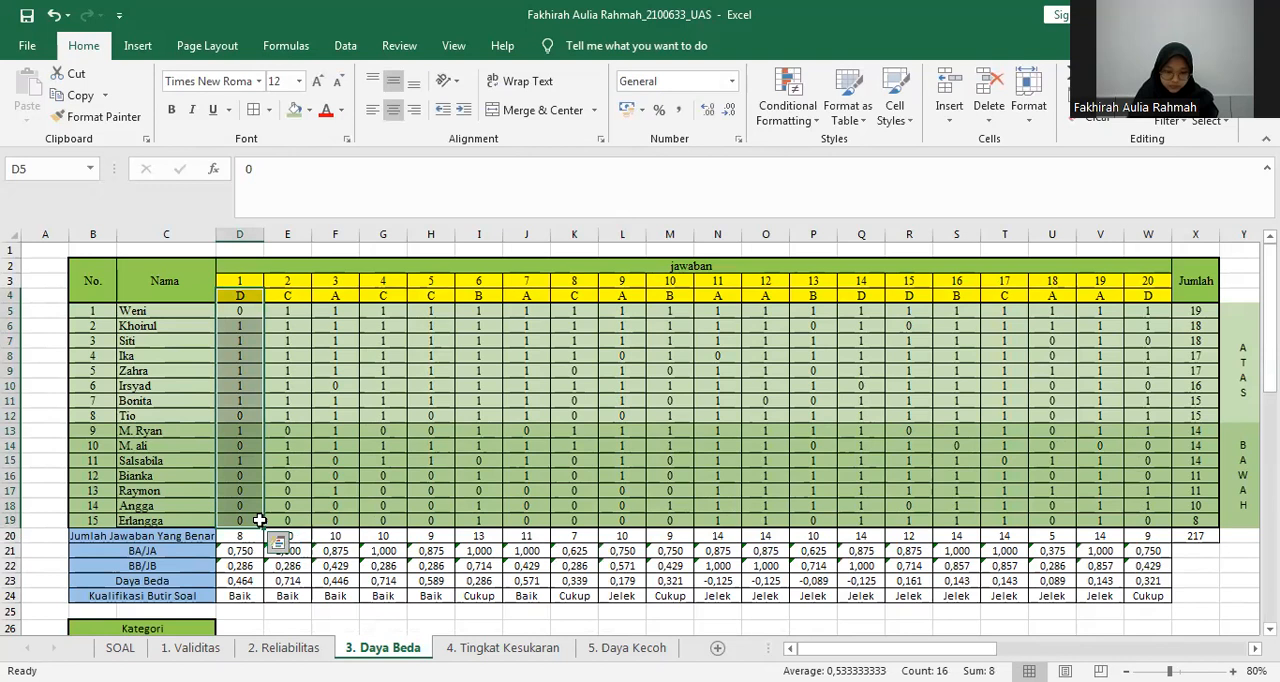
click(622, 401)
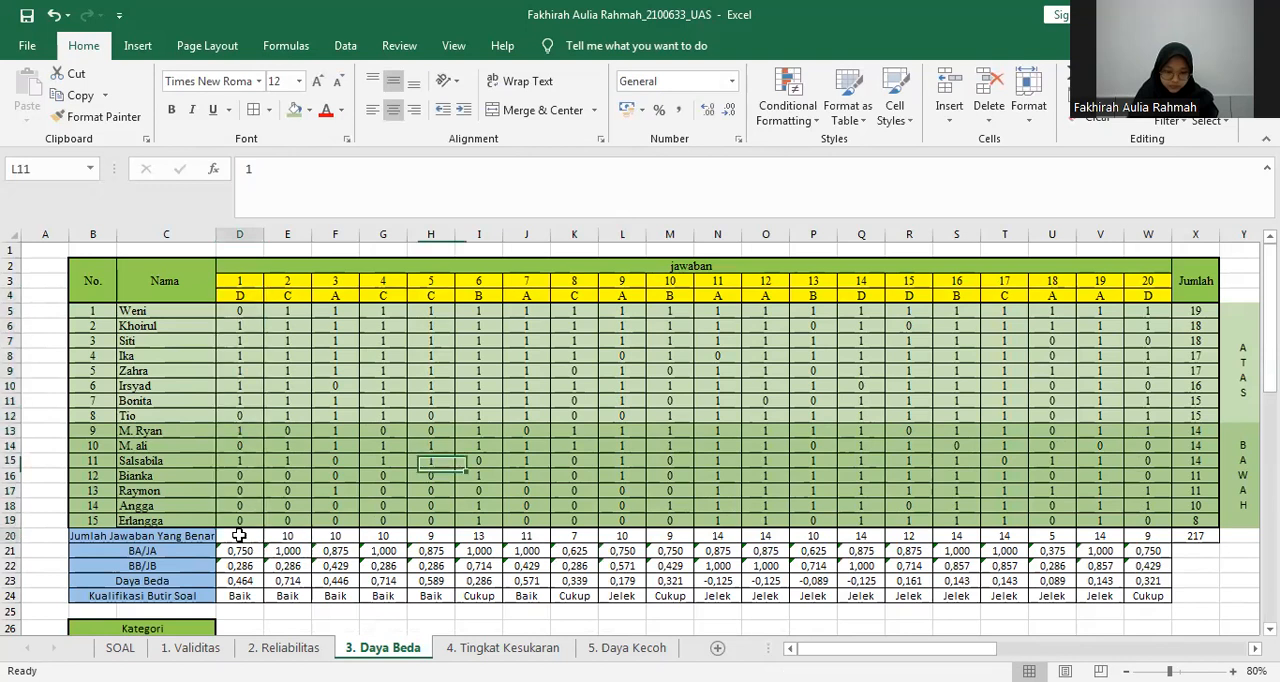
drag(239, 536, 526, 536)
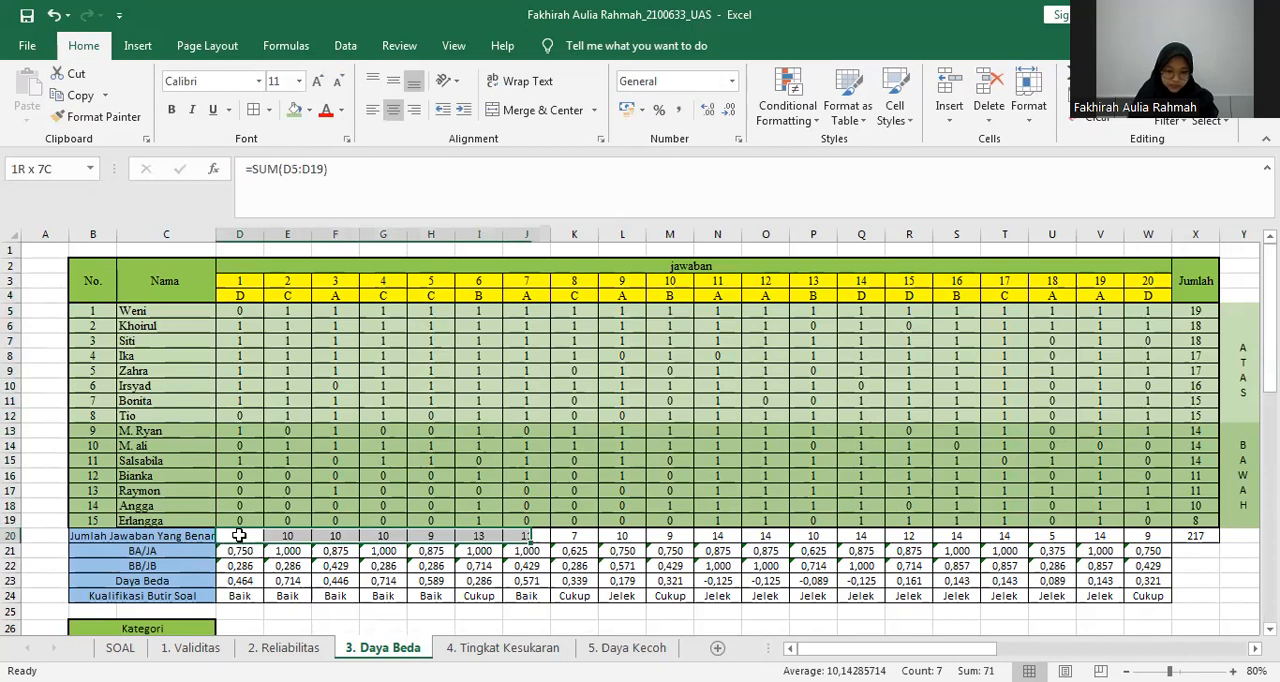
Clear the Jumlah Jawaban Yang Benar totals in D20:X20.
drag(526, 536, 718, 536)
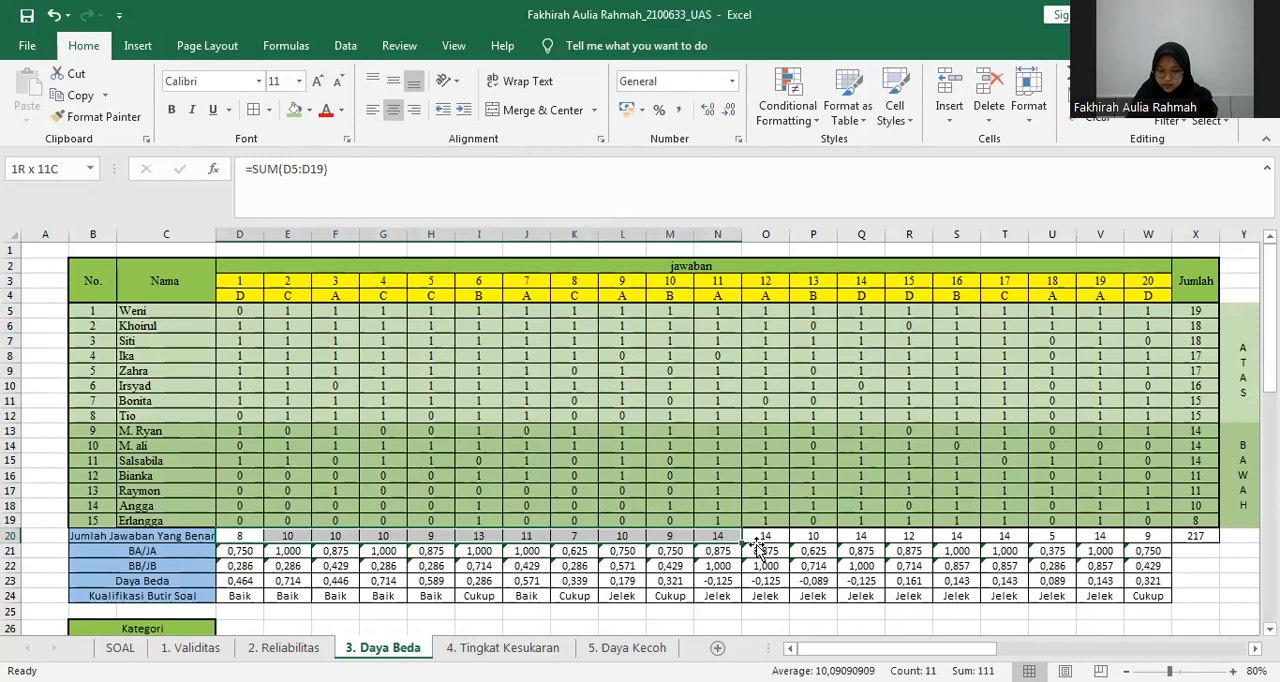
key(ctrl+shift+Right)
key(Delete)
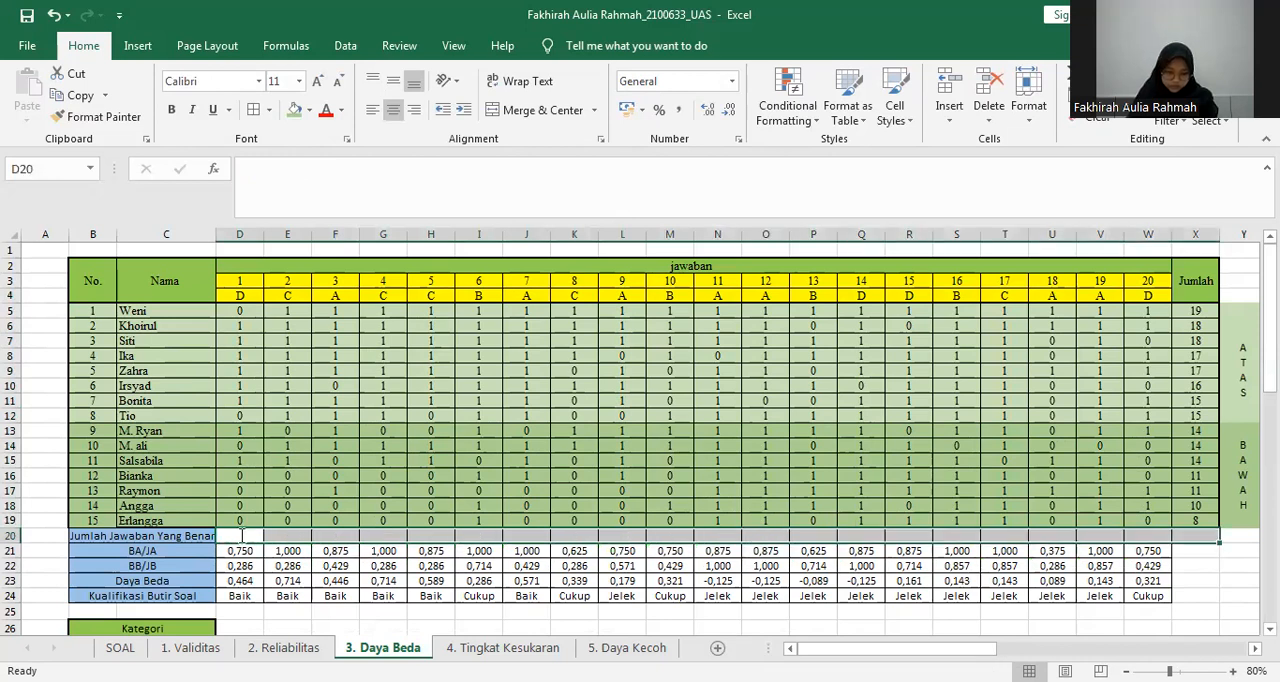
Enter =SUM(D5:D19) in D20 and fill the formula across the row to X20.
click(242, 536)
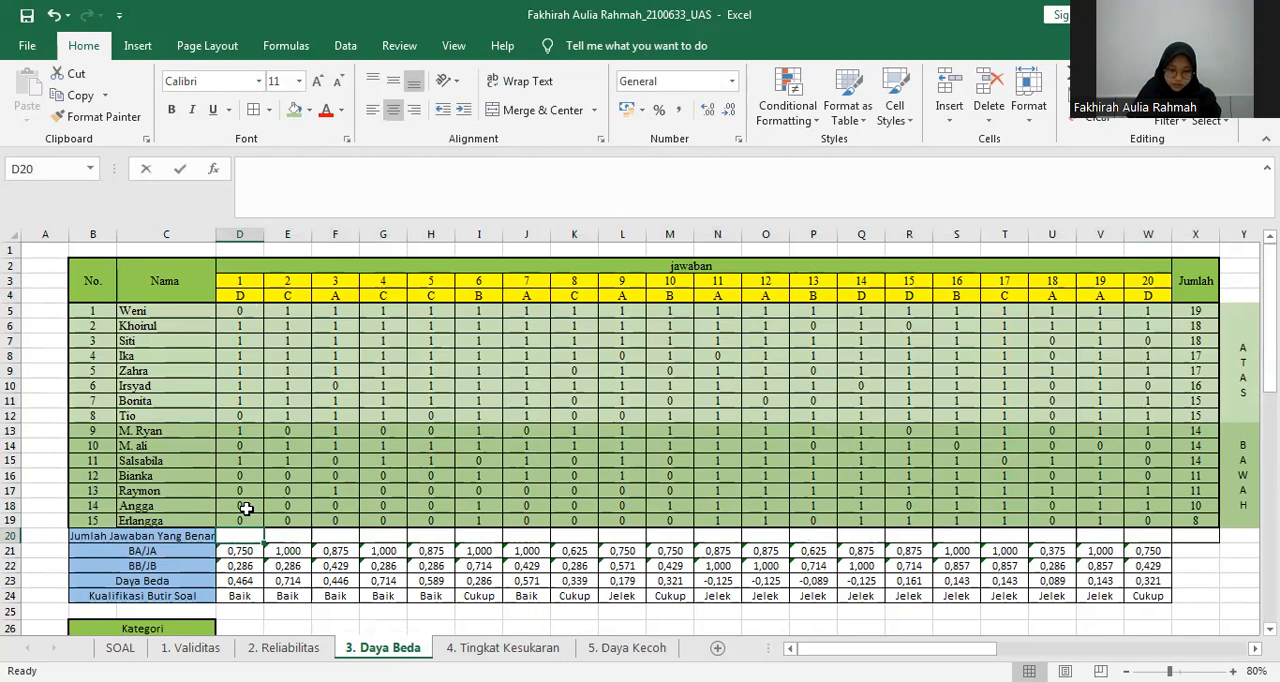
key(alt+equal)
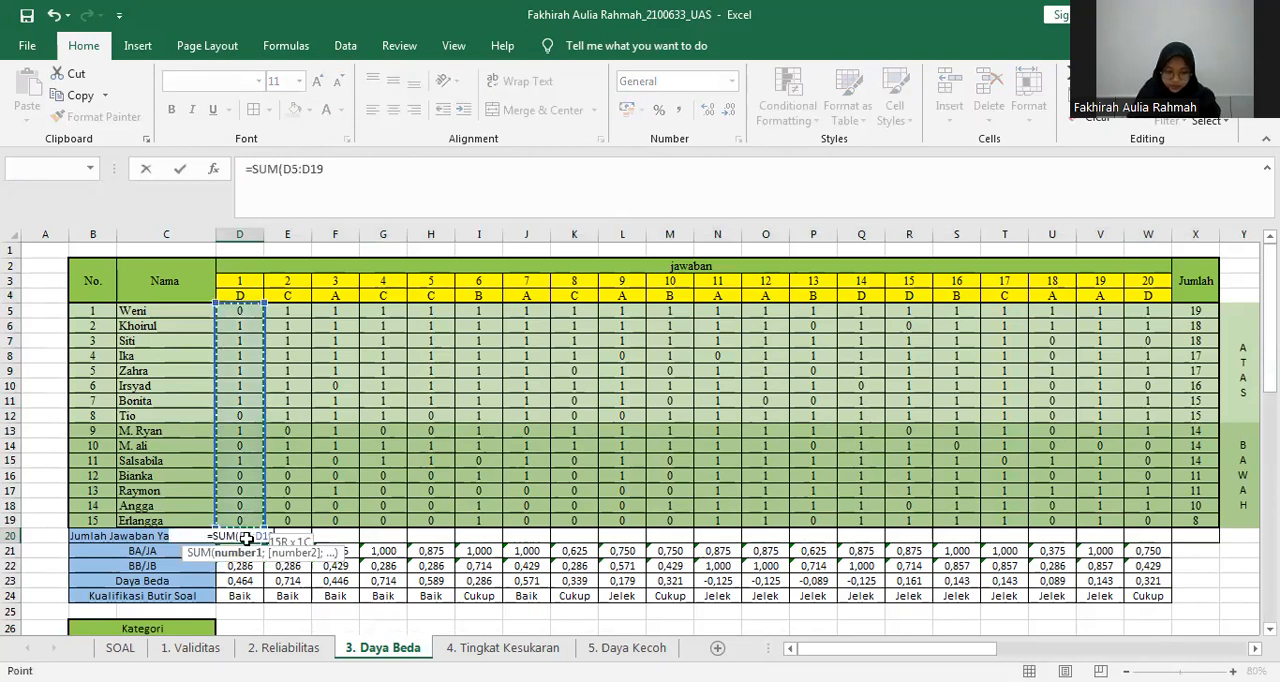
key(Return)
drag(263, 543, 1204, 534)
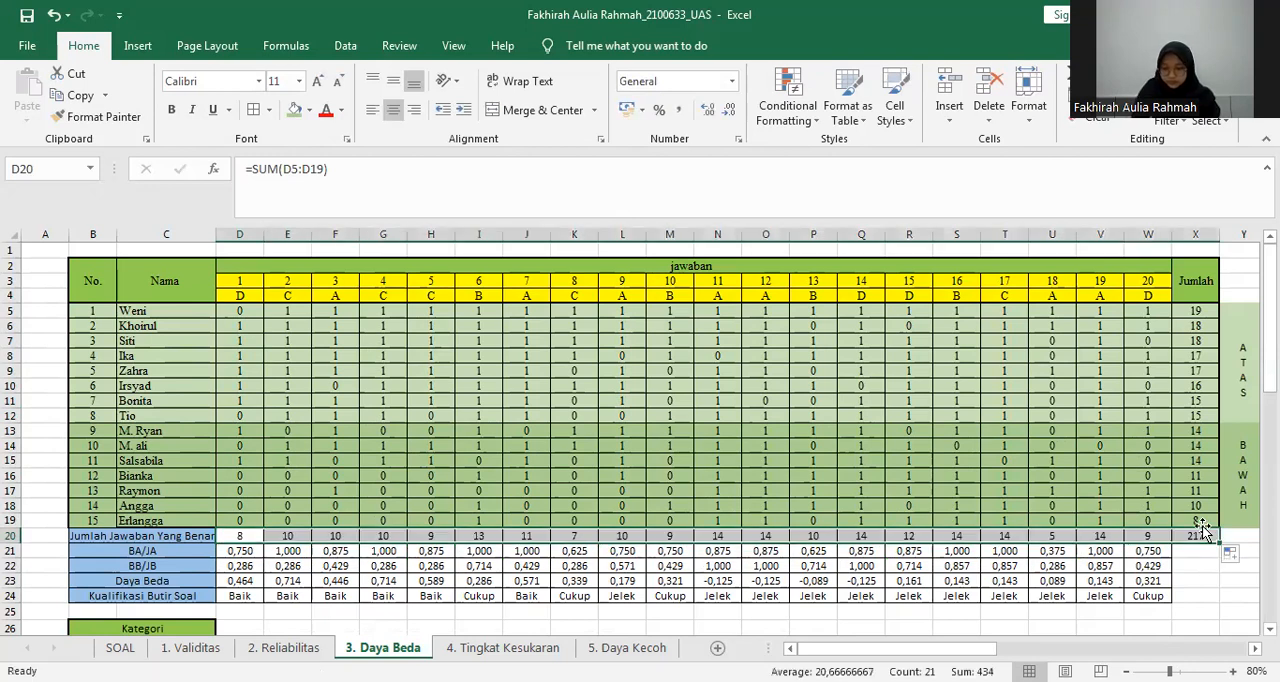
Examine the BA/JA formula in P21 and the upper-group (ATAS) answers in rows 5 to 12.
click(802, 555)
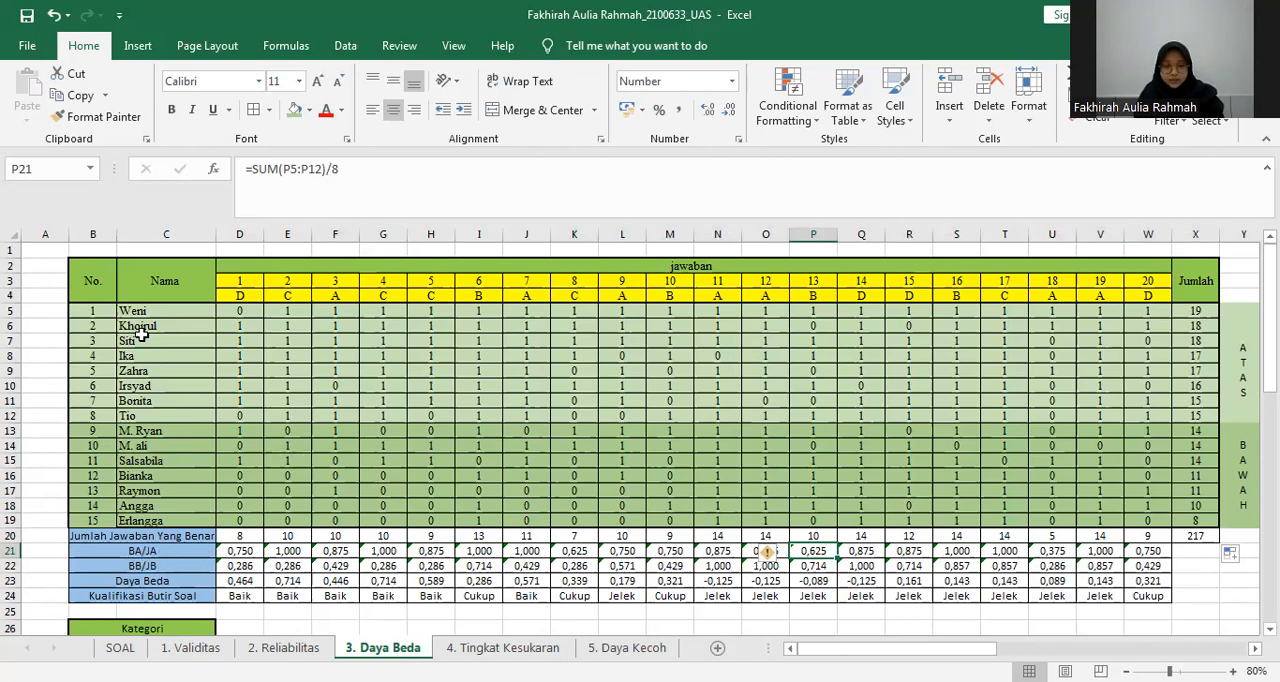
drag(248, 310, 257, 417)
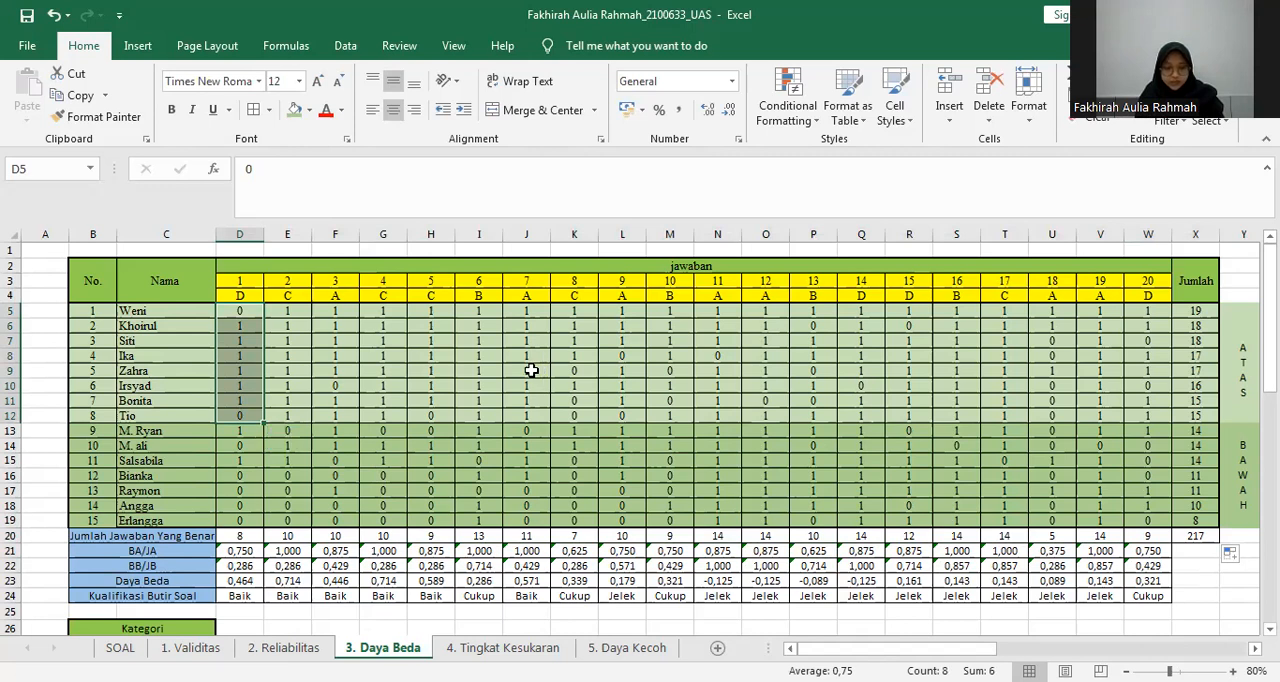
drag(1242, 408, 505, 406)
drag(103, 307, 124, 405)
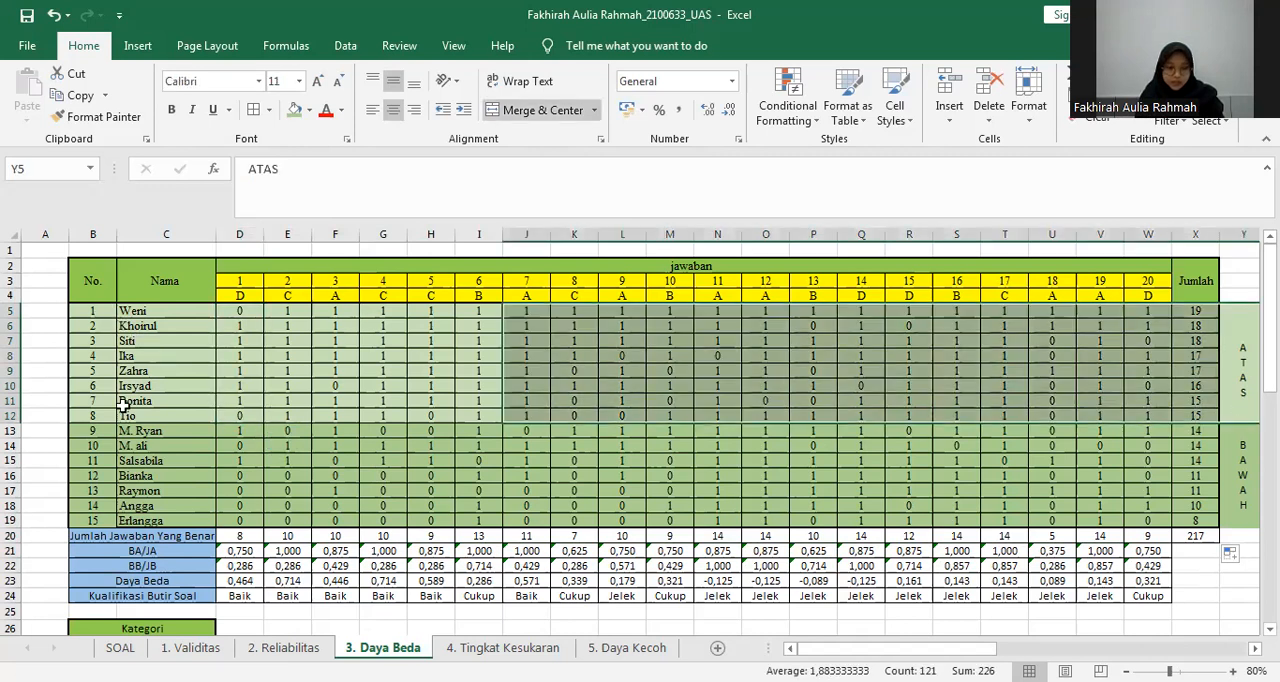
click(287, 401)
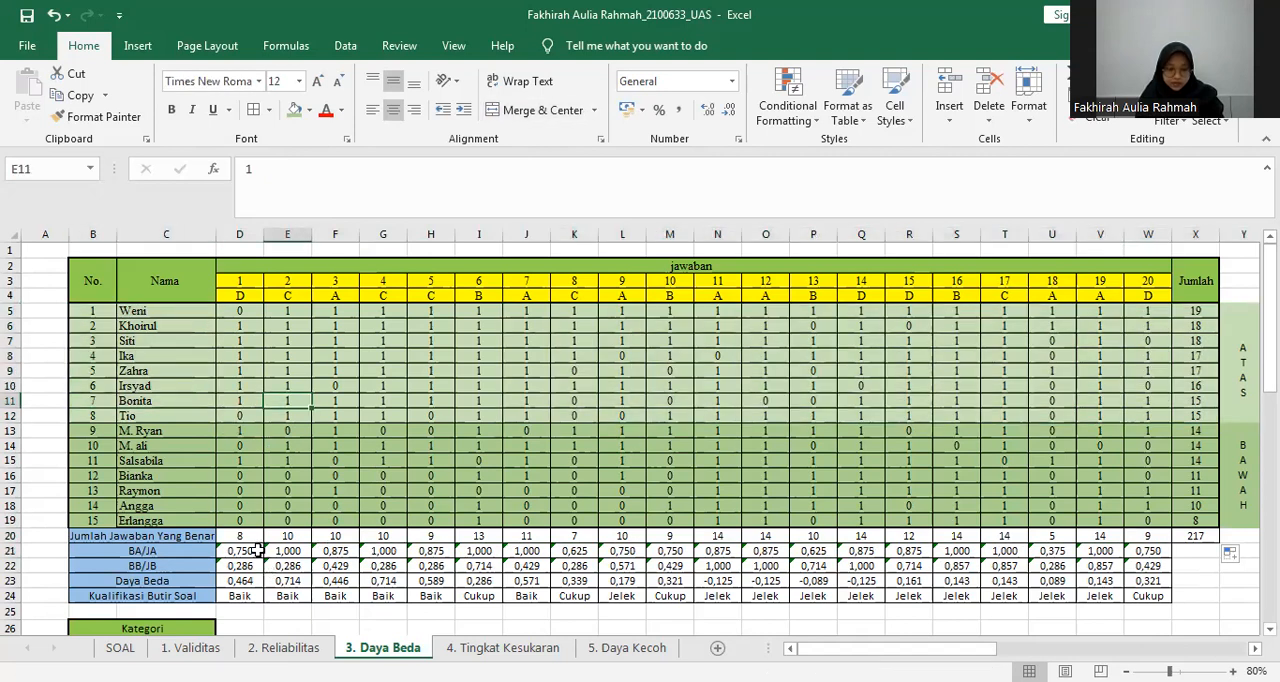
Replace the BA/JA formula in D21 with a reference to D8.
click(240, 551)
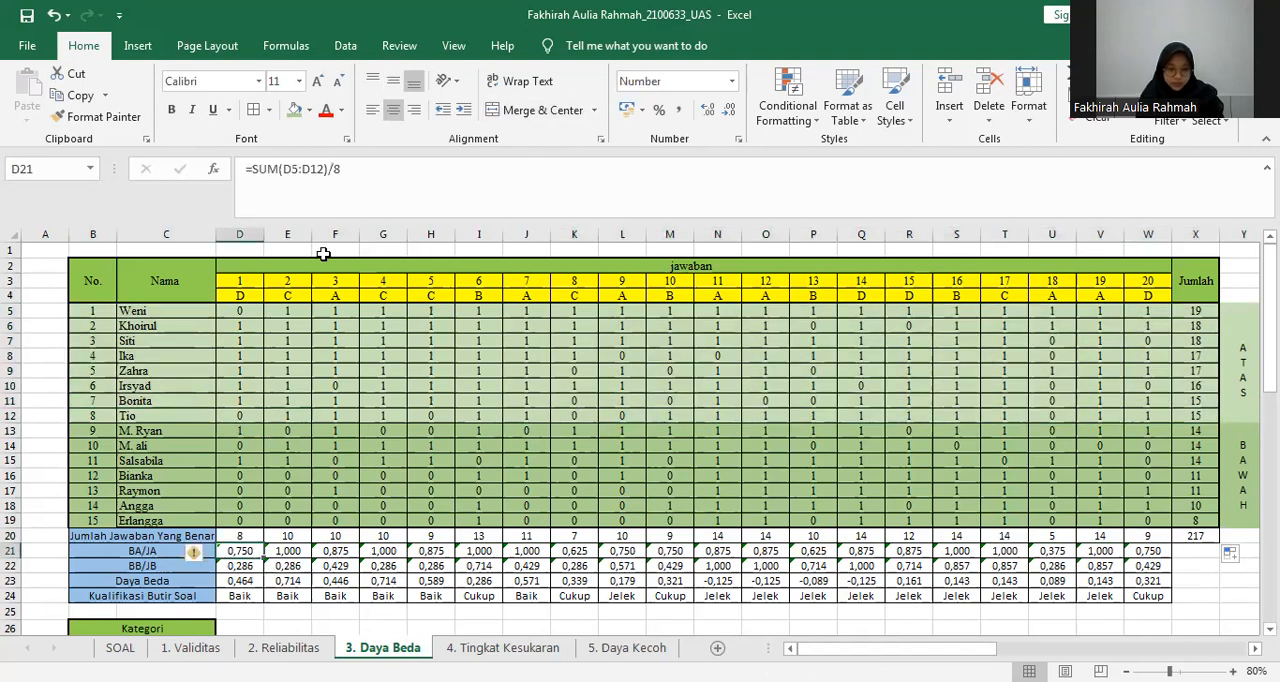
key(F2)
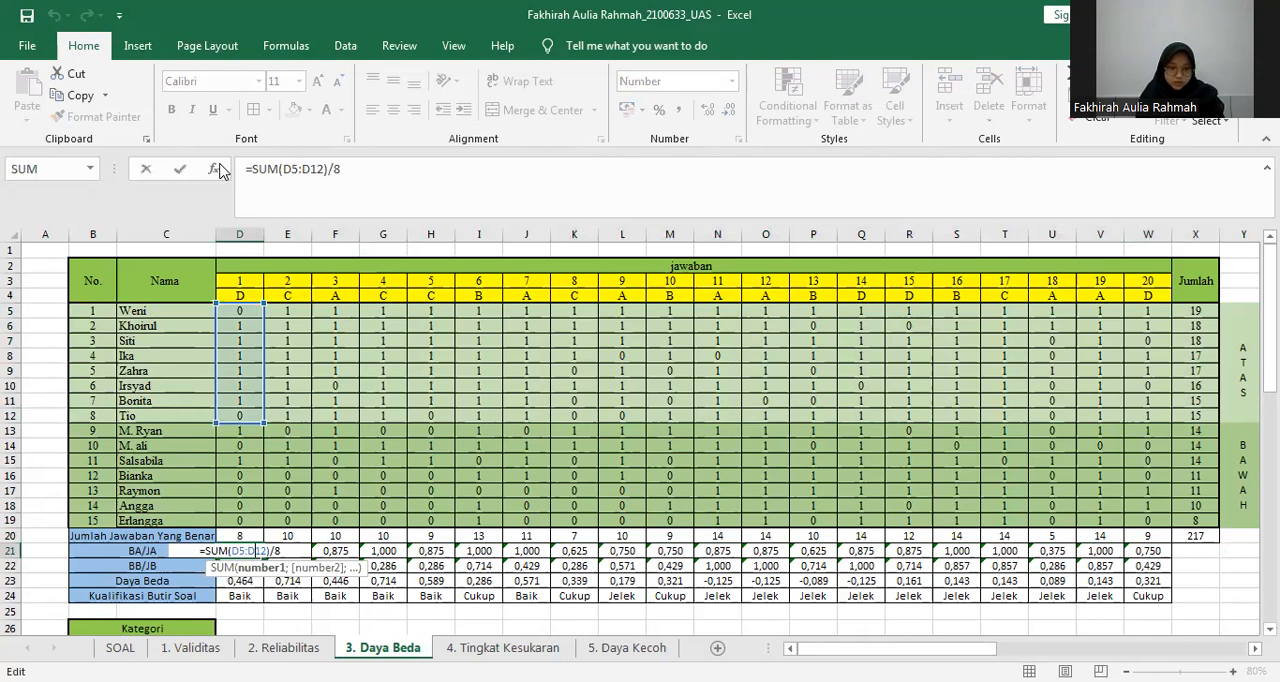
drag(343, 170, 221, 168)
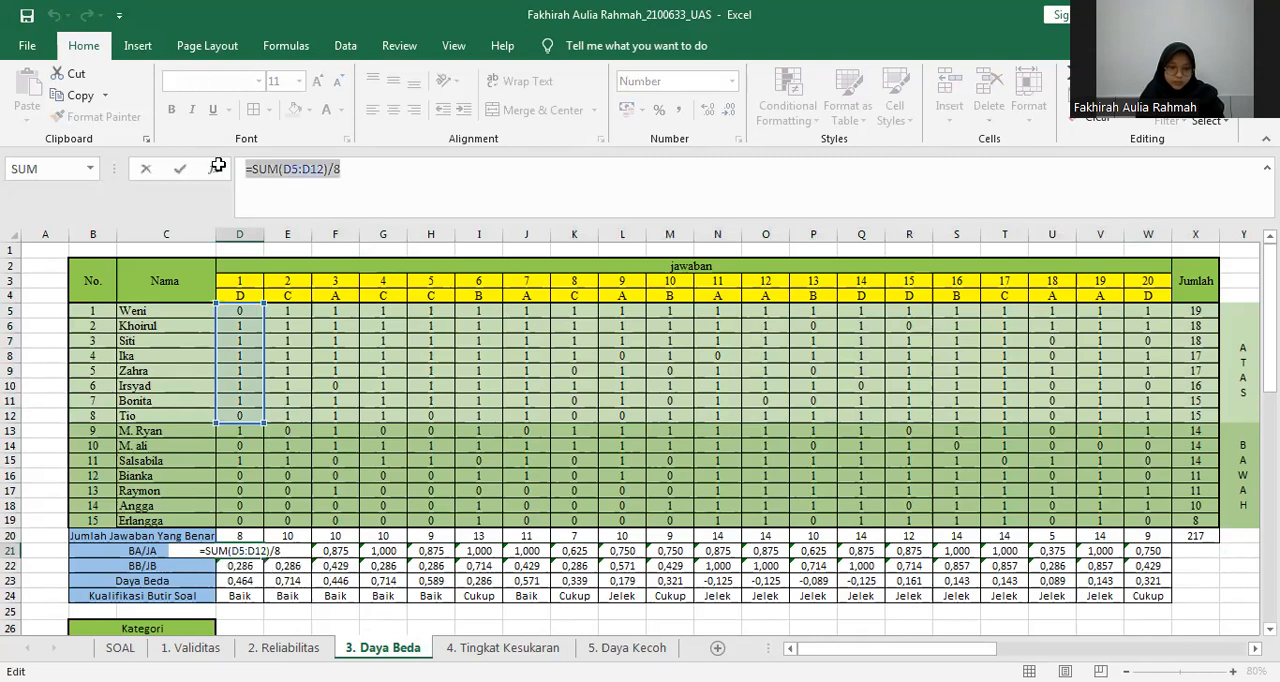
text(=)
click(240, 355)
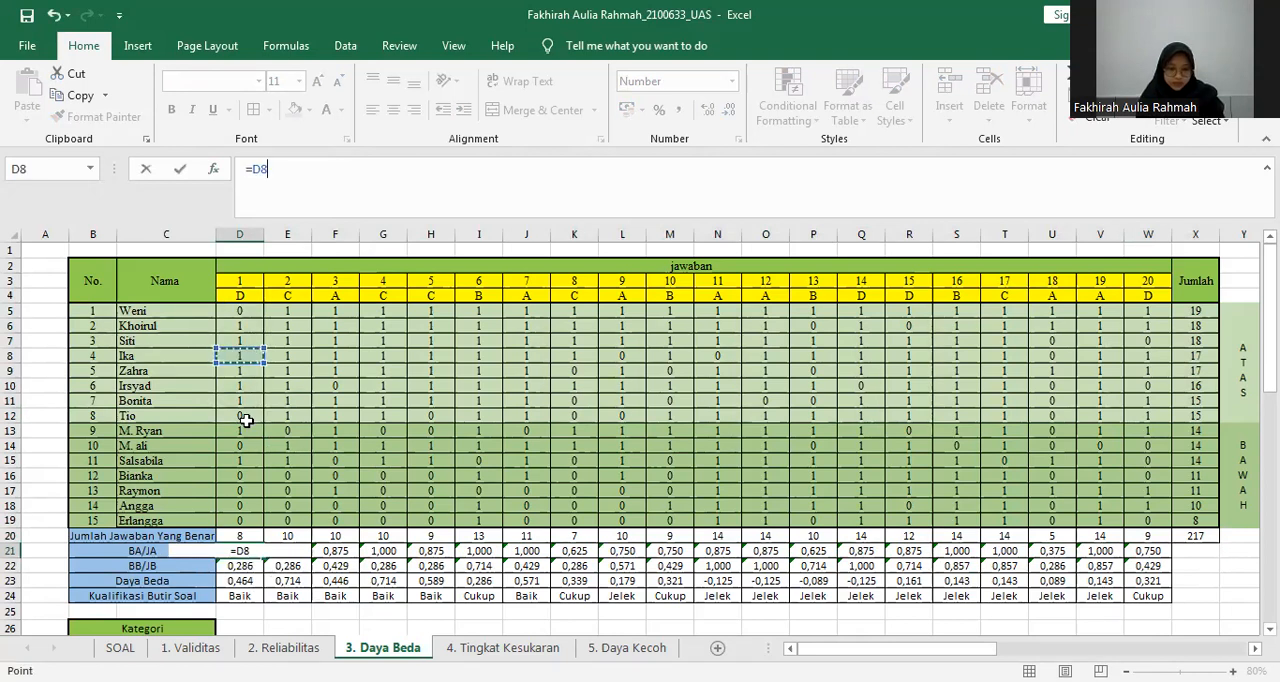
key(Return)
Clear the BA/JA values in D21:W21.
click(237, 549)
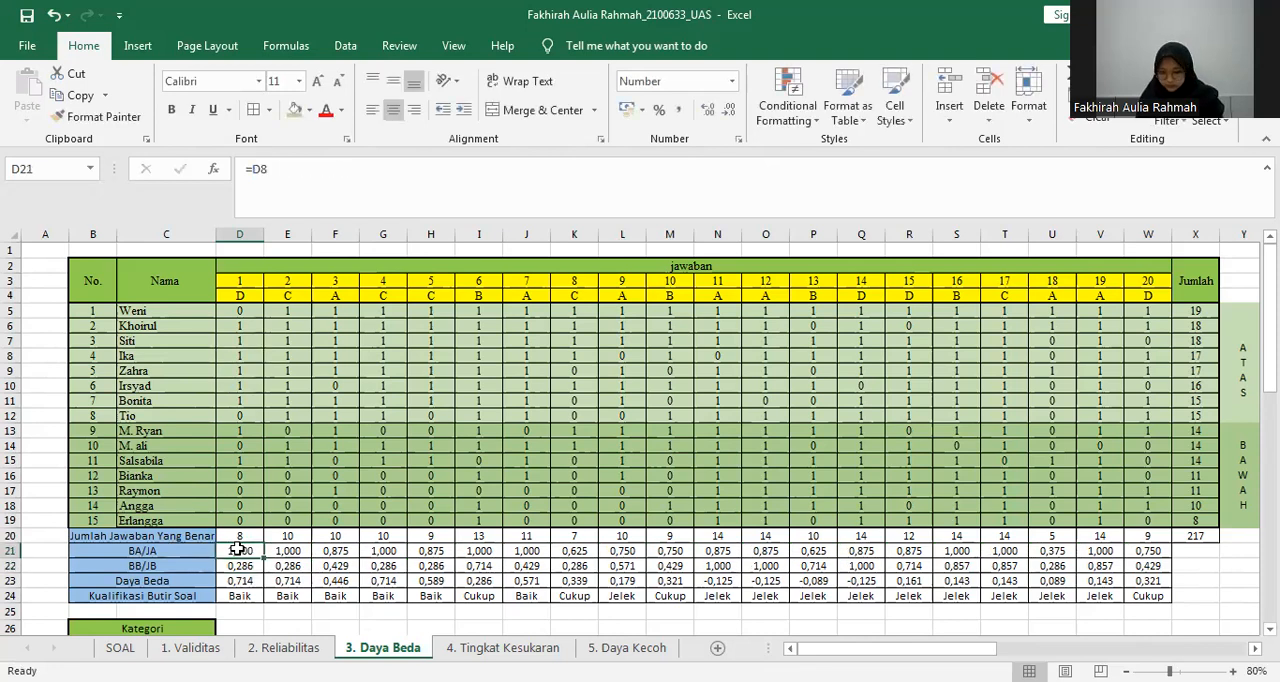
drag(237, 549, 956, 550)
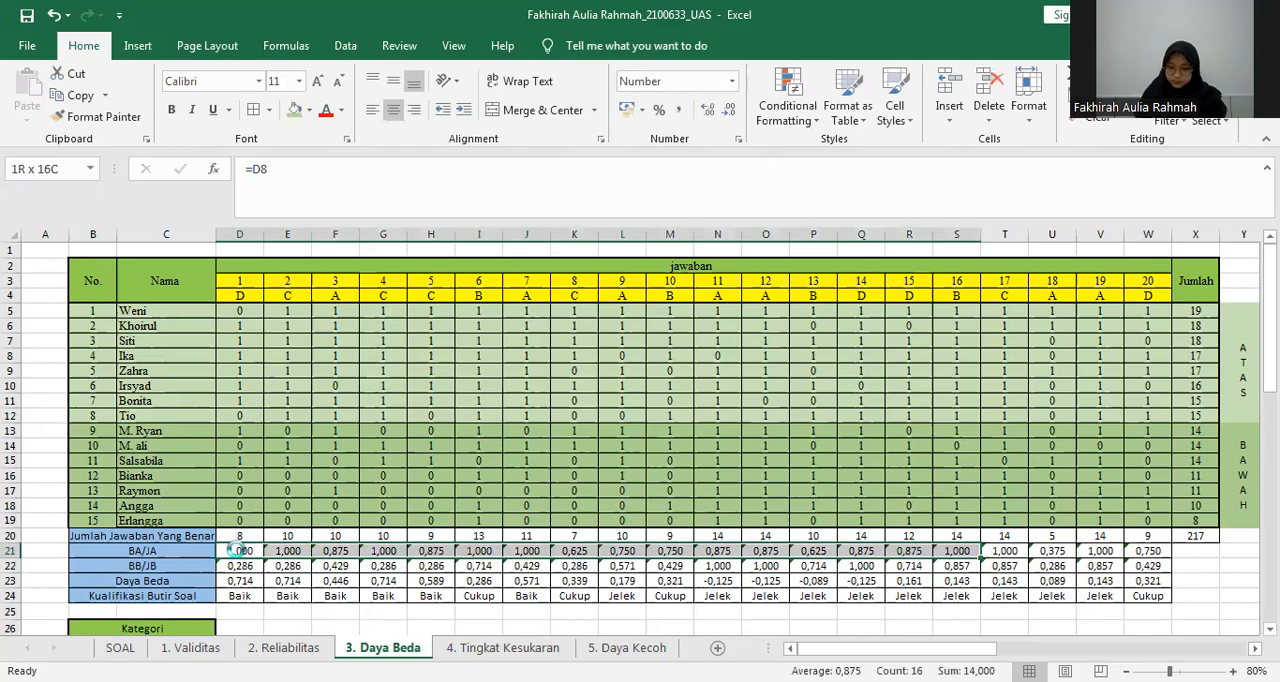
key(Delete)
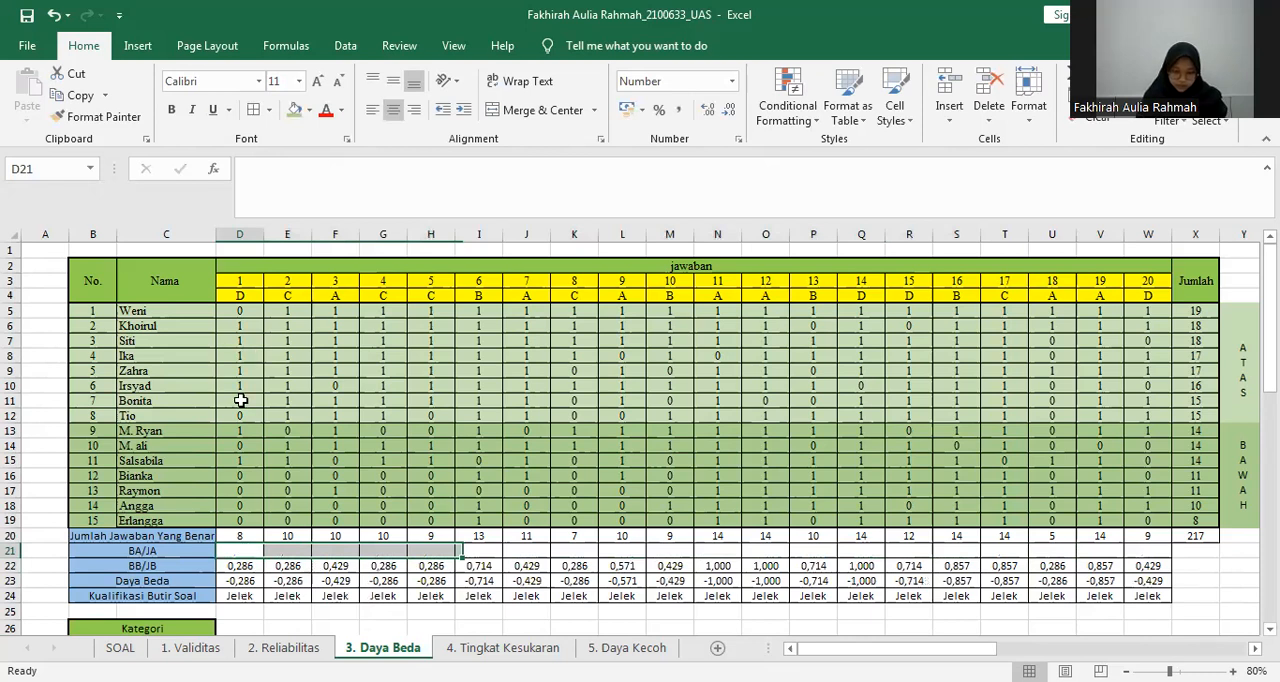
Enter =SUM(D5:D12)/8 in D21 to calculate item 1's BA/JA for the upper group.
text(=SUM()
drag(240, 311, 240, 416)
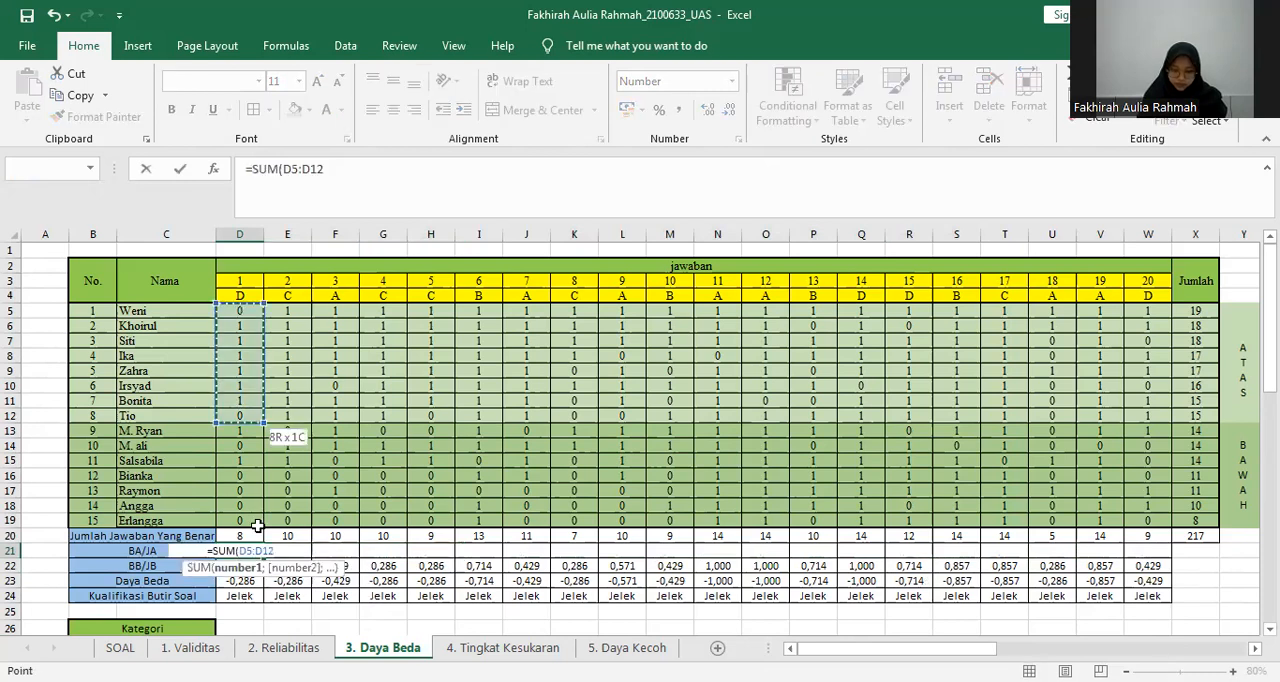
key(ctrl+Return)
click(337, 172)
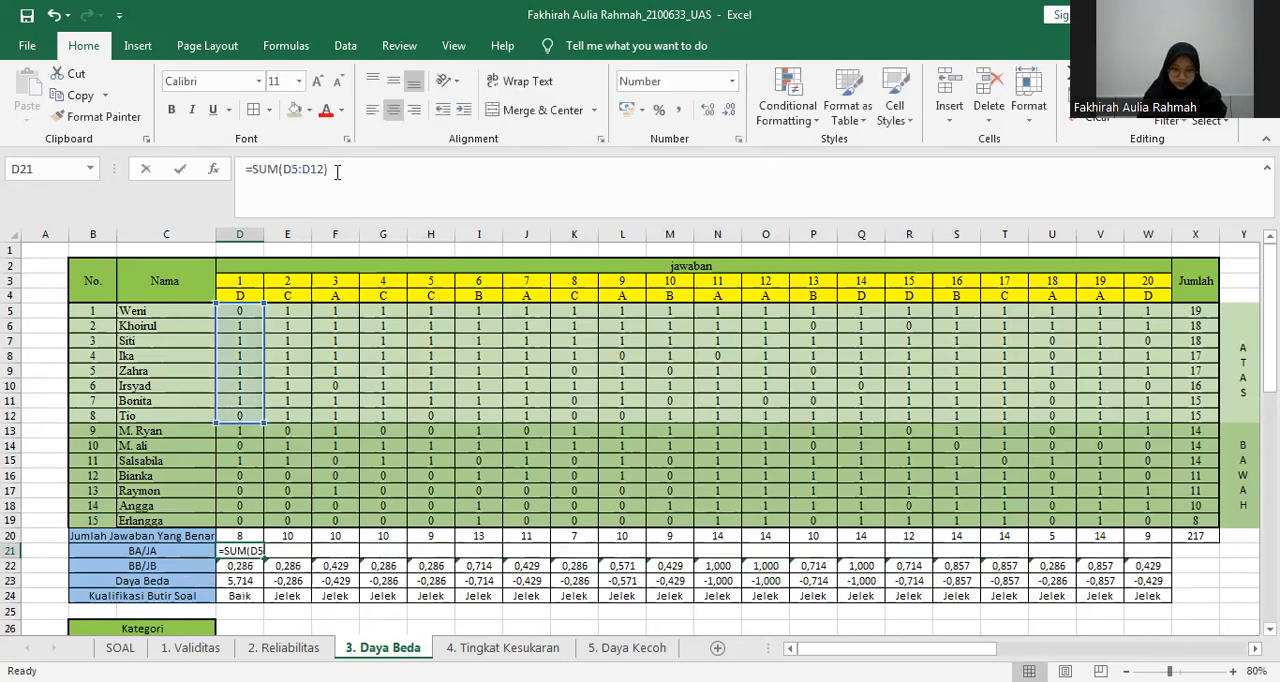
text(/)
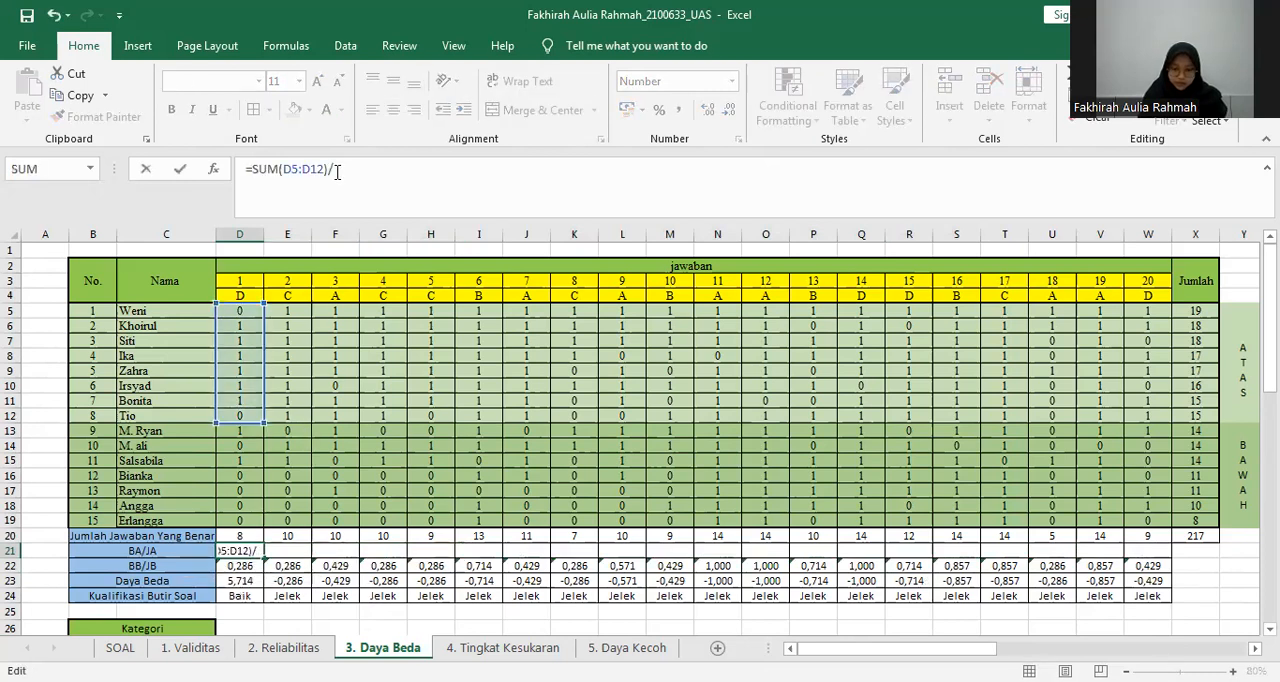
text(8)
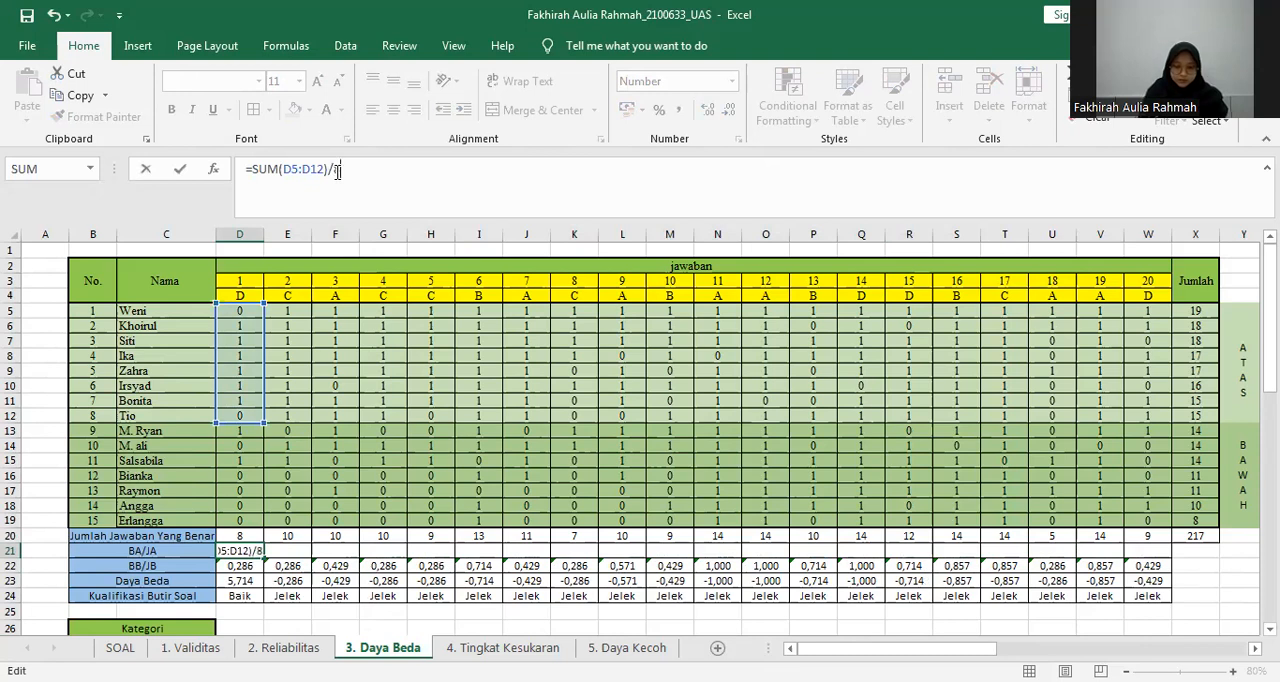
key(Return)
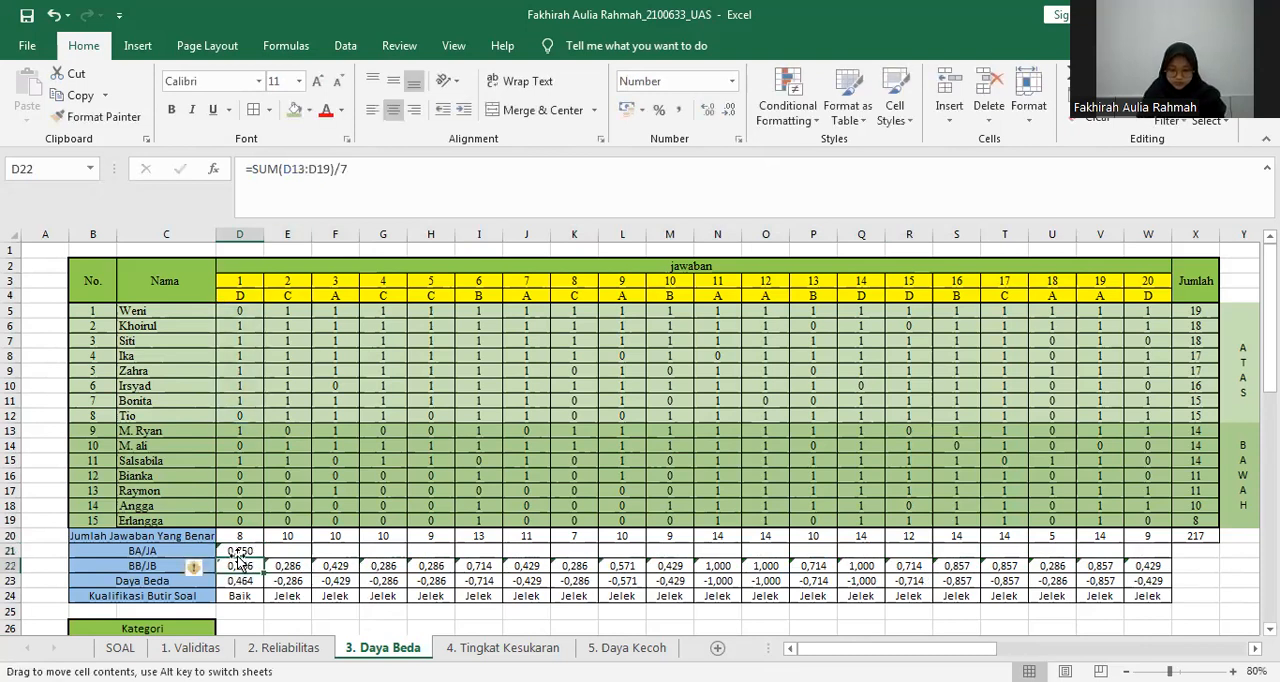
Fill the BA/JA formula from D21 across the row to W21.
click(240, 548)
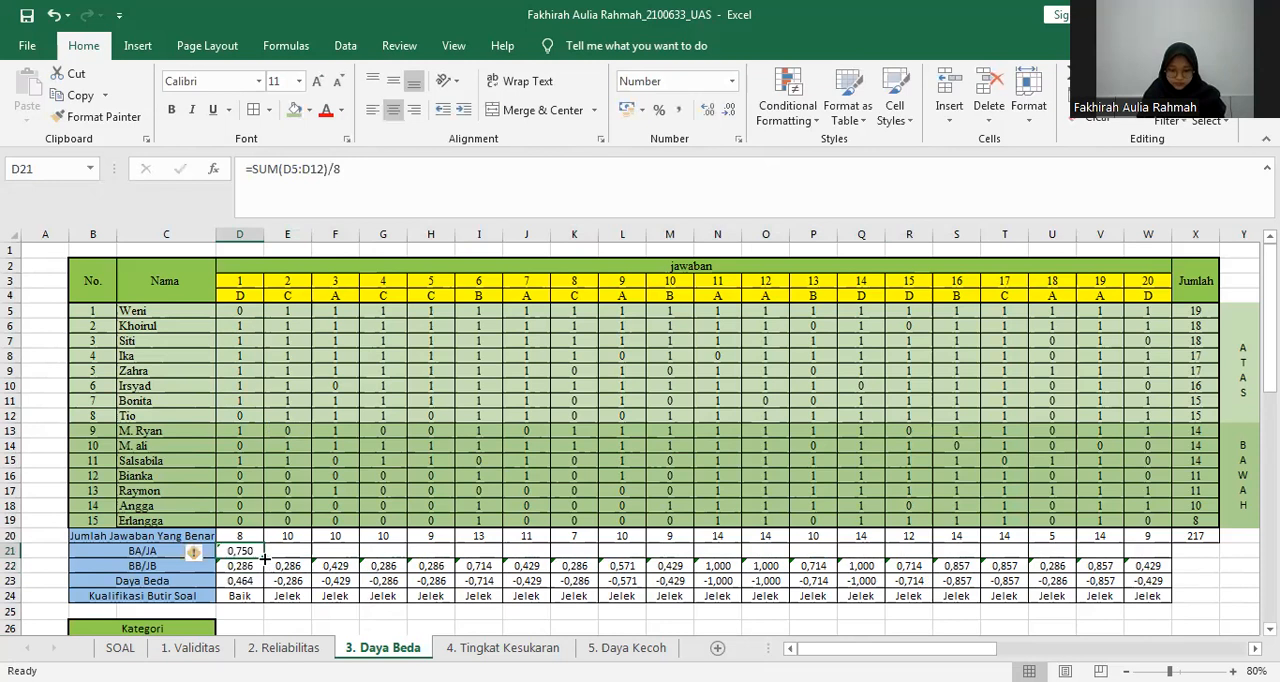
drag(264, 557, 973, 550)
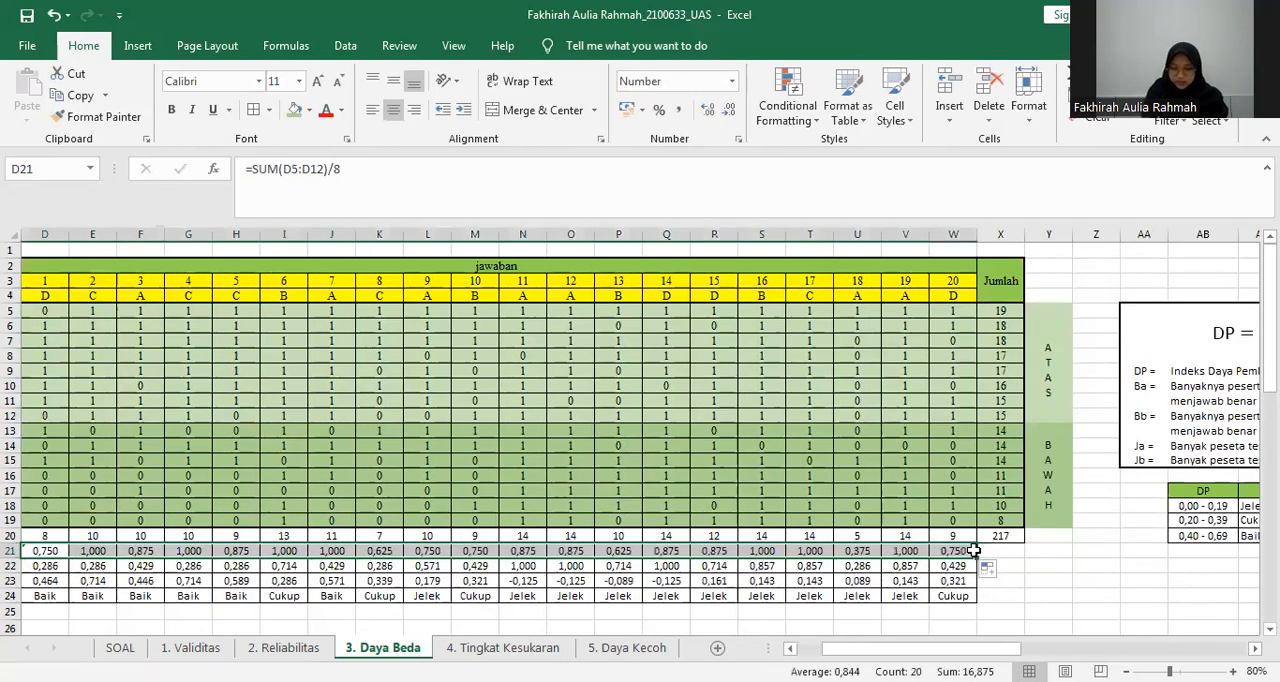
drag(977, 644, 895, 645)
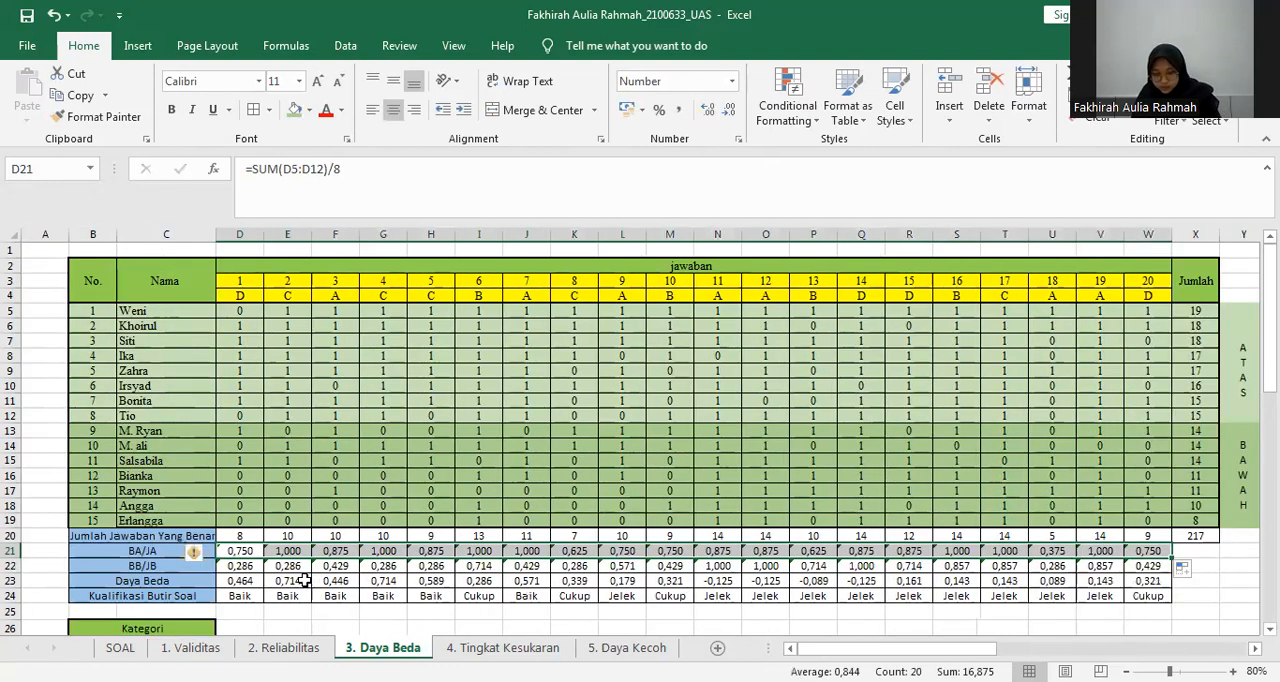
Examine the lower-group (BAWAH) answers in D13:D19 and the BB/JB formula in D22 that uses them.
click(304, 580)
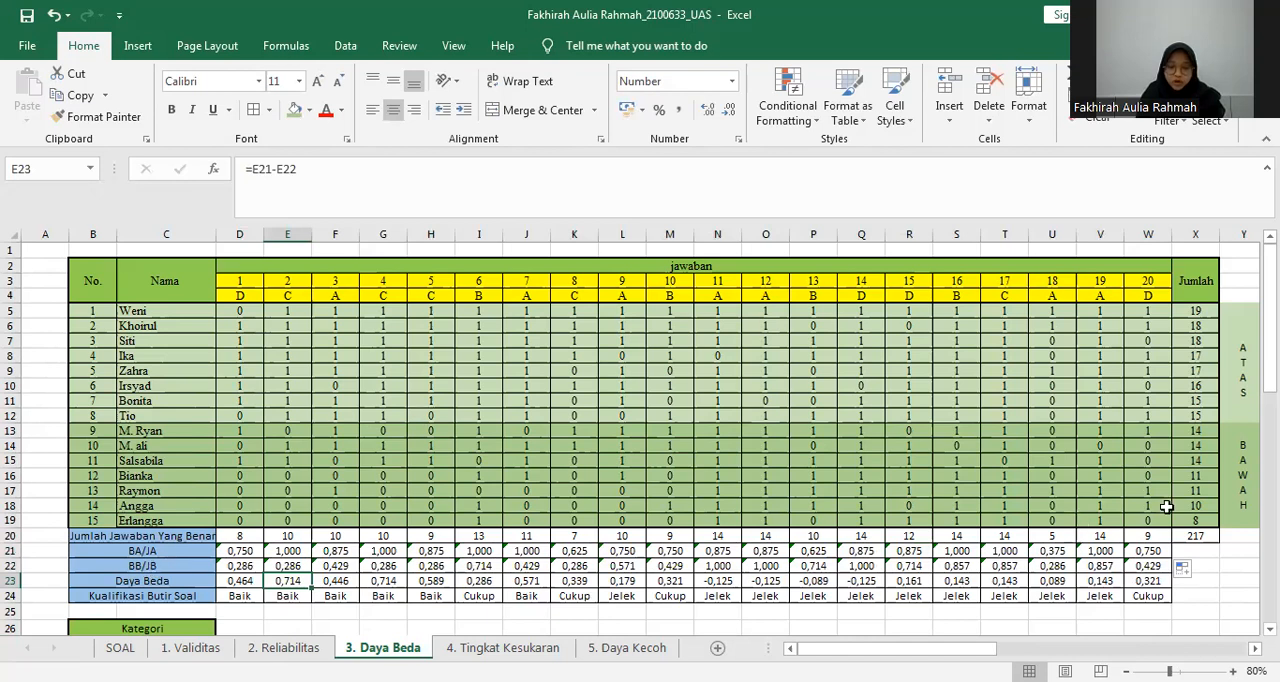
click(1243, 445)
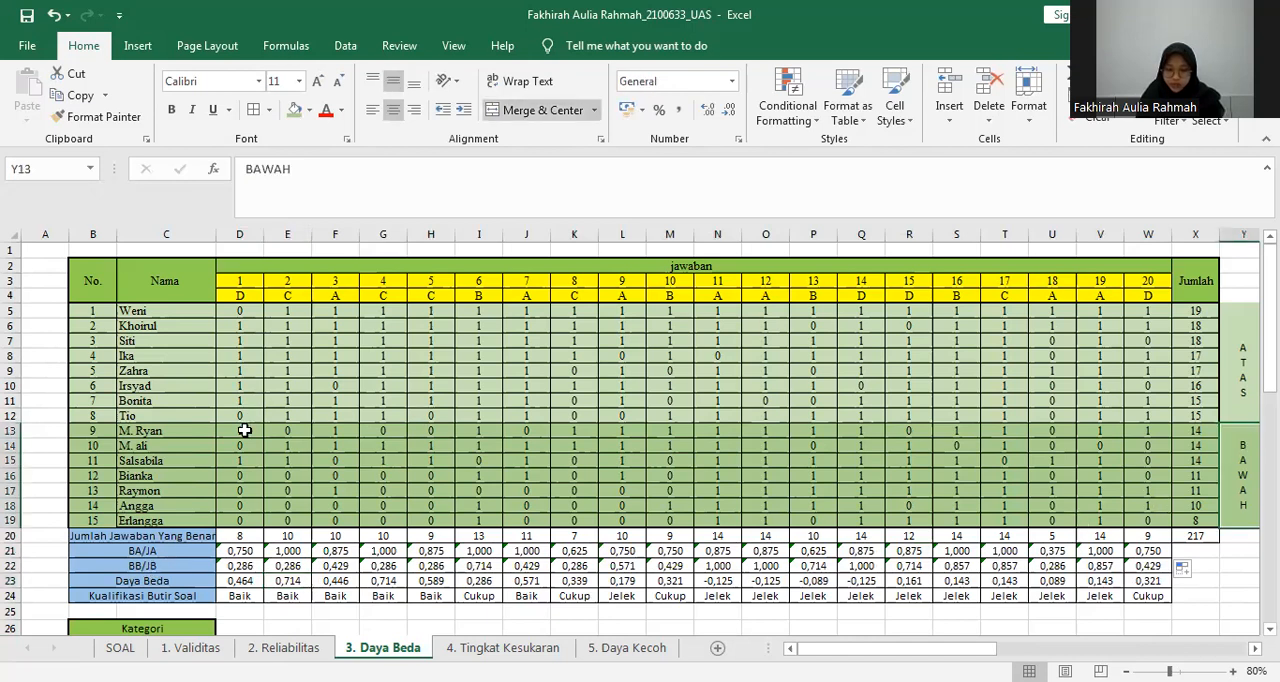
drag(240, 430, 242, 516)
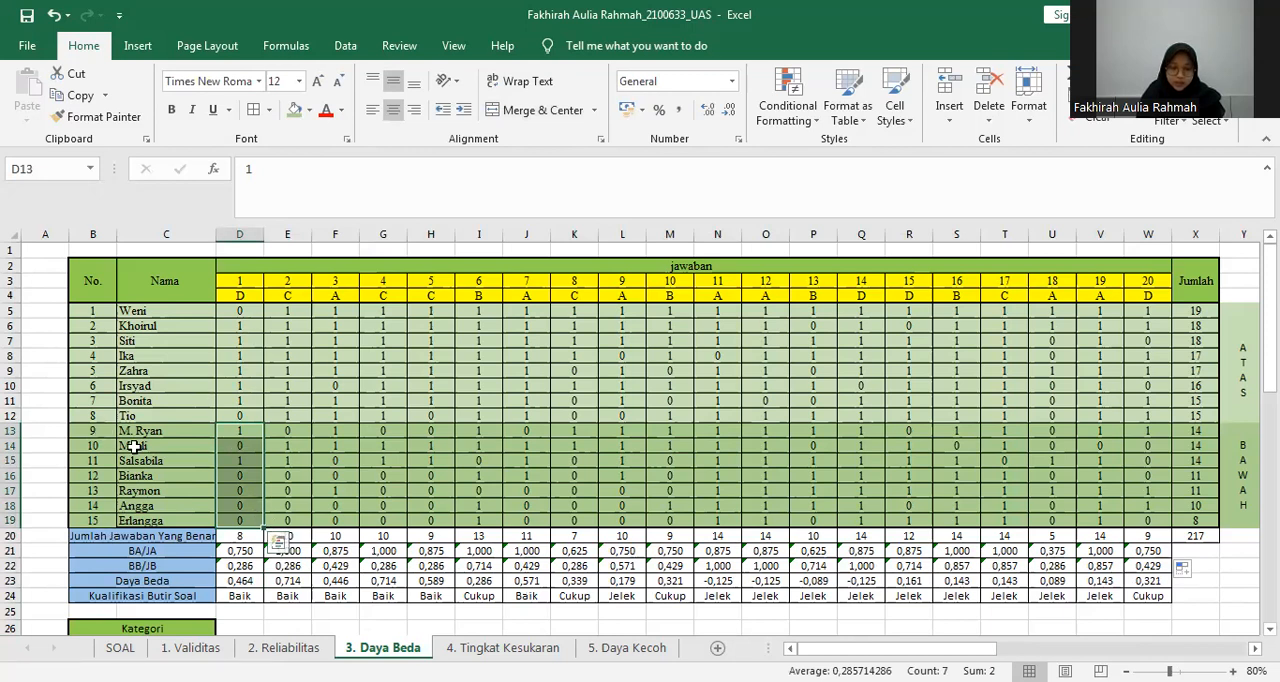
click(237, 569)
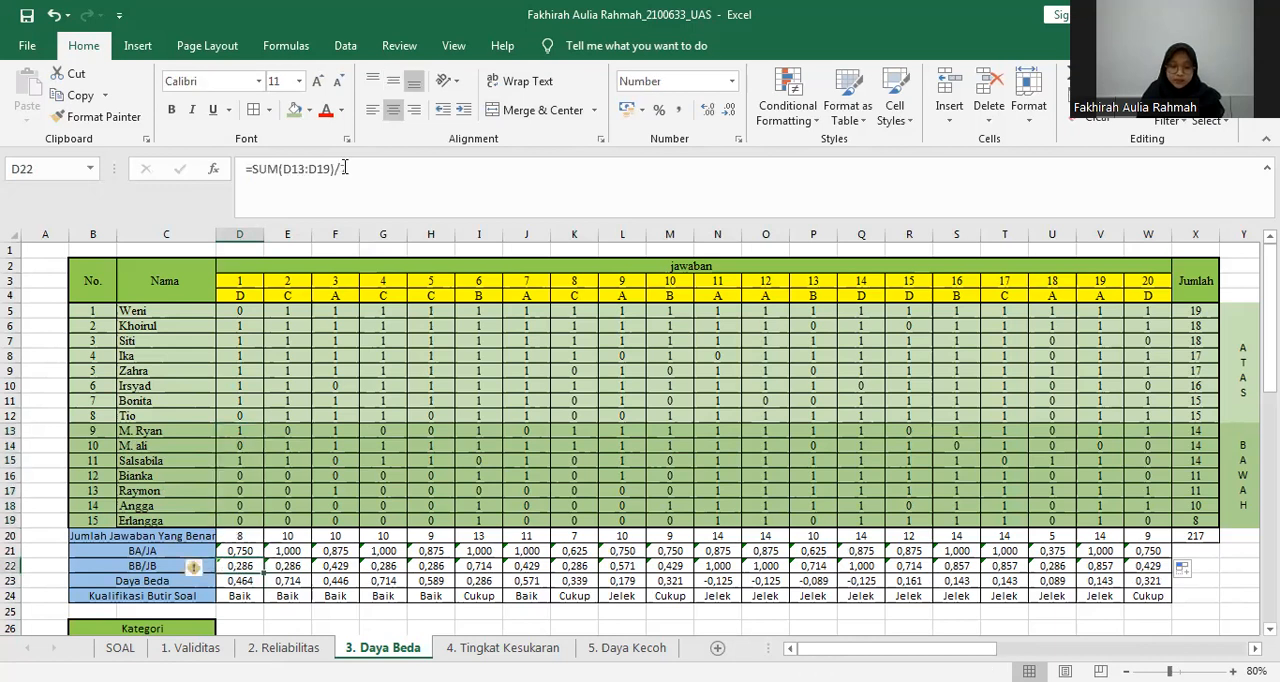
click(212, 170)
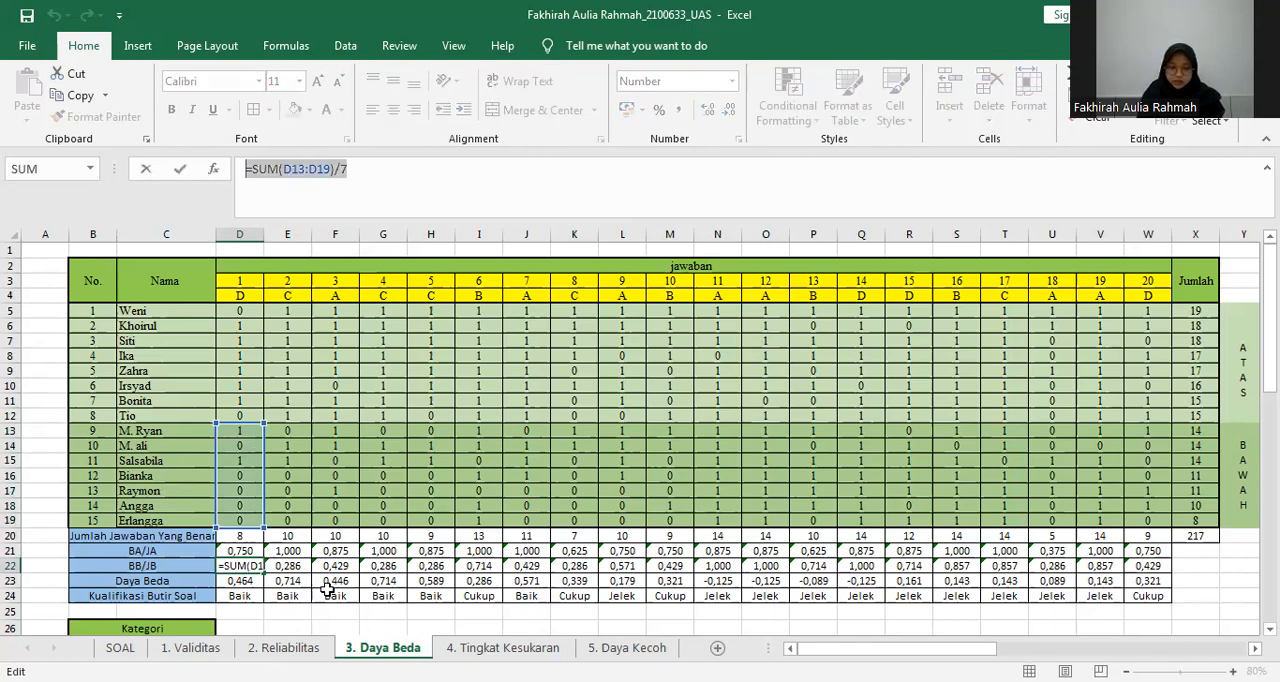
key(Return)
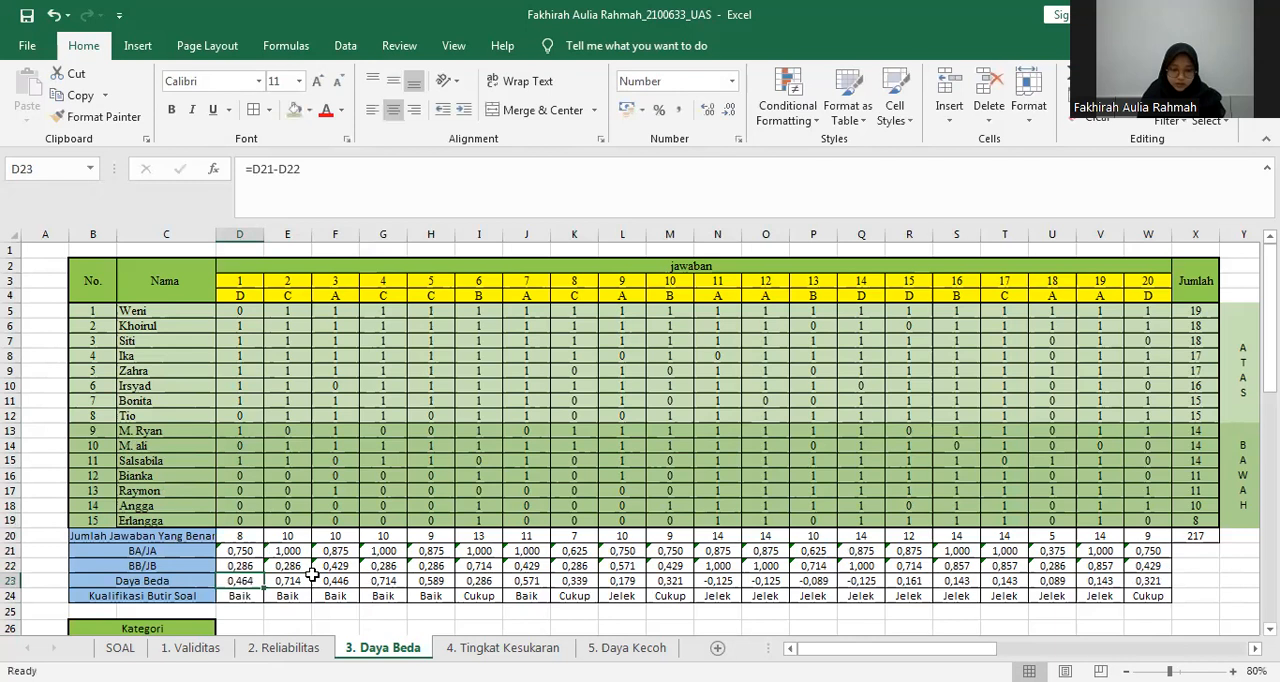
Examine the Daya Beda formula in D23 for item 1.
double_click(245, 580)
key(Return)
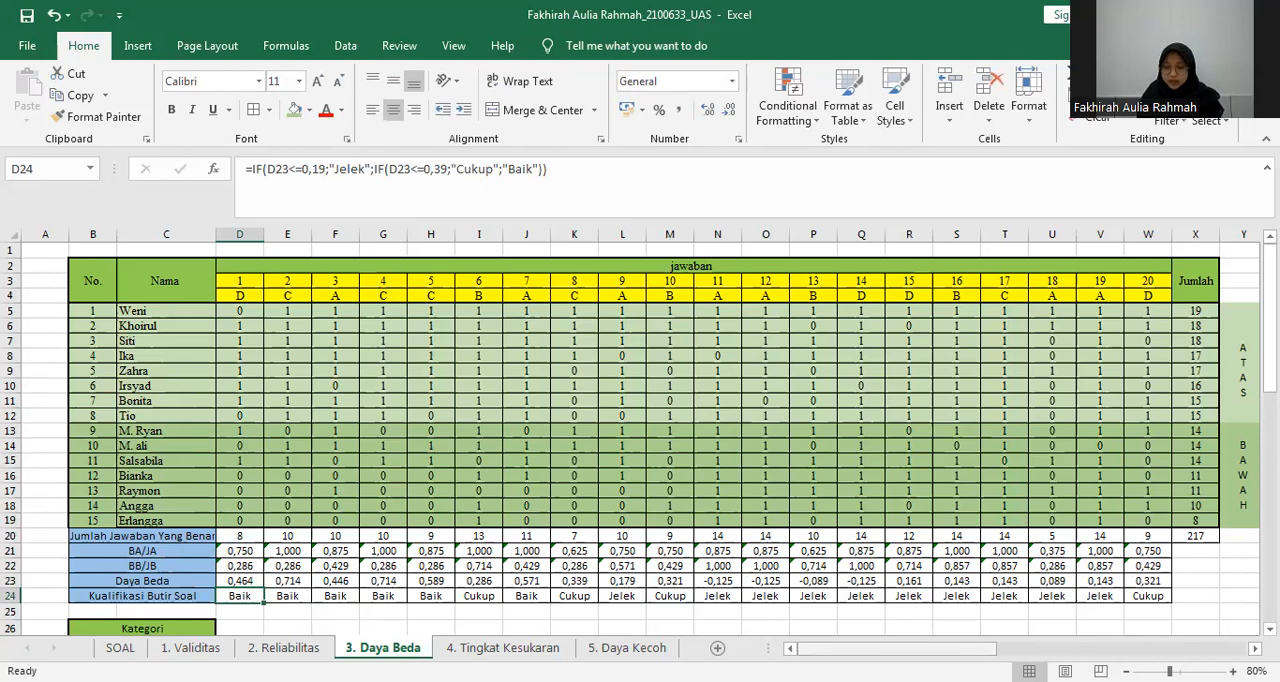
Highlight the DP discrimination index equation beside the answer table with an orange fill.
scroll(921, 318, right, 6)
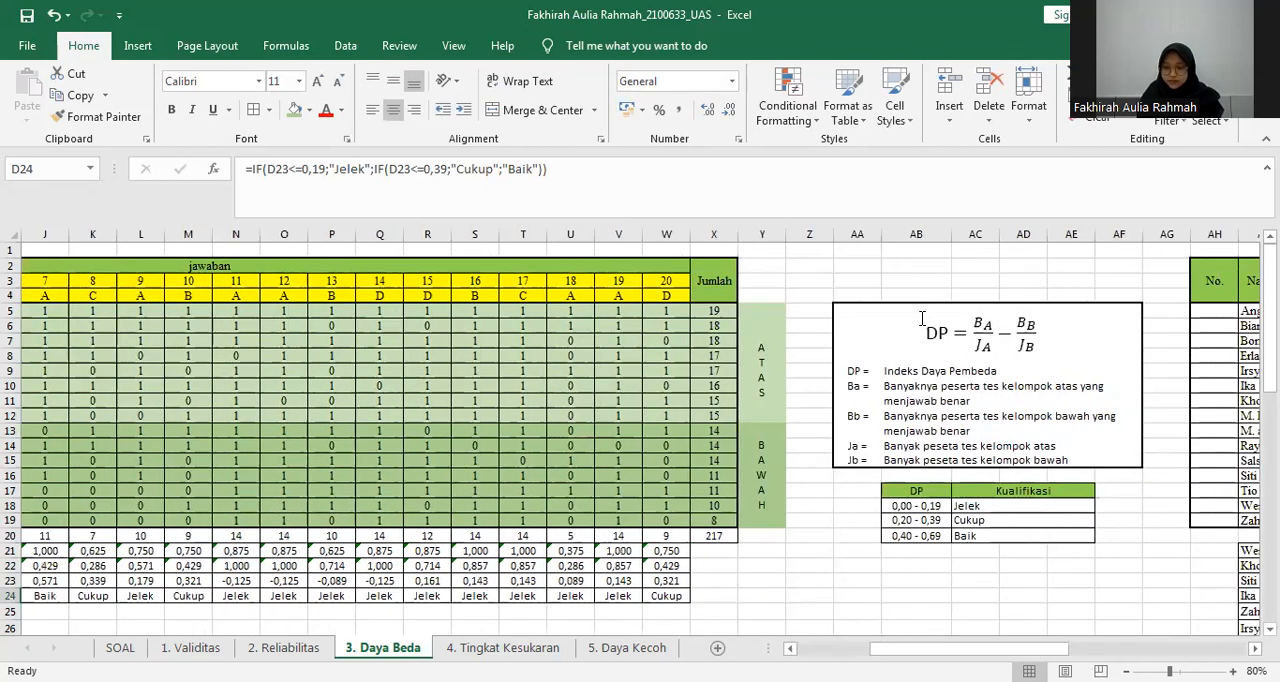
click(925, 318)
click(296, 108)
click(858, 537)
click(1027, 338)
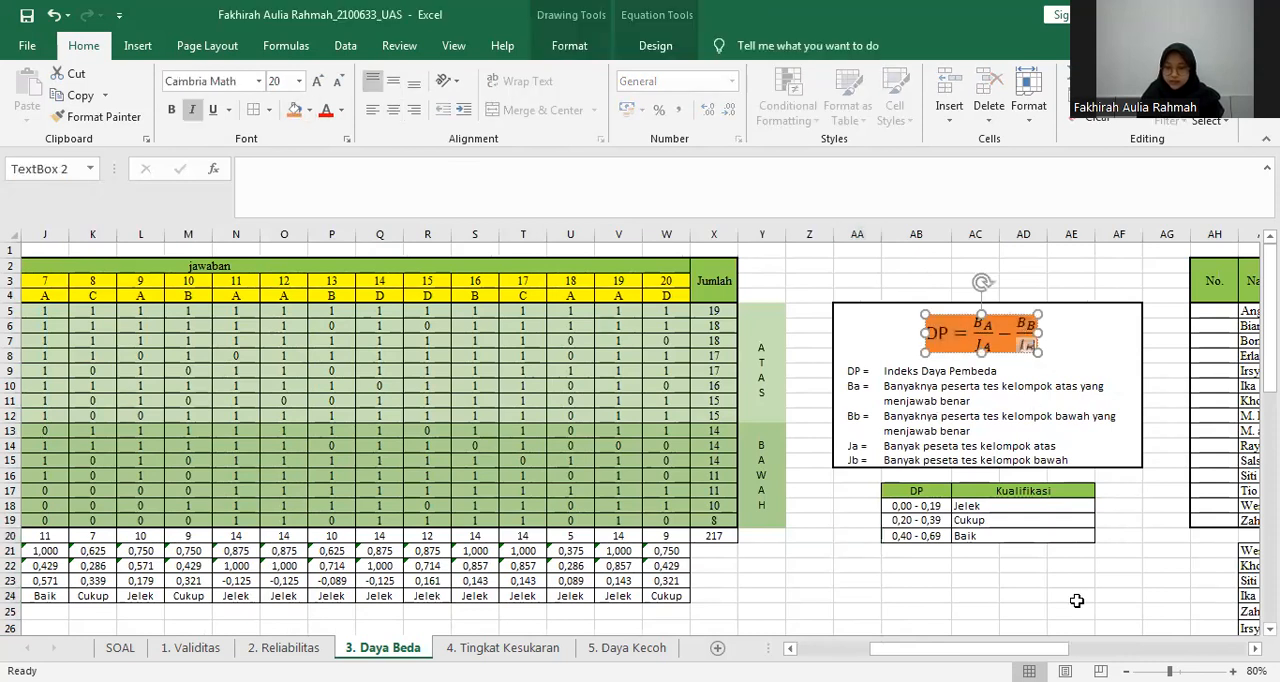
Examine how the Daya Beda formula in D23 subtracts BB/JB in D22 from BA/JA in D21.
scroll(600, 576, left, 5)
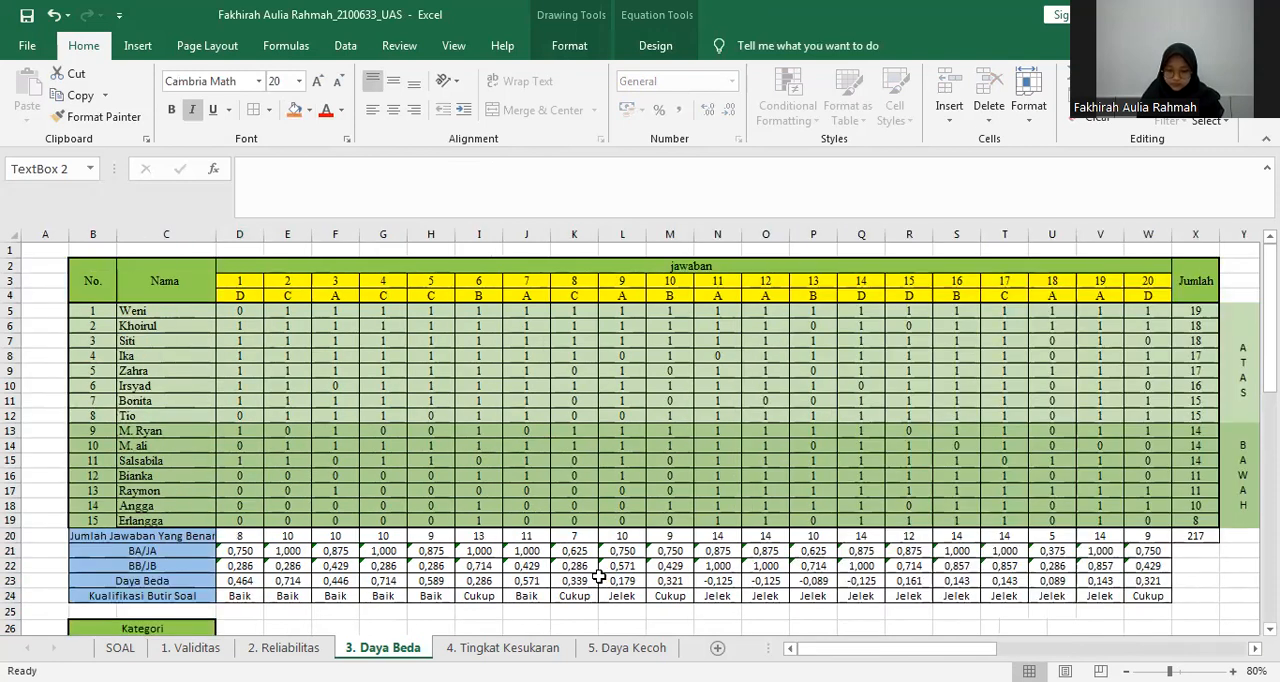
click(250, 581)
key(F2)
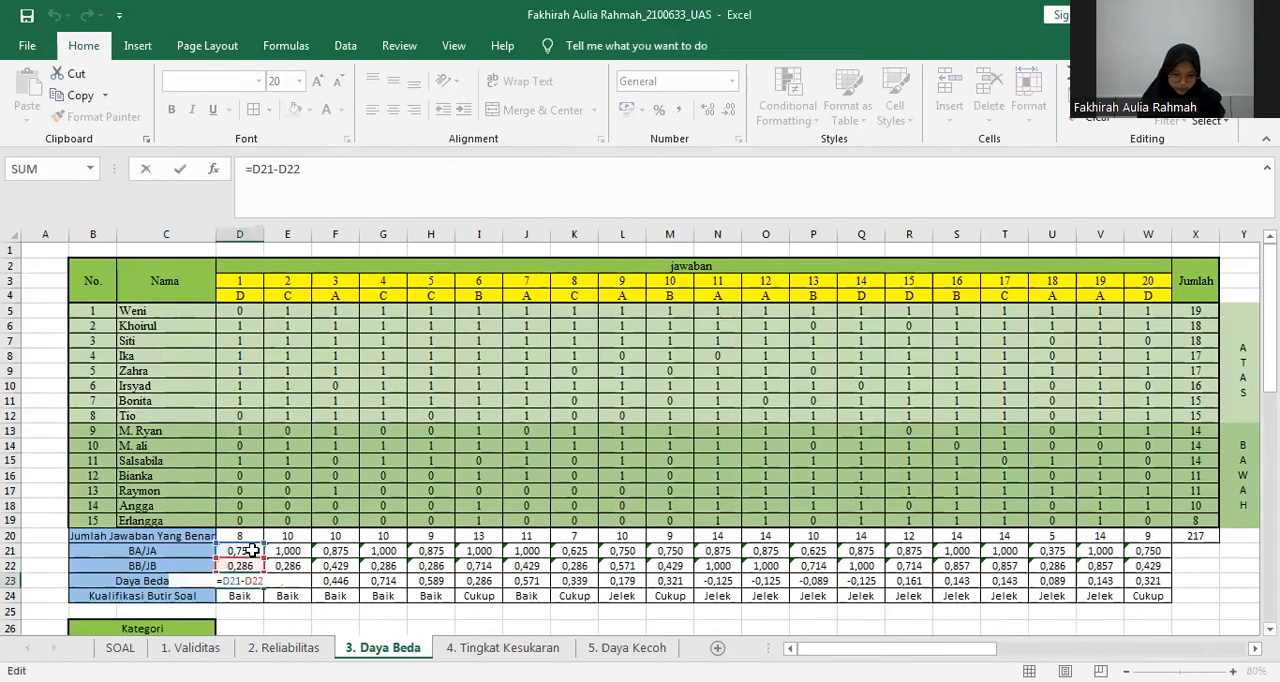
click(252, 551)
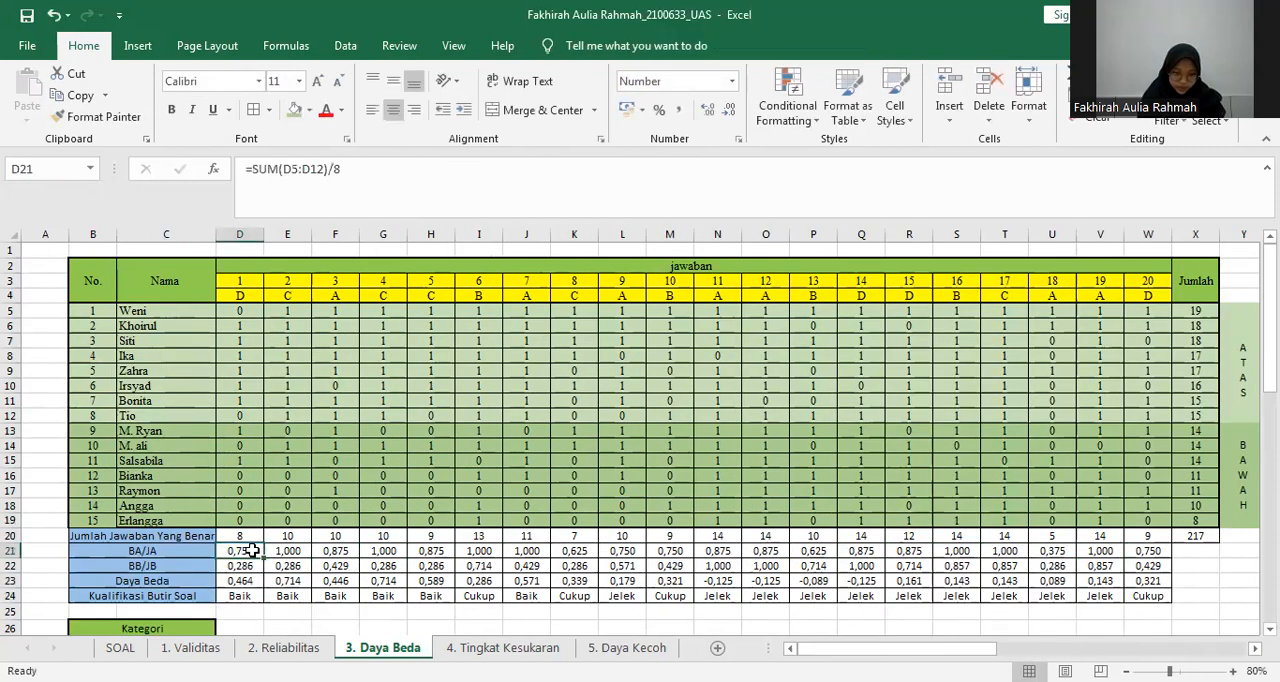
double_click(247, 581)
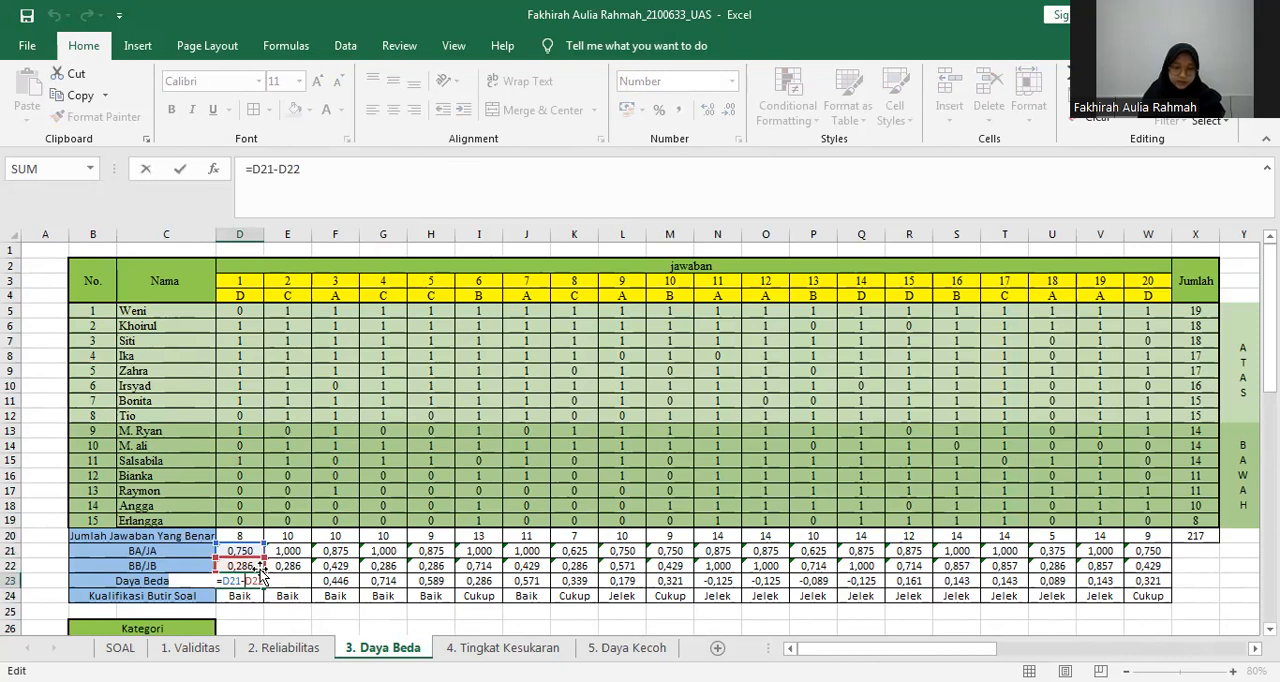
key(Return)
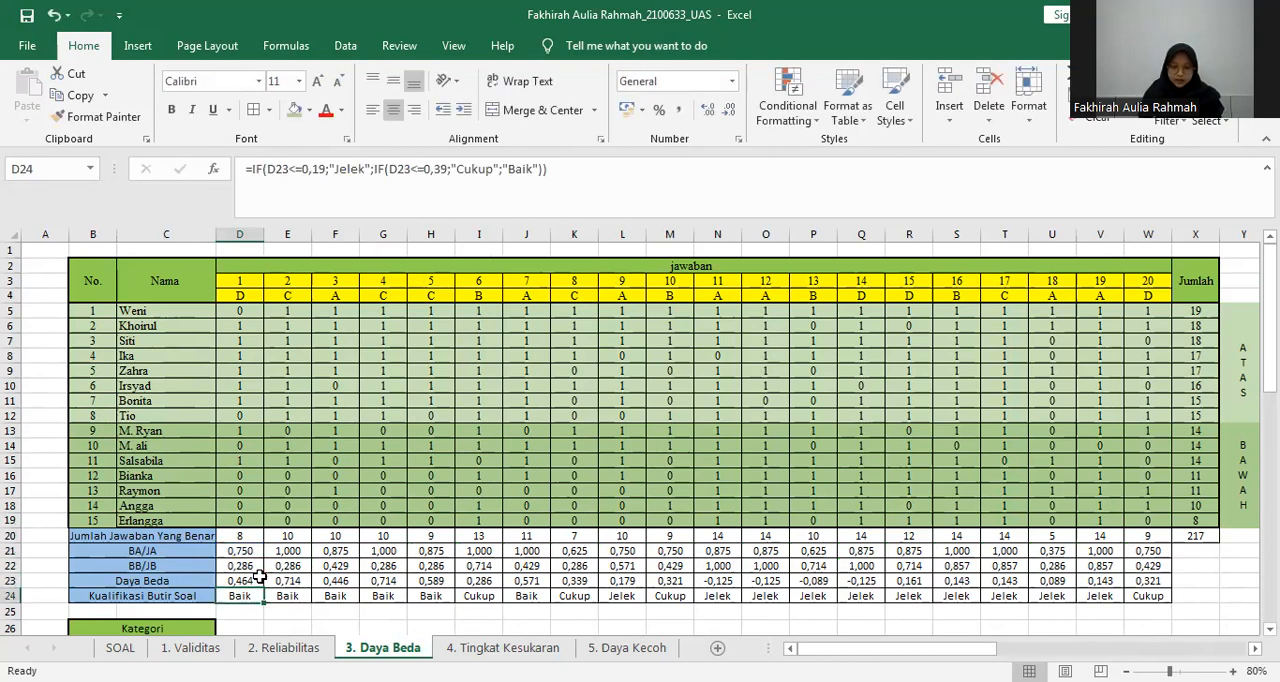
Fill the Daya Beda formula from D23 across the row to W23.
click(259, 580)
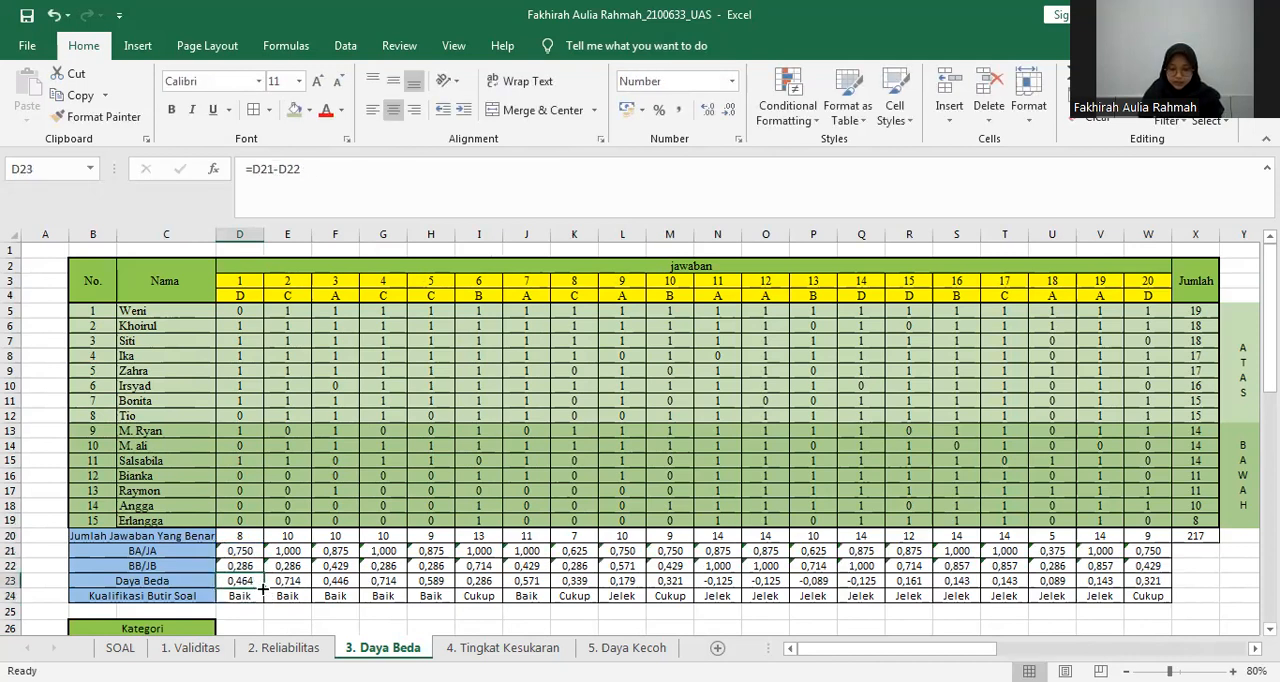
drag(1024, 562, 1152, 590)
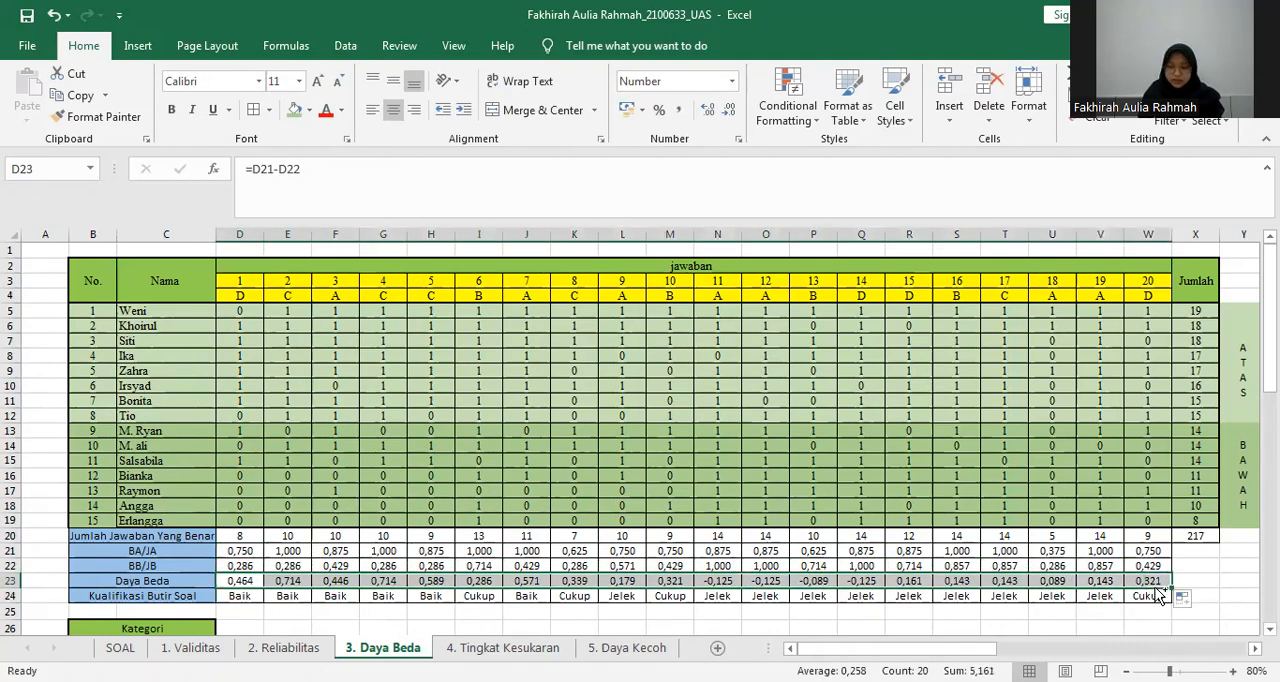
Examine the item qualification IF formula in D24 and compare its limits with the DP Kualifikasi table.
click(239, 595)
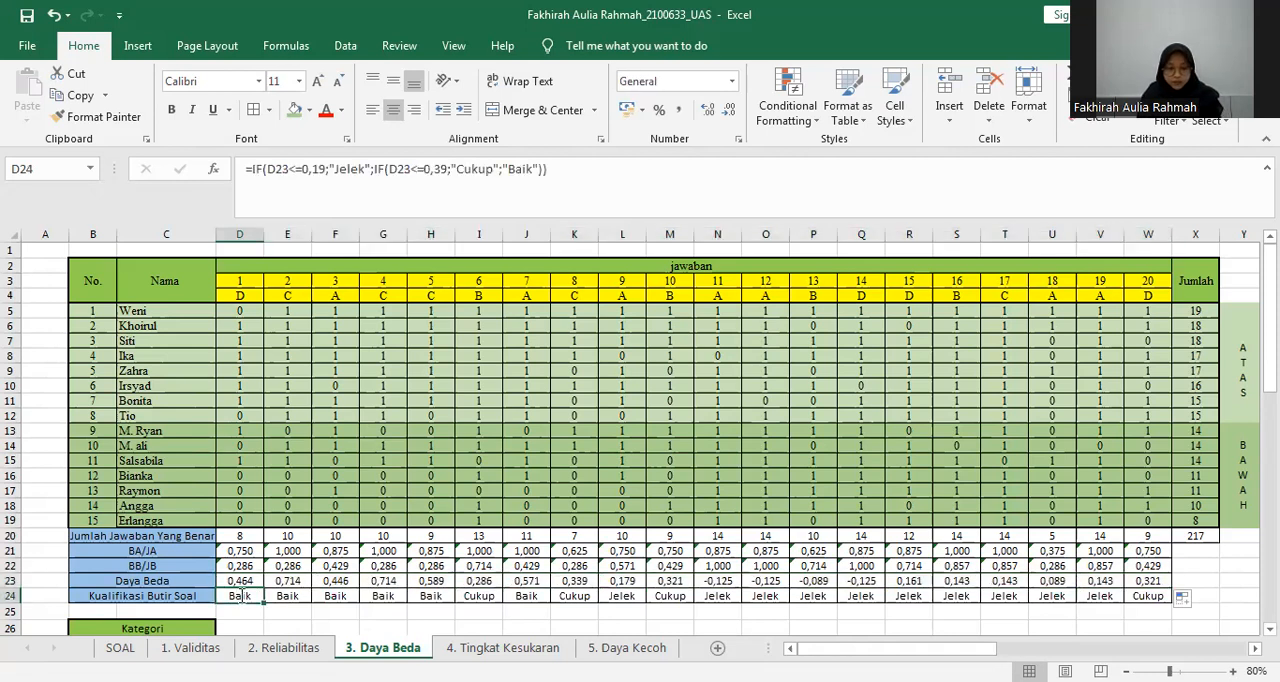
double_click(239, 595)
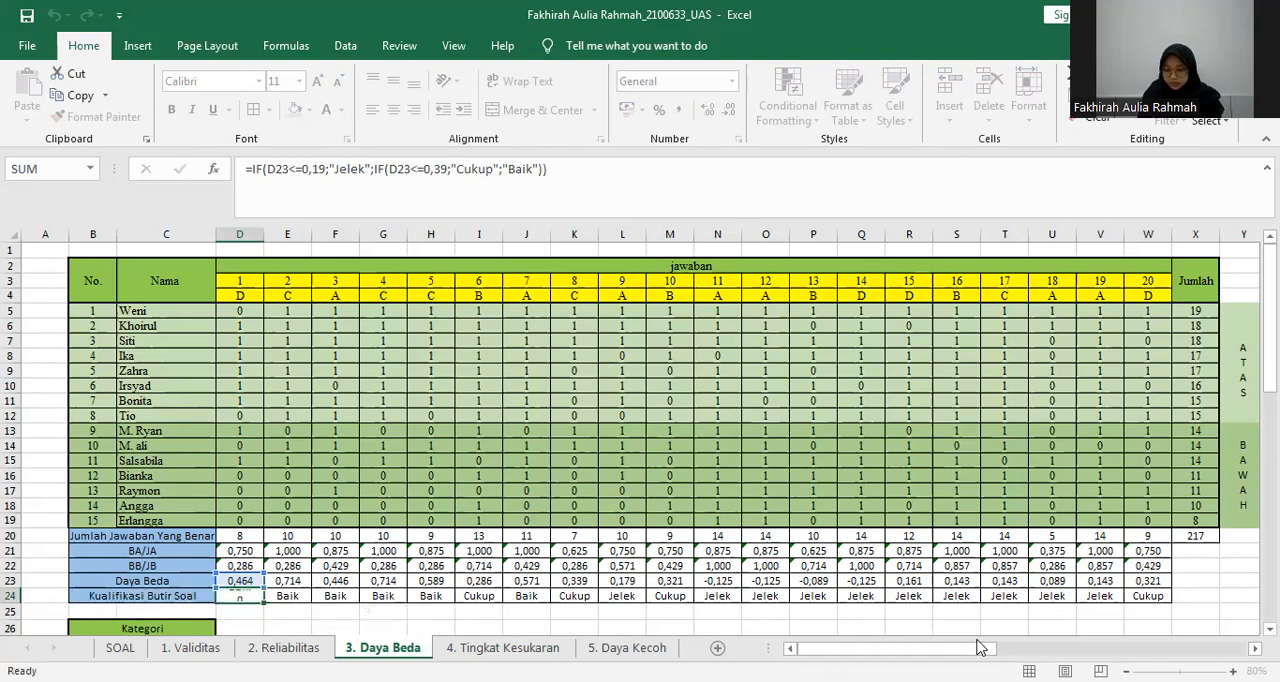
key(Return)
scroll(904, 483, right, 3)
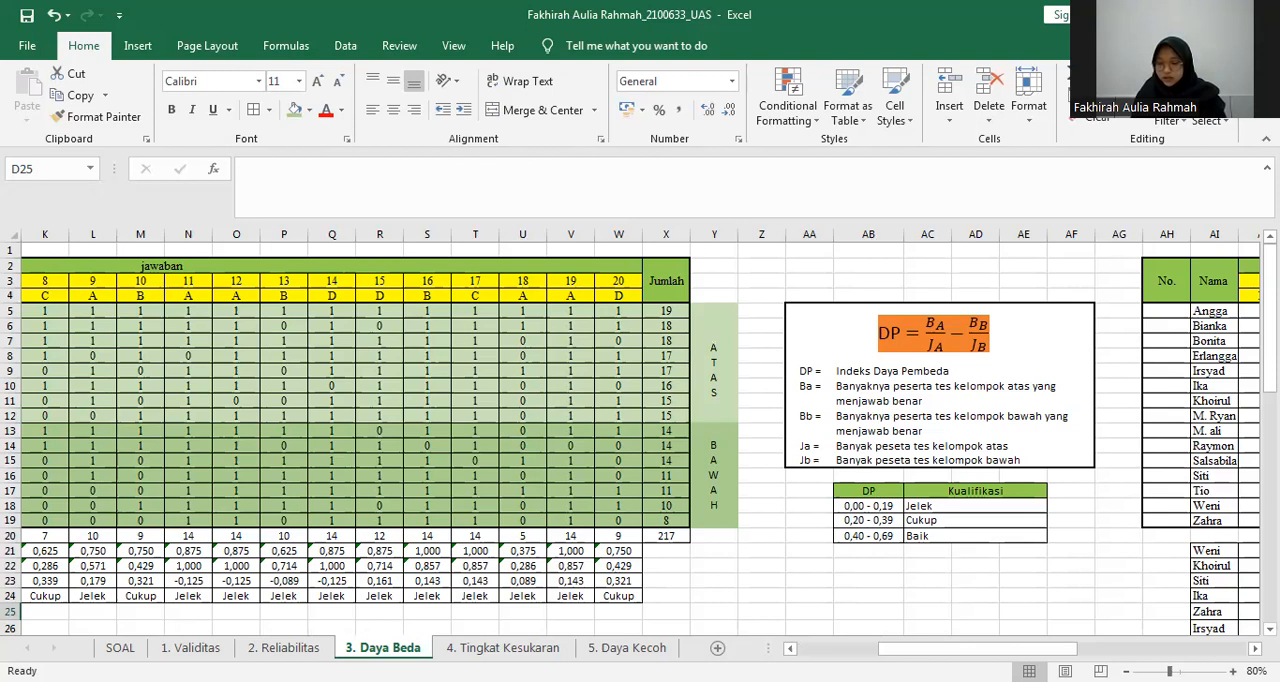
scroll(1040, 518, down, 1)
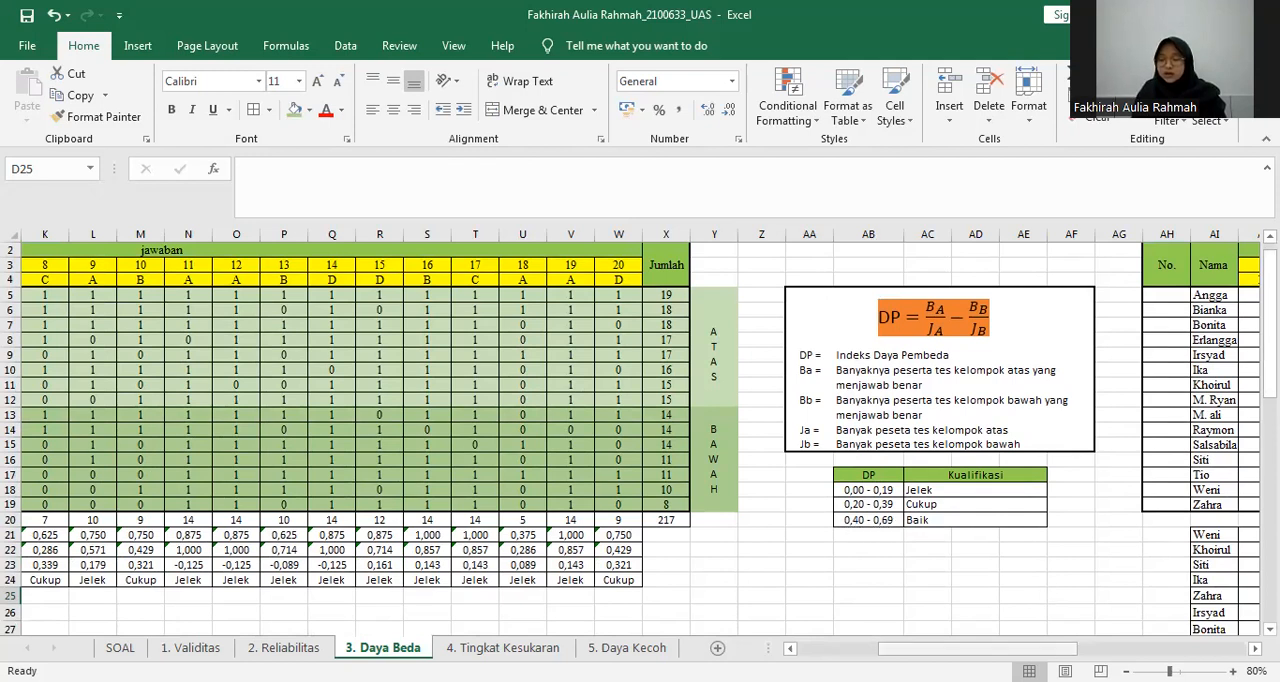
click(860, 648)
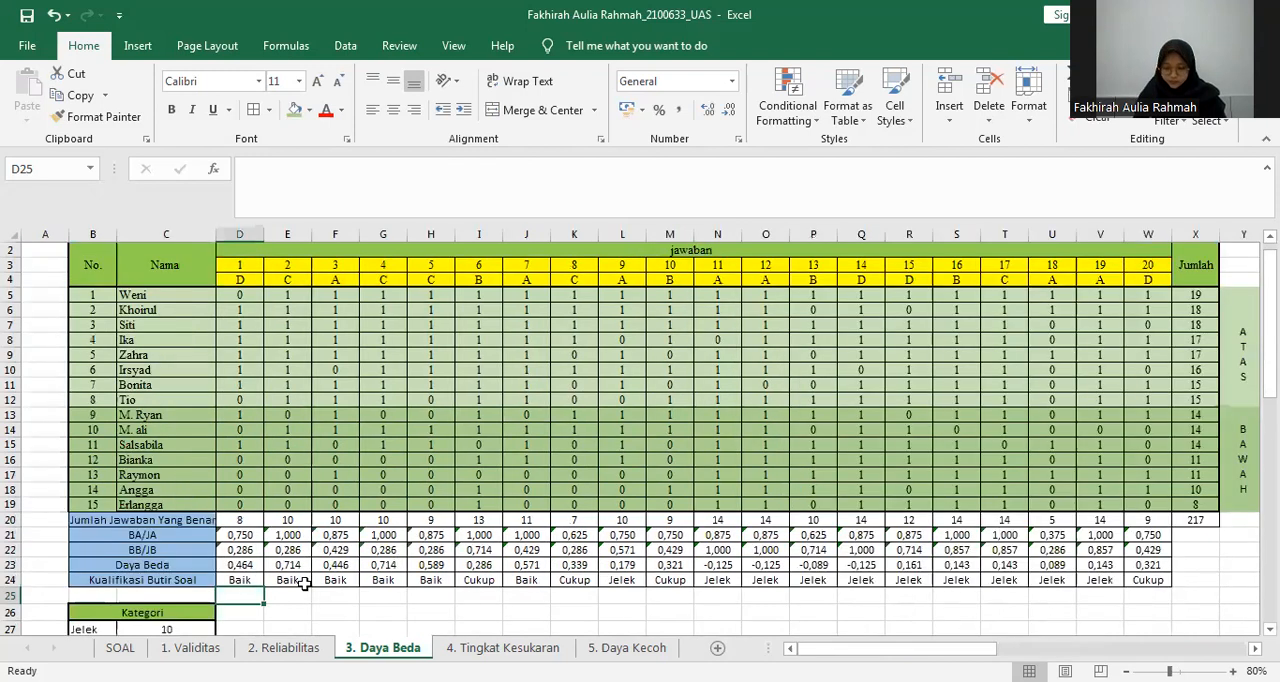
click(252, 579)
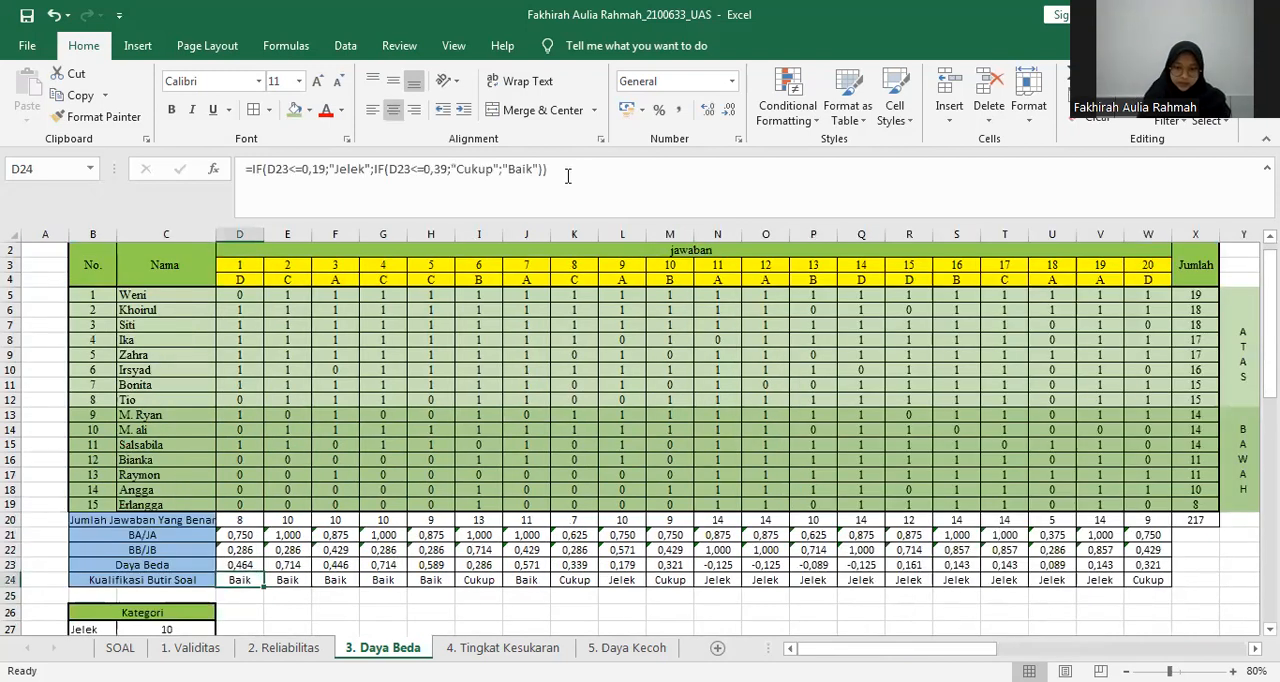
triple_click(234, 168)
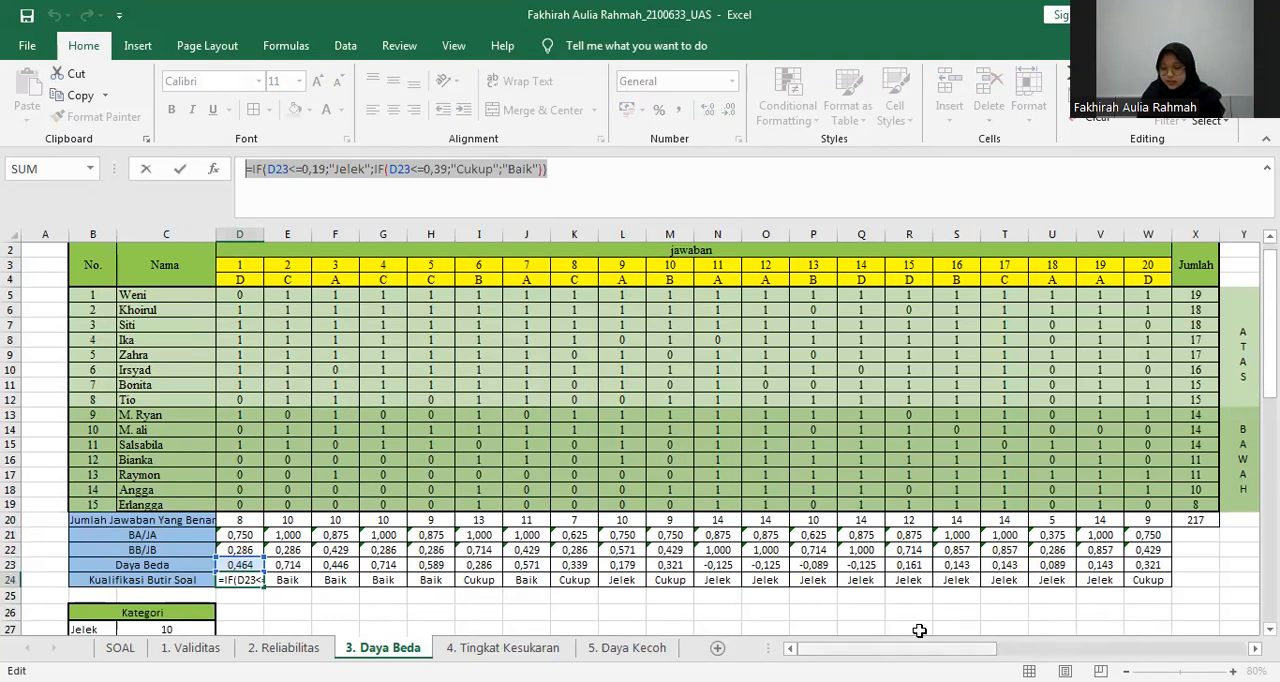
key(Return)
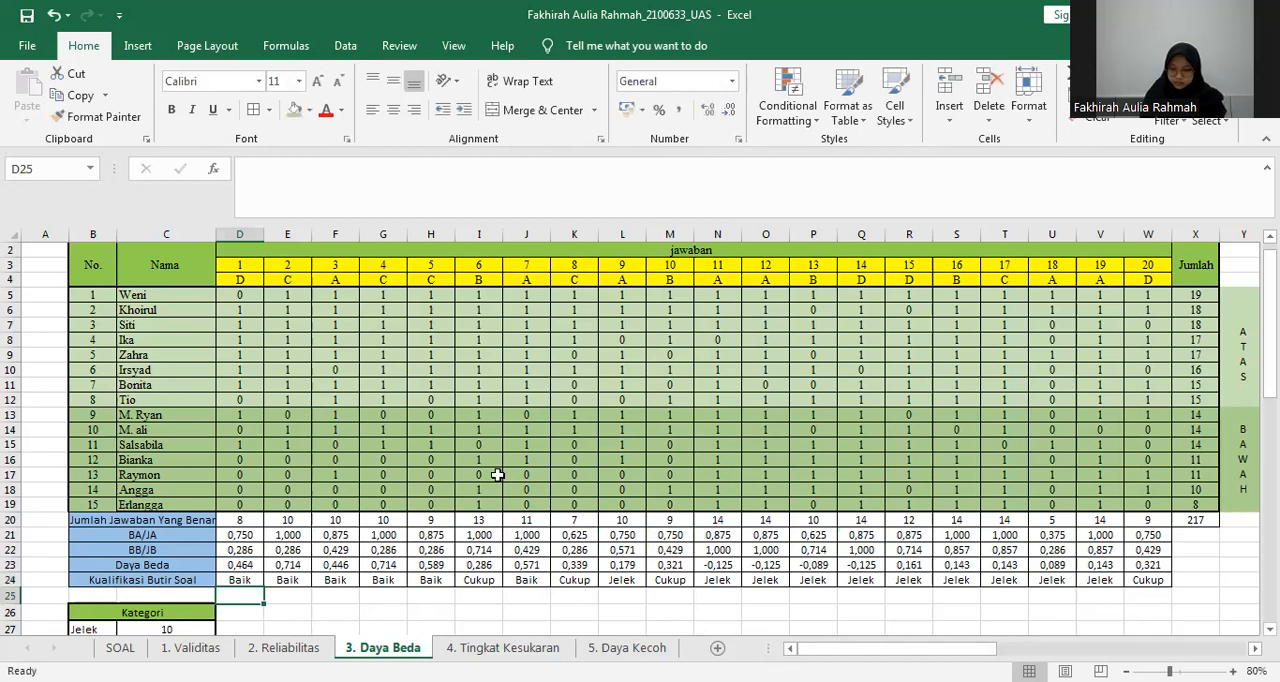
Check the Jelek count in the Kategori table against the items marked Jelek in row 24, from L24 to V24.
scroll(497, 475, down, 3)
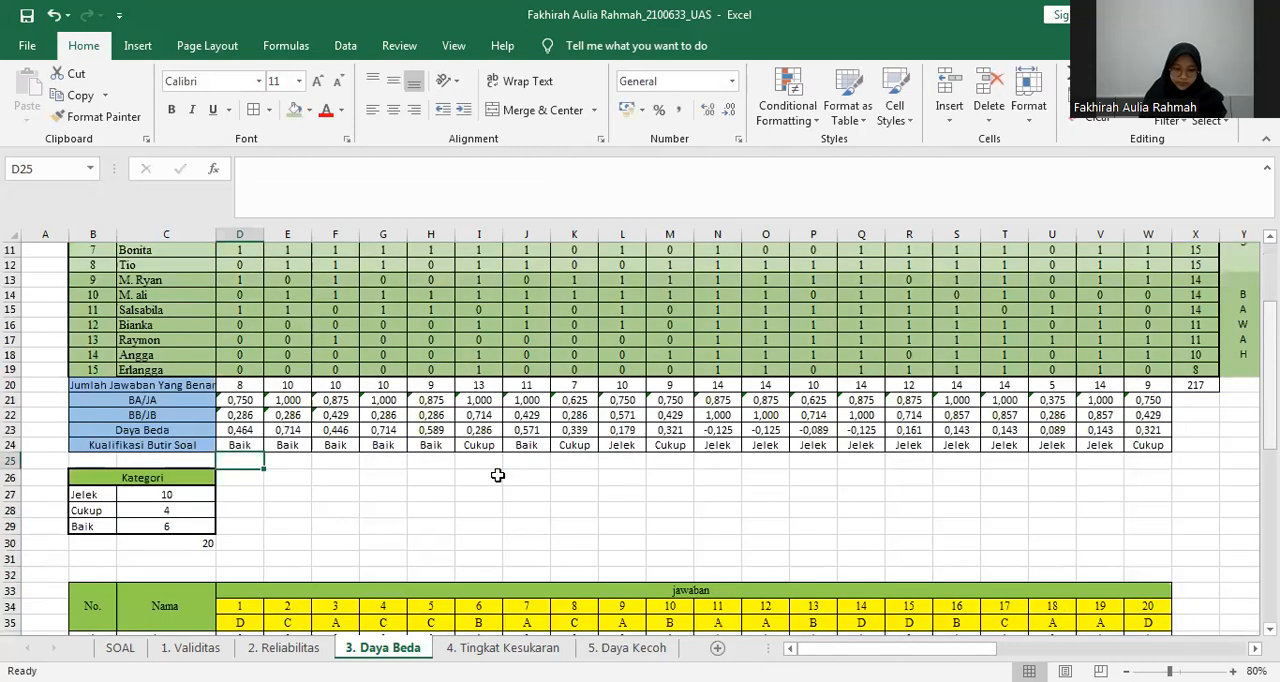
click(155, 491)
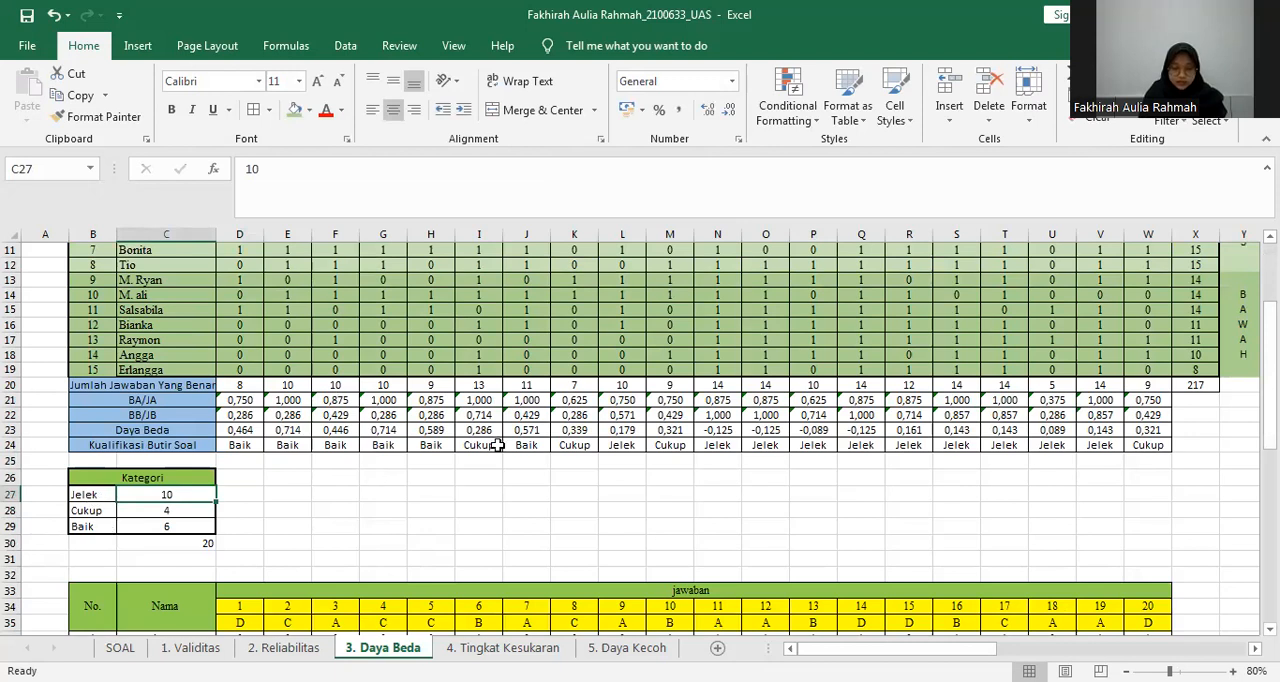
click(620, 440)
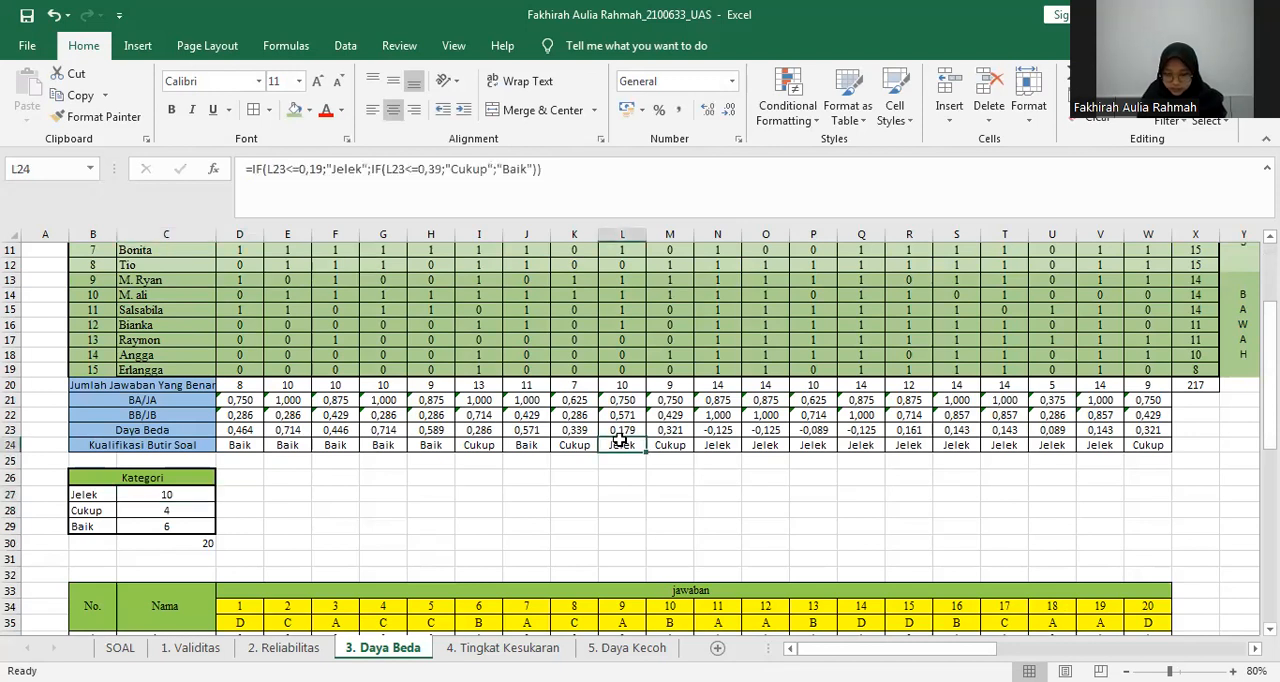
key(Right)
key(Right)
key(Right)
key(Right)
key(Right)
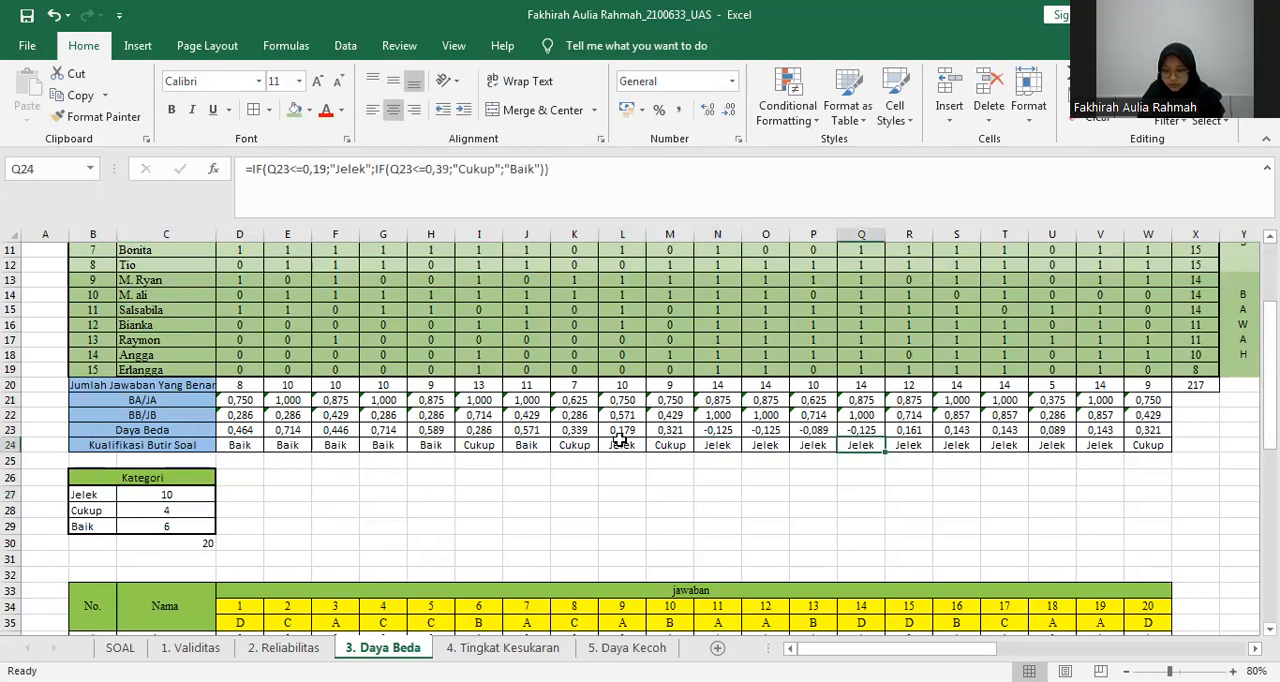
key(Right)
key(Right)
key(Right)
key(Right)
key(Right)
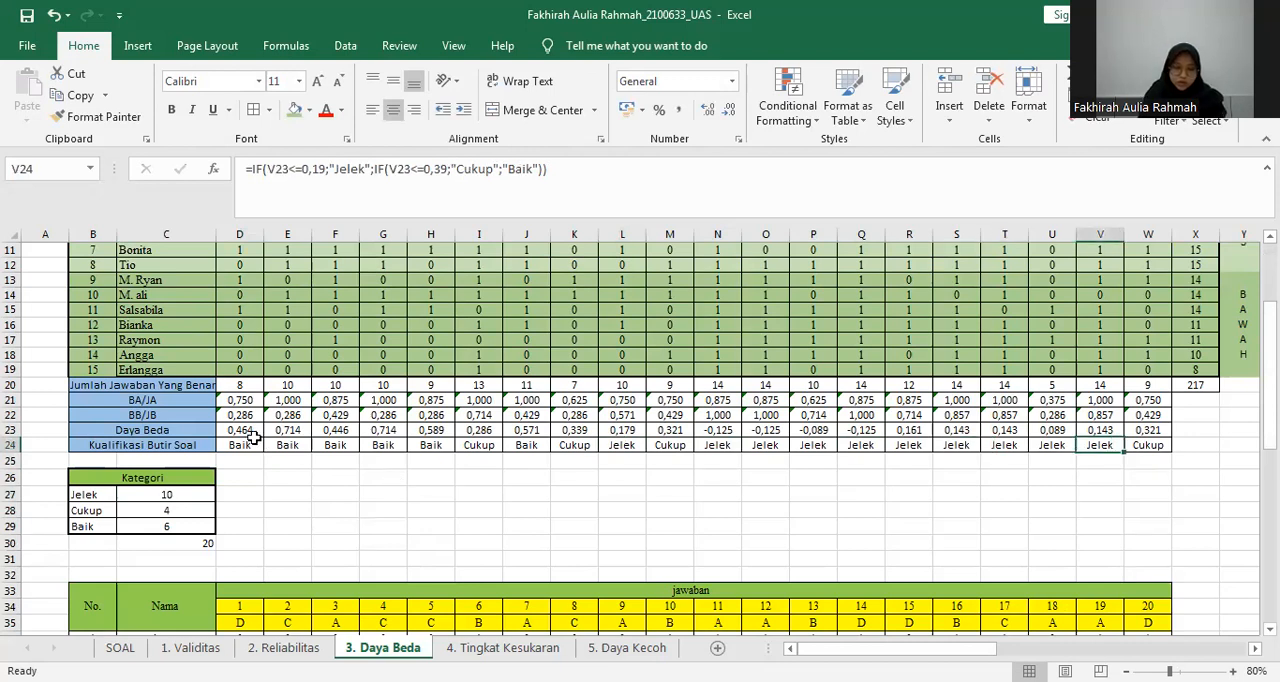
Go through the items marked Cukup in row 24, from I24 to W24, to check the Cukup count.
click(490, 445)
key(Right)
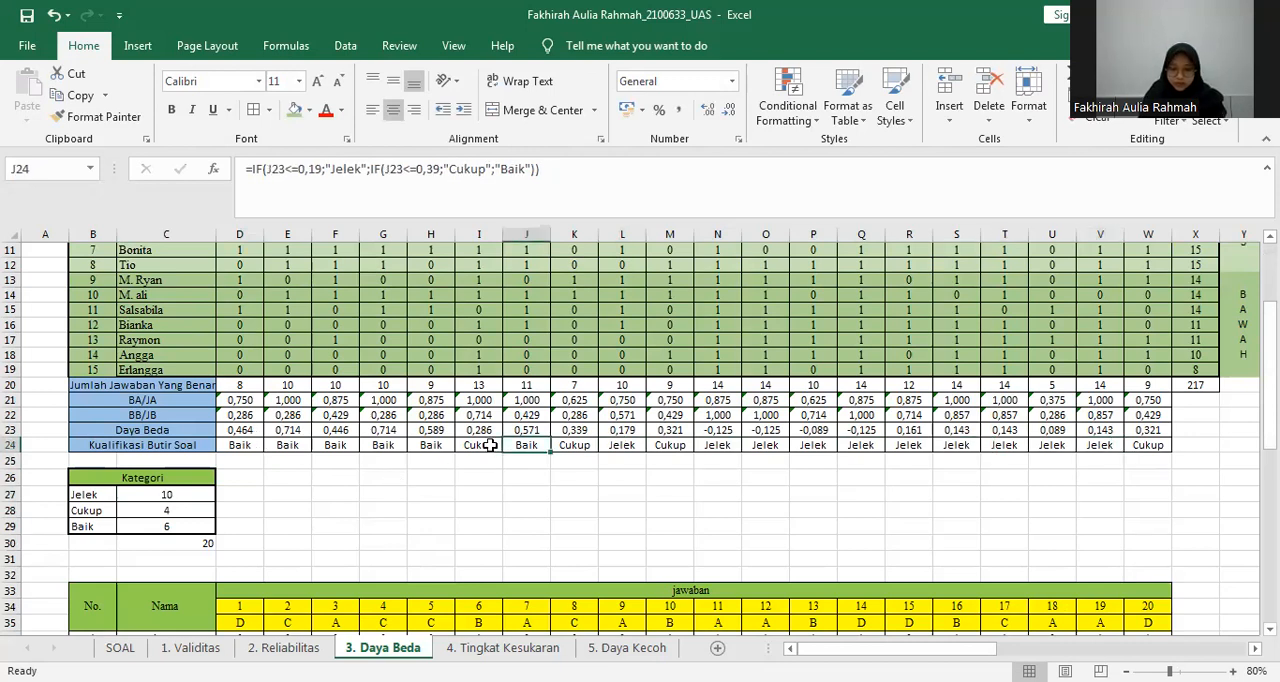
key(Right)
key(Right)
key(Right)
key(Right)
key(Right)
key(Right)
key(Right)
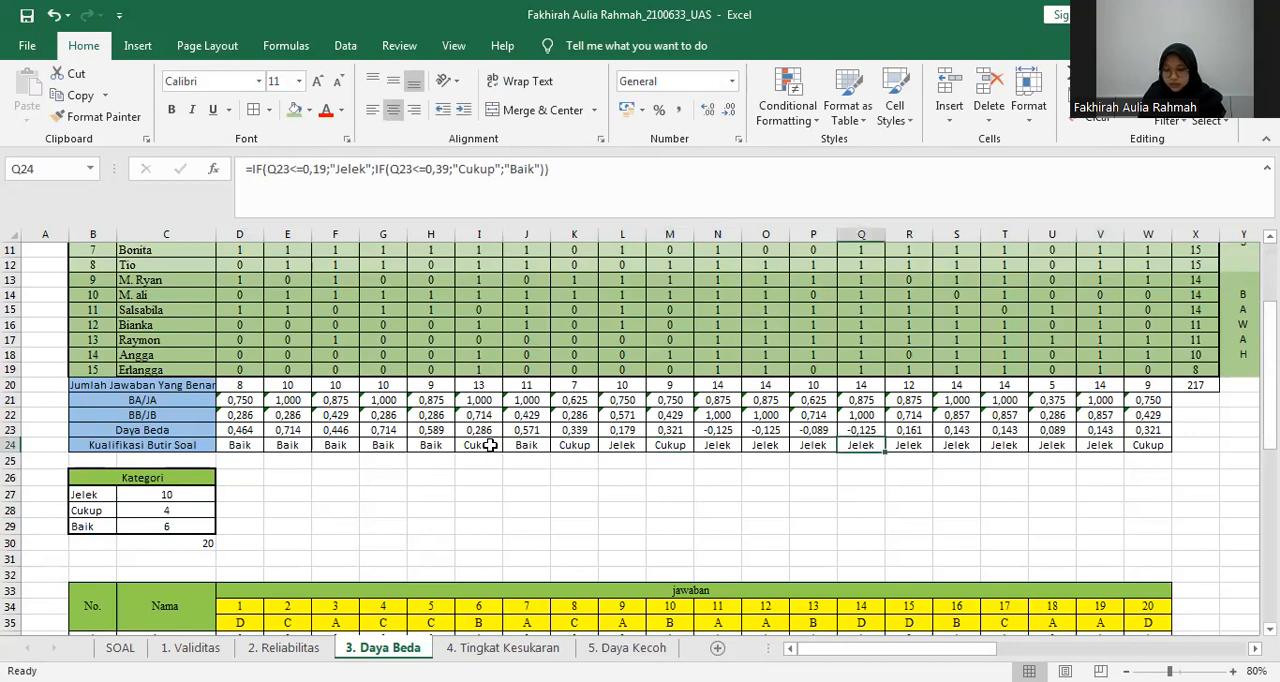
Go through the items marked Baik in row 24, from D24 to J24, to check the Baik count.
key(Right)
key(Right)
key(Right)
key(Right)
key(Right)
key(Right)
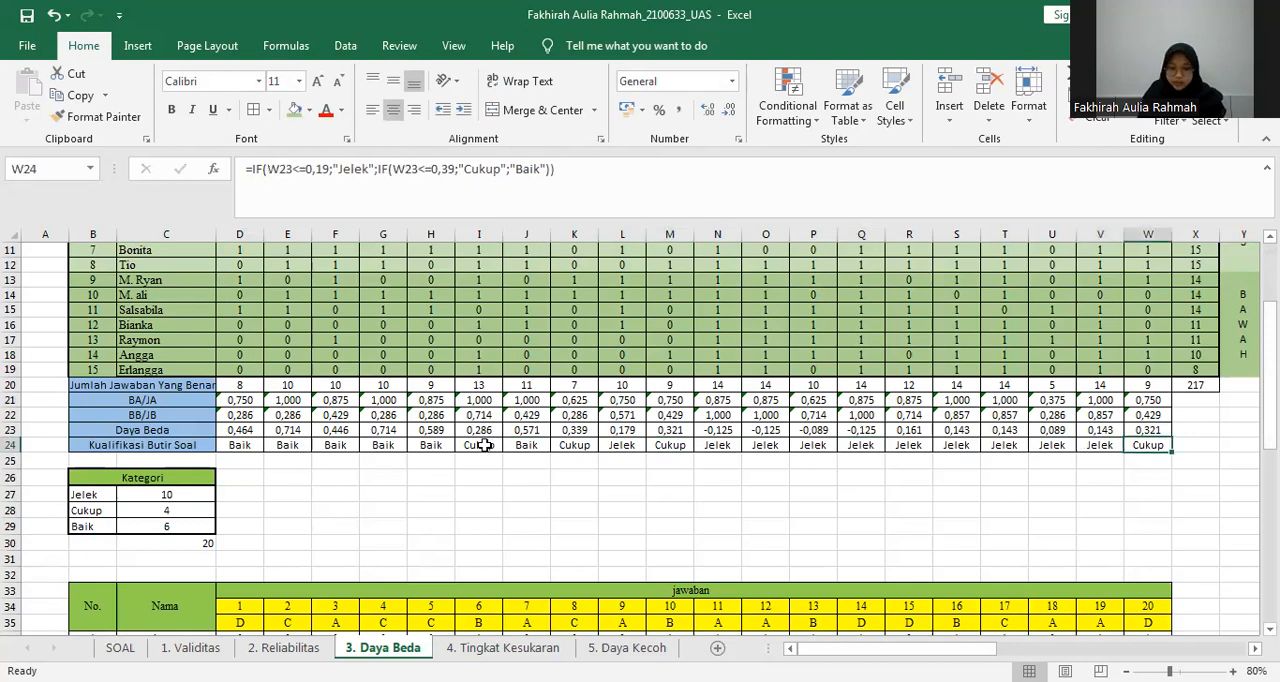
click(246, 448)
key(Right)
key(Right)
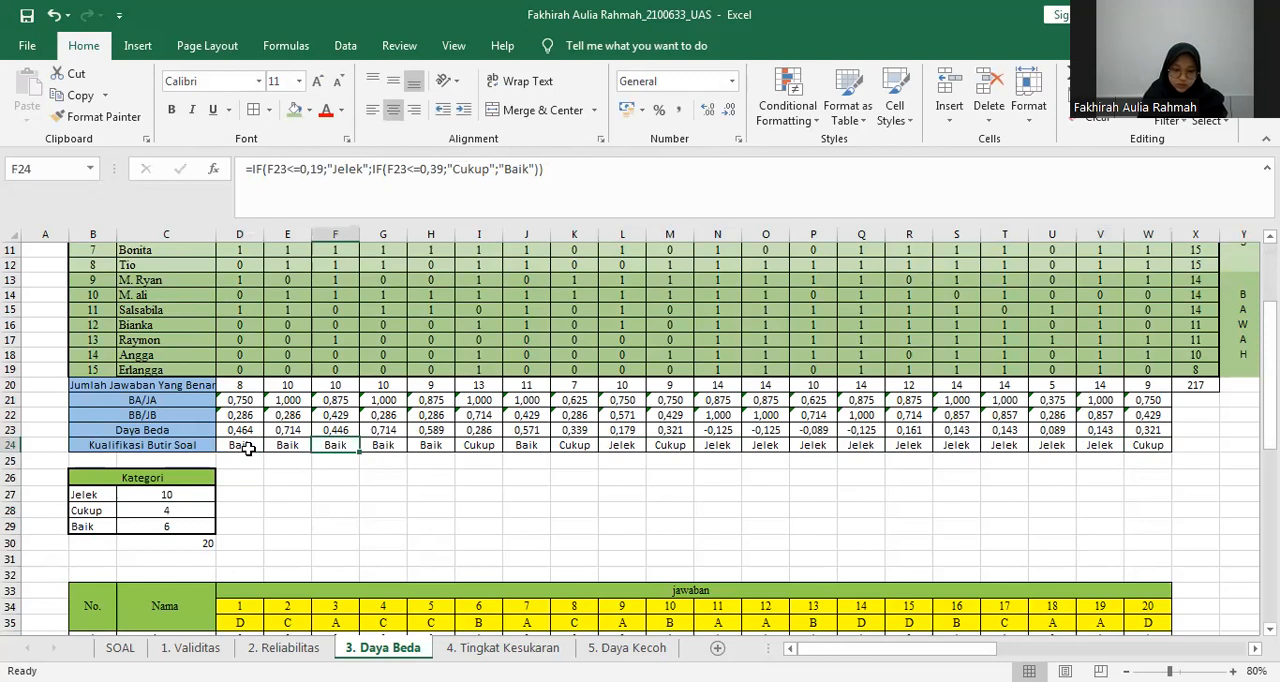
key(Right)
key(Right)
key(Right)
key(Right)
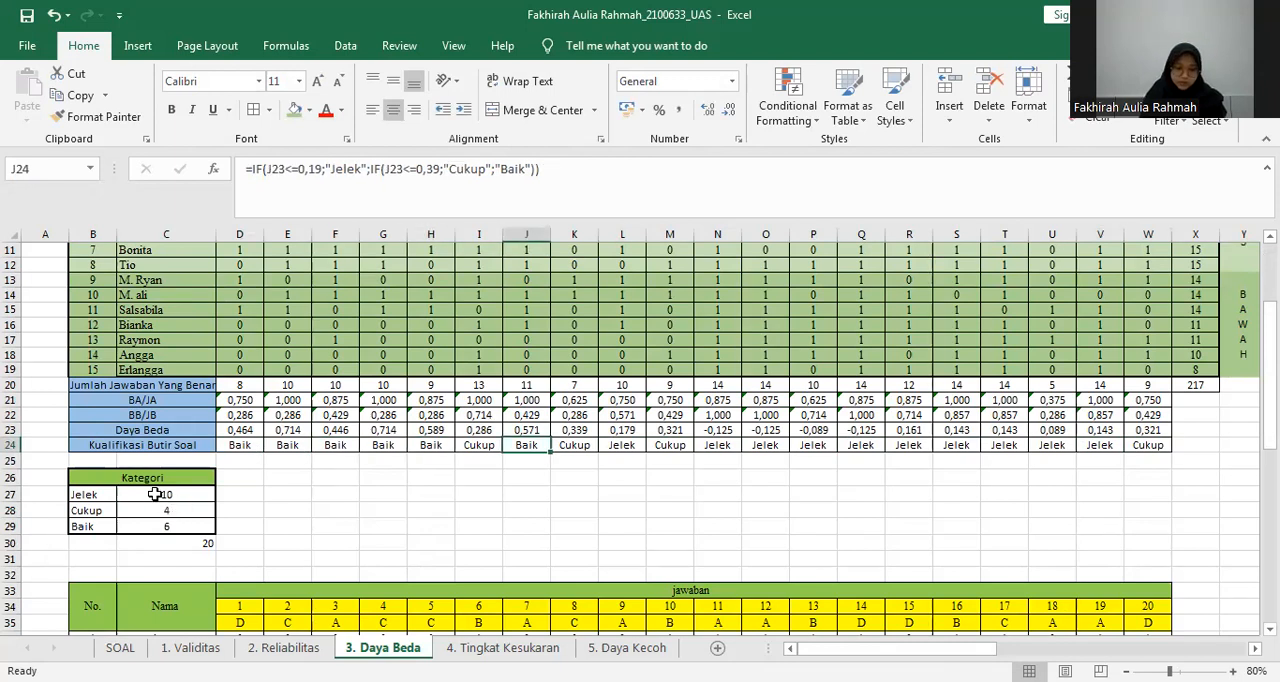
Examine the category counts in C27:C29 and the SUM formula in C30 that totals them.
drag(160, 494, 160, 525)
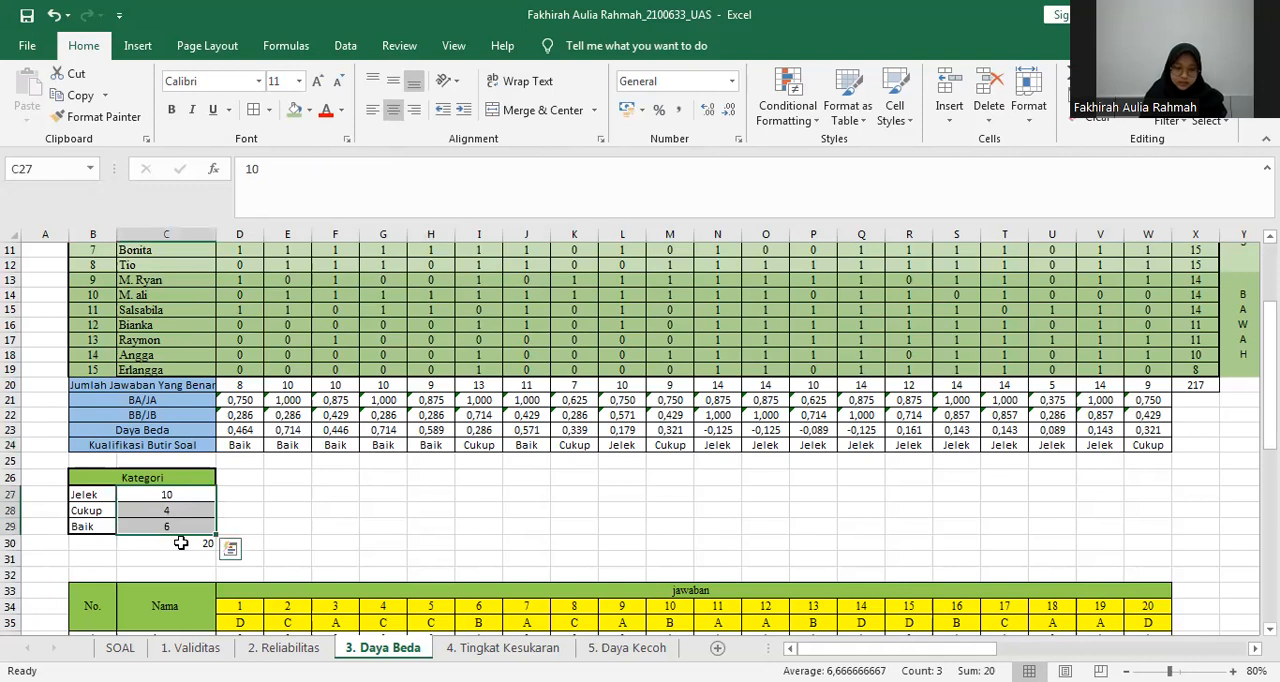
click(180, 543)
key(F2)
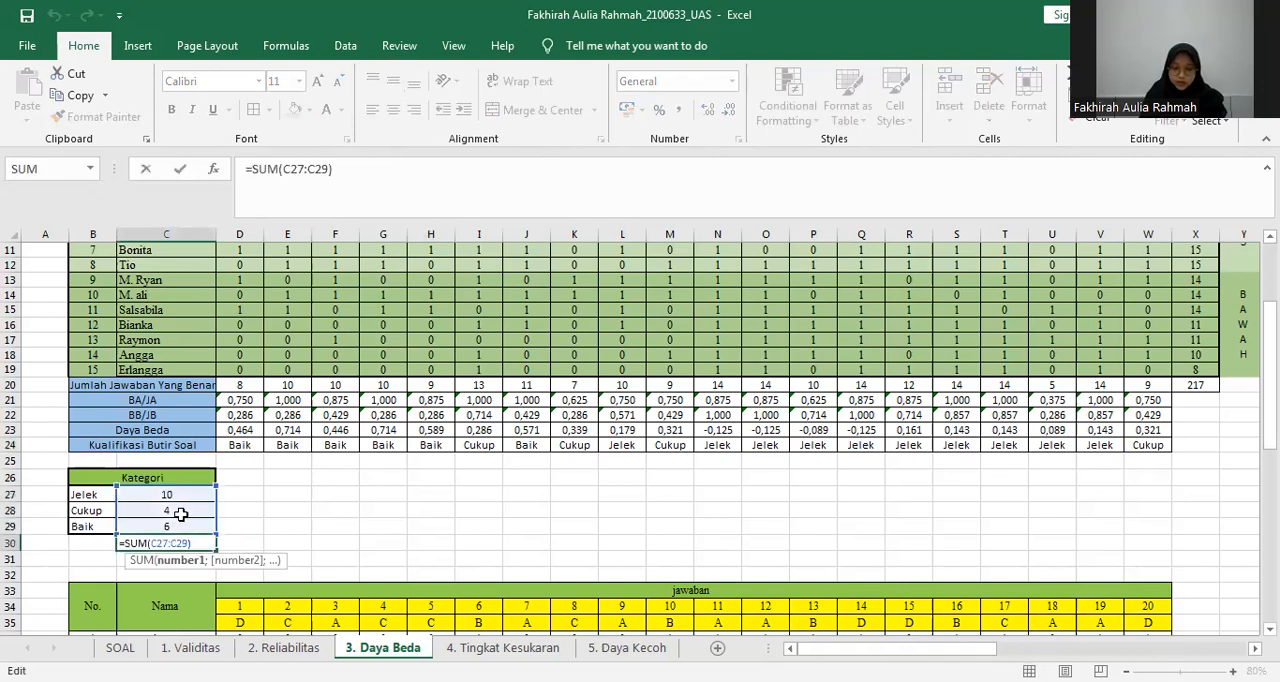
click(298, 556)
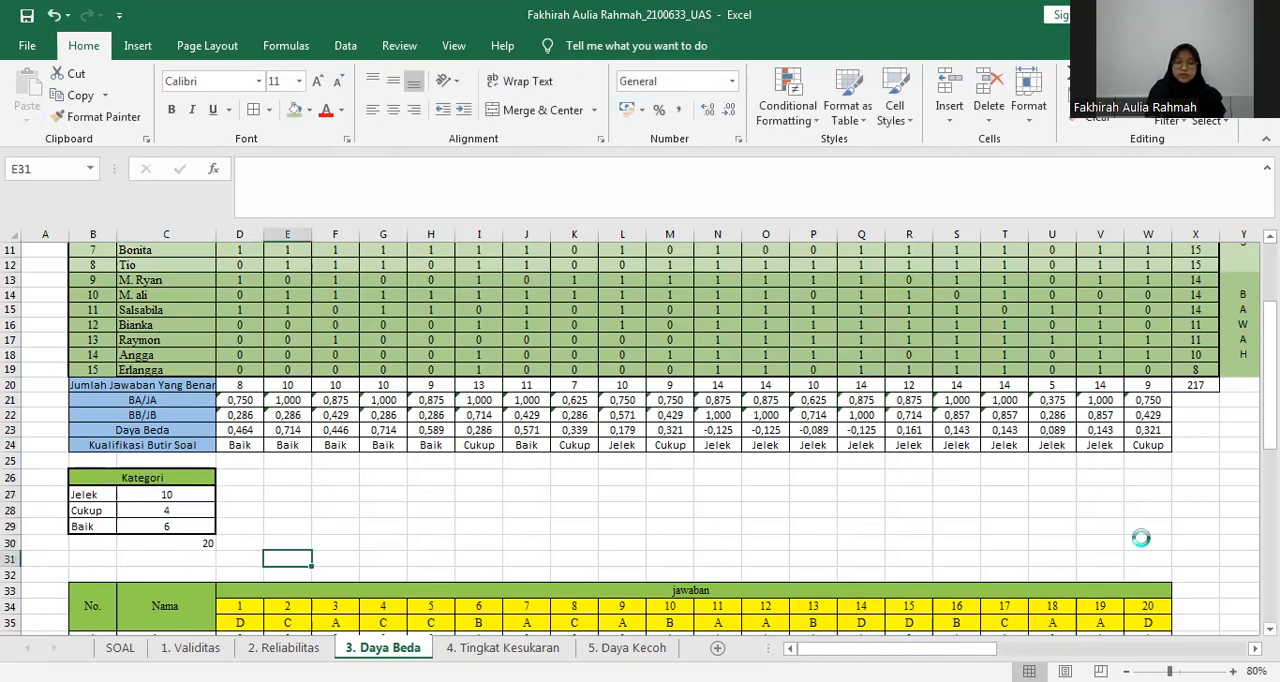
Open the 4. Tingkat Kesukaran sheet and view its P = B/Jx formula and difficulty classification table.
scroll(608, 550, up, 3)
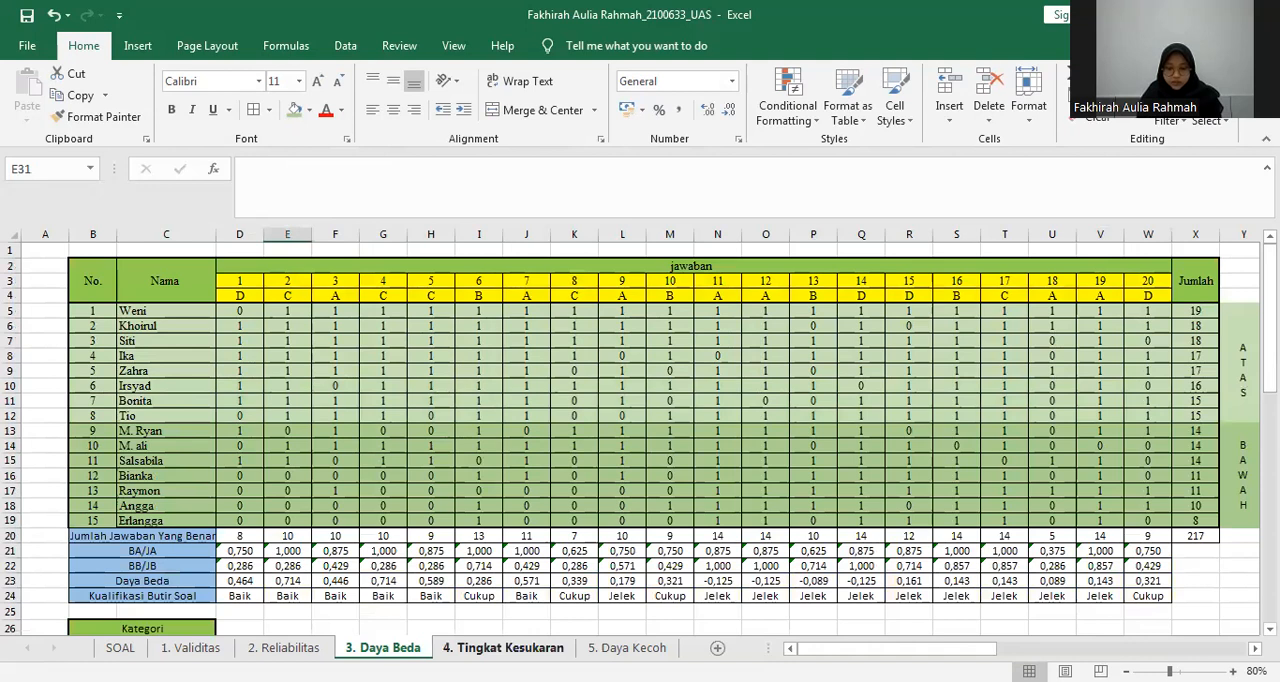
click(503, 648)
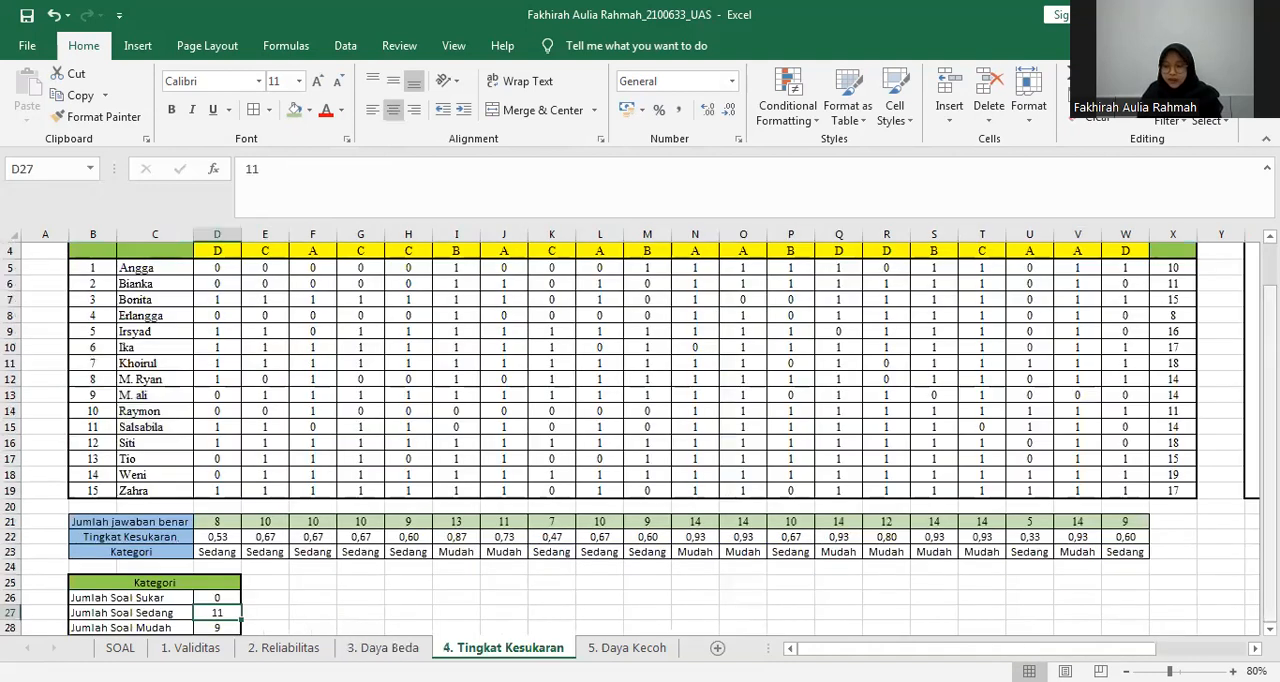
scroll(640, 430, up, 1)
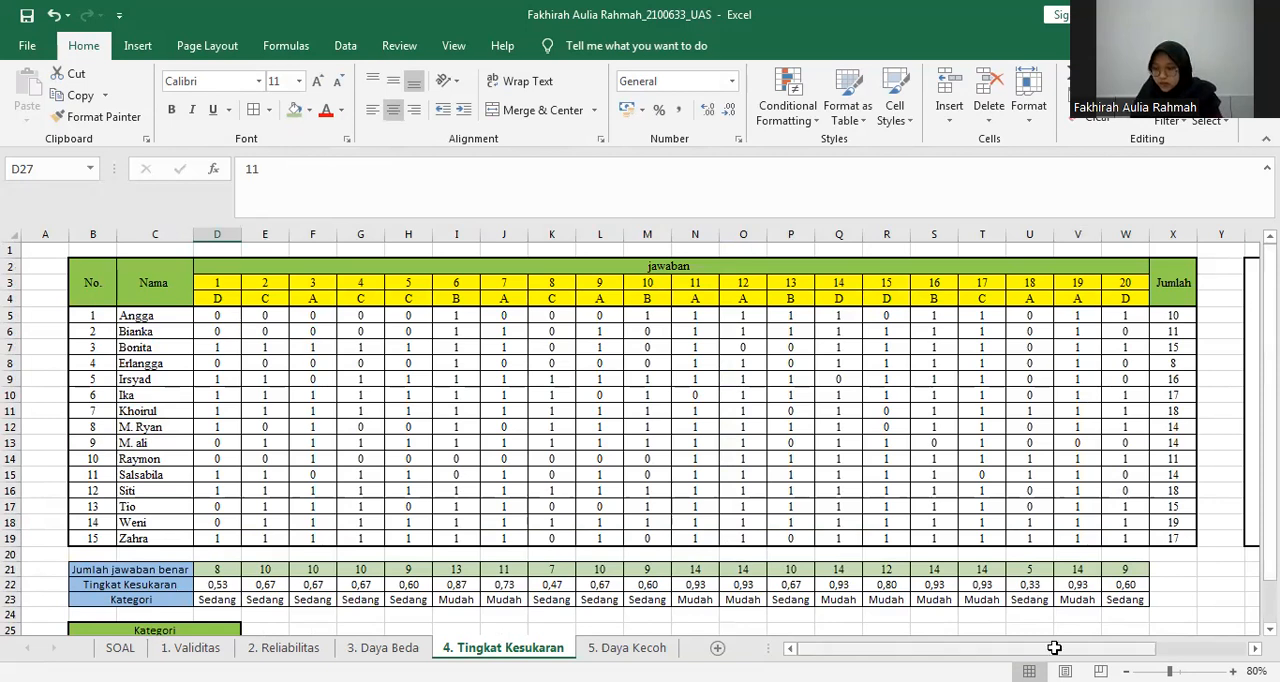
drag(1055, 648, 1115, 648)
scroll(1146, 346, right, 1)
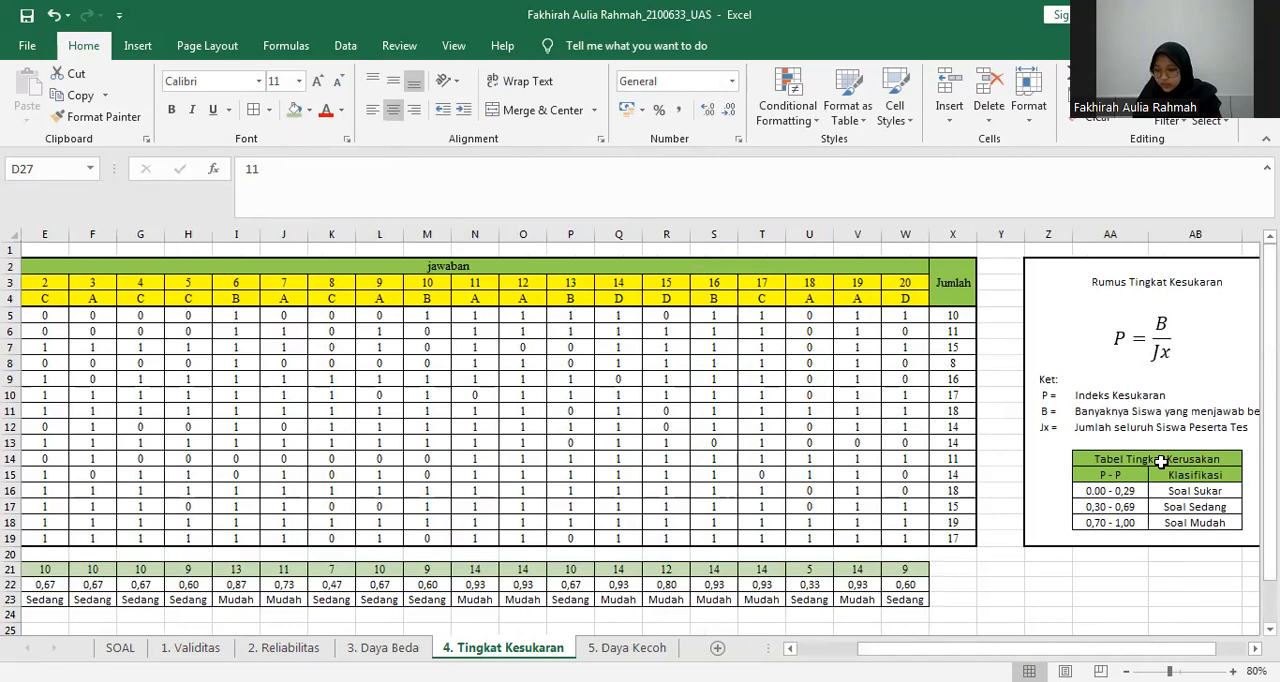
Examine the difficulty classification table in AA14:AB18, including its P - P ranges.
drag(1160, 461, 1166, 522)
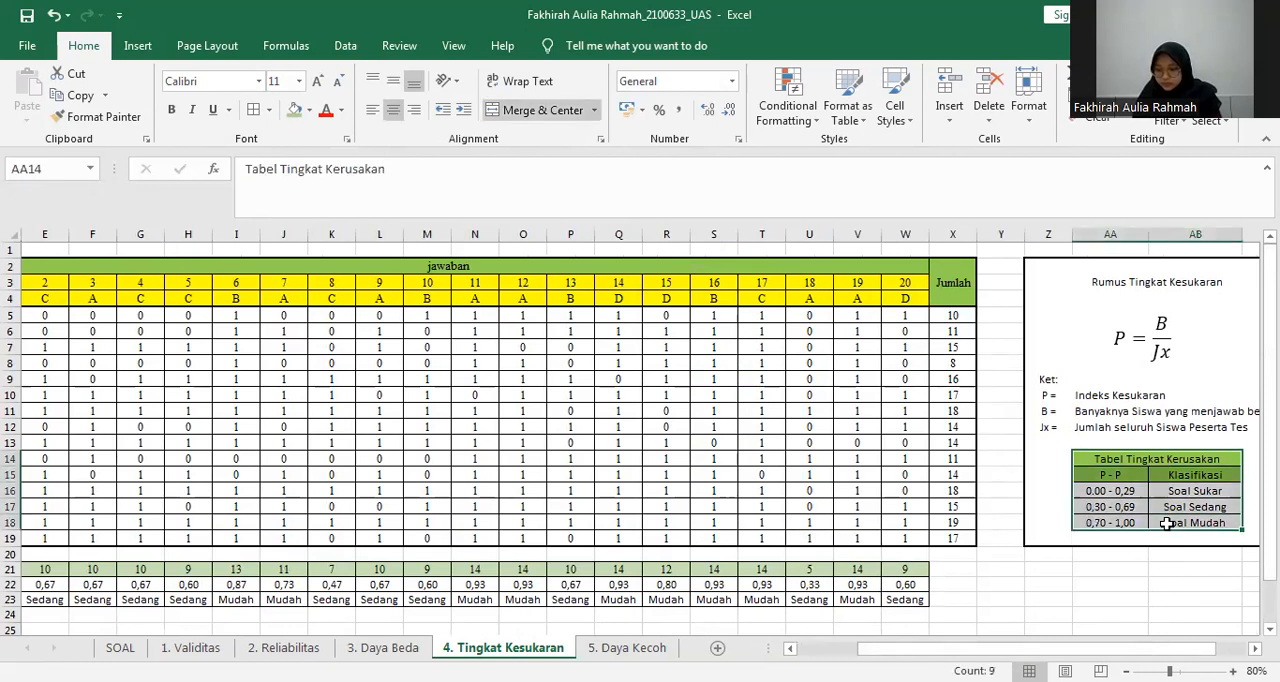
click(1083, 477)
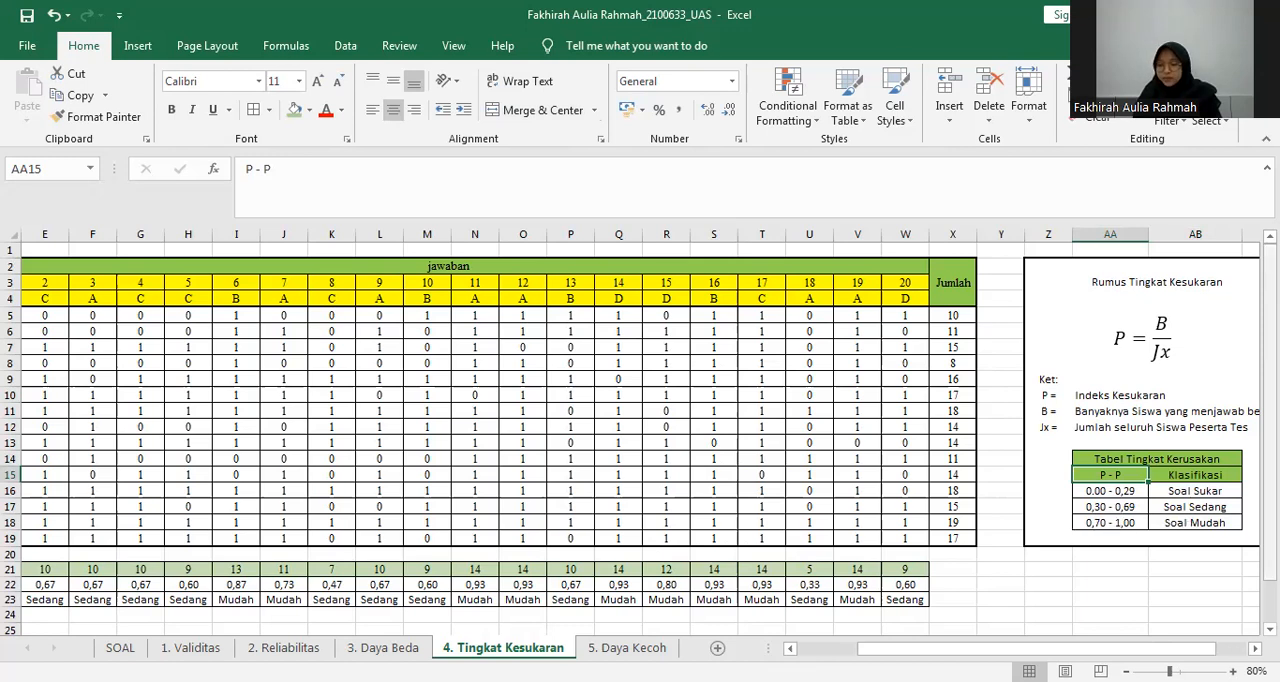
Inspect the correct-answer SUM formula in D21 and compare the row with the correct-answer totals on the 3. Daya Beda sheet.
drag(1270, 503, 1270, 543)
drag(1052, 648, 989, 633)
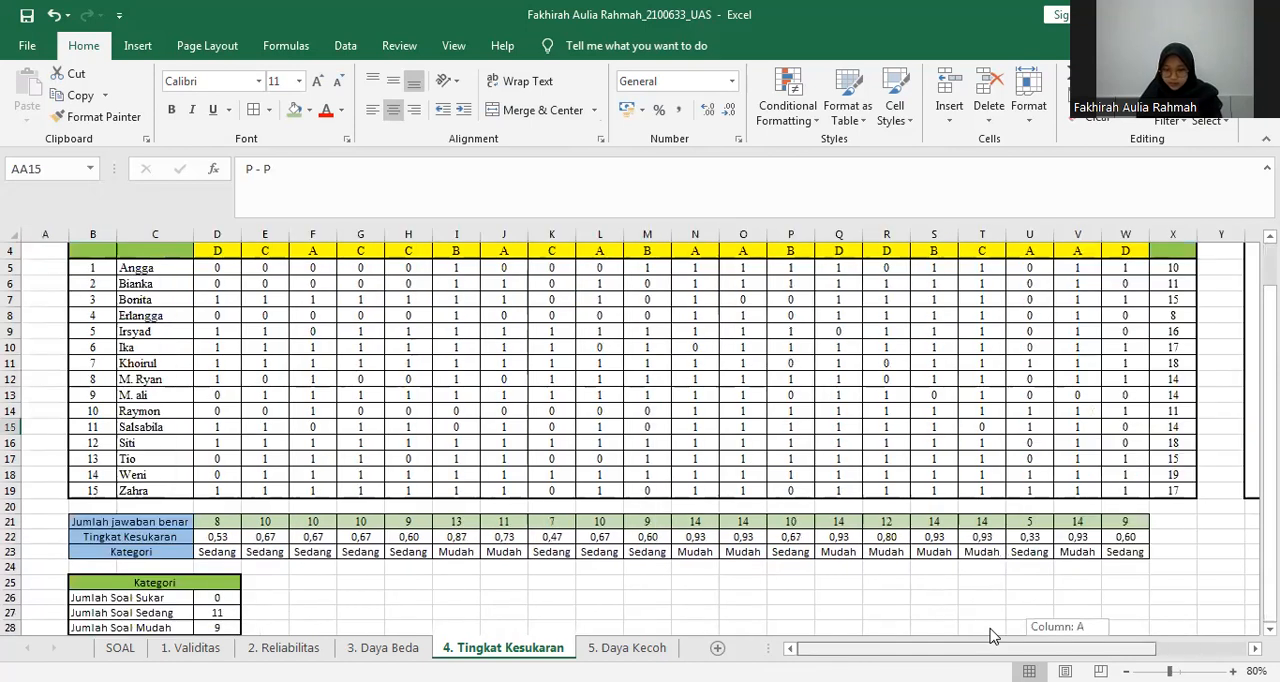
click(234, 521)
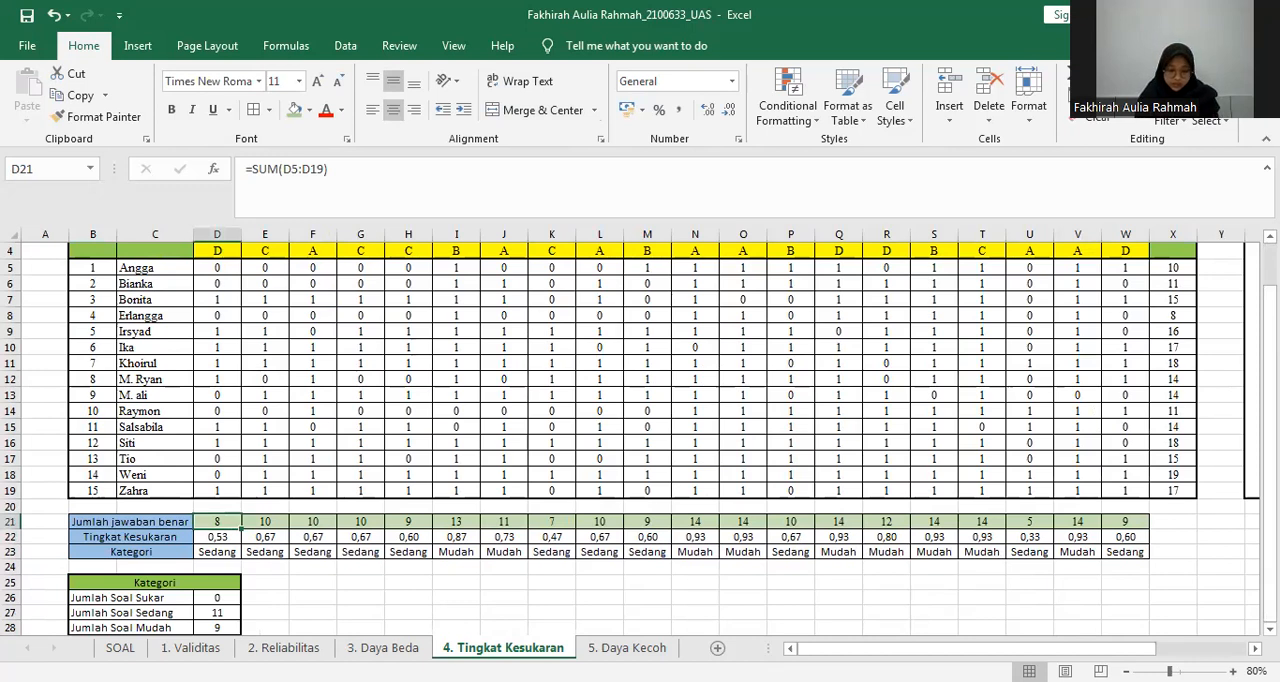
click(386, 648)
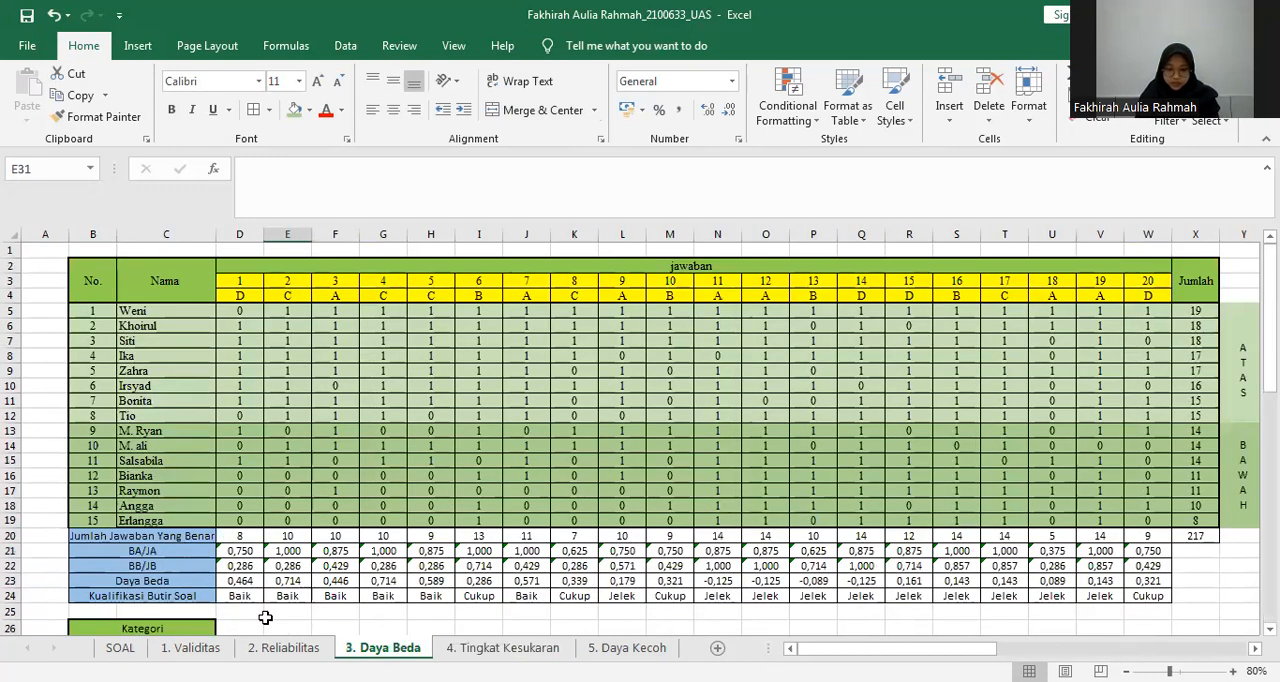
click(490, 648)
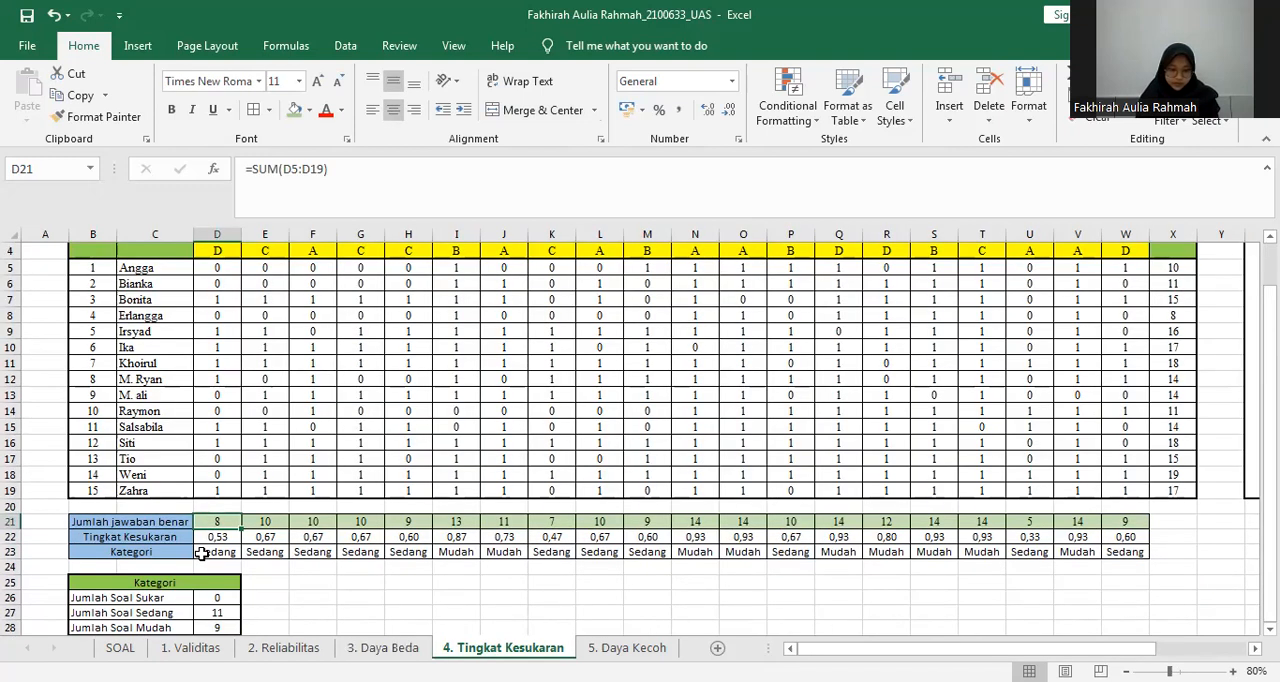
Examine the Tingkat Kesukaran formula in D22 against the P = B/Jx formula and the numbered student list.
click(216, 538)
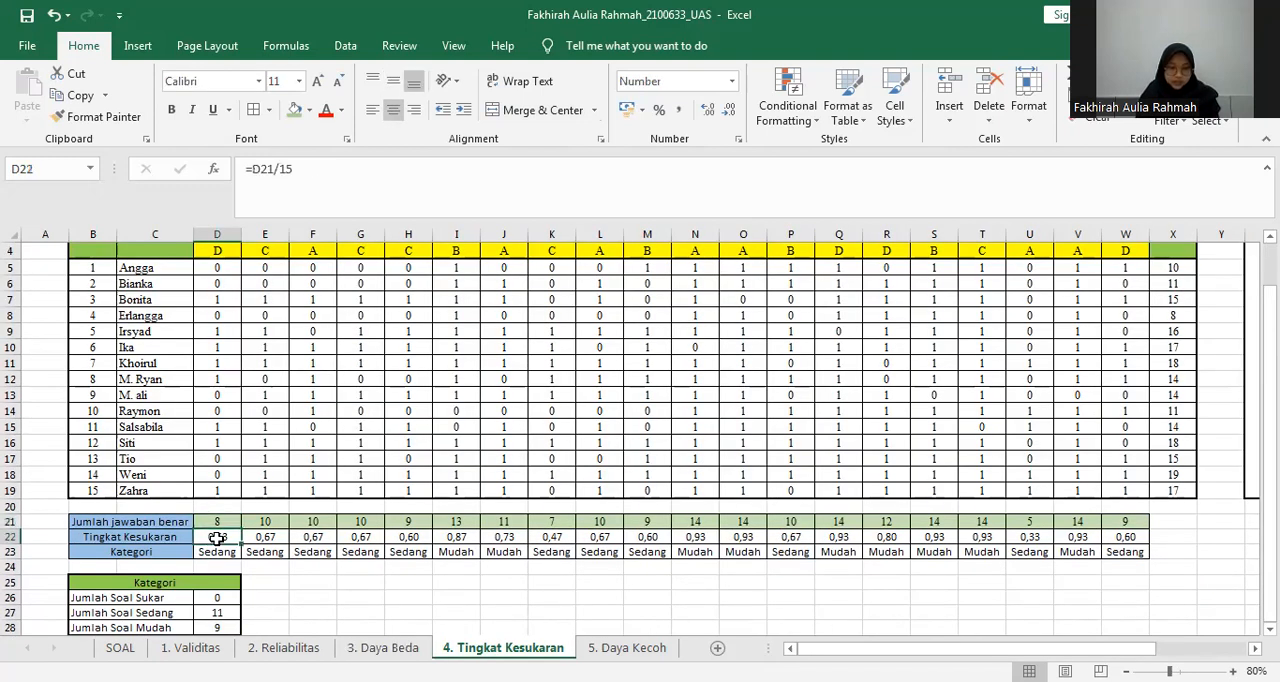
double_click(216, 538)
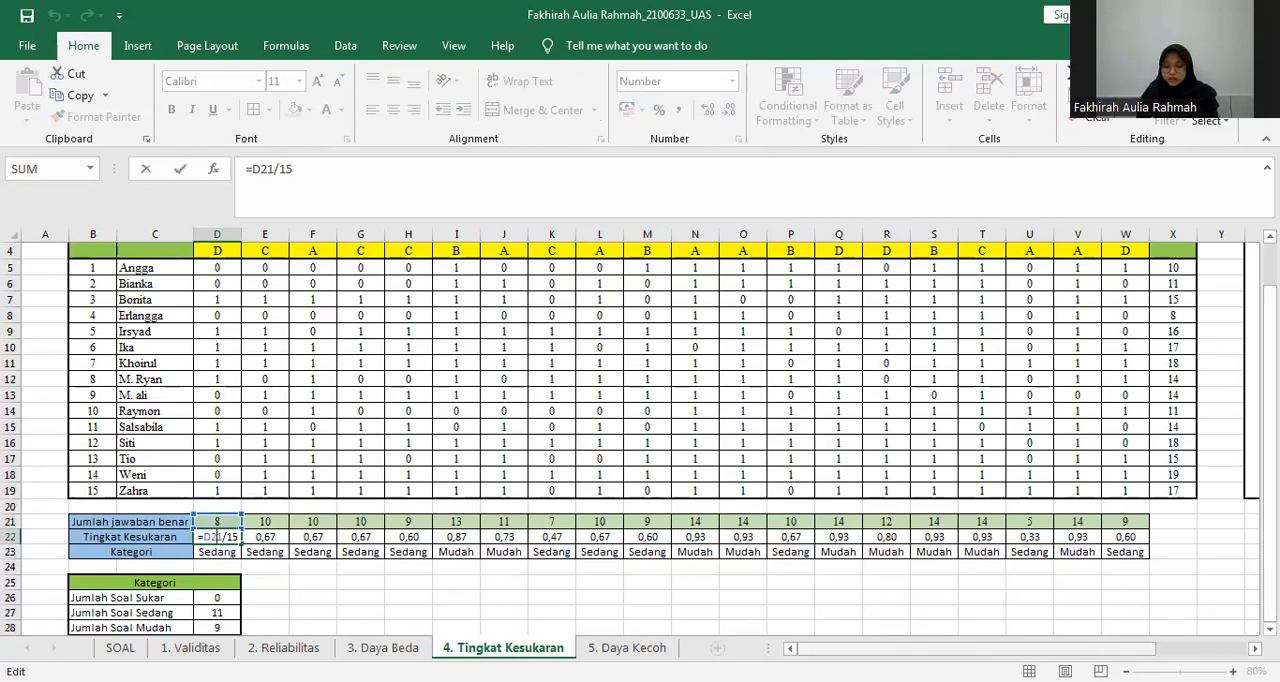
scroll(1020, 478, right, 3)
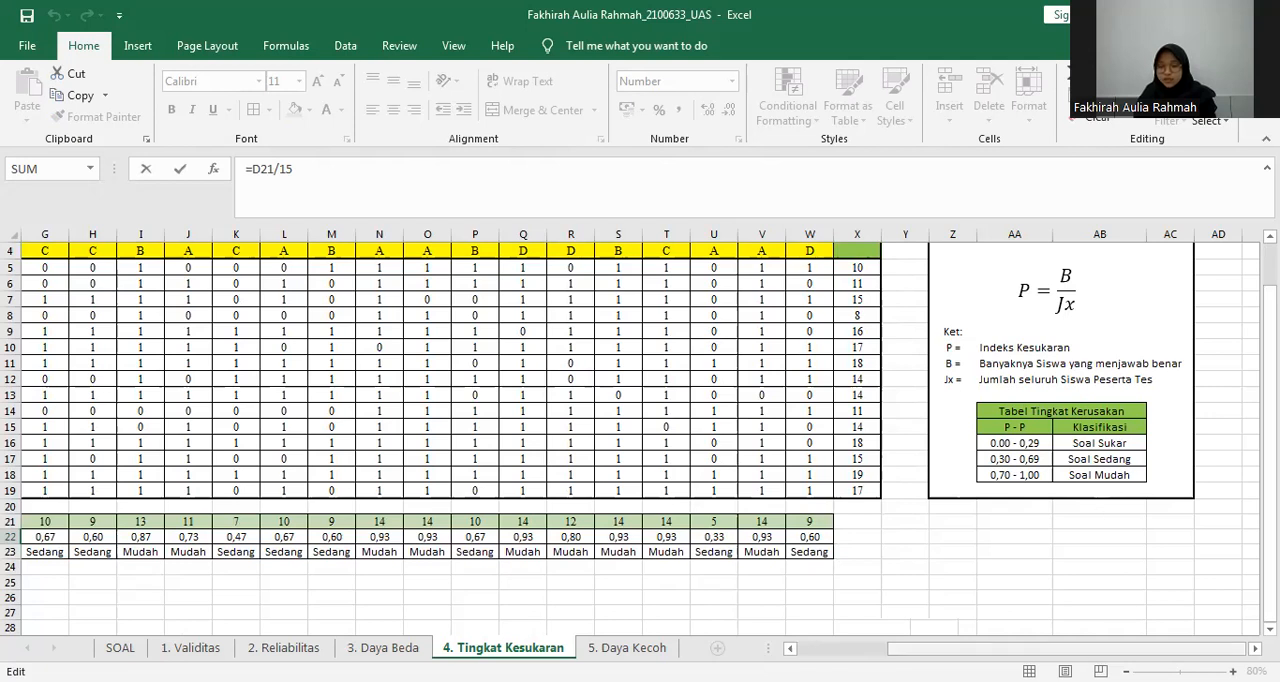
scroll(412, 540, left, 3)
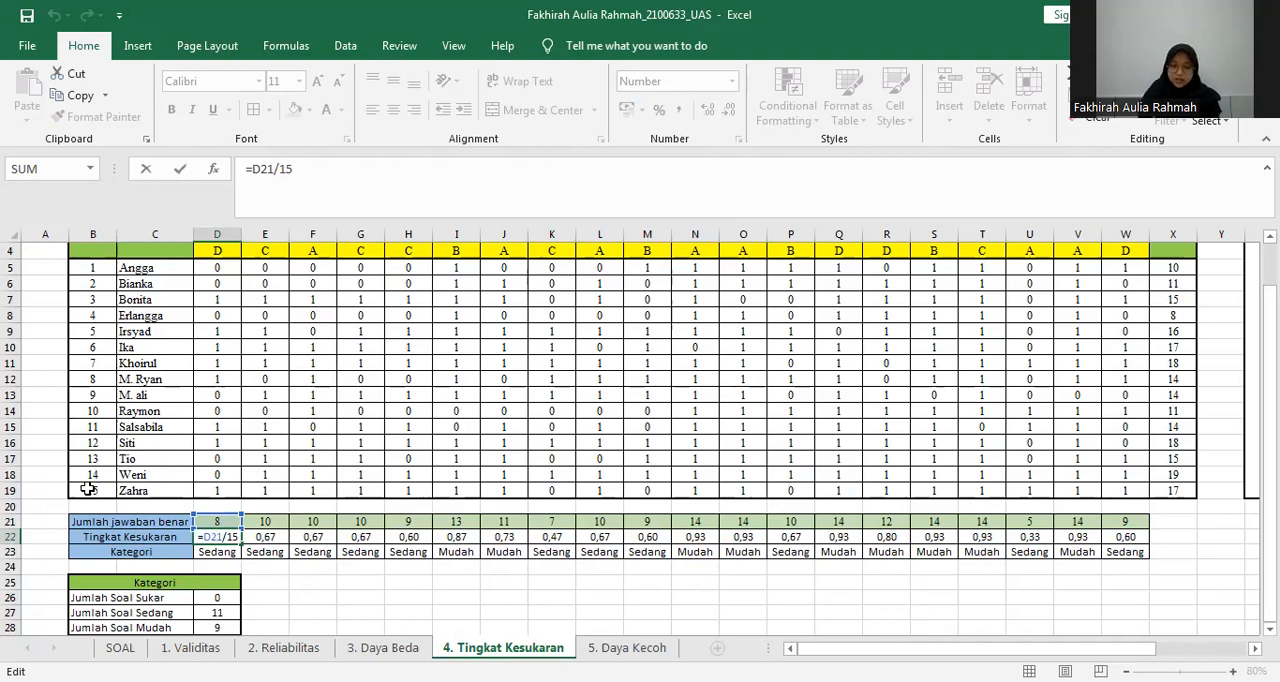
key(Return)
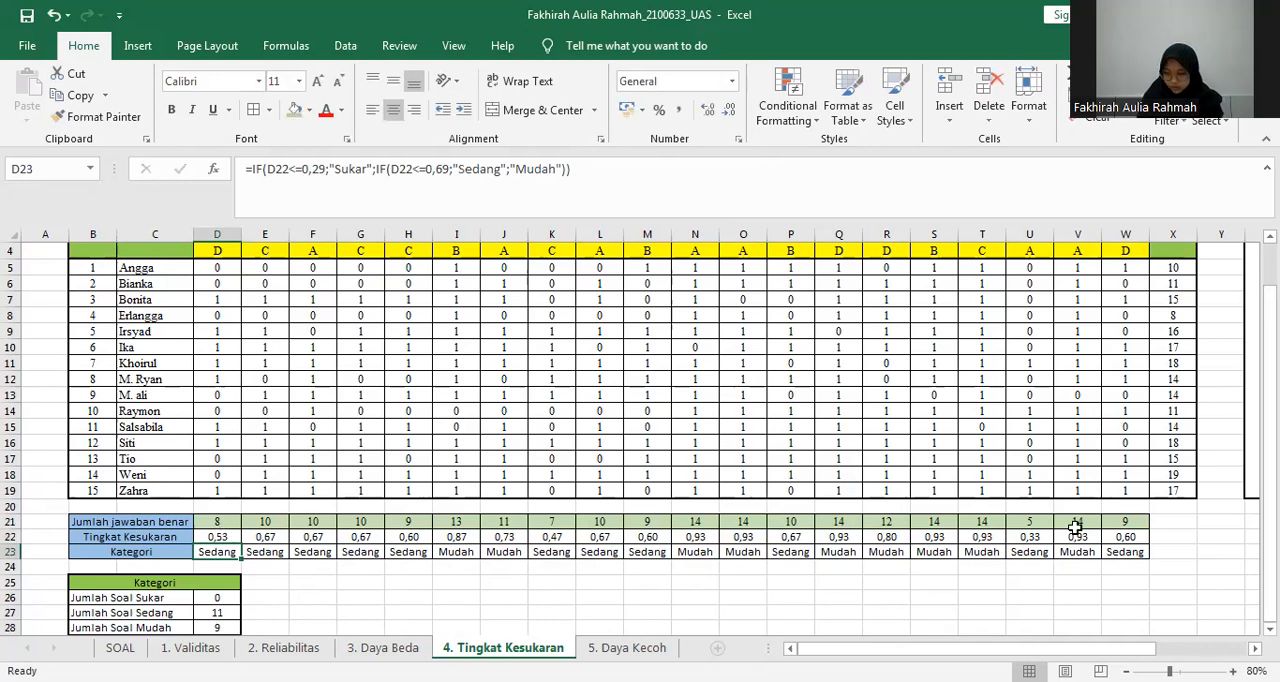
Clear the Tingkat Kesukaran values in row 22 and enter =D21/15 in D22.
drag(213, 536, 1252, 537)
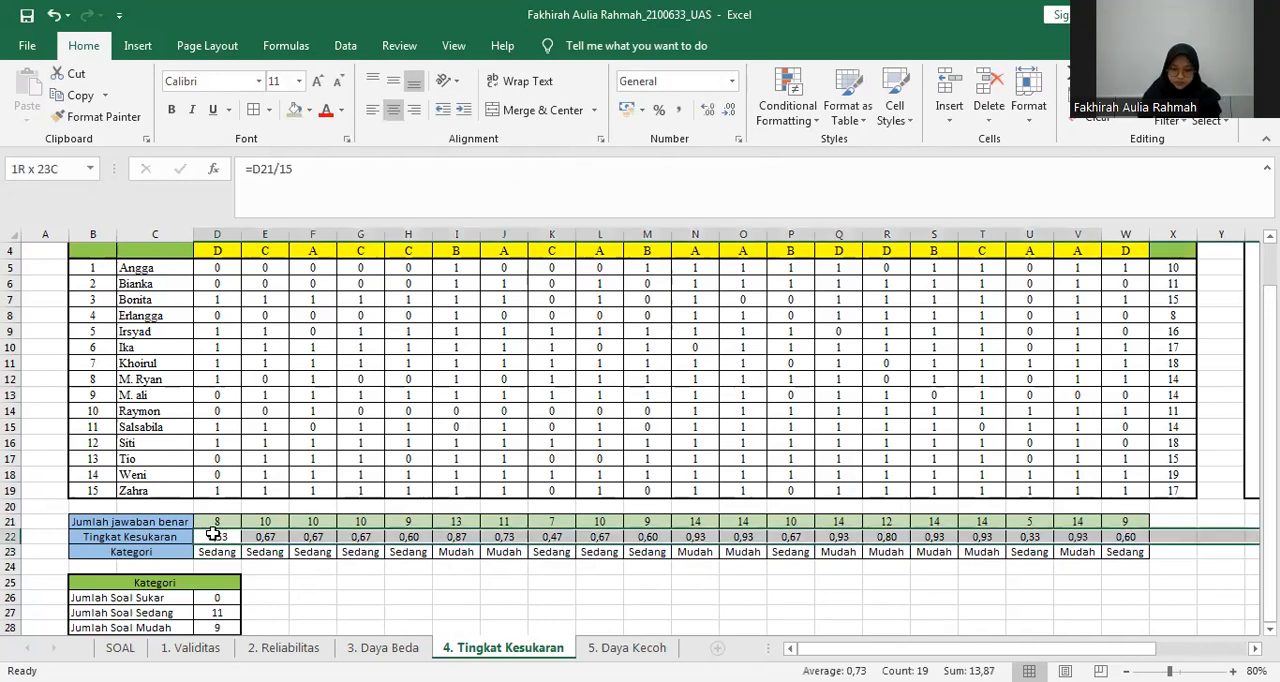
key(Delete)
click(213, 534)
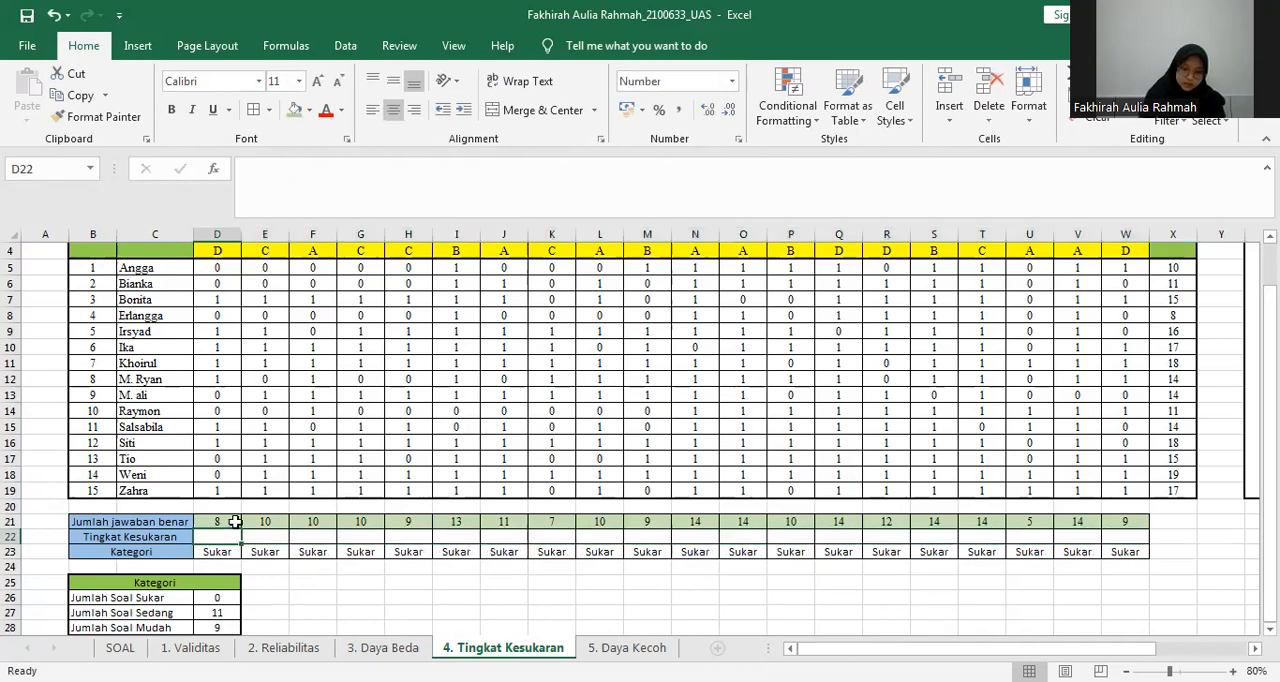
text(=)
click(231, 521)
text(/15)
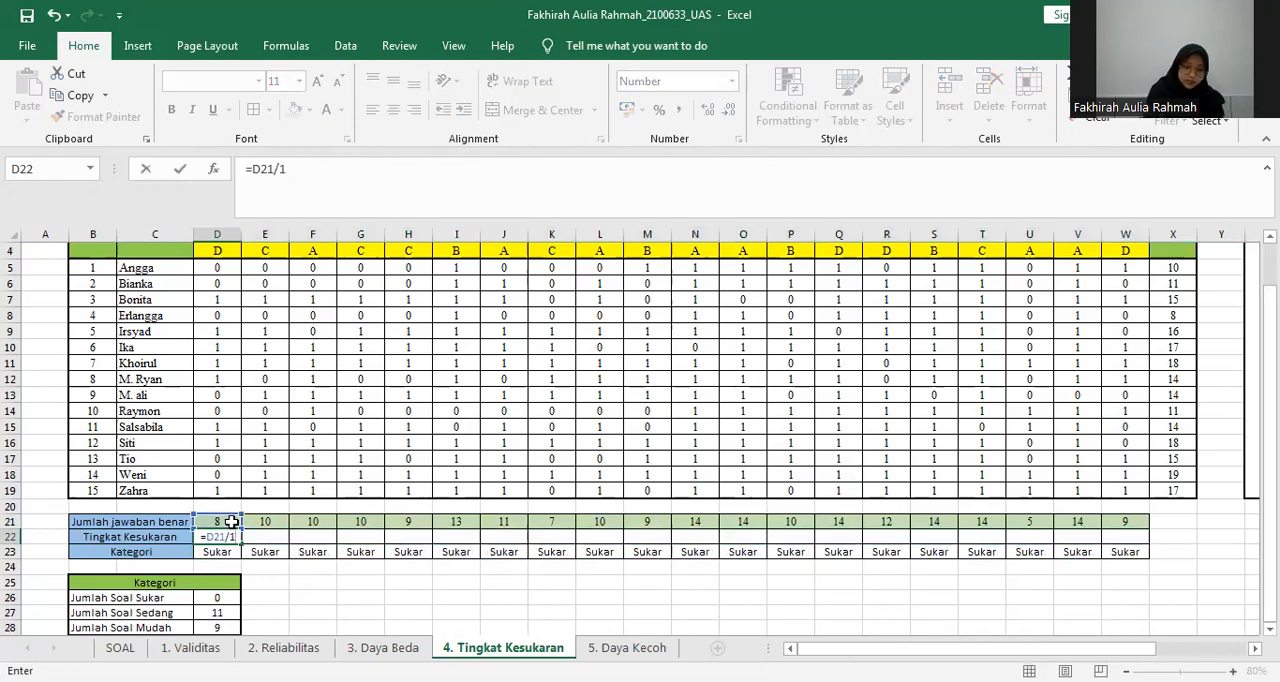
key(Return)
Fill the D22 difficulty formula across row 22 through W22.
click(229, 537)
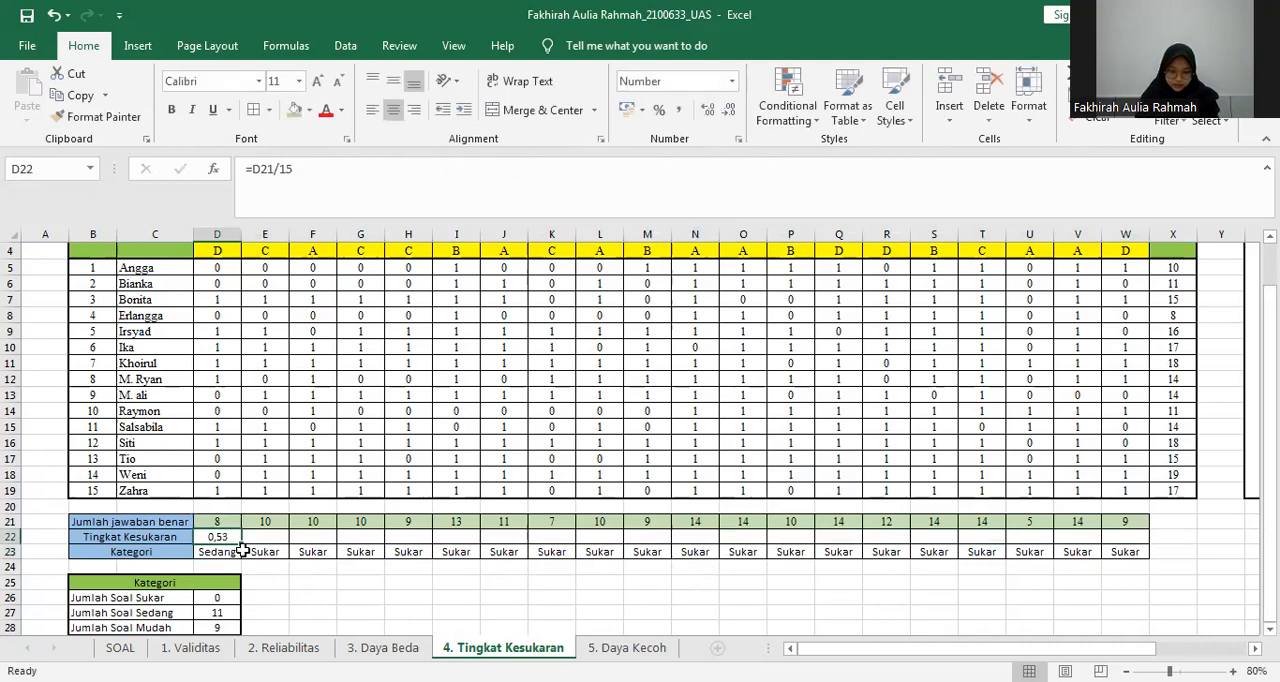
drag(1149, 518, 1134, 535)
click(884, 571)
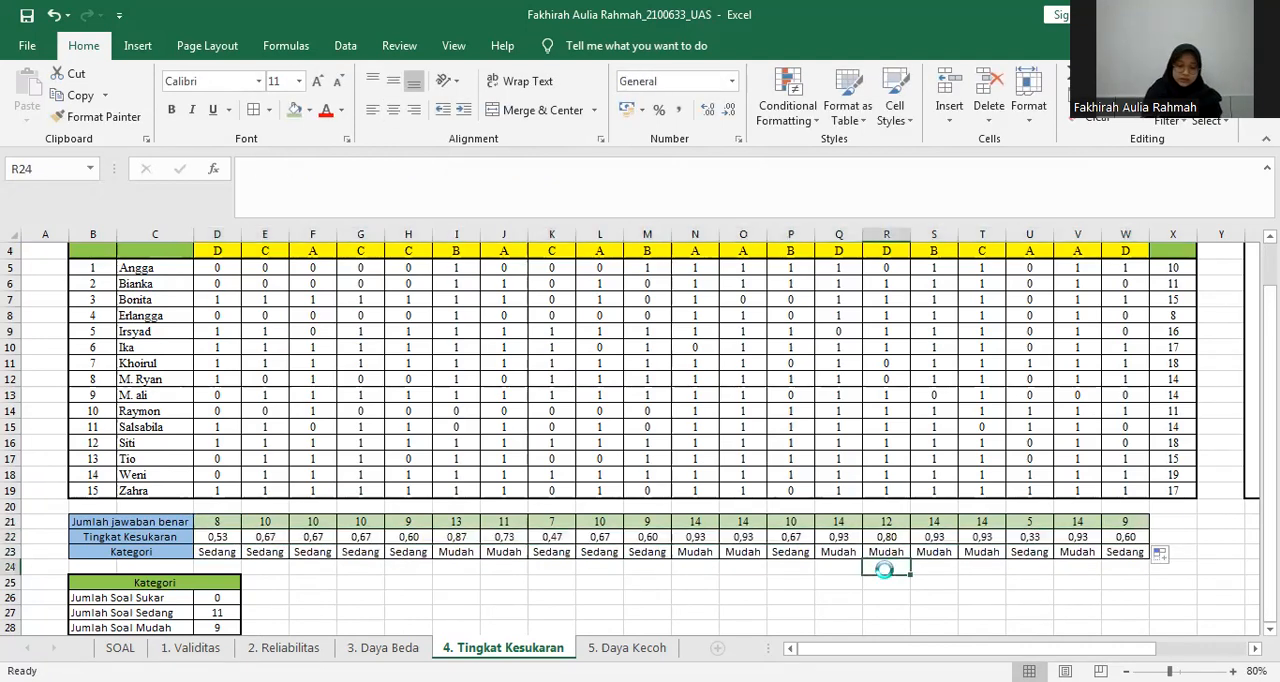
Open the Kategori IF formula in D23 to view its Sukar, Sedang and Mudah conditions.
click(228, 553)
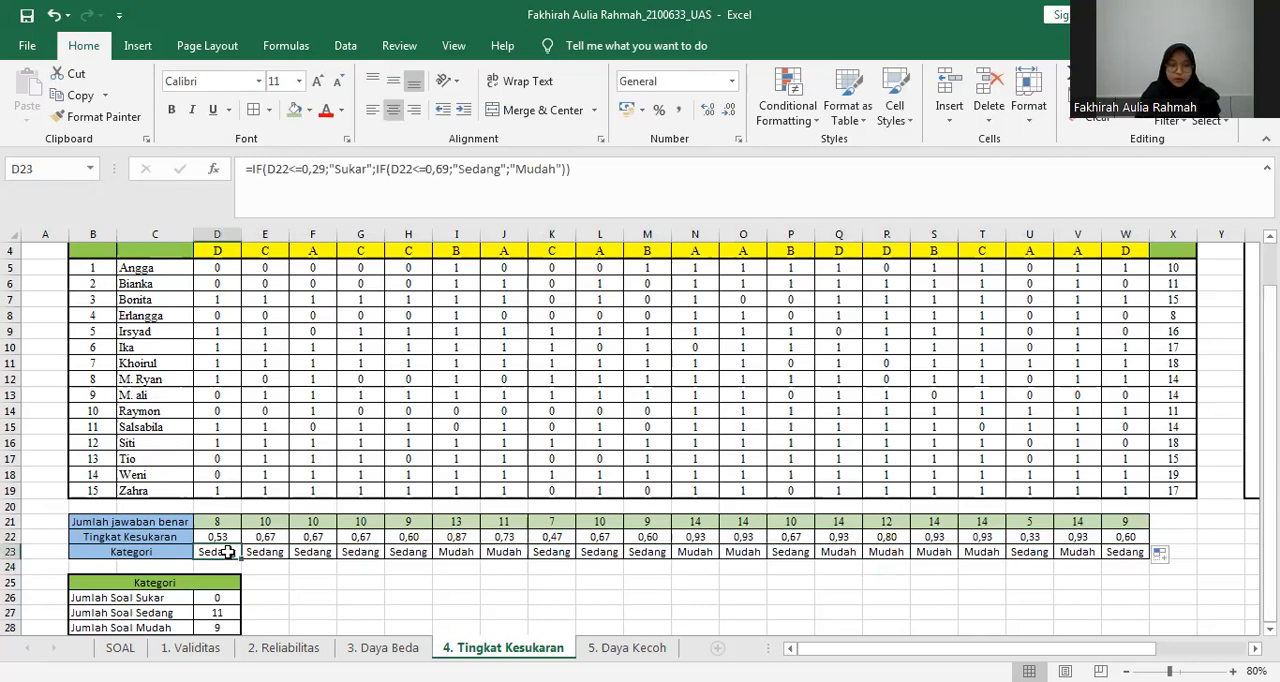
key(F2)
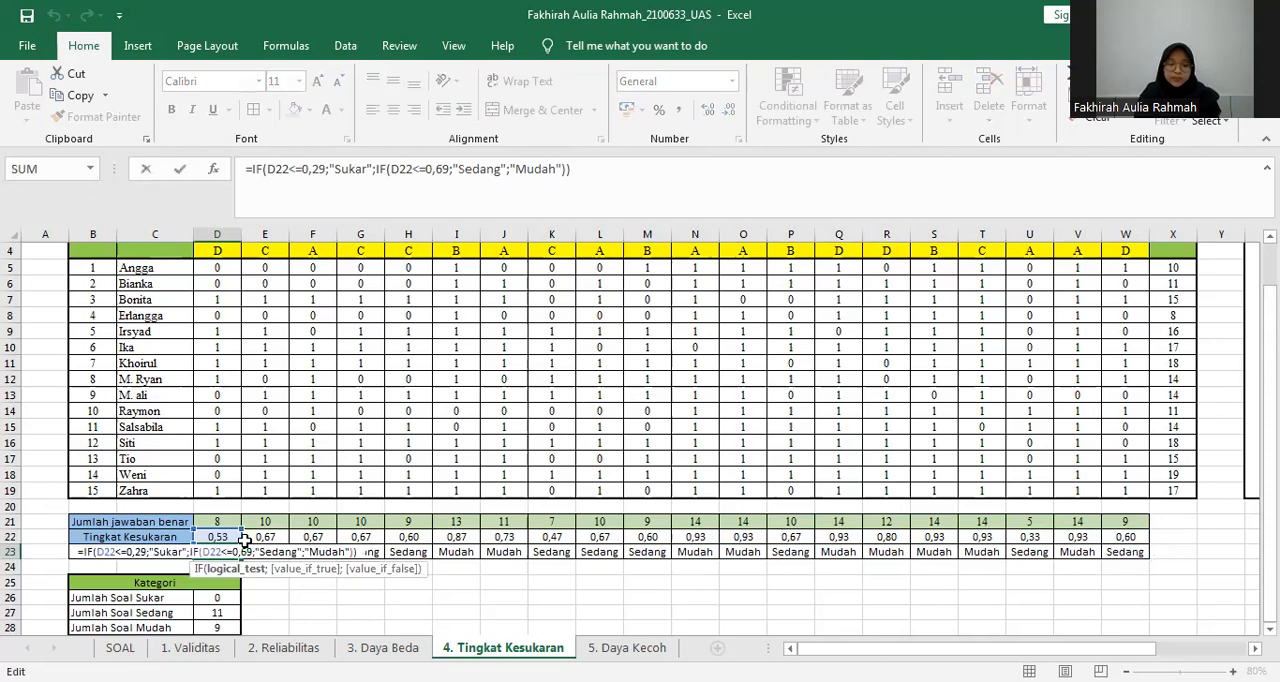
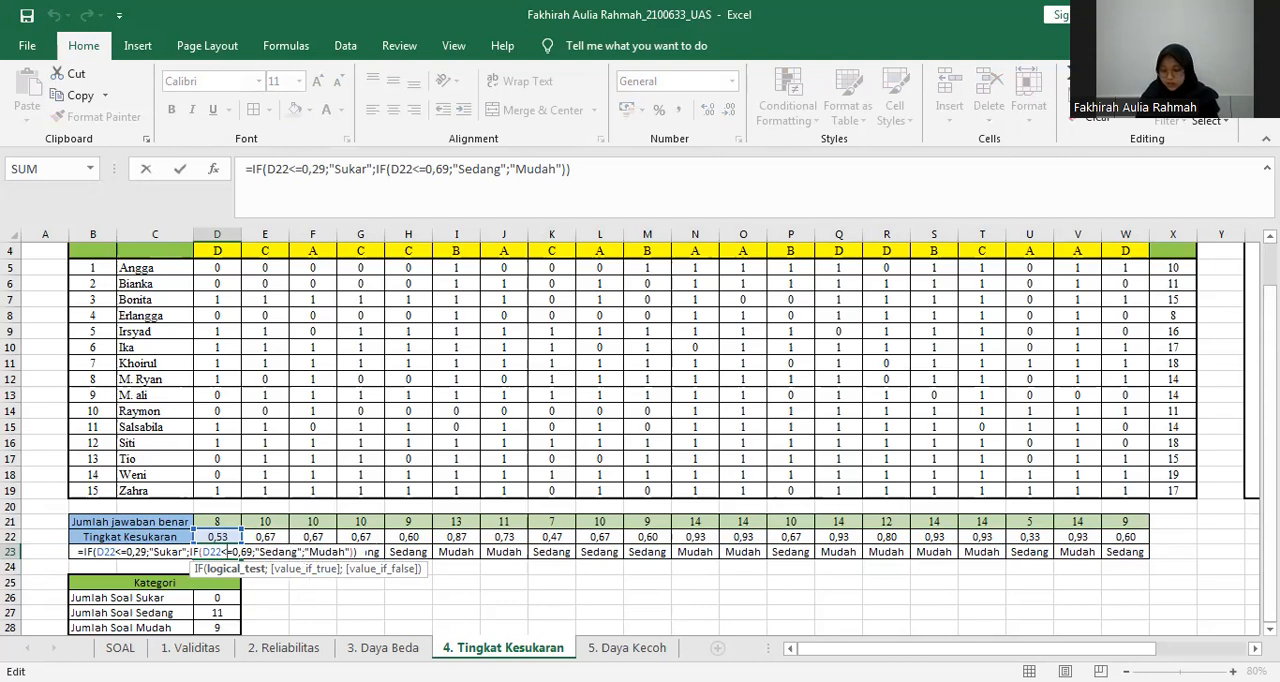
Close the D23 category formula and examine the difficulty classification table with its Soal Sukar, Soal Sedang and Soal Mudah ranges.
key(Return)
scroll(990, 415, right, 3)
drag(988, 413, 1062, 474)
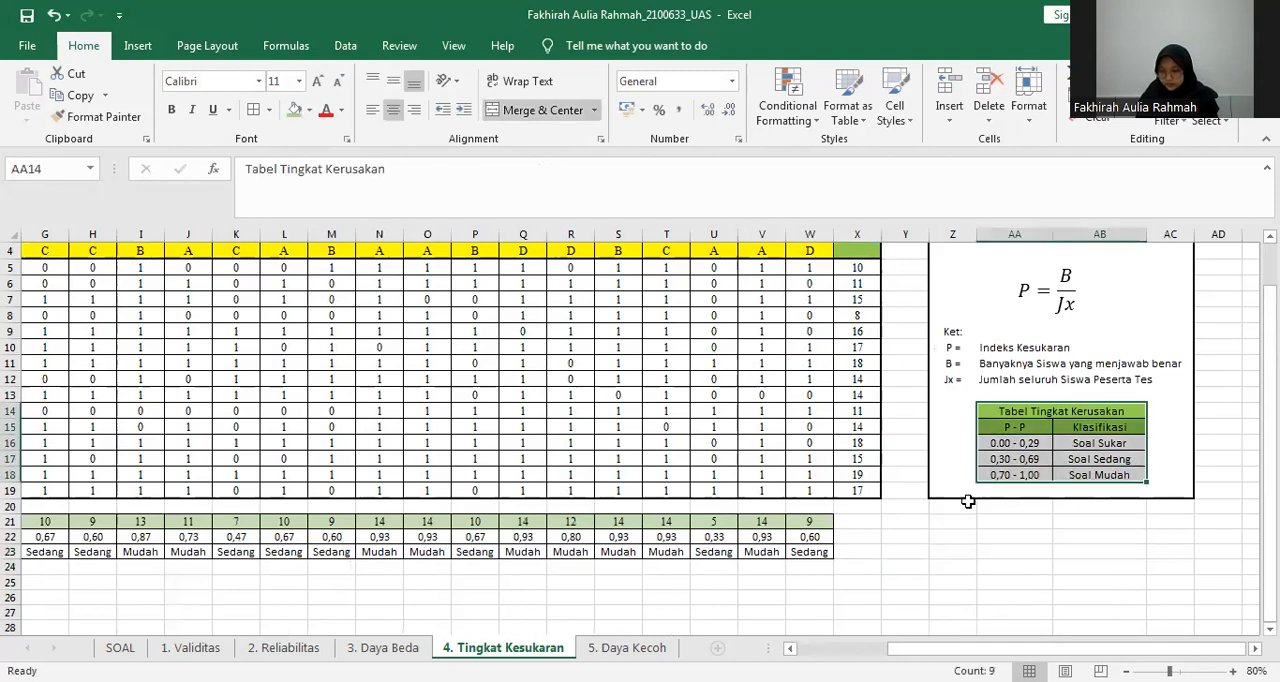
click(925, 506)
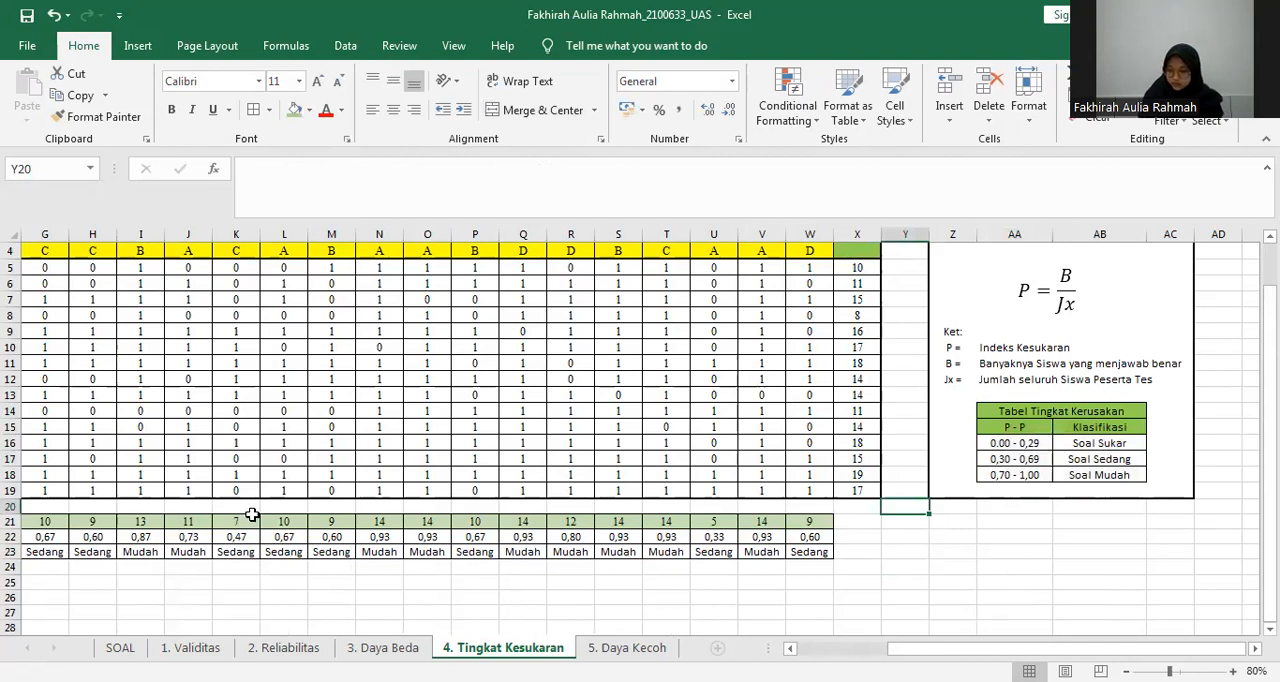
scroll(252, 514, left, 2)
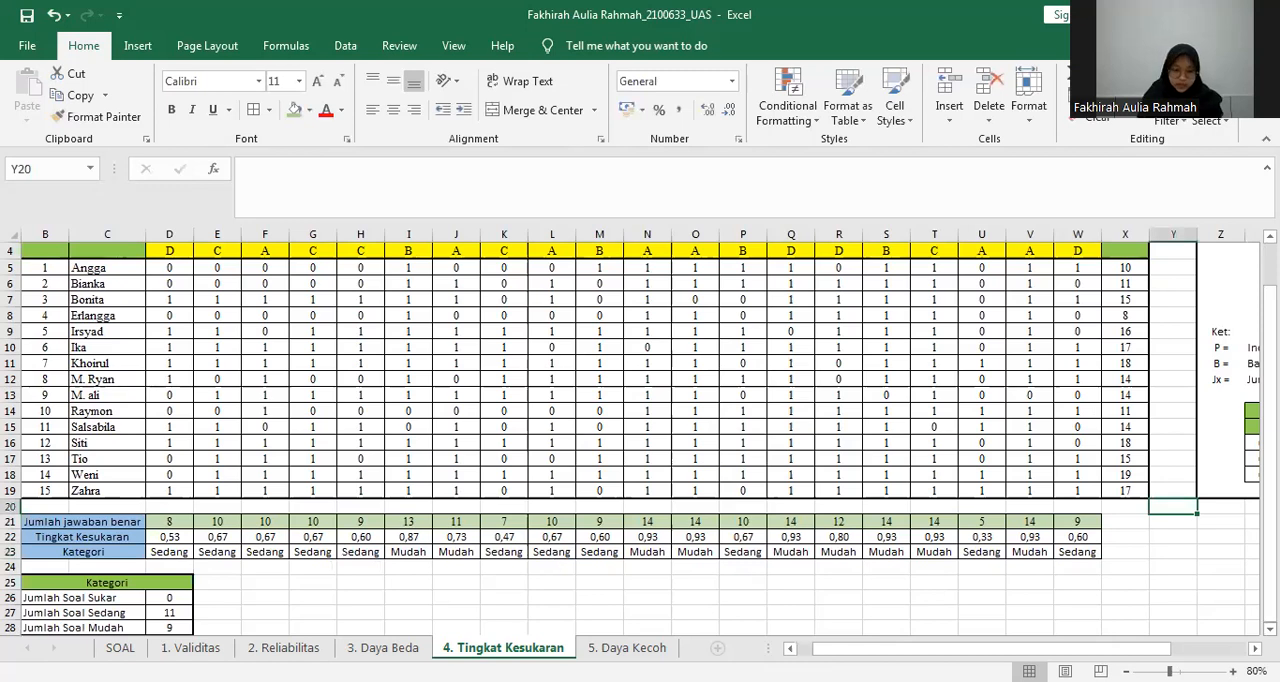
Examine the Kategori results and their IF formulas along row 23 from I23 to V23.
scroll(640, 430, down, 1)
scroll(297, 561, down, 1)
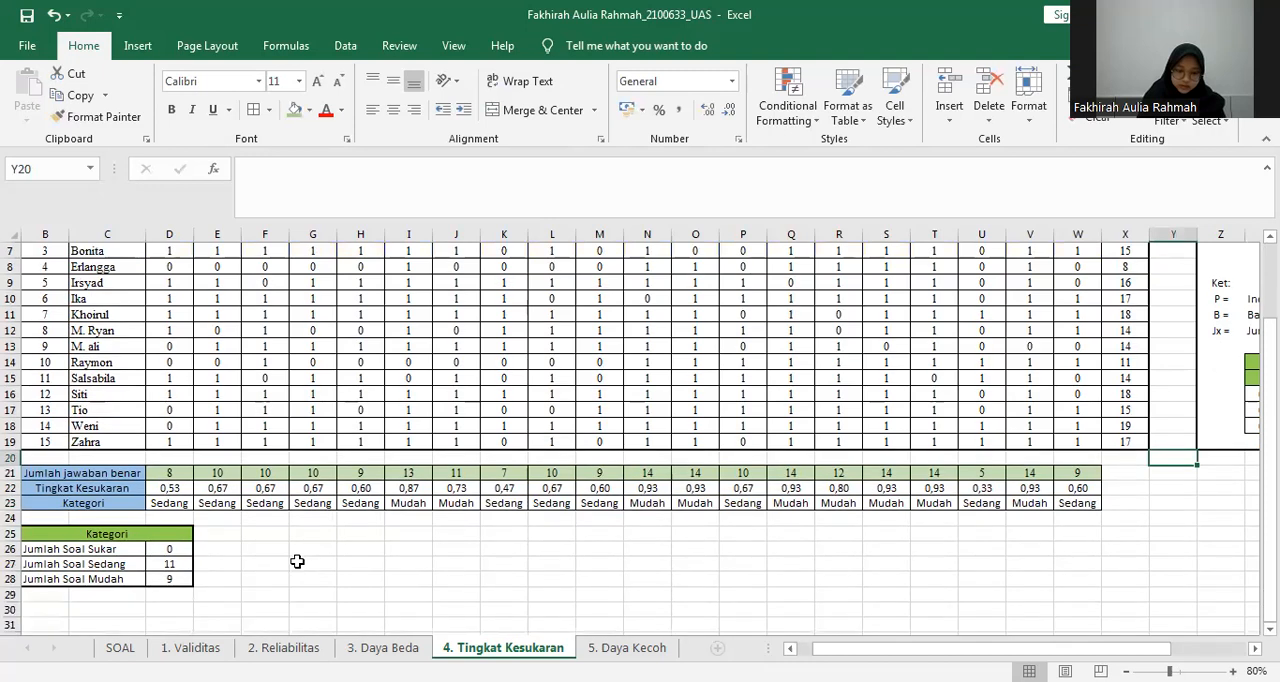
click(411, 503)
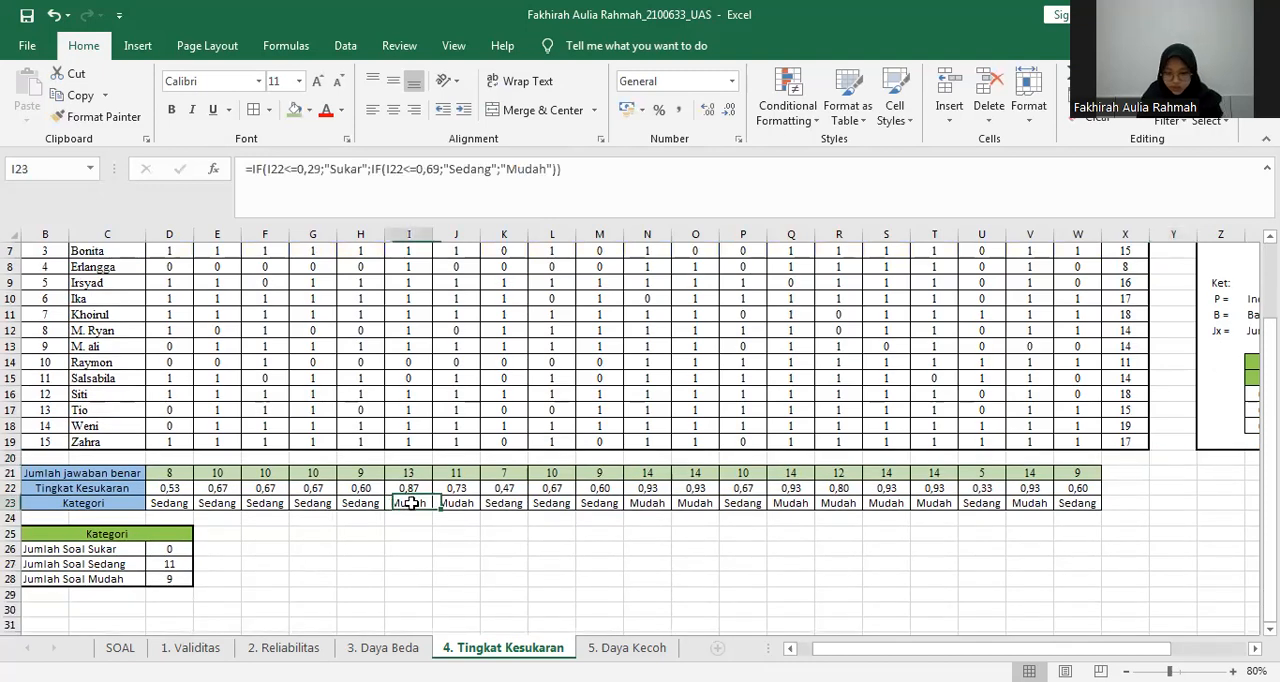
key(Right)
key(Right)
key(Right)
key(Right)
key(Right)
key(Right)
key(Right)
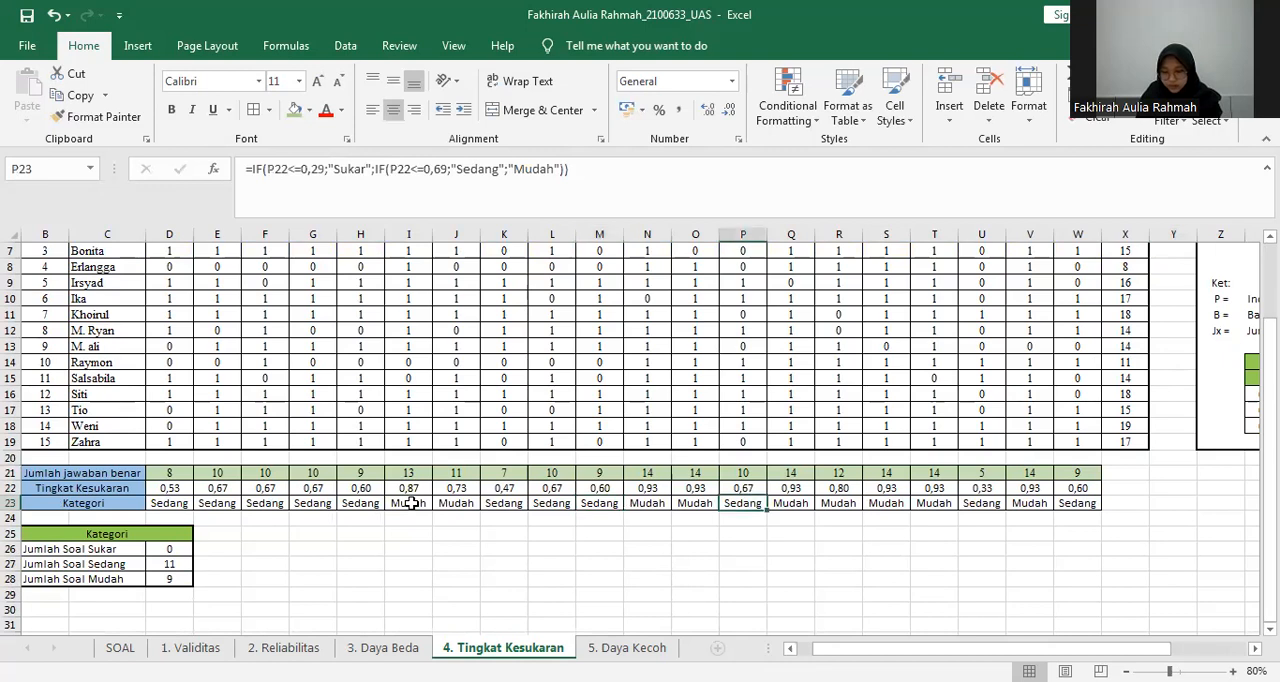
key(Right)
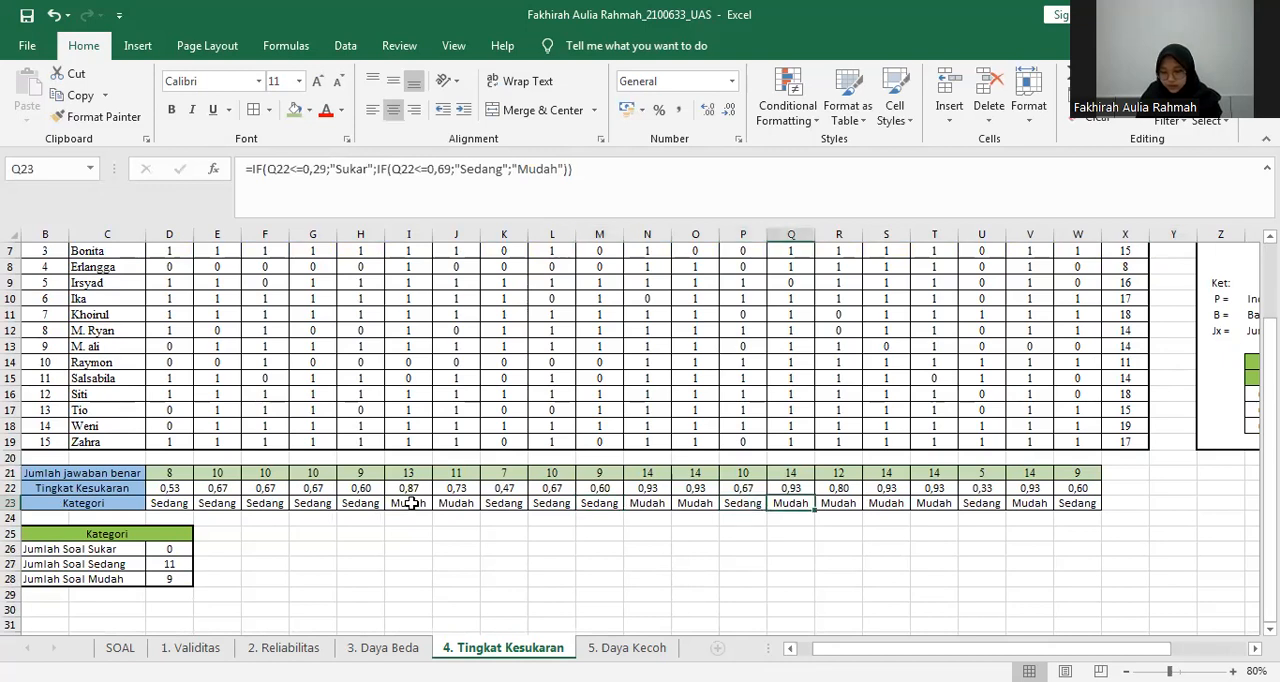
key(Right)
key(Right)
key(Right)
key(Right)
key(Right)
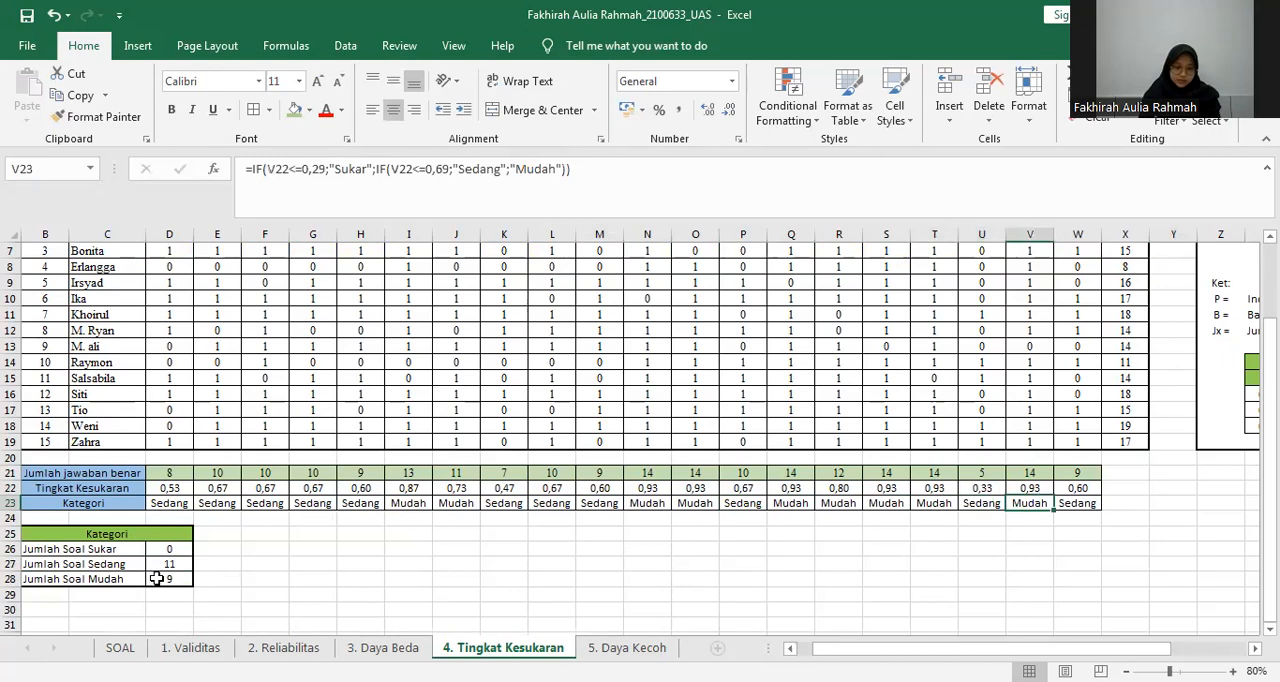
Check the Jumlah Soal Mudah and Jumlah Soal Sedang totals in D28 and D27 of the Kategori summary.
click(157, 578)
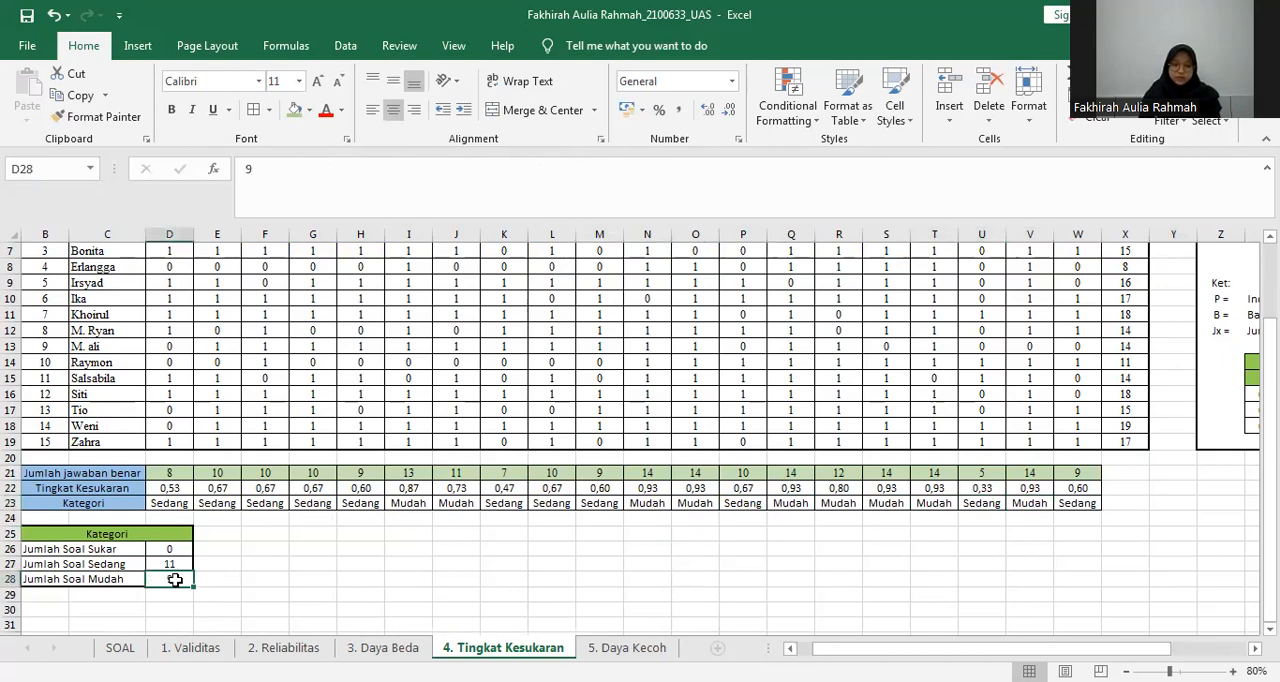
click(174, 564)
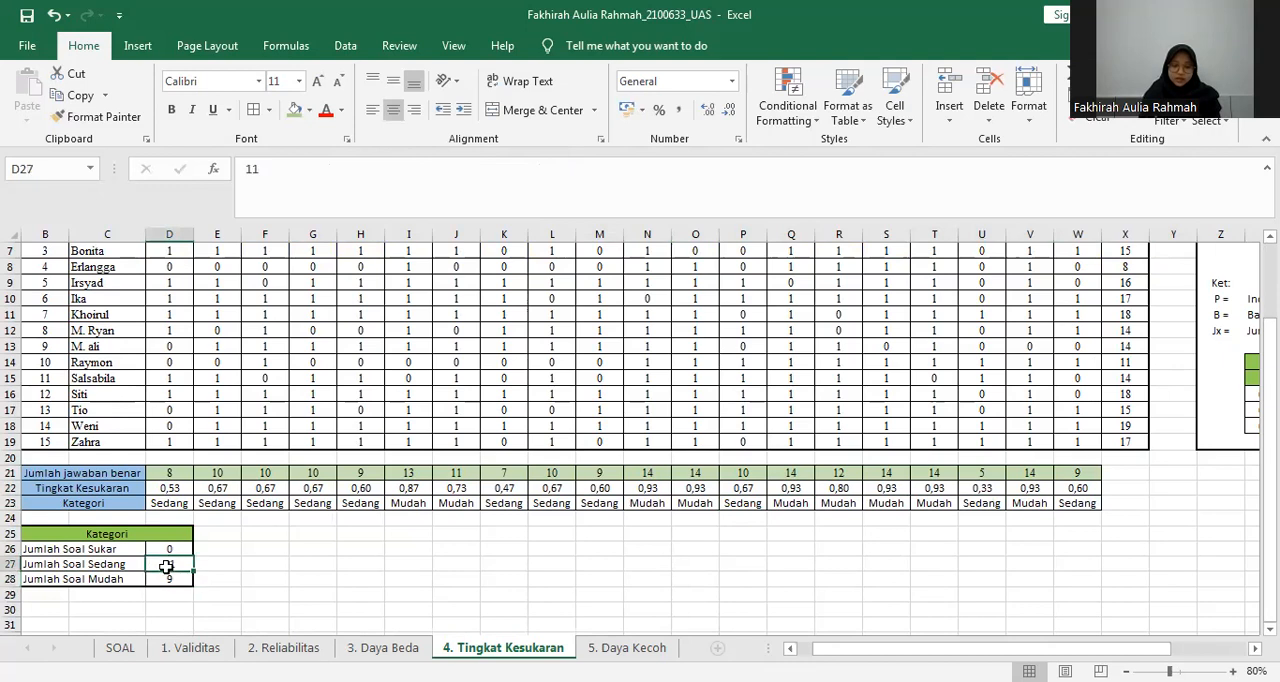
click(398, 532)
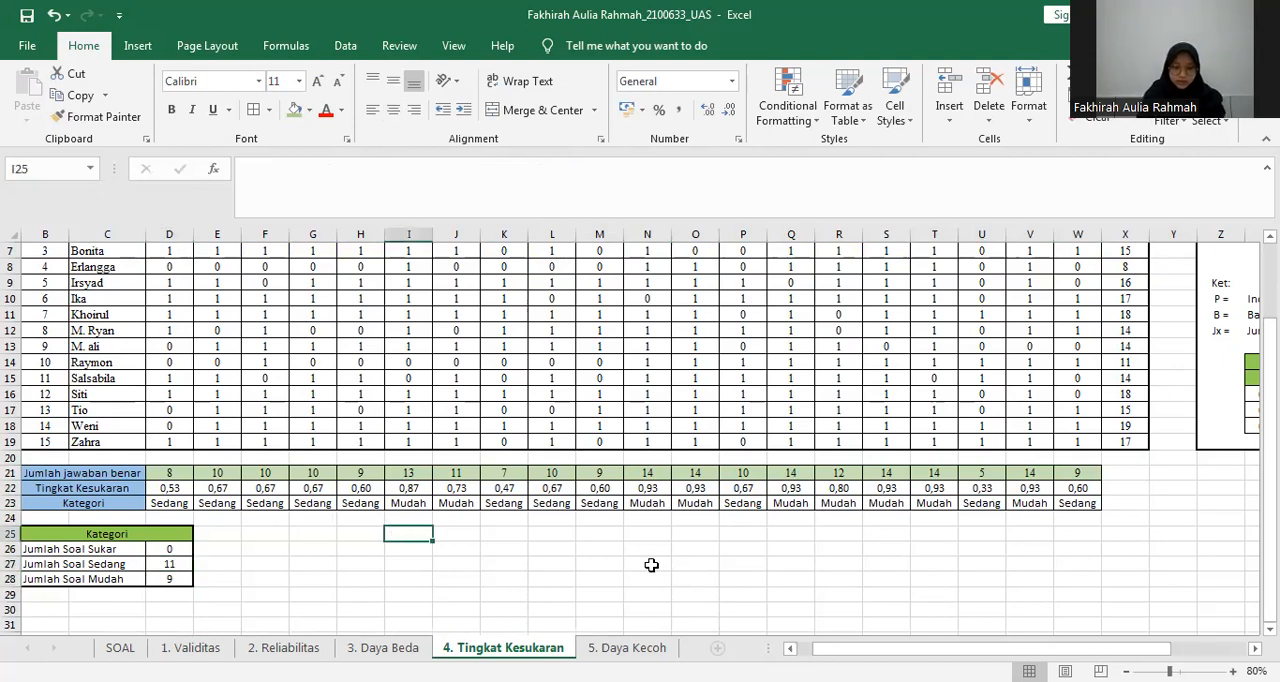
Open the 5. Daya Kecoh sheet and examine the ranked student scores with their ATAS and BAWAH groups.
click(643, 648)
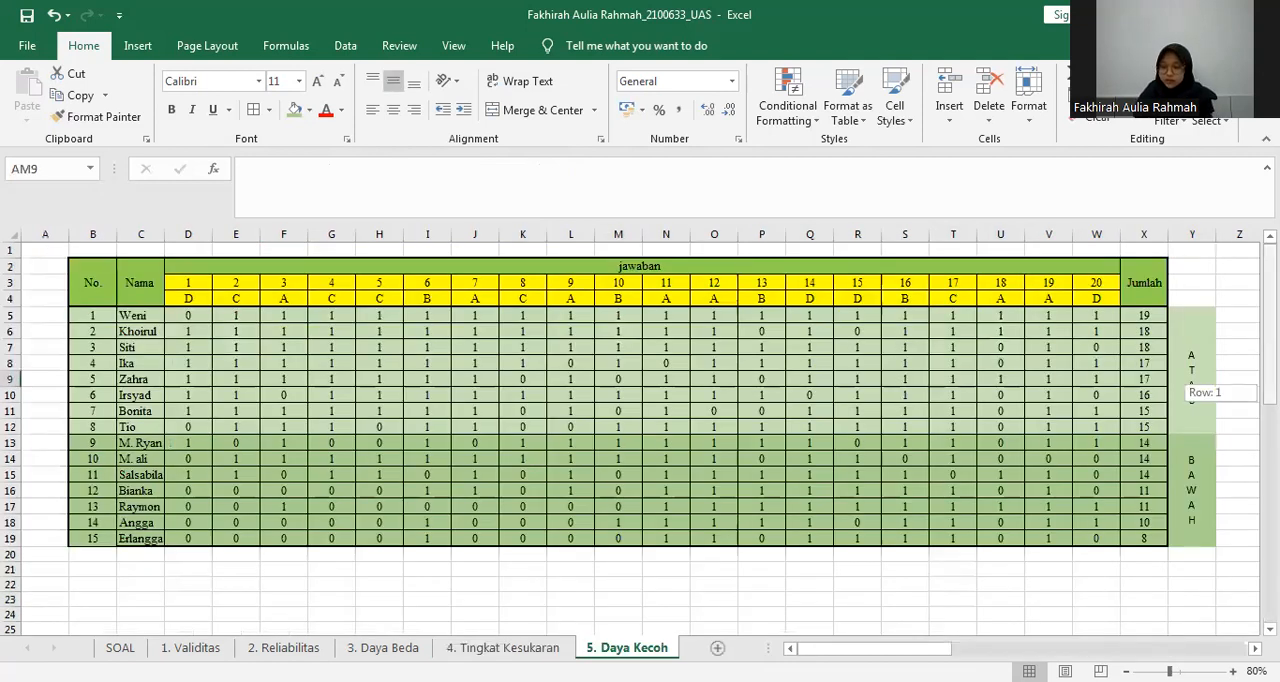
click(663, 397)
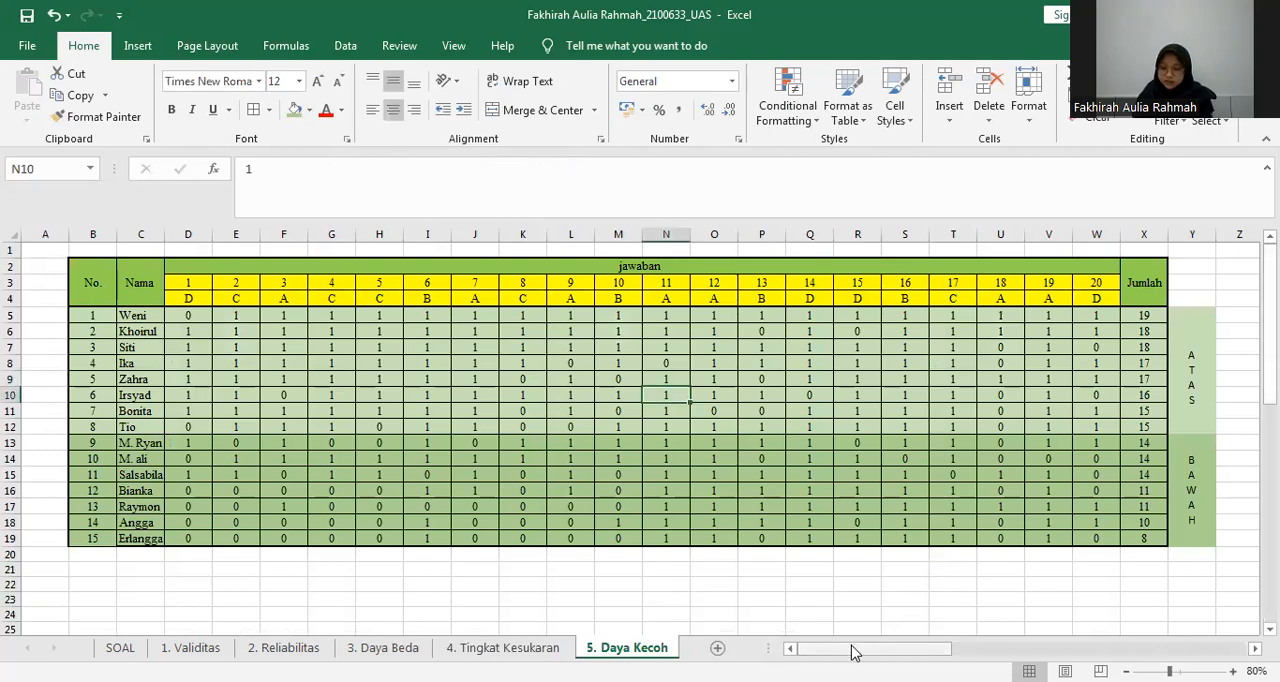
mouse_move(842, 648)
mouse_down()
mouse_move(952, 648)
mouse_move(864, 647)
mouse_up()
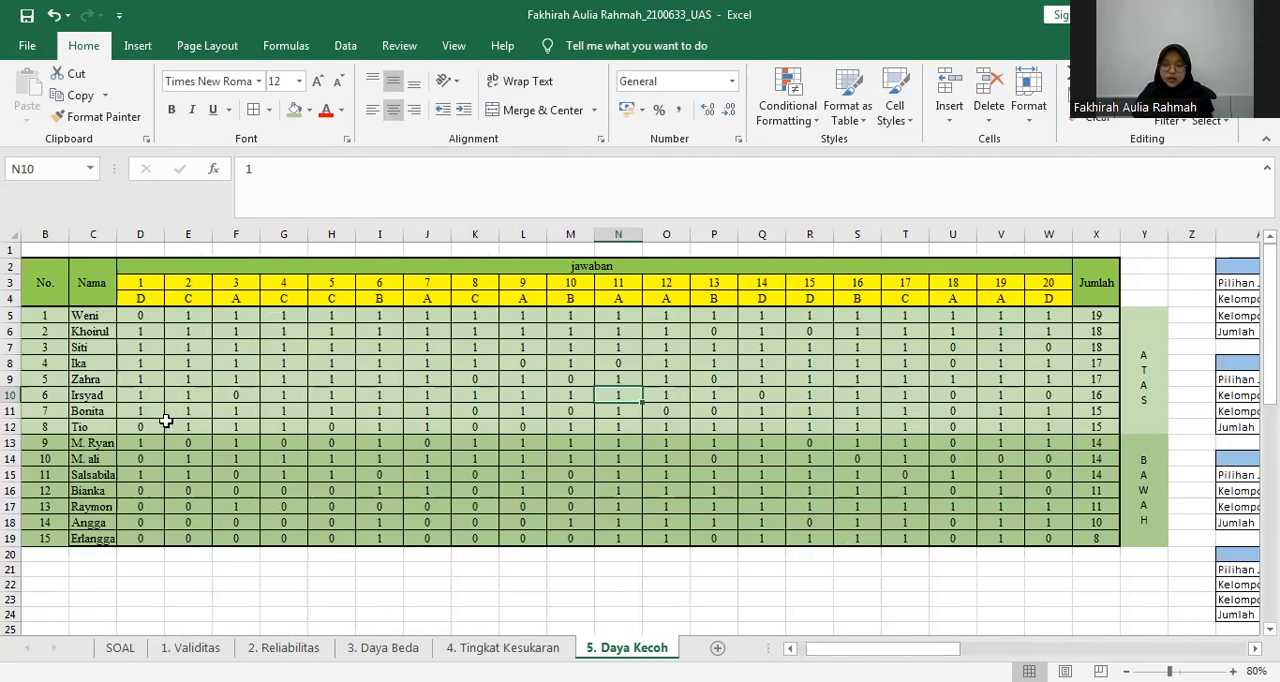
click(170, 425)
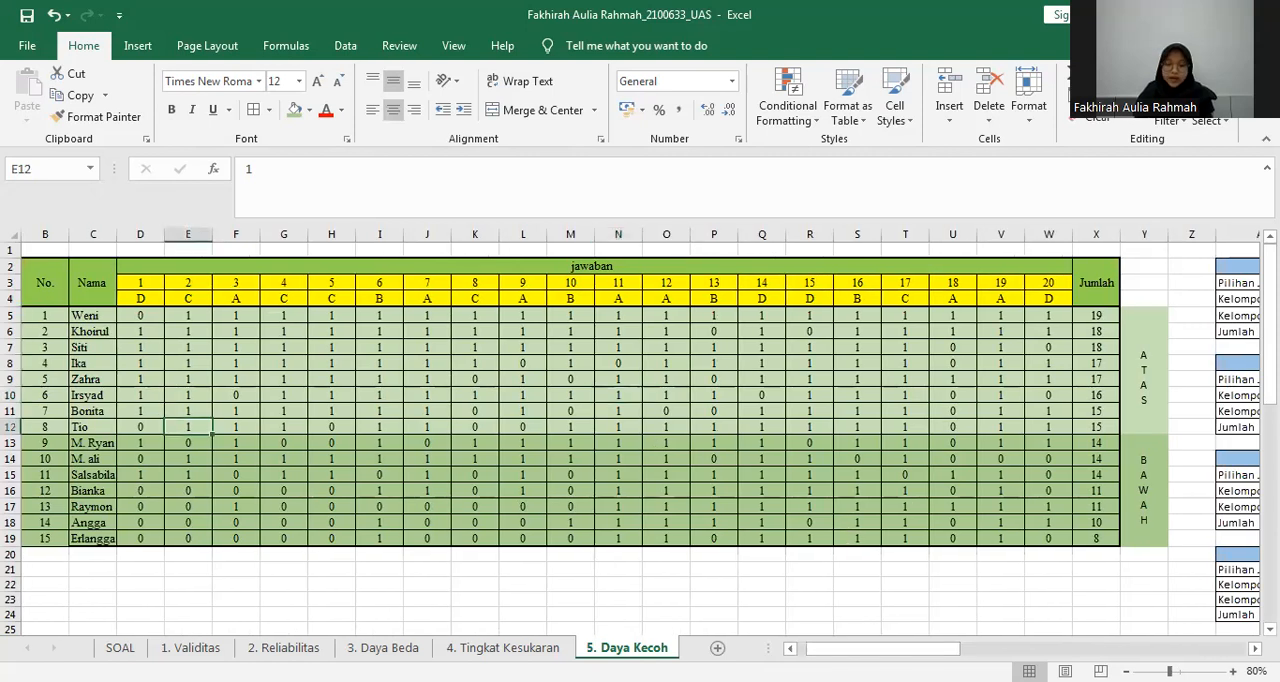
click(383, 648)
click(642, 650)
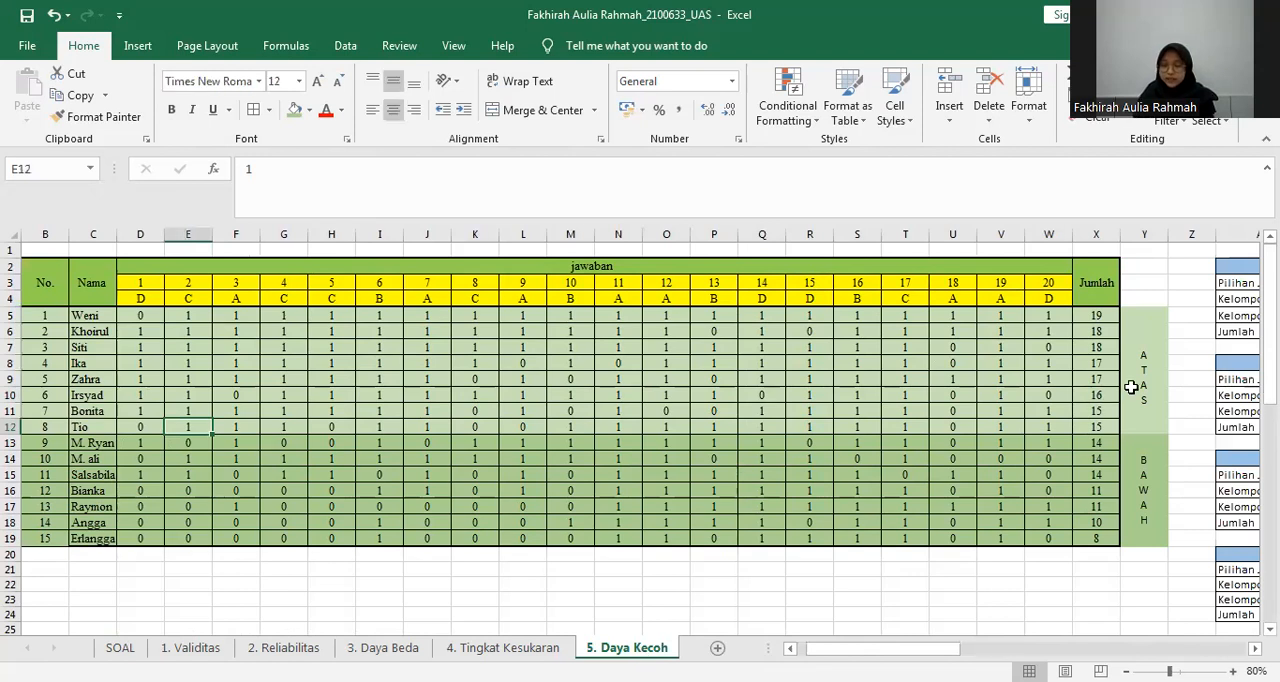
click(1144, 490)
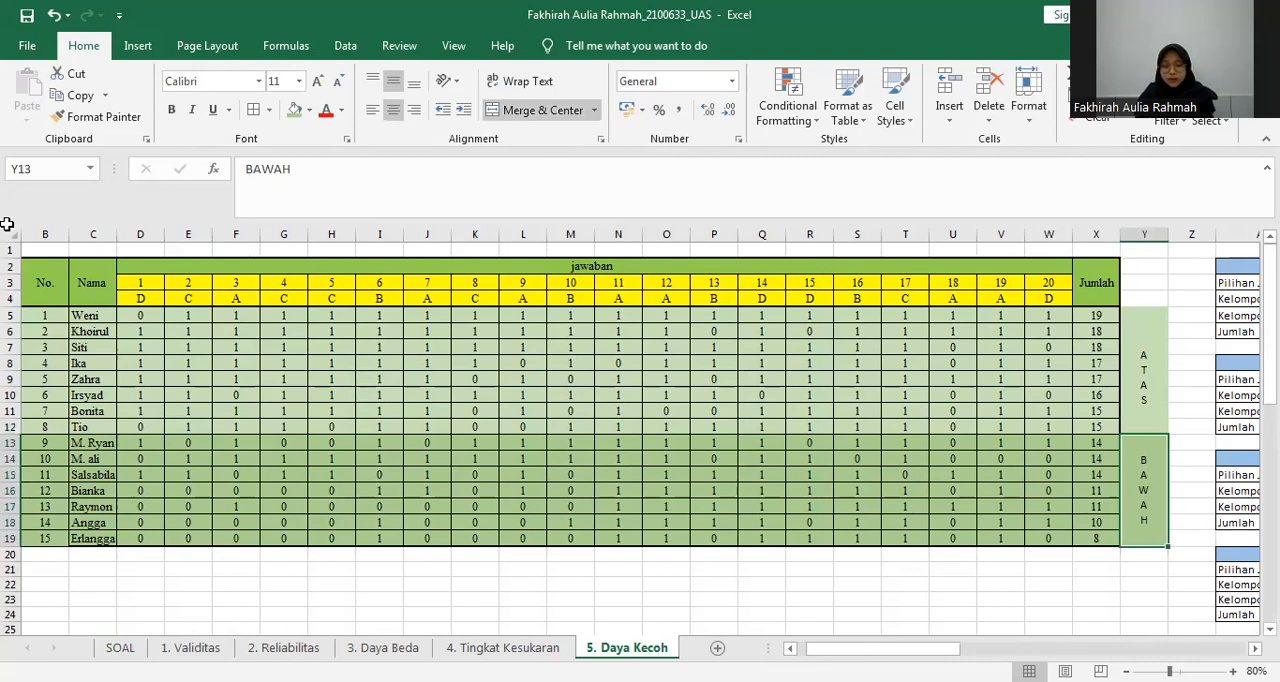
Copy the original student answer table B5:W22 from the SOAL sheet.
click(118, 648)
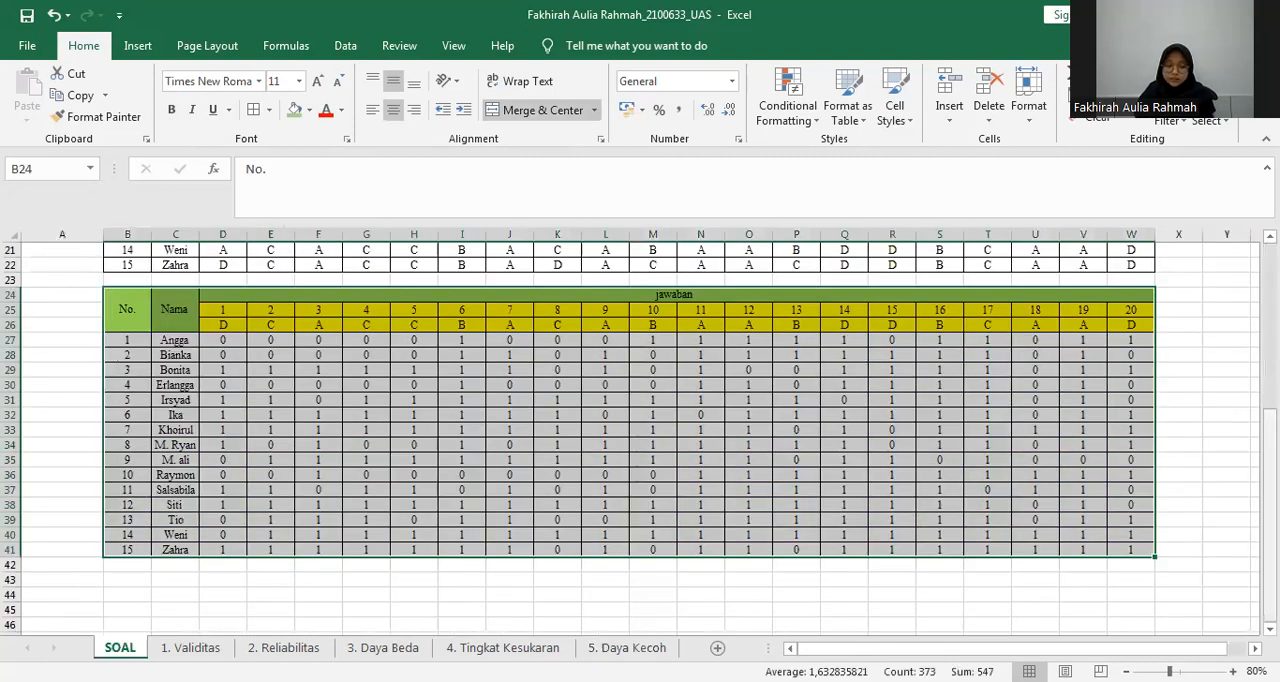
scroll(71, 351, up, 7)
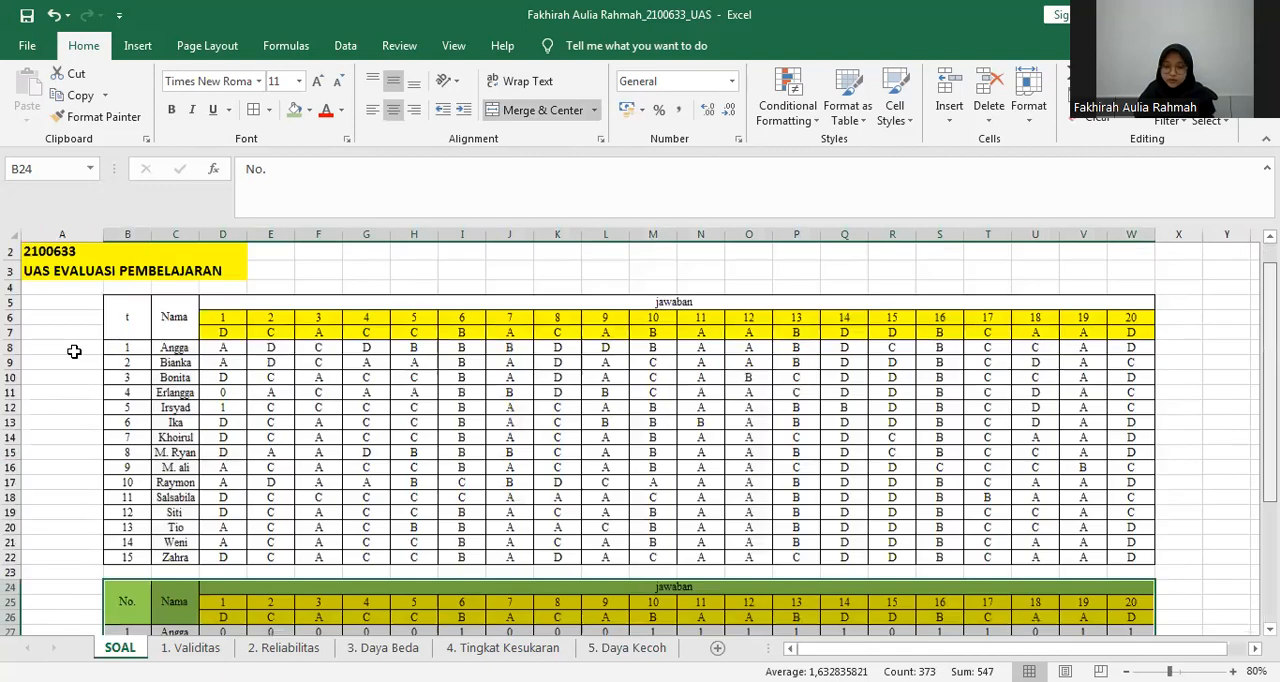
scroll(140, 290, down, 1)
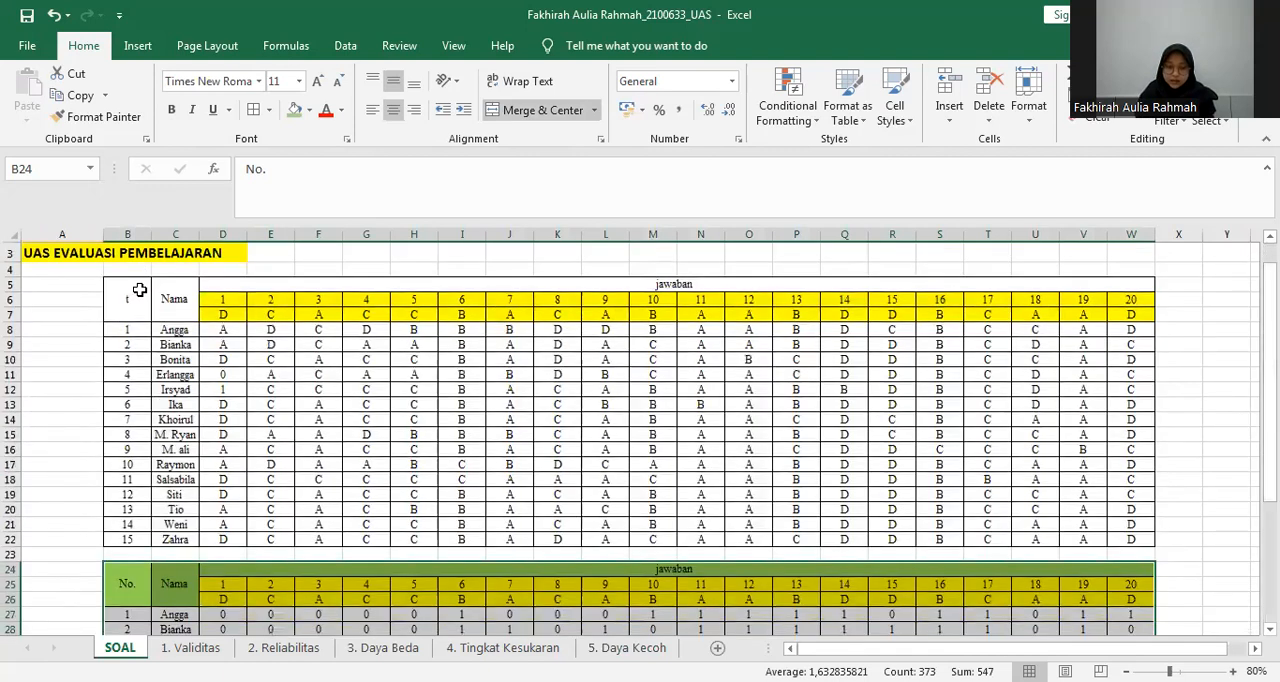
drag(127, 299, 977, 466)
key(ctrl+c)
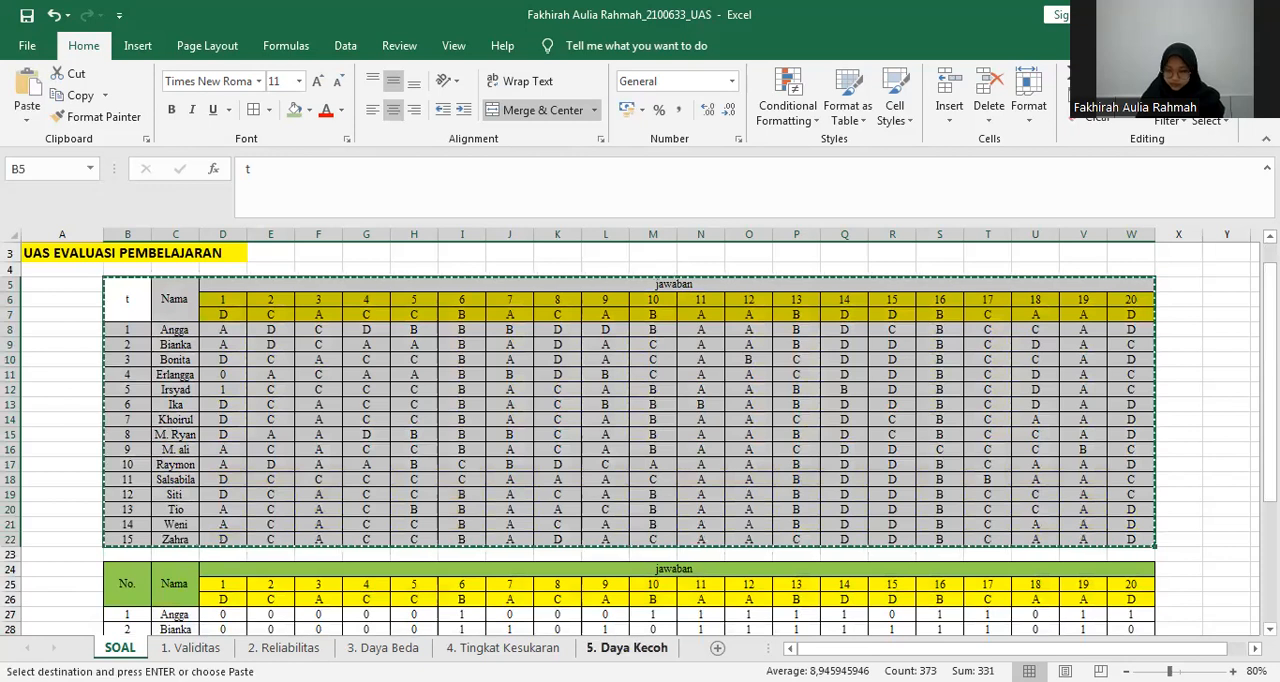
Paste the copied answer table at B21 on the 5. Daya Kecoh sheet, below the score table.
click(627, 647)
click(50, 566)
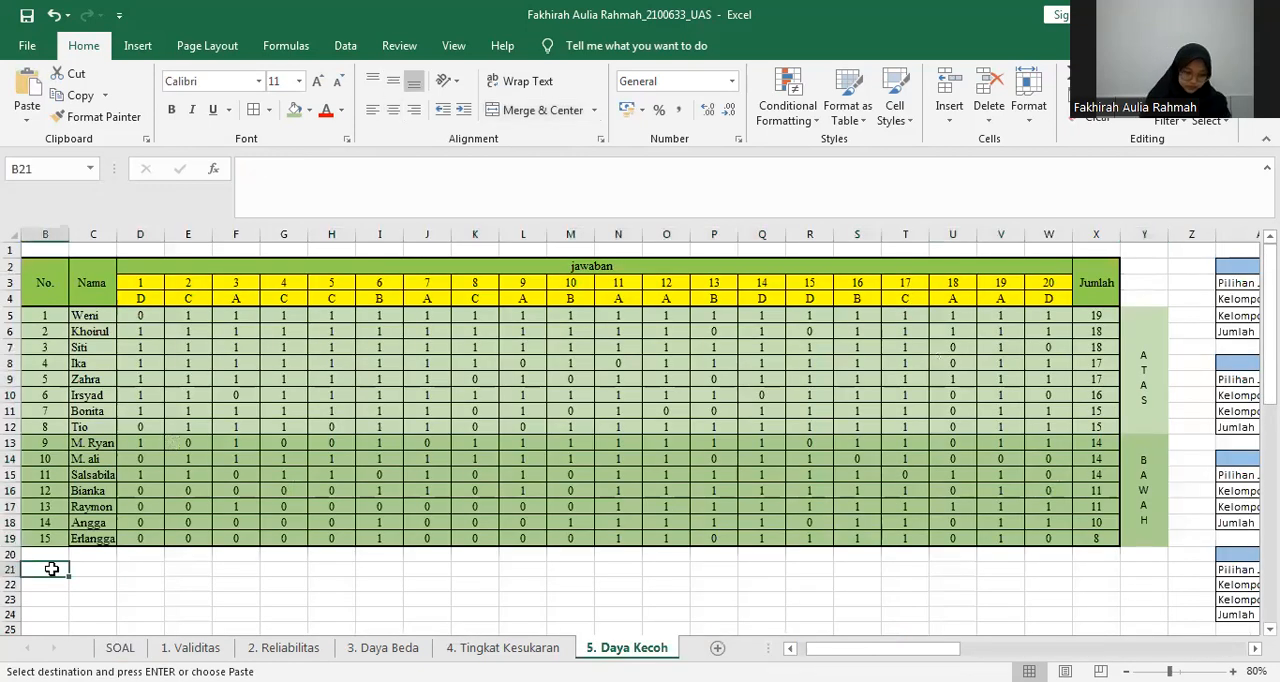
key(ctrl+v)
key(Escape)
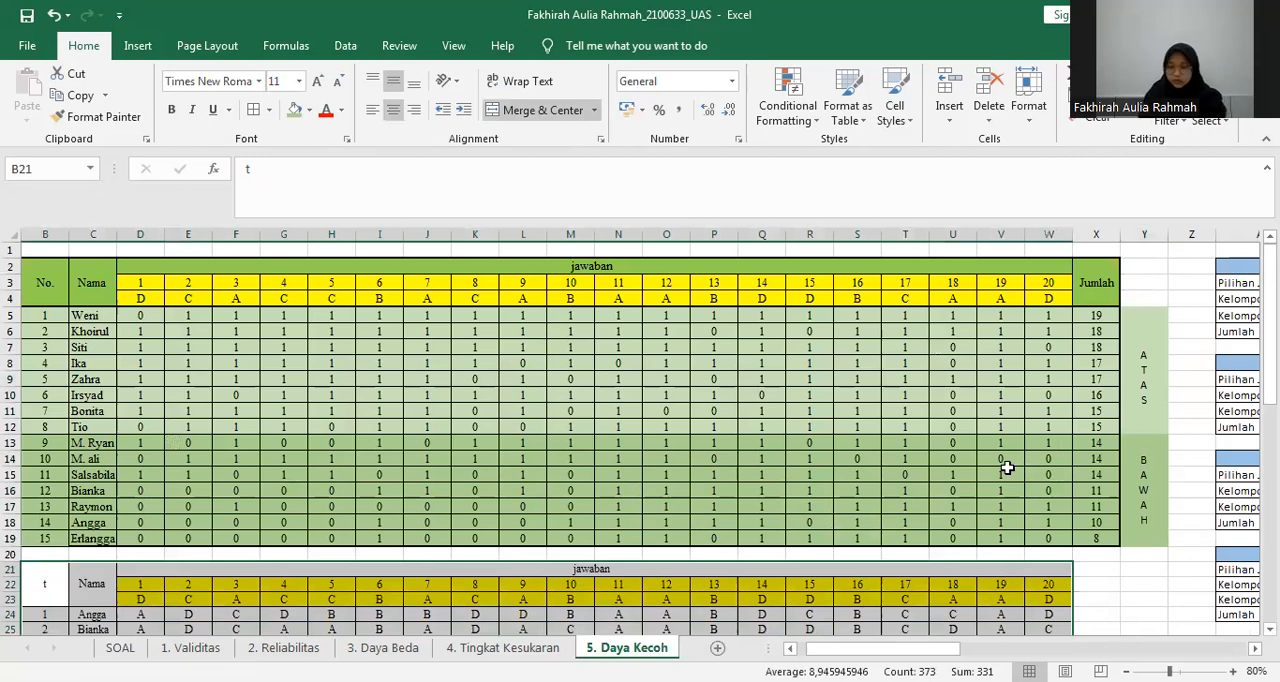
scroll(712, 402, down, 1)
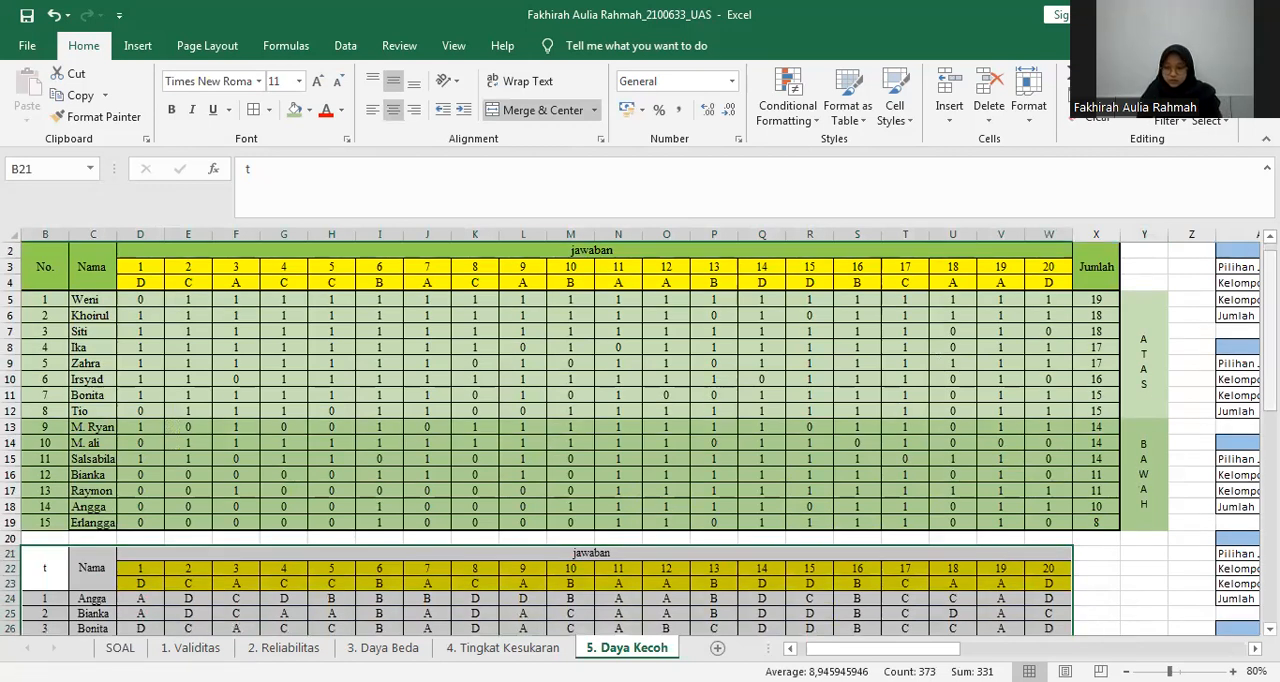
scroll(462, 490, down, 4)
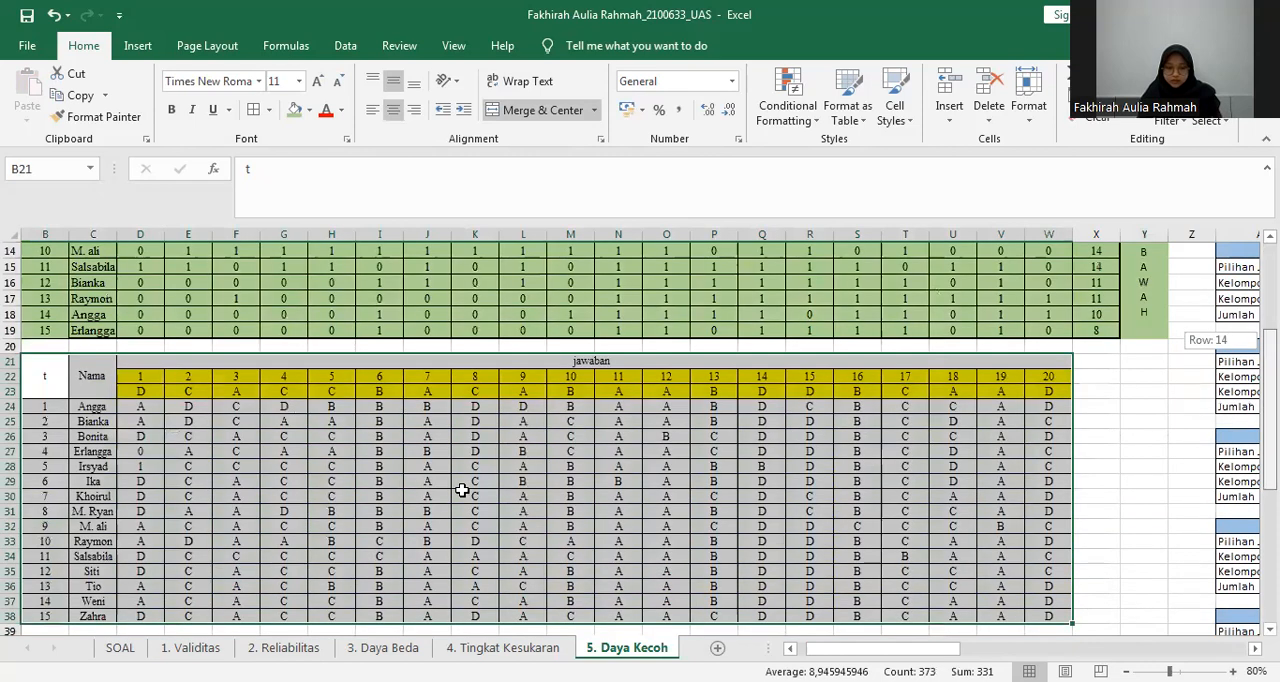
click(462, 490)
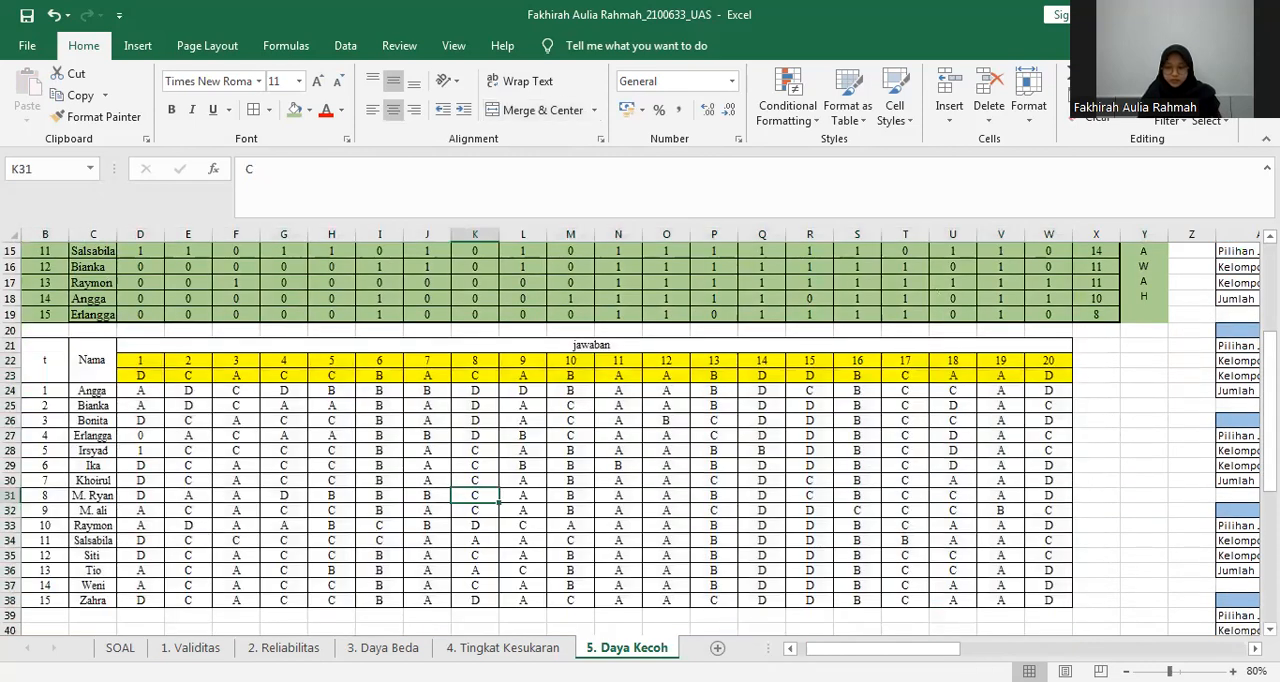
Compare the question 1 answer key in D4 with the D* option in AE3 of the No. 1 table, zooming in on it.
scroll(630, 437, up, 5)
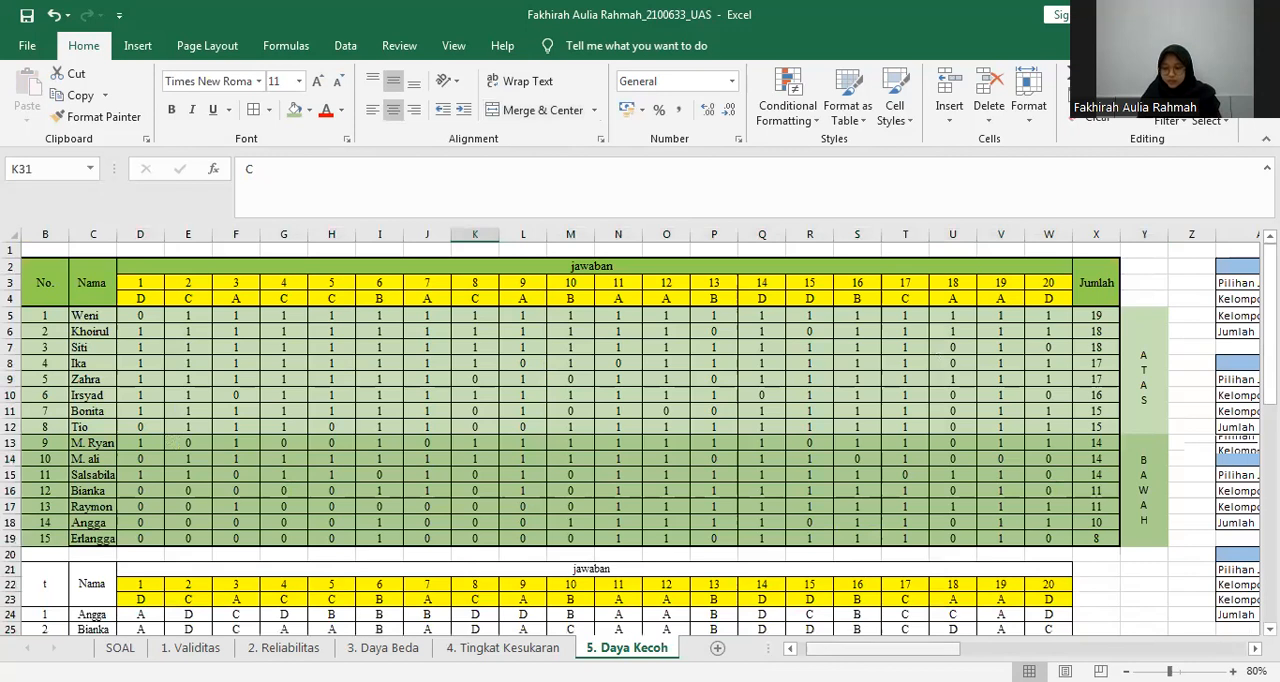
drag(885, 648, 1018, 648)
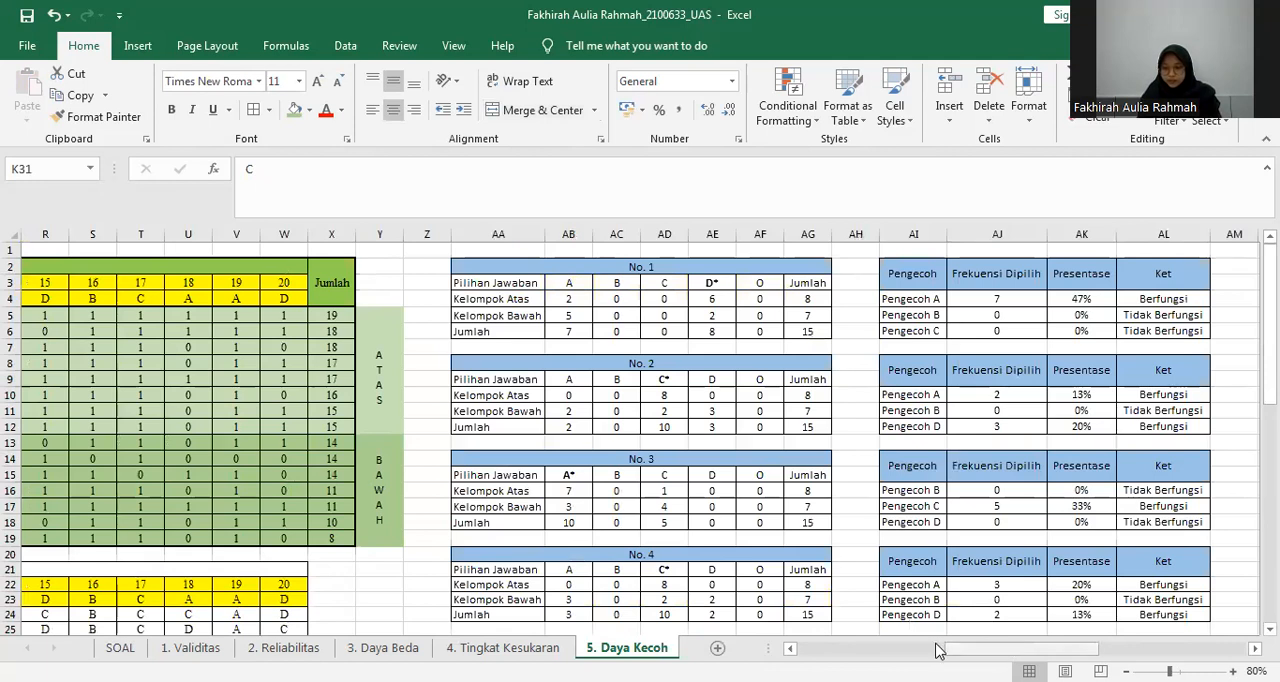
drag(938, 650, 861, 650)
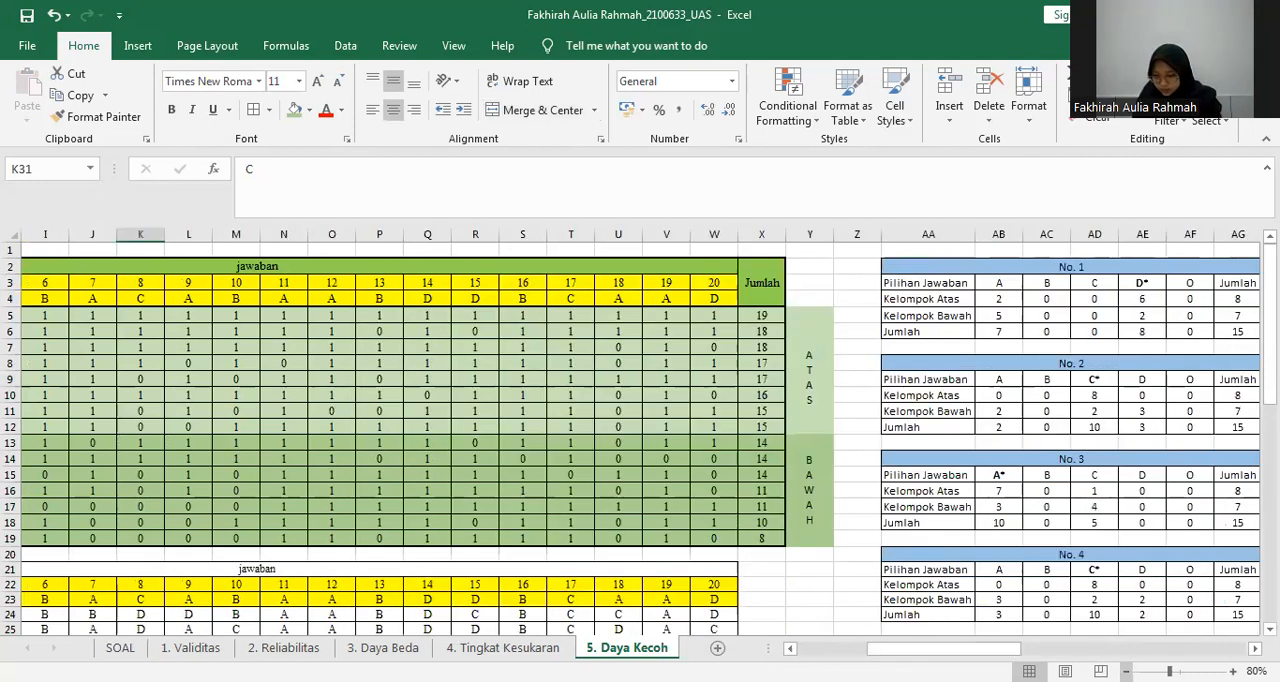
ctrl+scroll(1160, 602, down, 2)
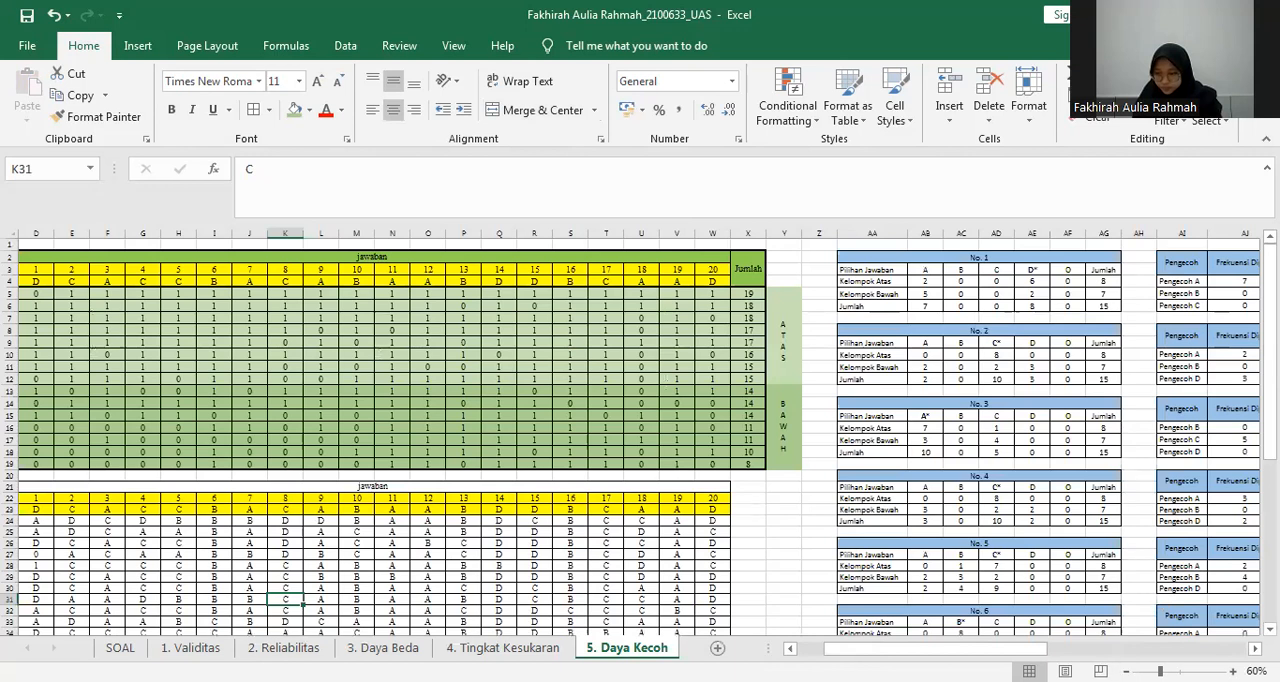
drag(985, 649, 974, 649)
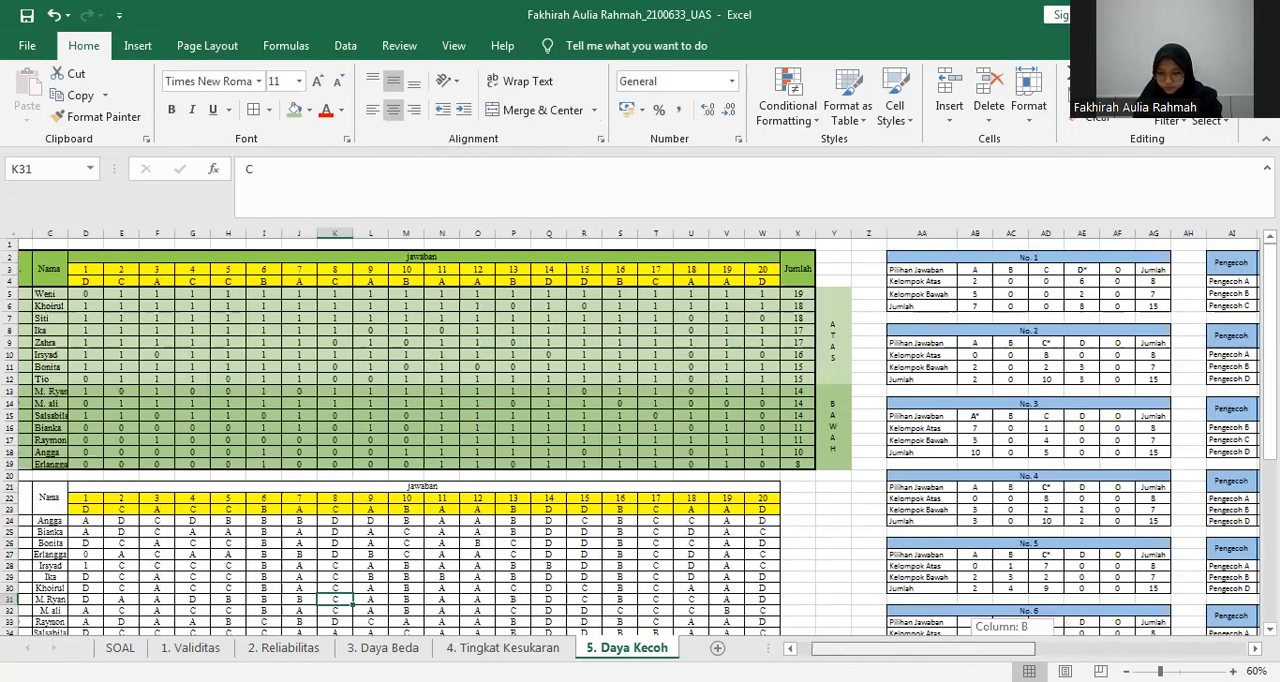
click(82, 280)
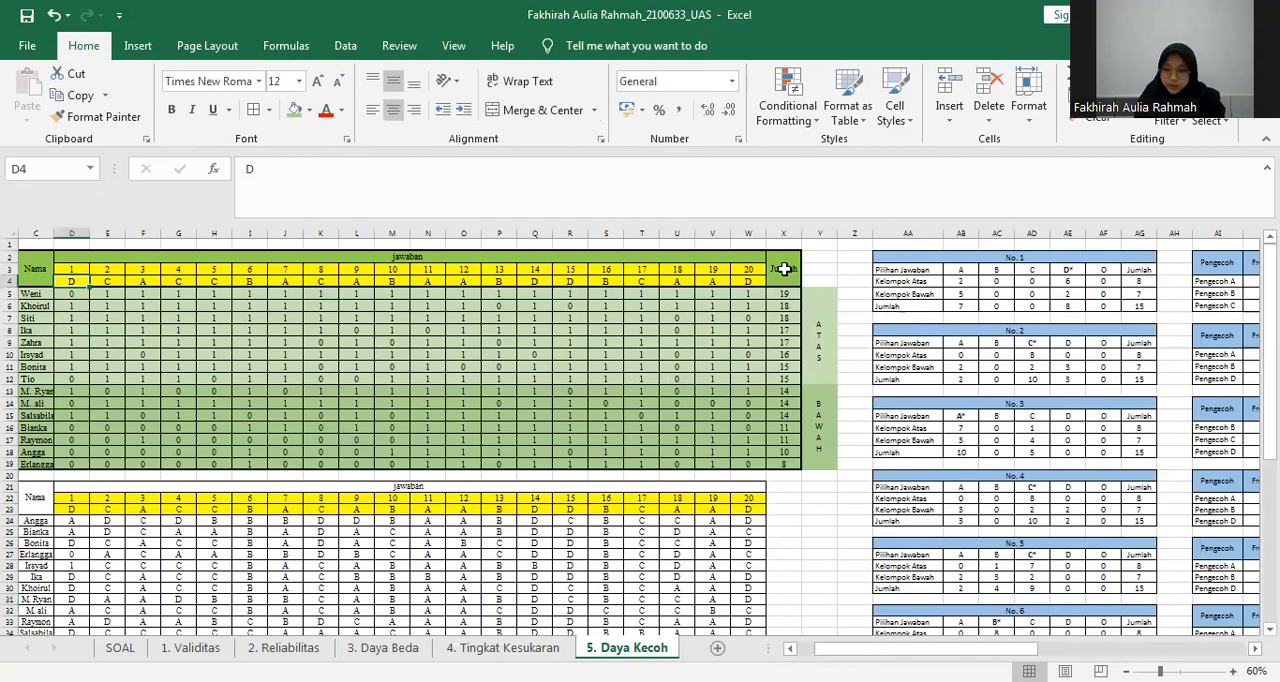
click(1072, 270)
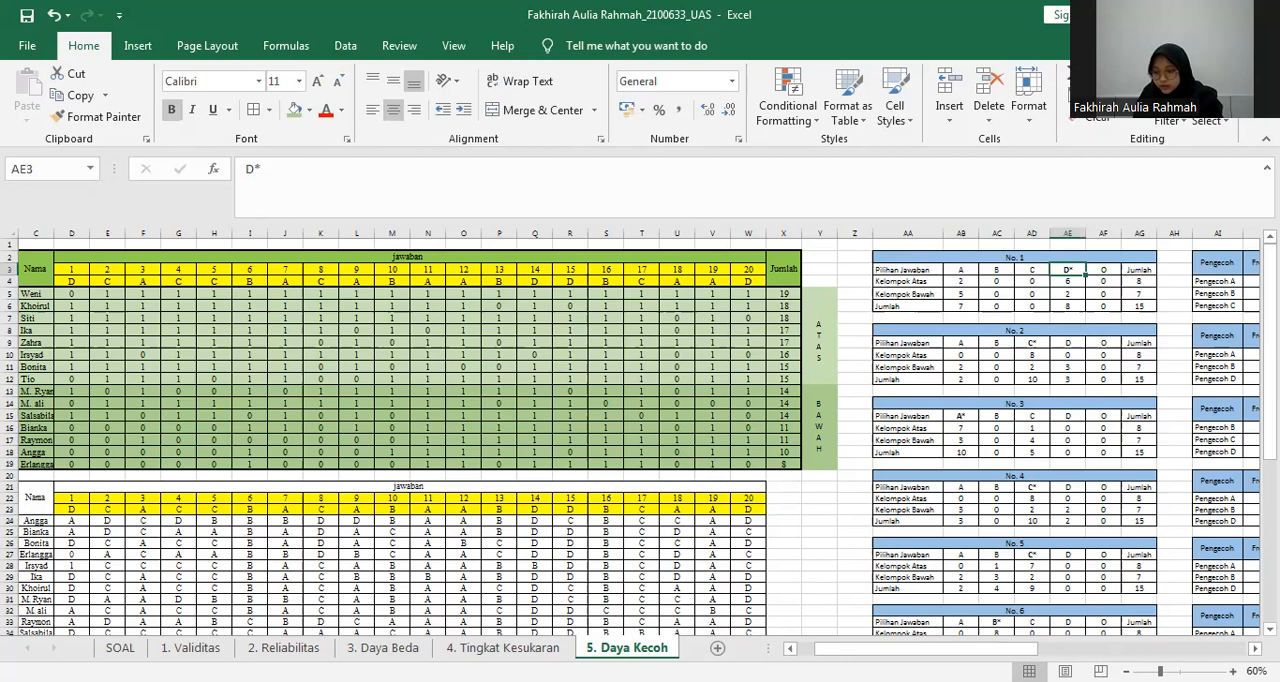
scroll(1068, 270, up, 10)
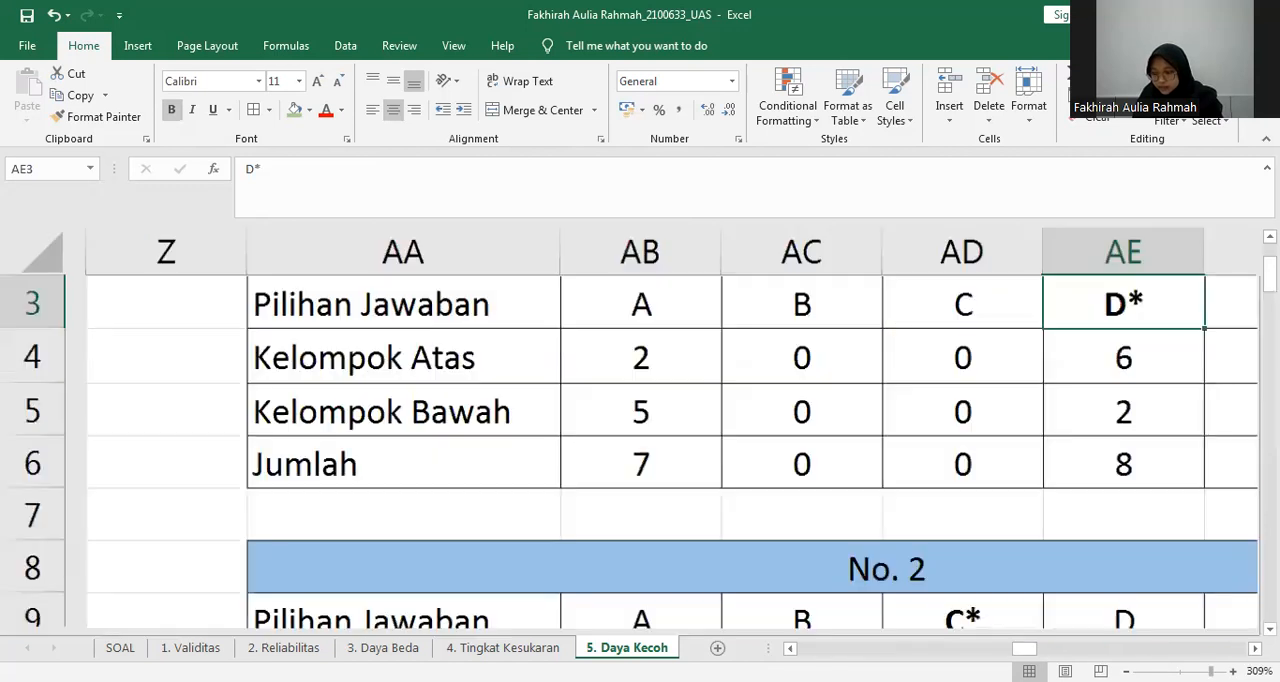
scroll(640, 430, up, 4)
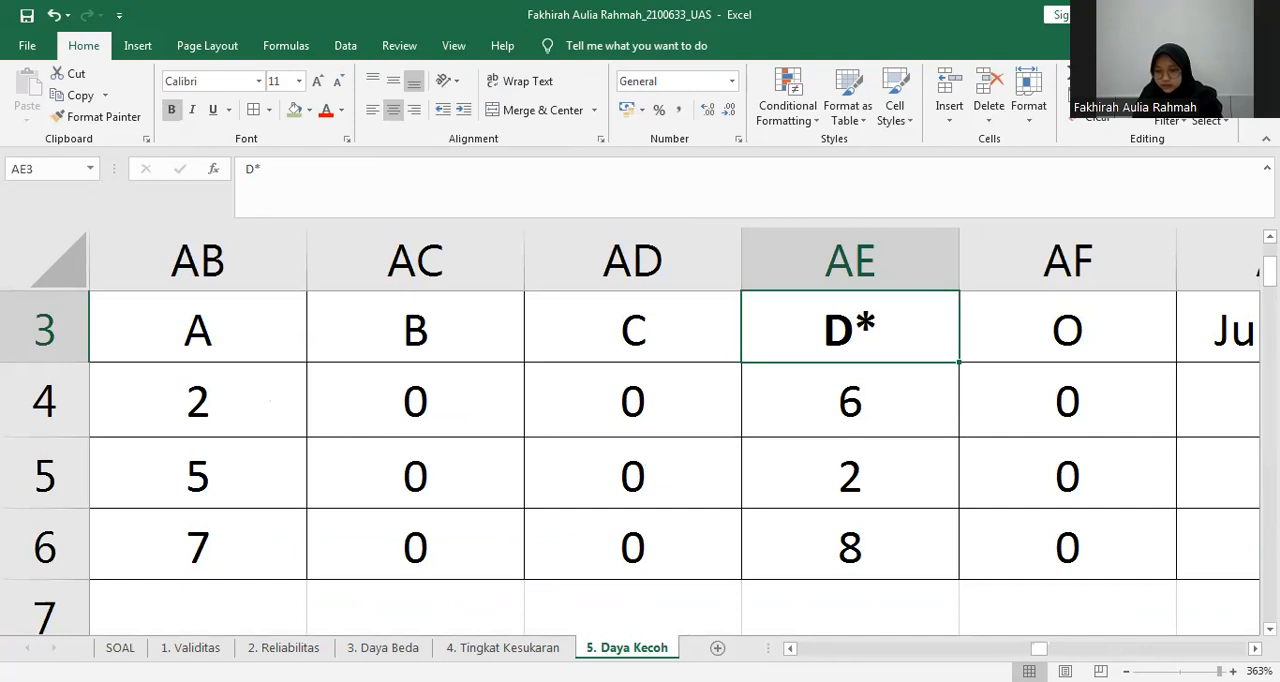
Step through the question 1 answers in column D of the pasted answer table, from D24 down, relating them to option A of No. 1.
scroll(640, 430, down, 15)
scroll(640, 430, up, 3)
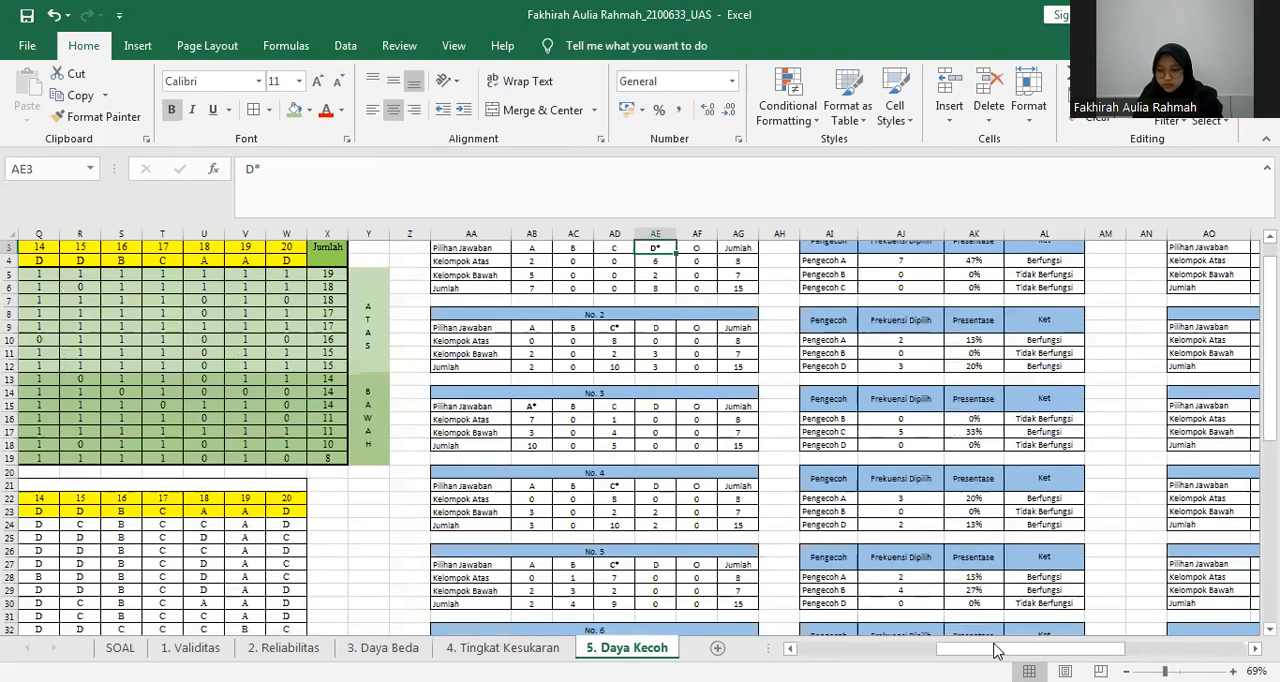
drag(995, 649, 887, 649)
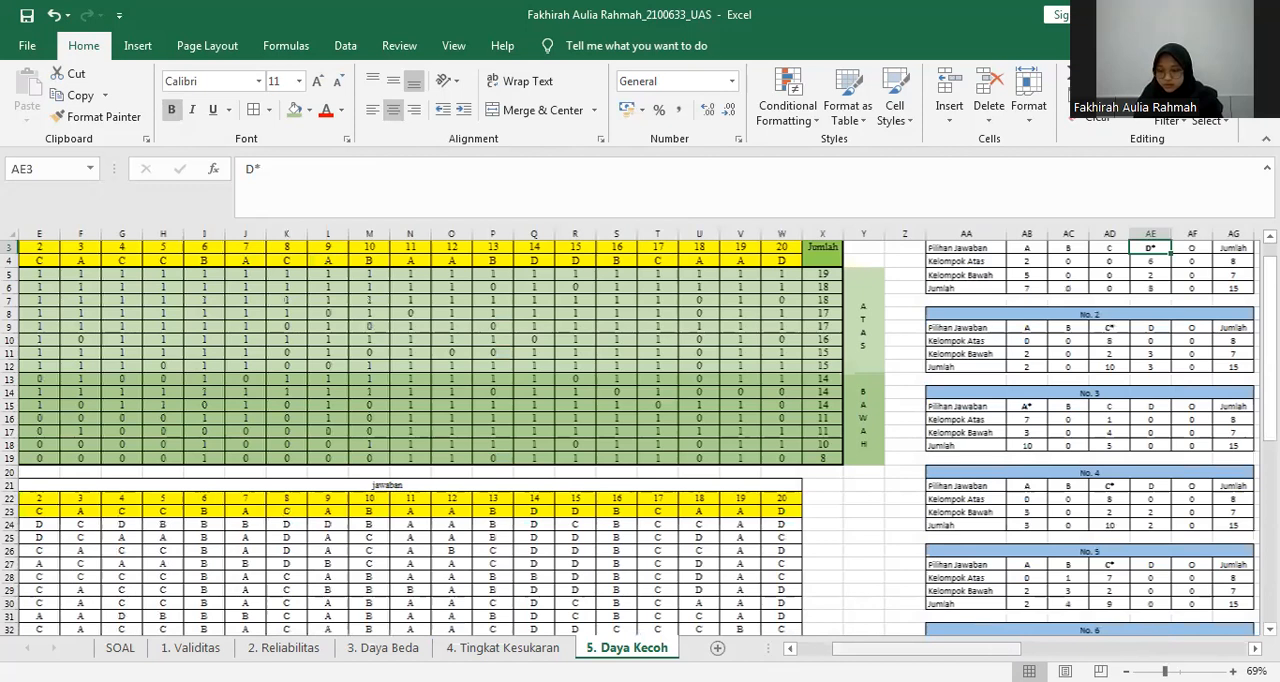
click(1126, 671)
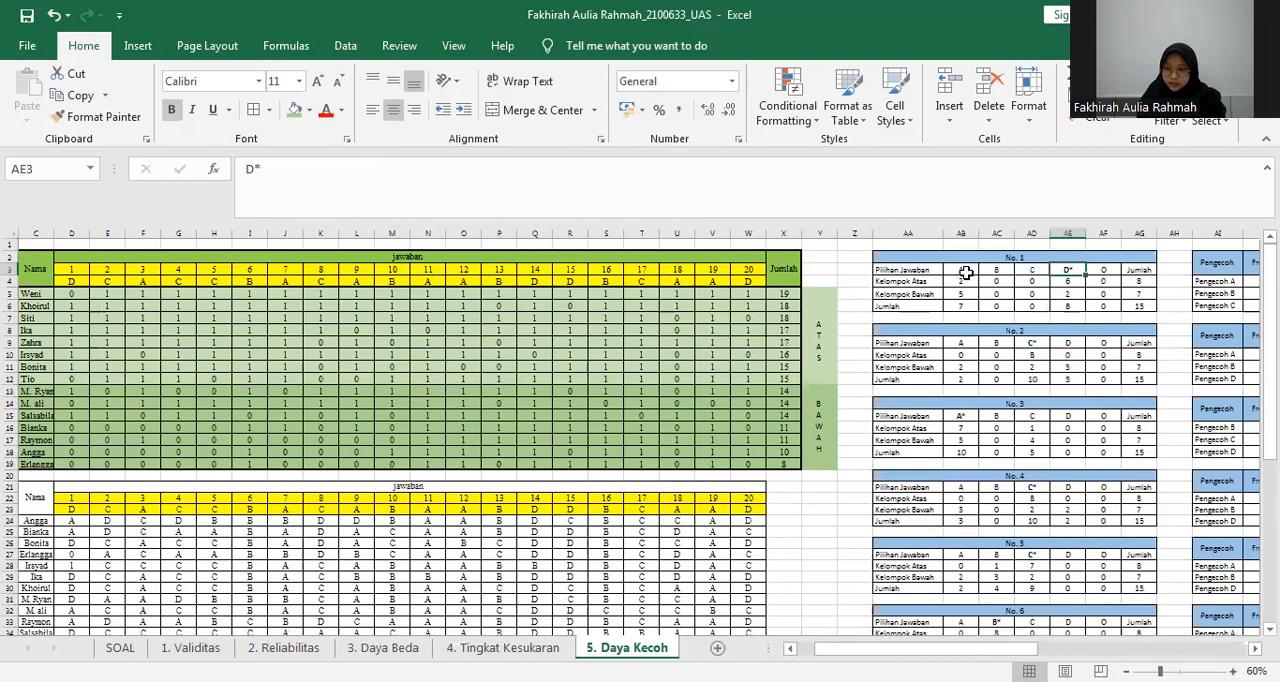
click(961, 271)
click(75, 517)
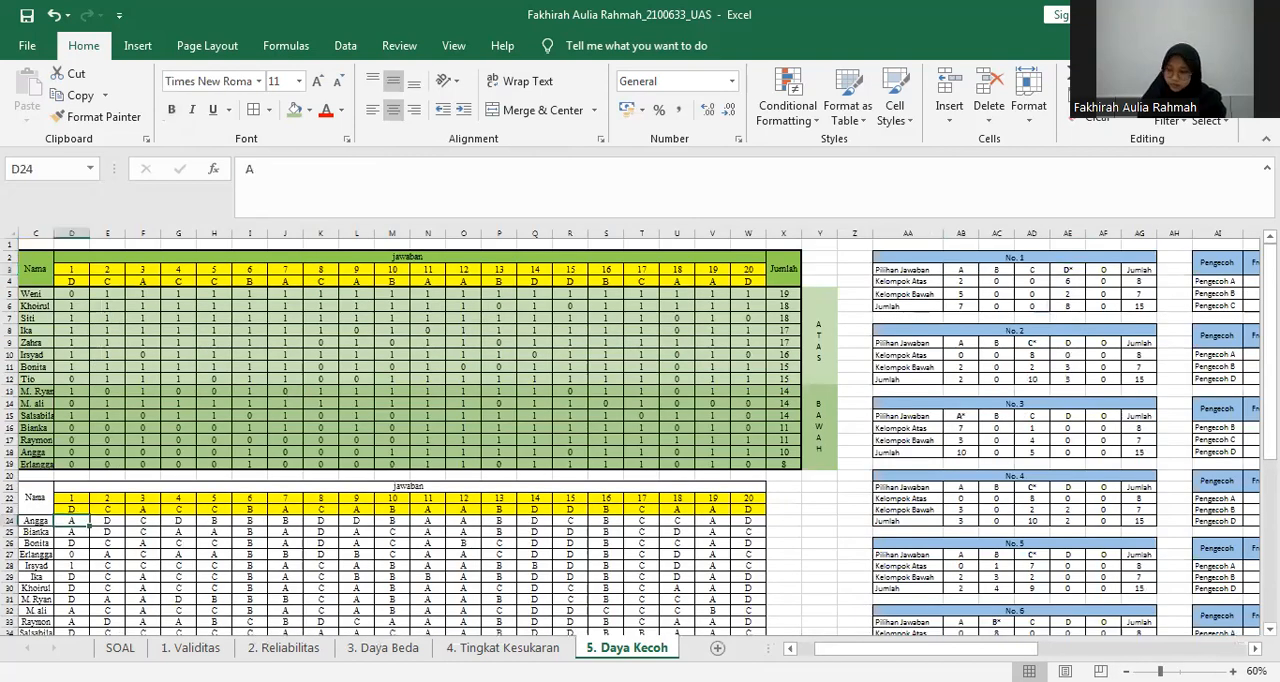
scroll(75, 517, down, 4)
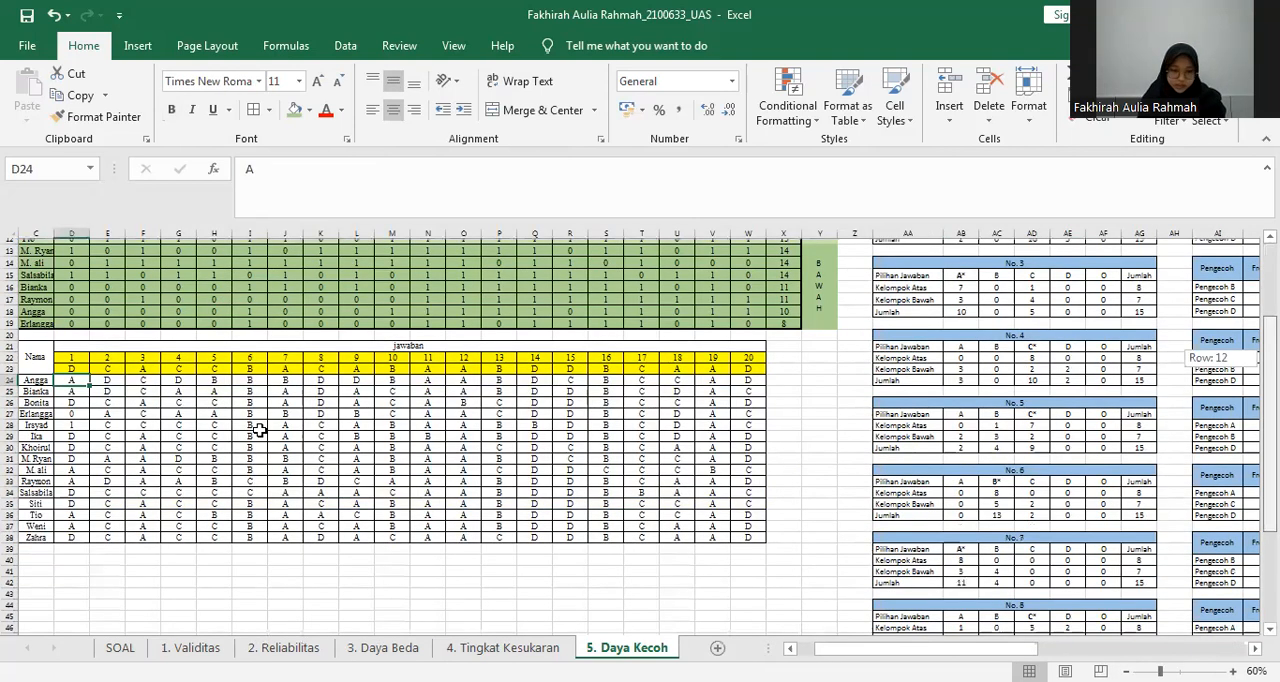
scroll(60, 410, up, 1)
key(Down)
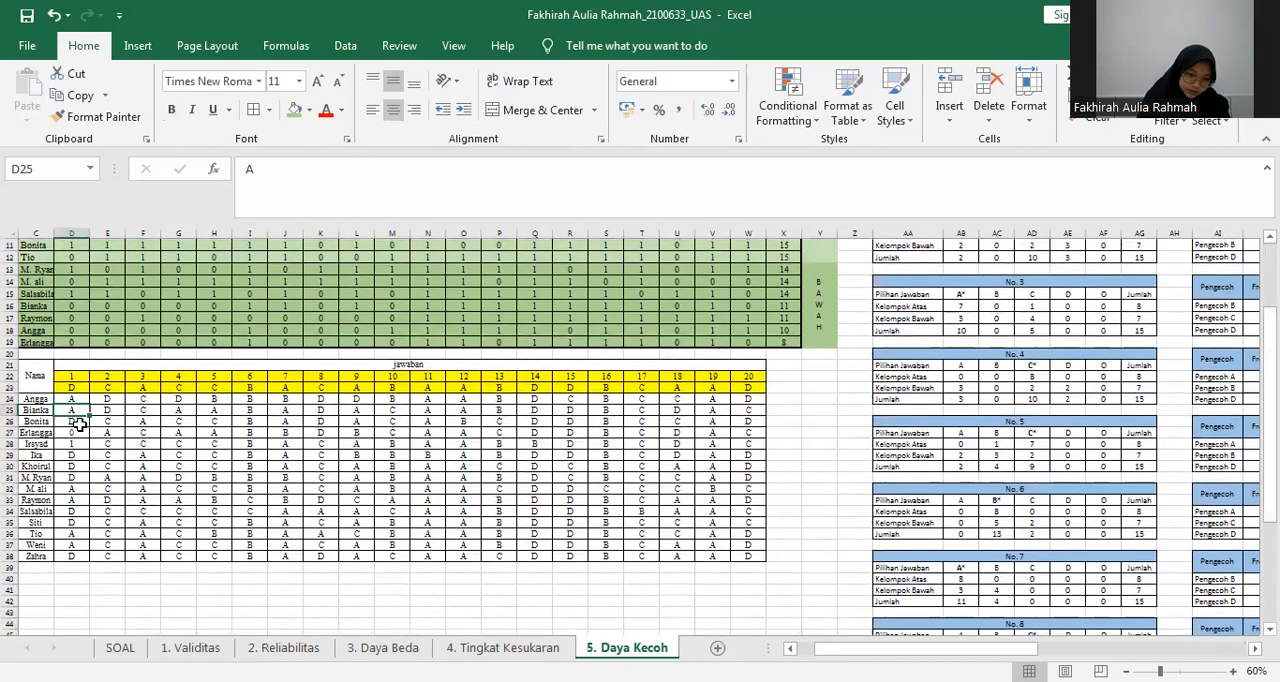
key(Down)
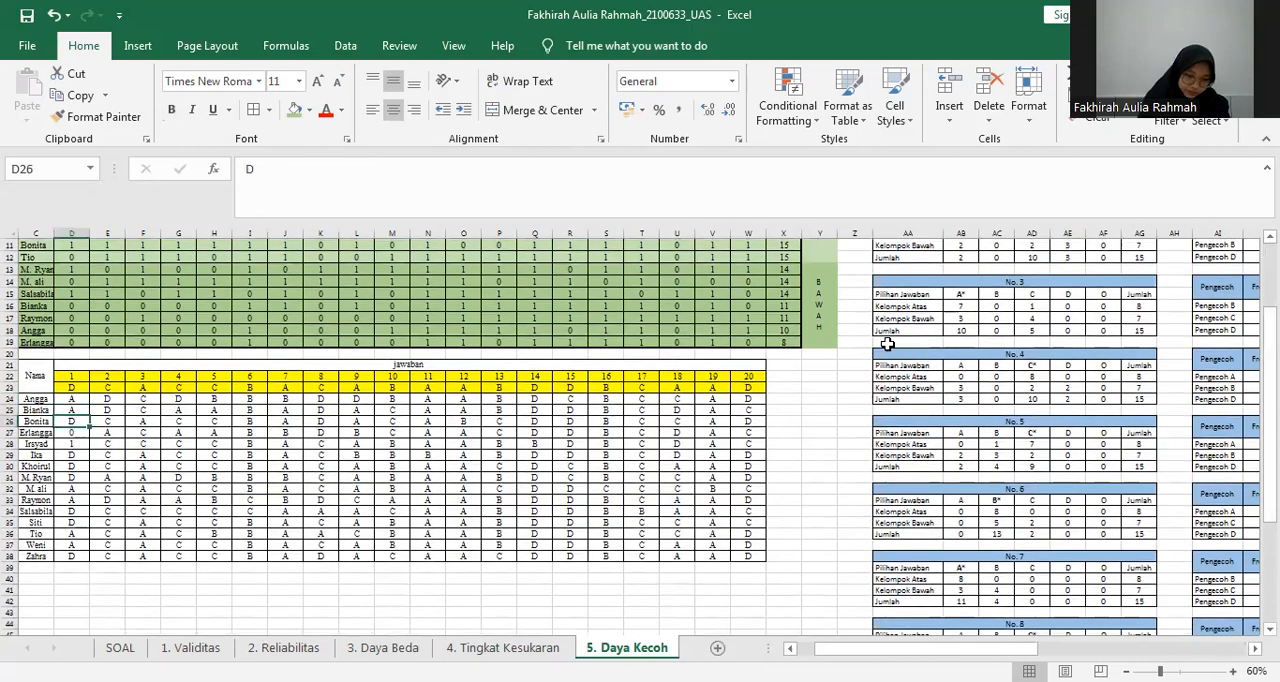
key(Down)
key(Down)
key(Down)
key(Down)
key(Down)
key(Down)
key(Down)
key(Down)
key(Down)
key(Down)
key(Down)
drag(1270, 425, 1270, 363)
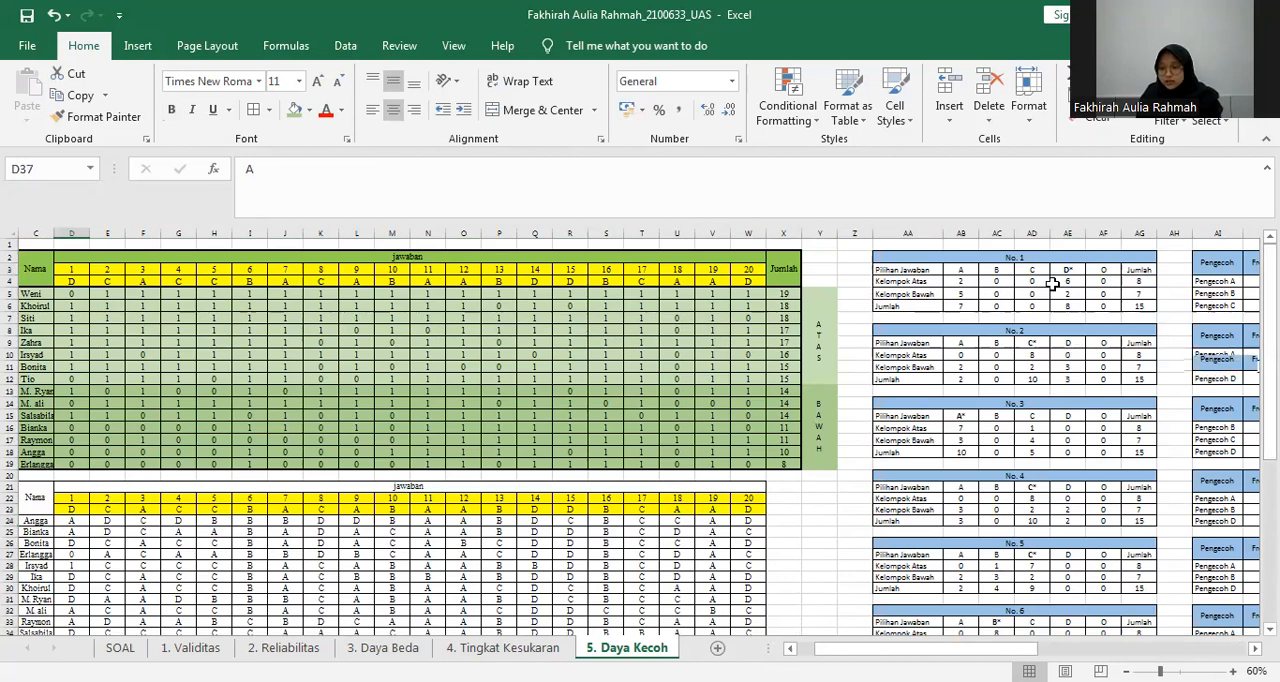
Check the Kelompok Atas count for D* in AE4 against the upper group's question 1 scores in column D.
click(1070, 281)
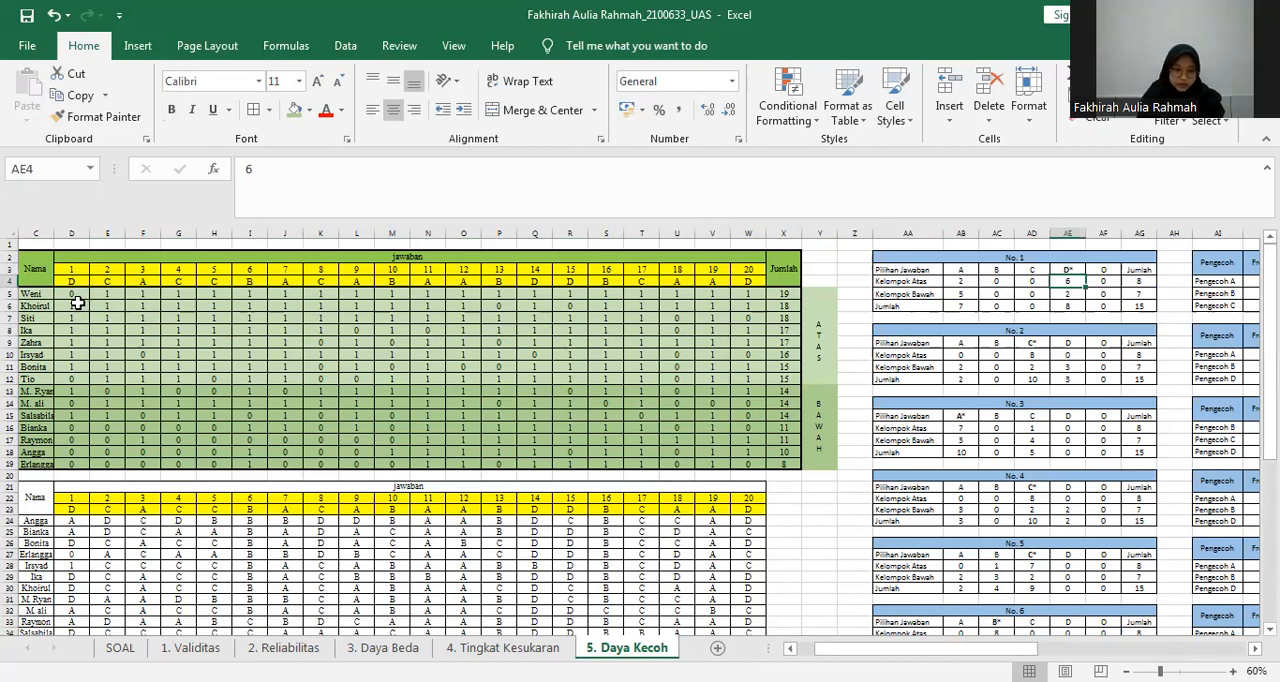
click(78, 303)
key(Down)
key(Down)
key(Down)
key(Down)
key(Down)
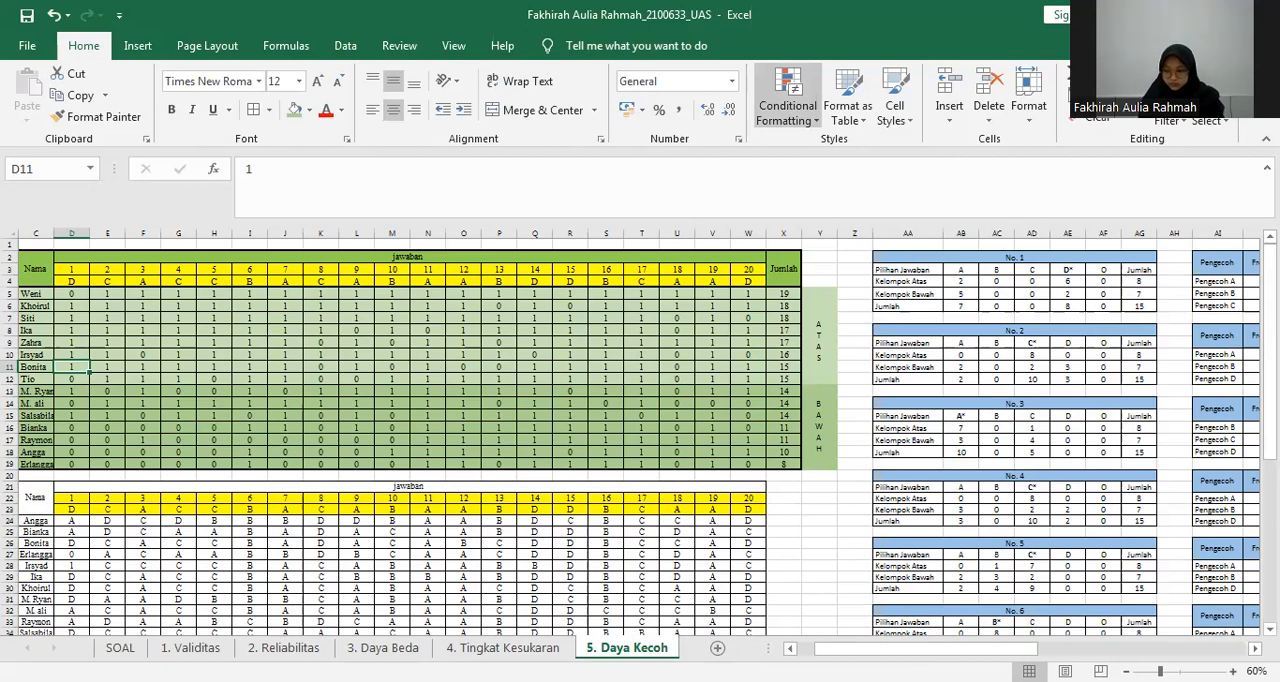
Look up the answers of the upper-group students who scored 0 on question 1 and compare them with the option A count in AB4.
click(783, 244)
scroll(103, 309, down, 1)
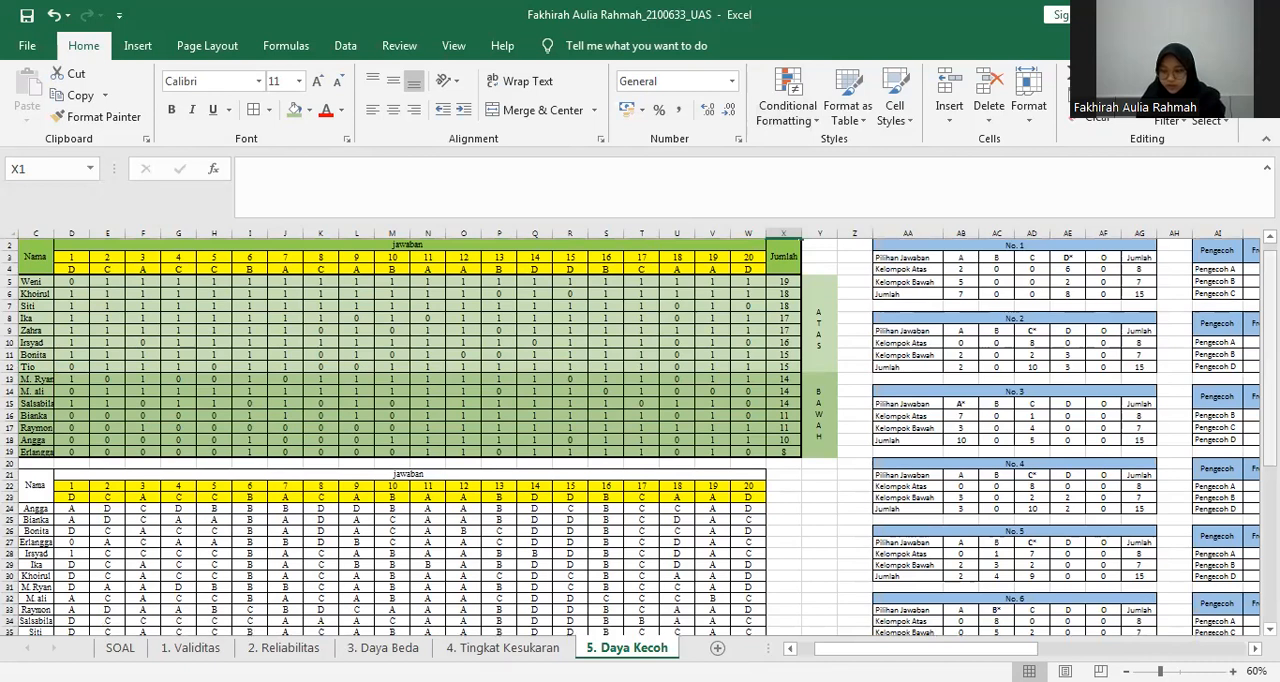
scroll(1040, 295, down, 1)
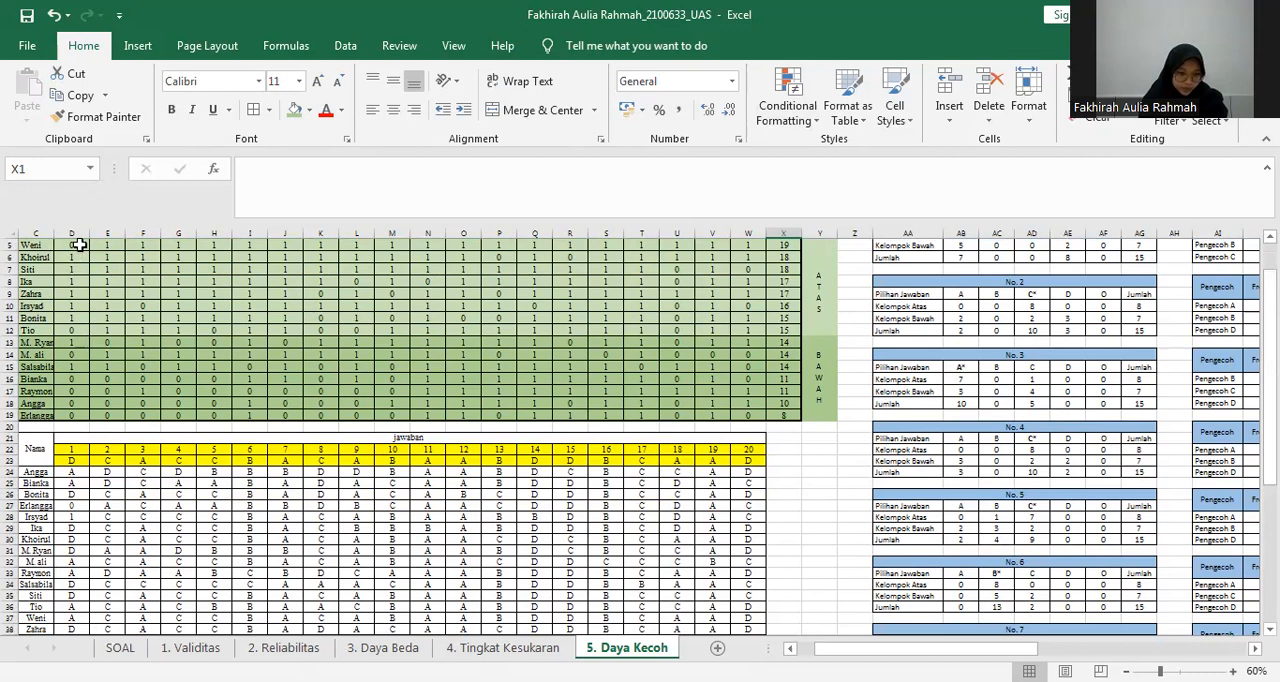
click(76, 618)
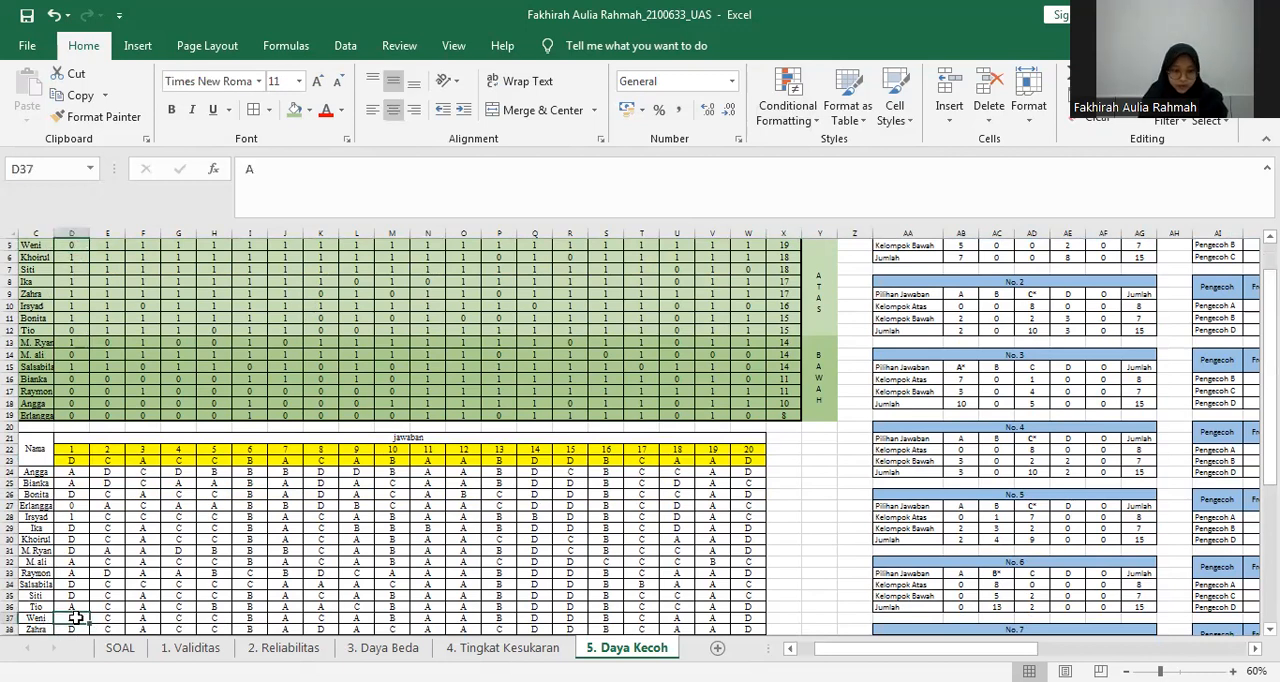
click(83, 330)
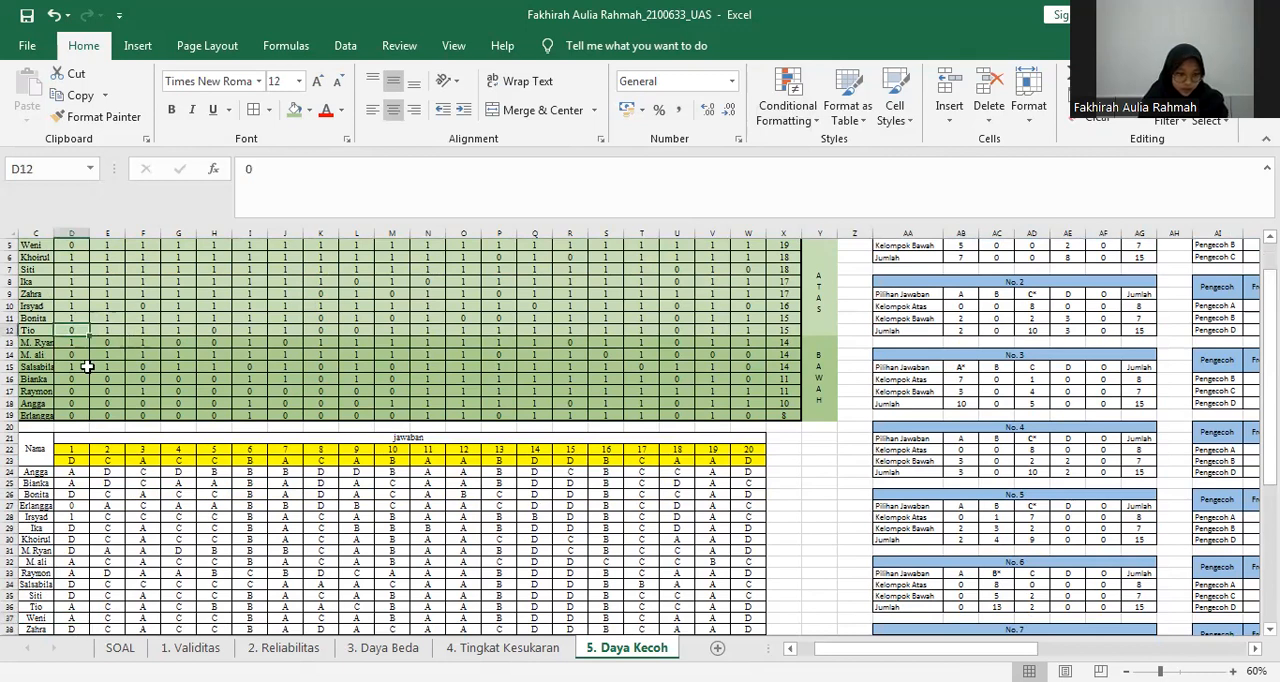
click(76, 606)
scroll(1190, 415, up, 2)
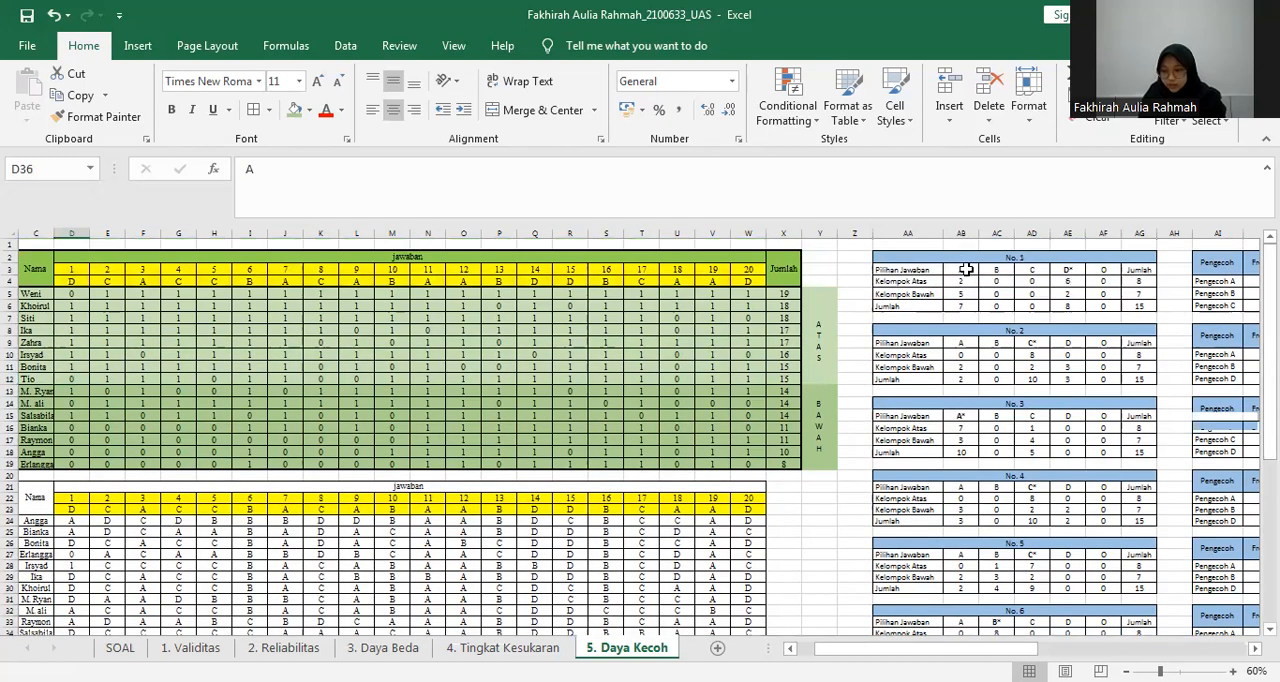
click(964, 270)
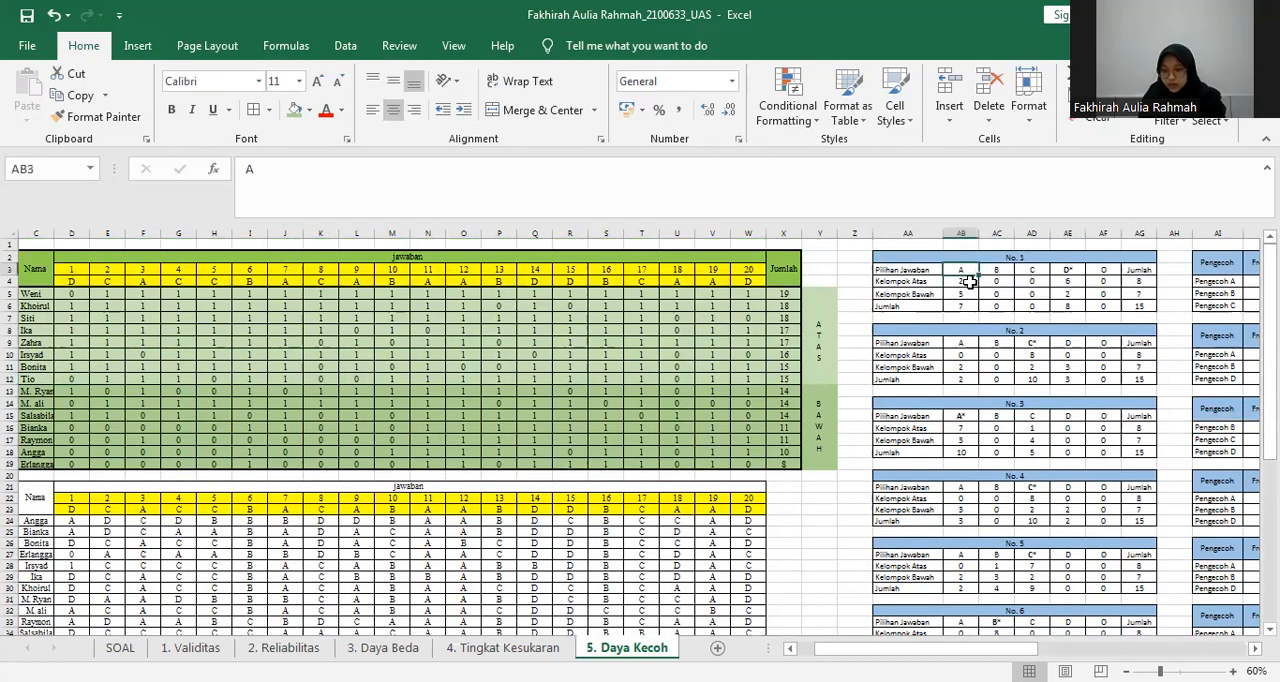
click(966, 282)
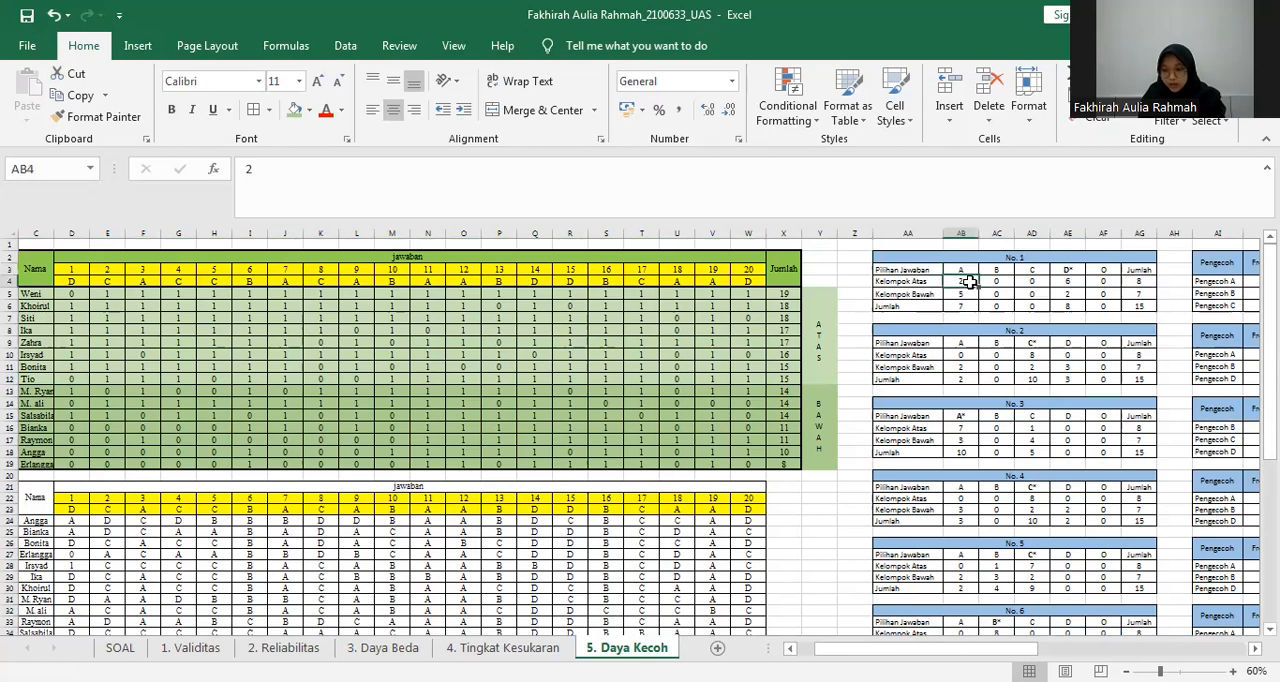
Step through the lower group's question 1 scores in column D, from the last upper-group row down to D18.
click(76, 382)
key(Down)
key(Down)
key(Down)
key(Down)
key(Down)
key(Down)
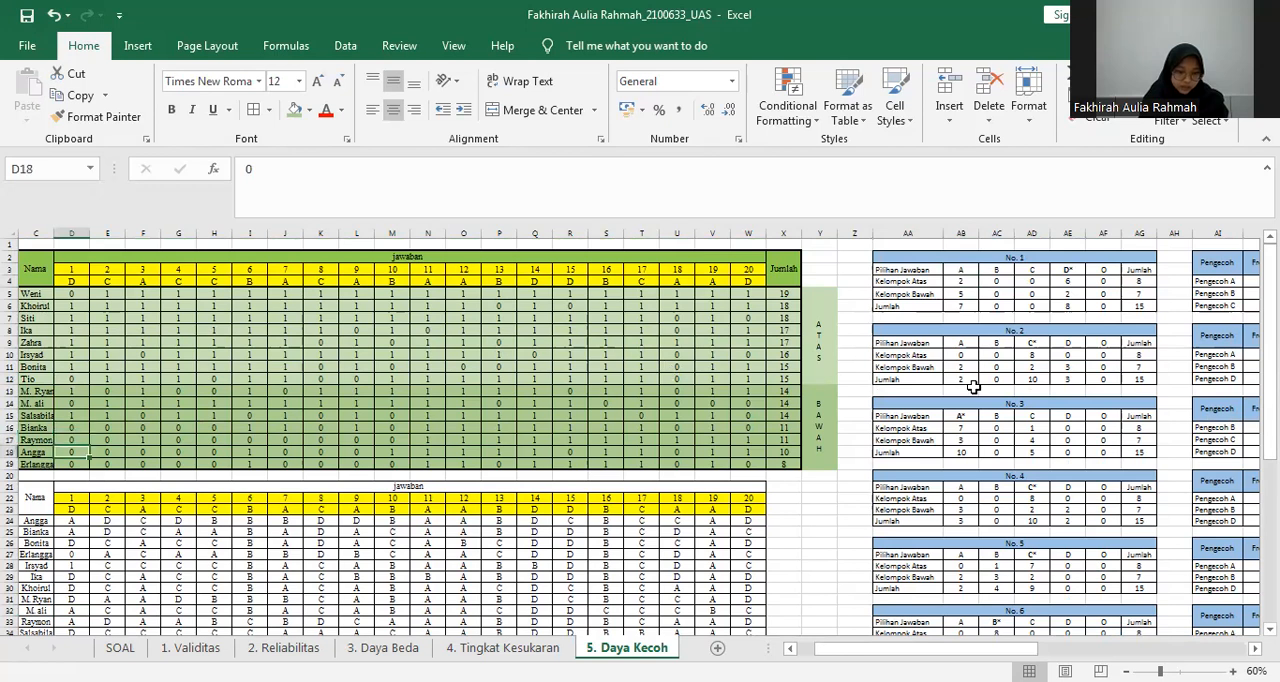
Select the lower-group question 1 scores D16:D19 and look up the matching answers in the pasted answer table.
drag(1270, 374, 1270, 380)
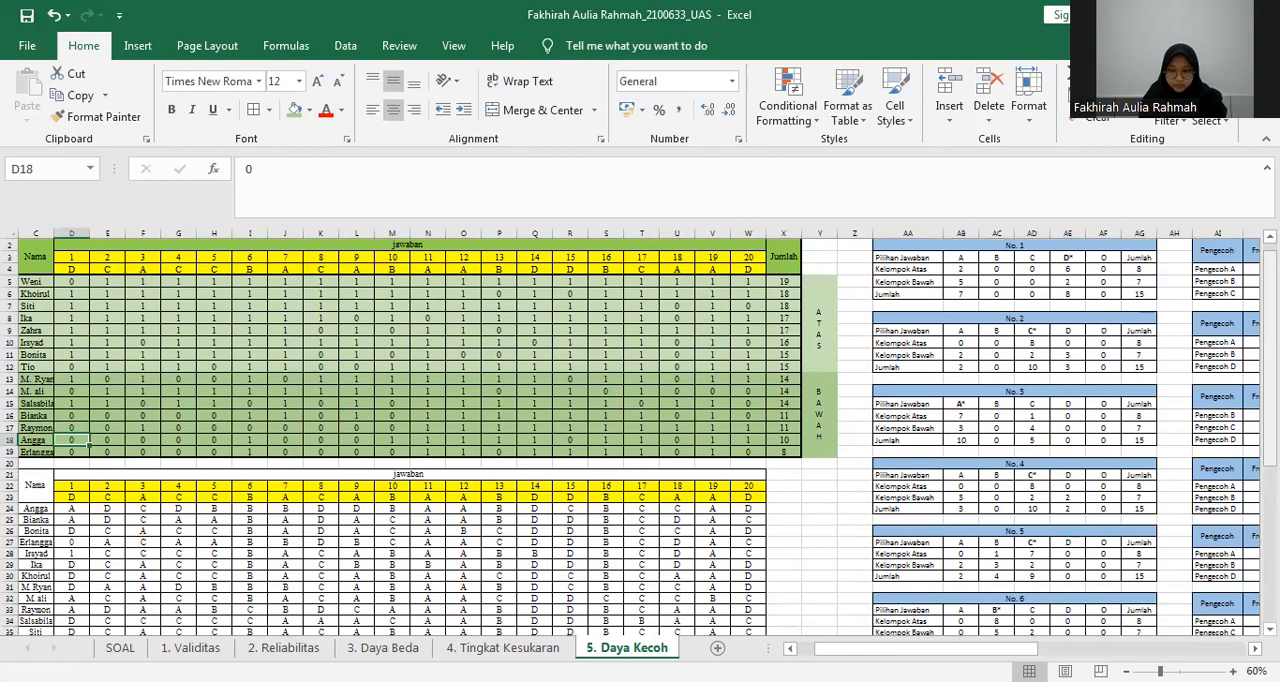
scroll(34, 320, down, 4)
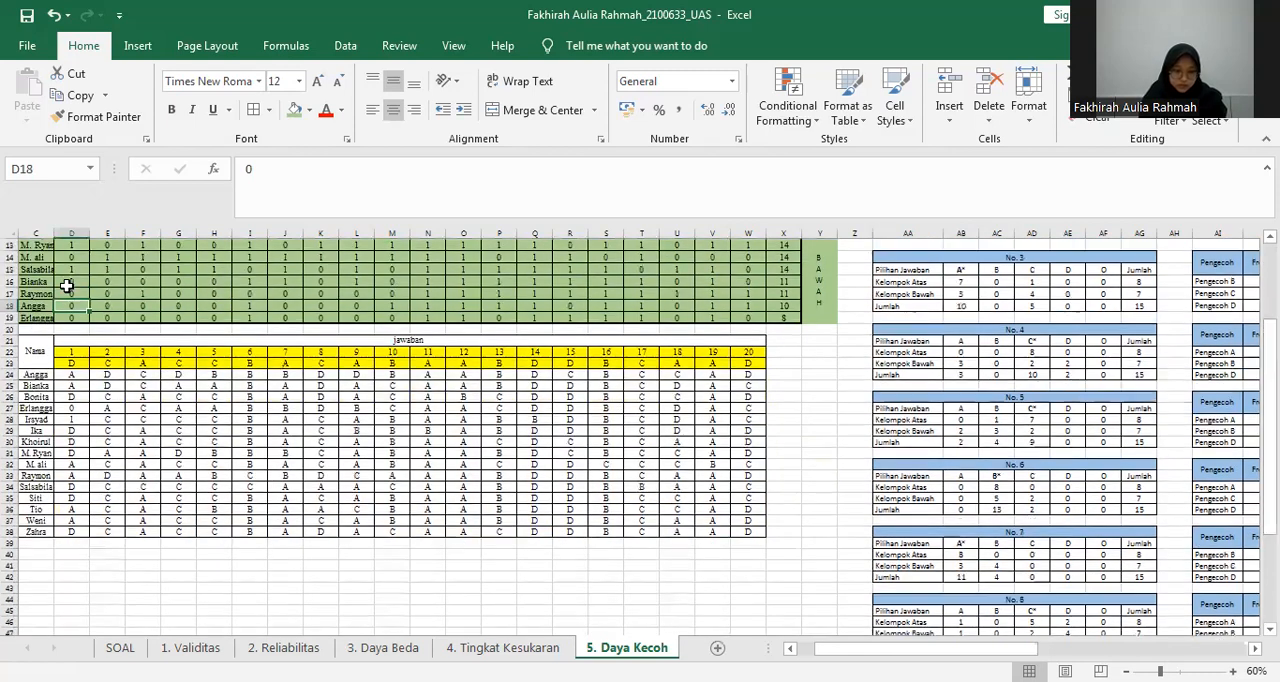
drag(63, 283, 77, 316)
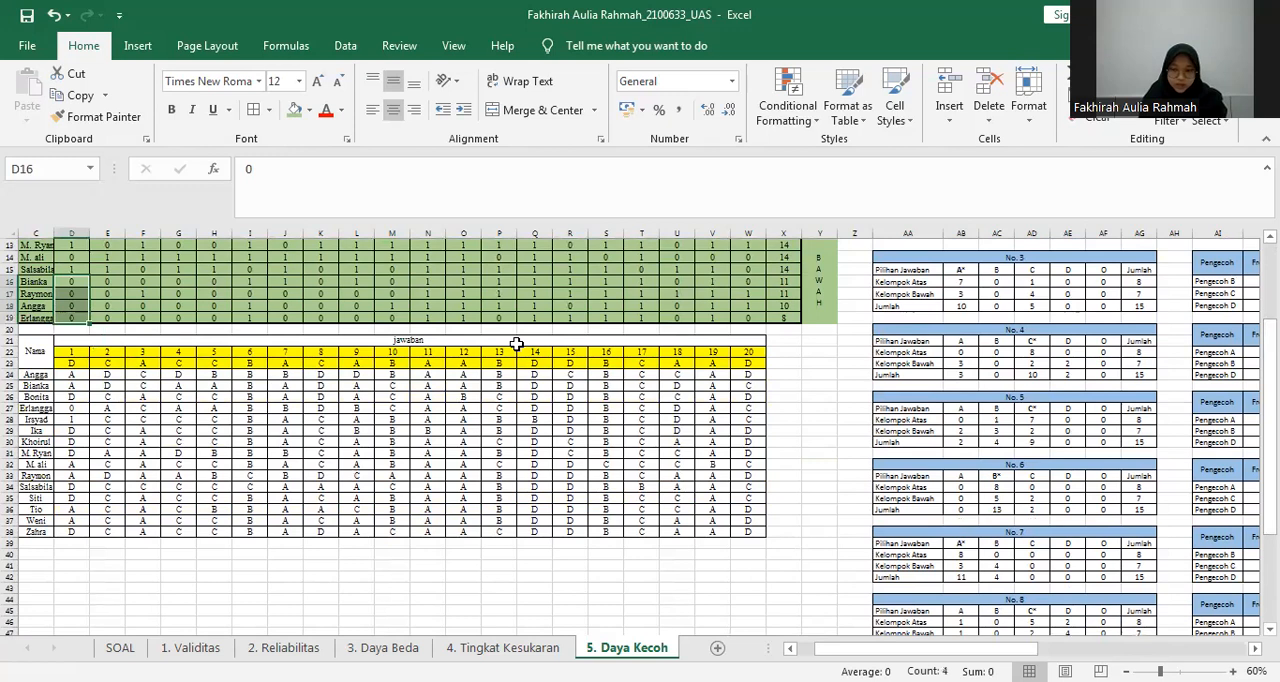
click(77, 511)
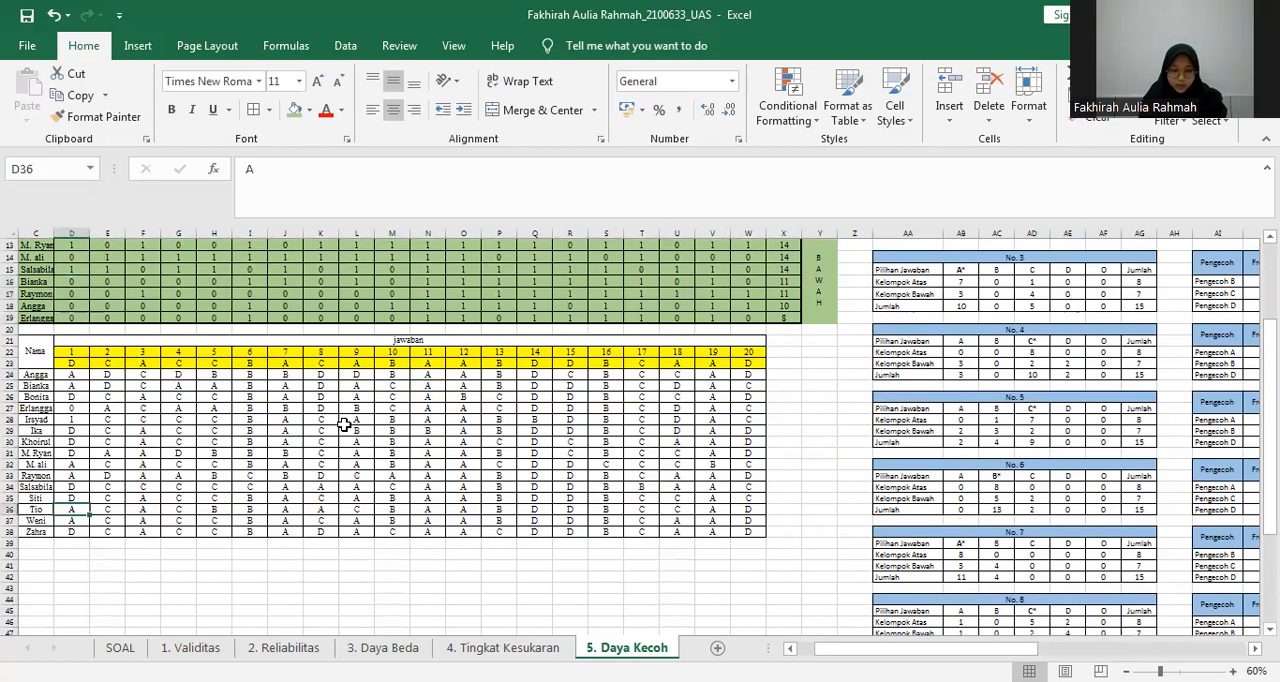
scroll(968, 296, up, 4)
Check the Kelompok Bawah count for option A in AB5 and inspect the SUM formula of its Jumlah in AB6.
click(967, 305)
click(966, 294)
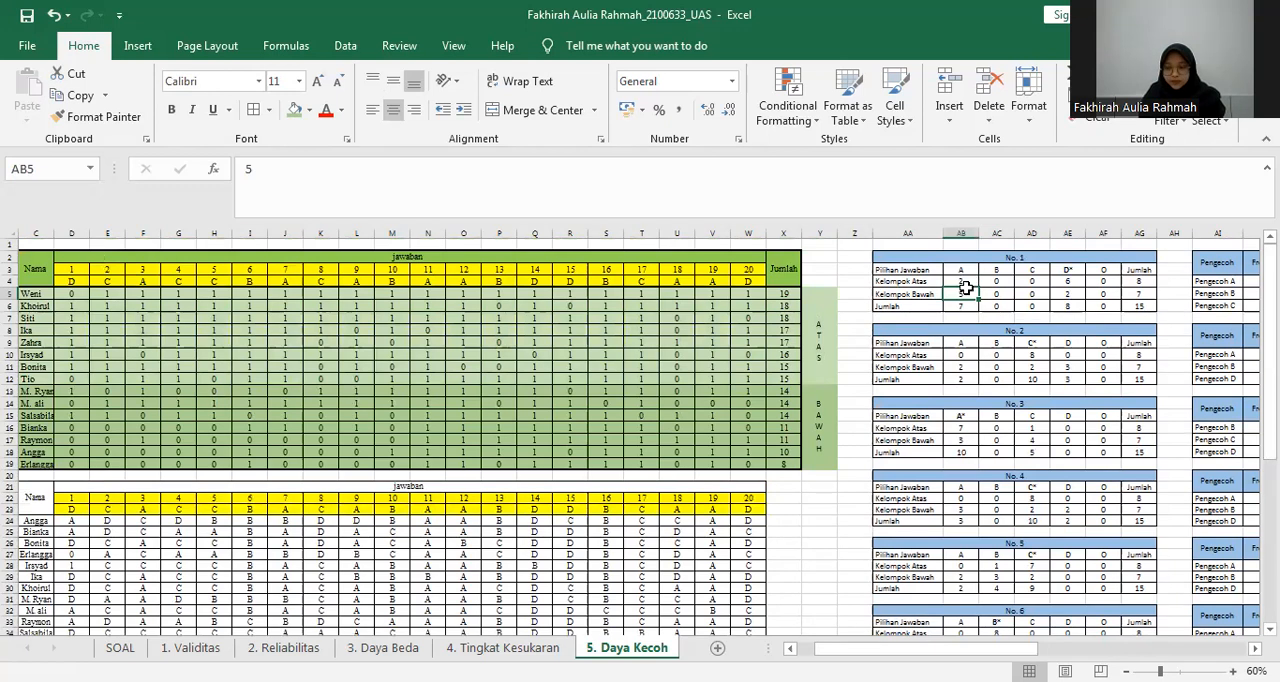
double_click(968, 305)
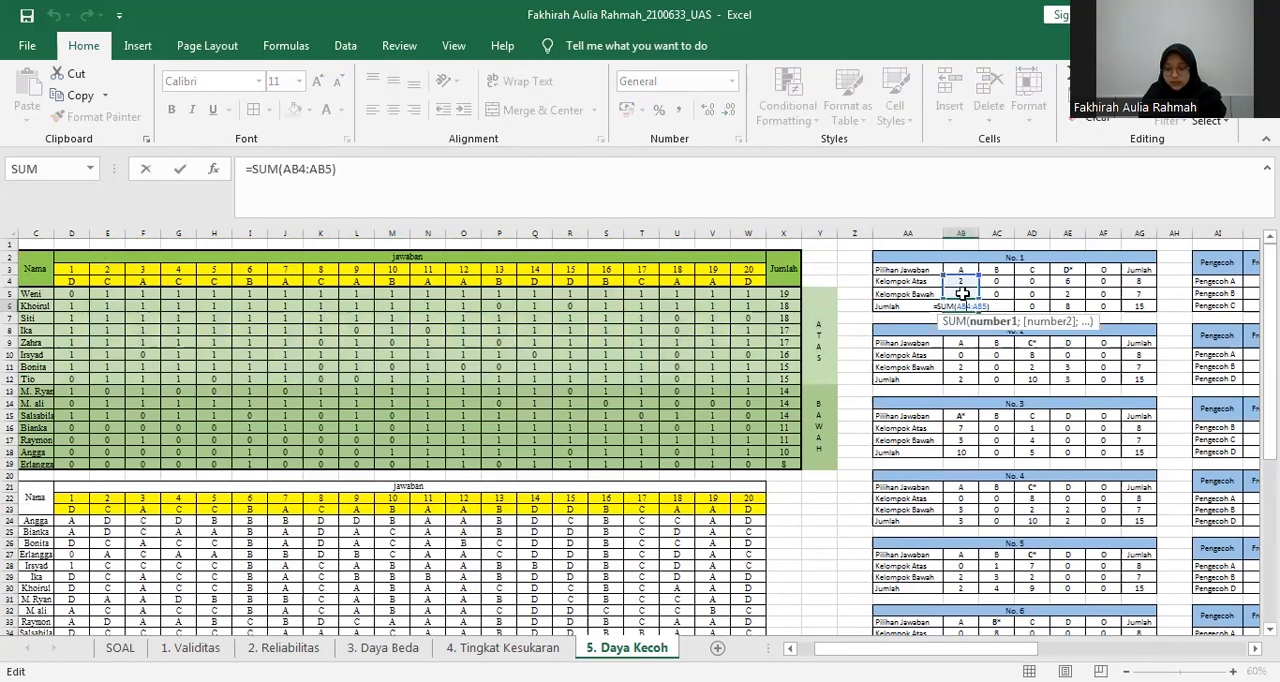
key(Return)
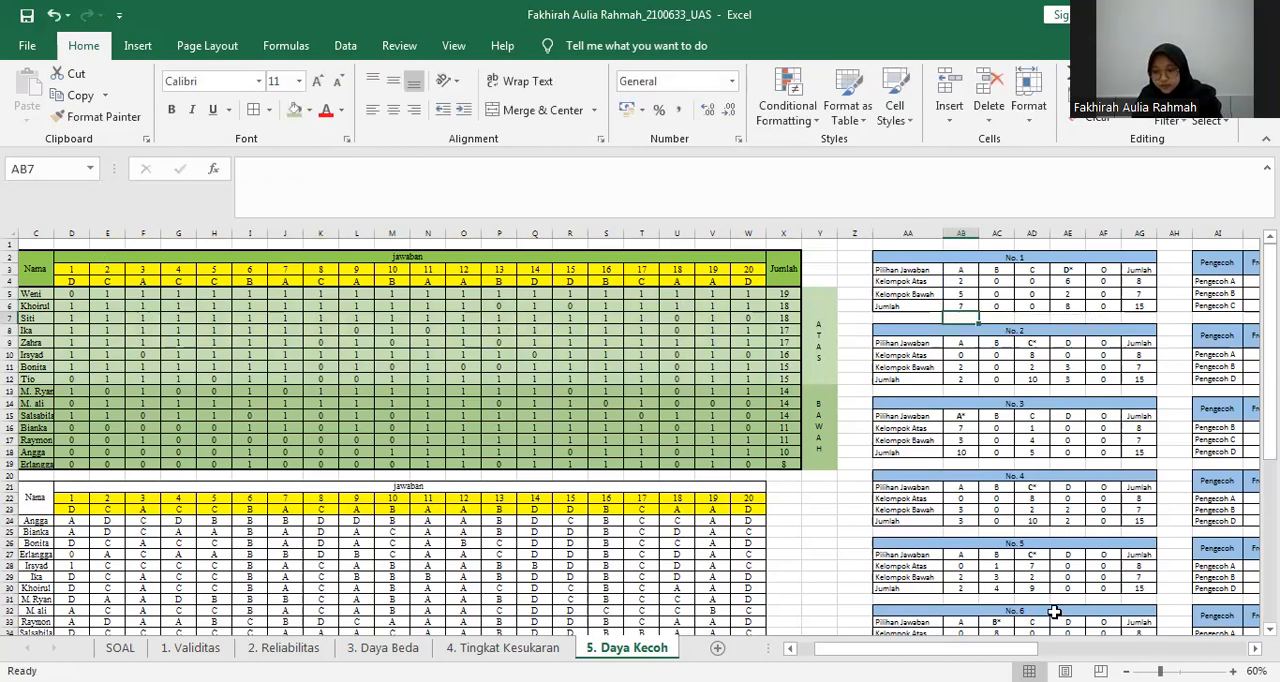
Compare Pengecoh A's Frekuensi Dipilih in AJ4 with the option A Jumlah in AB6 of the No. 1 table.
drag(965, 648, 1051, 277)
click(1044, 281)
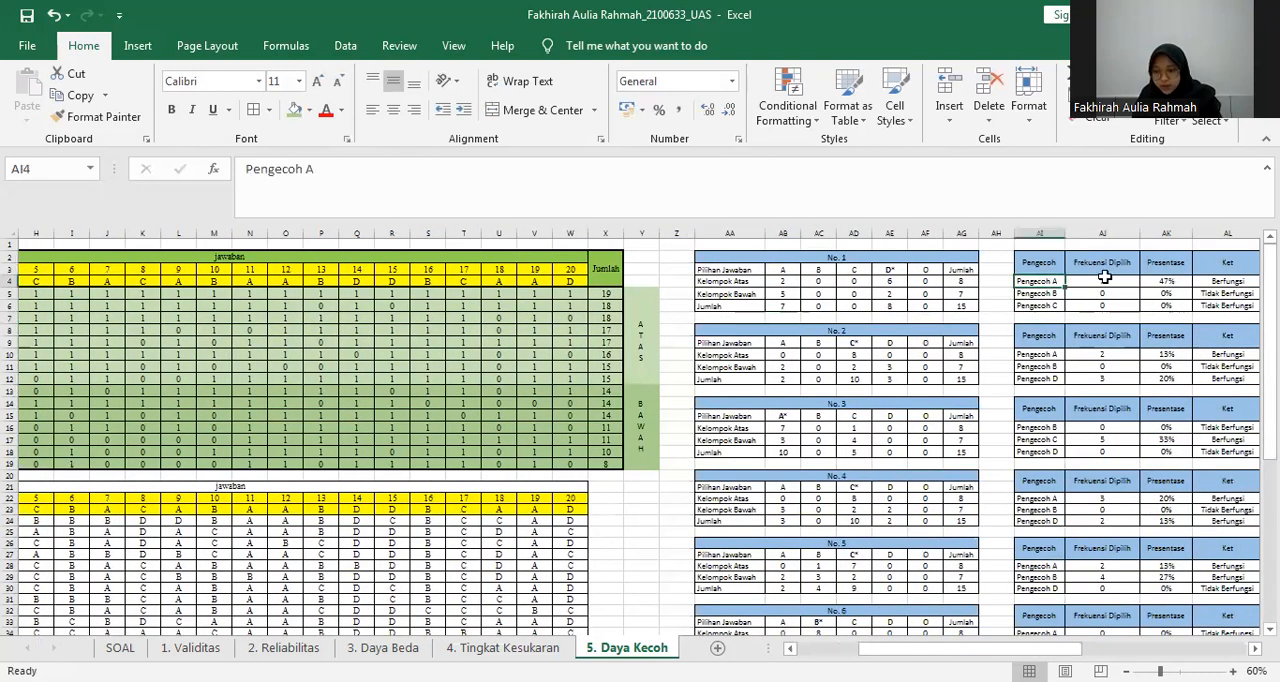
click(1104, 277)
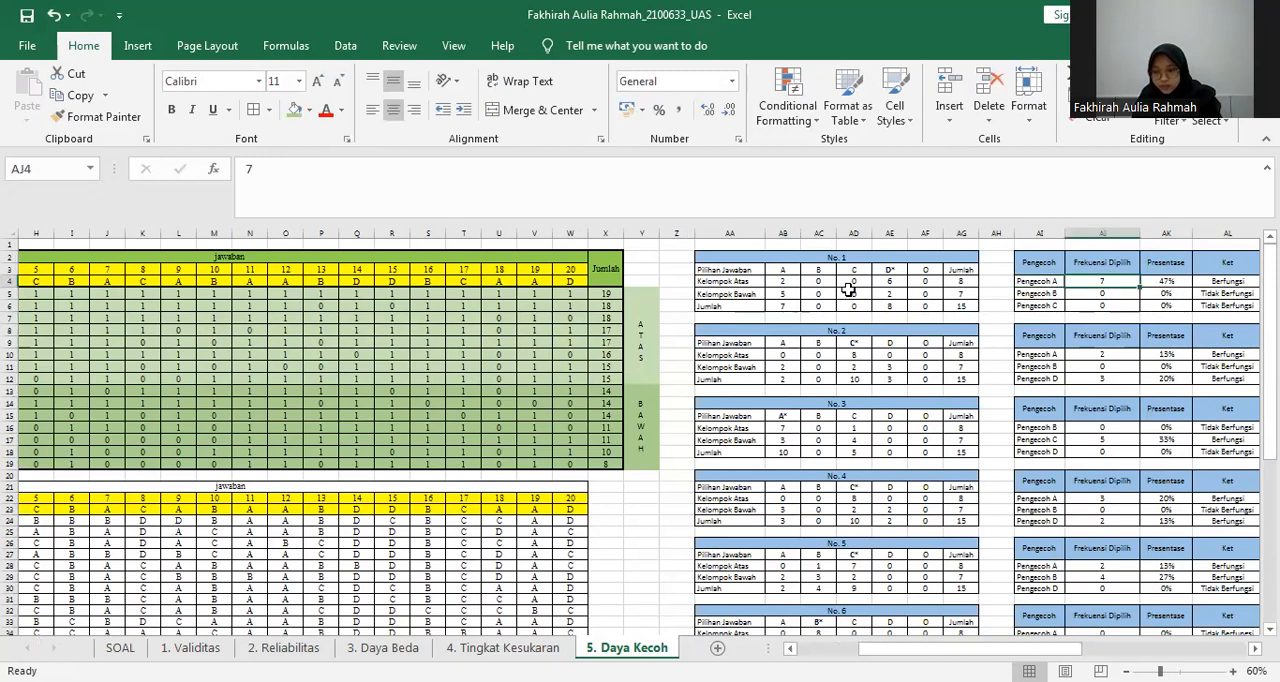
click(787, 303)
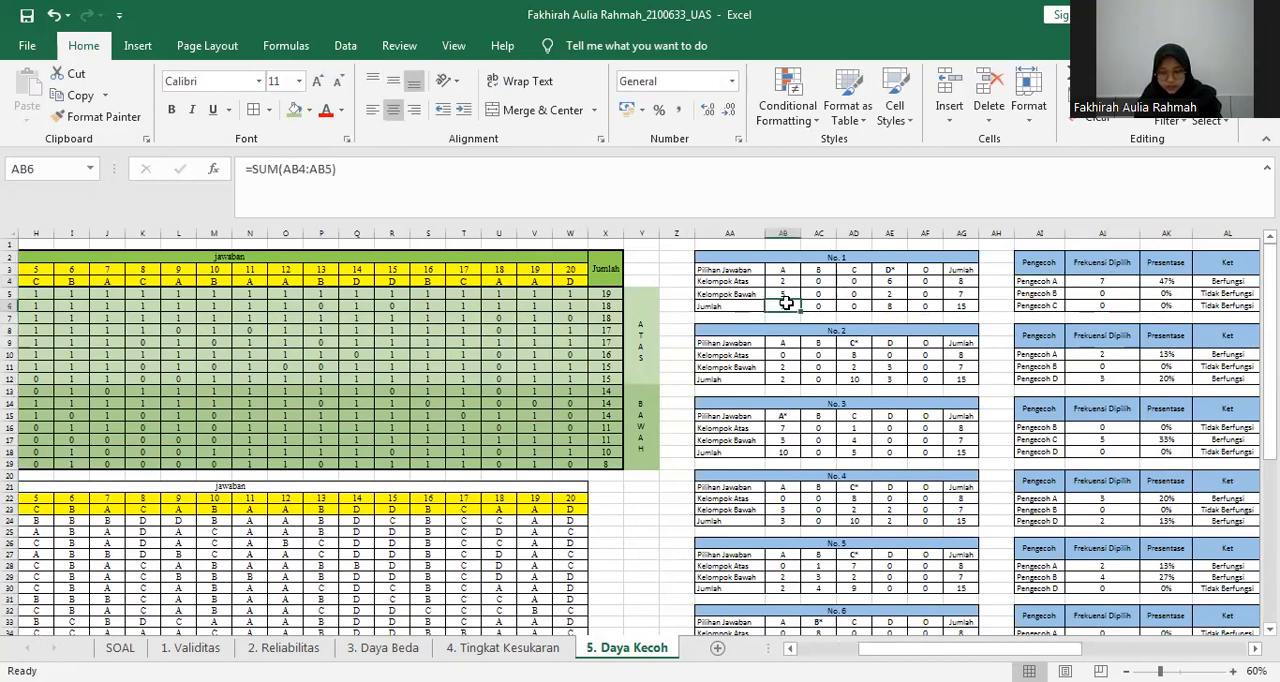
click(1106, 281)
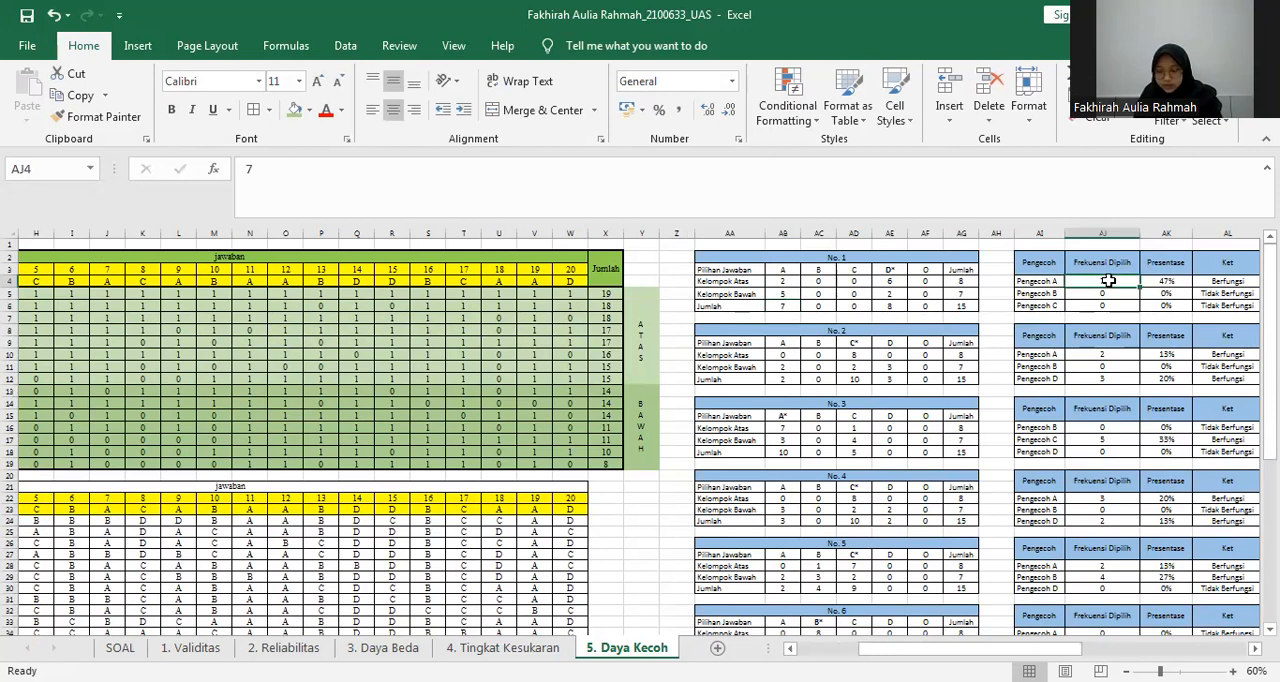
Inspect the Presentase formula for Pengecoh A in AK4 and the cells it refers to.
drag(1018, 651, 1034, 651)
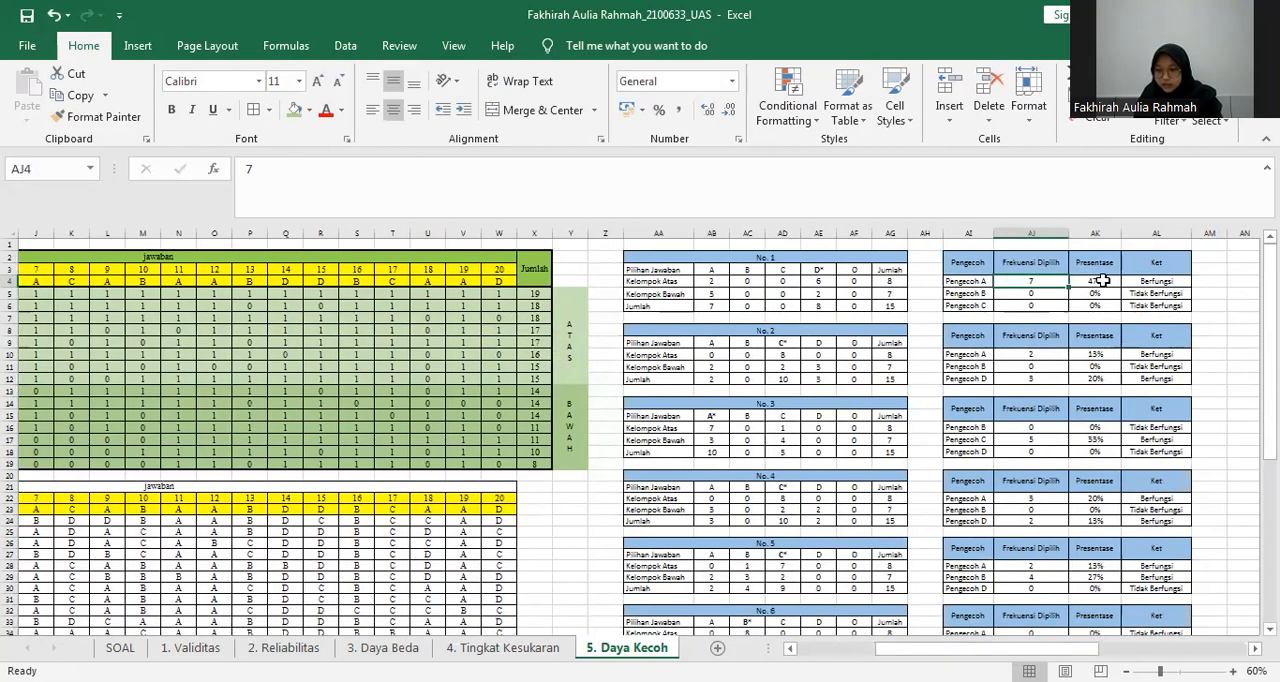
click(1102, 281)
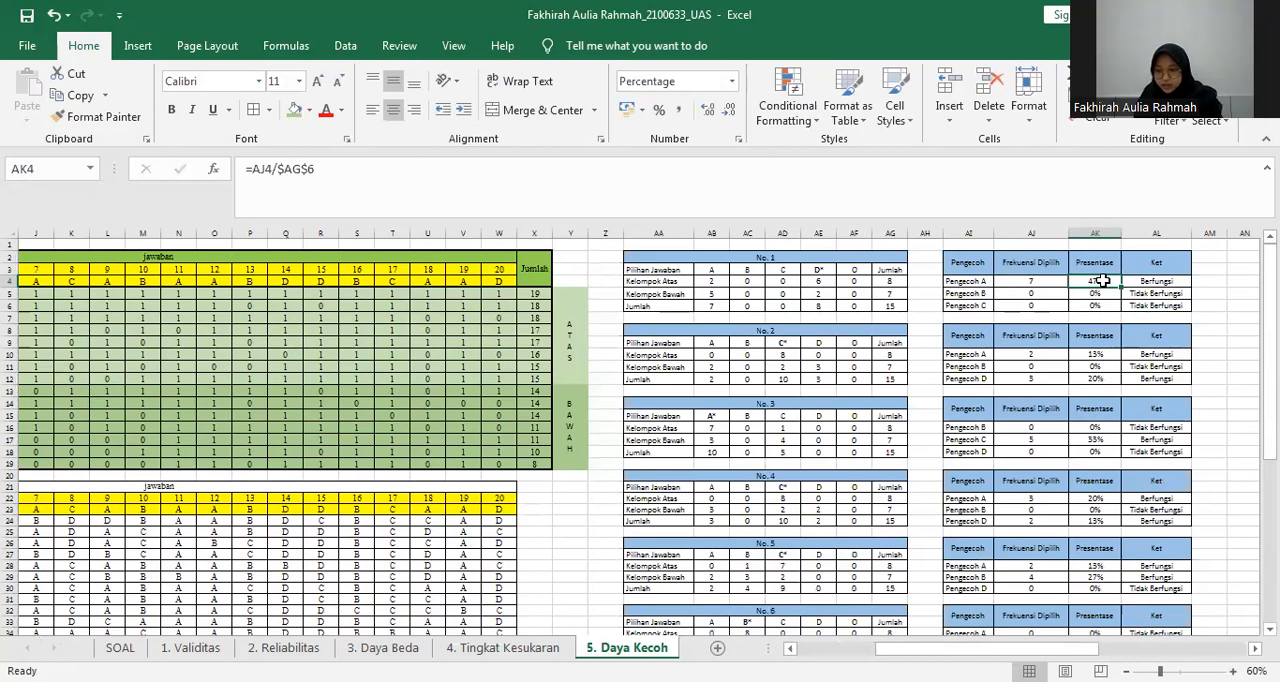
double_click(1102, 281)
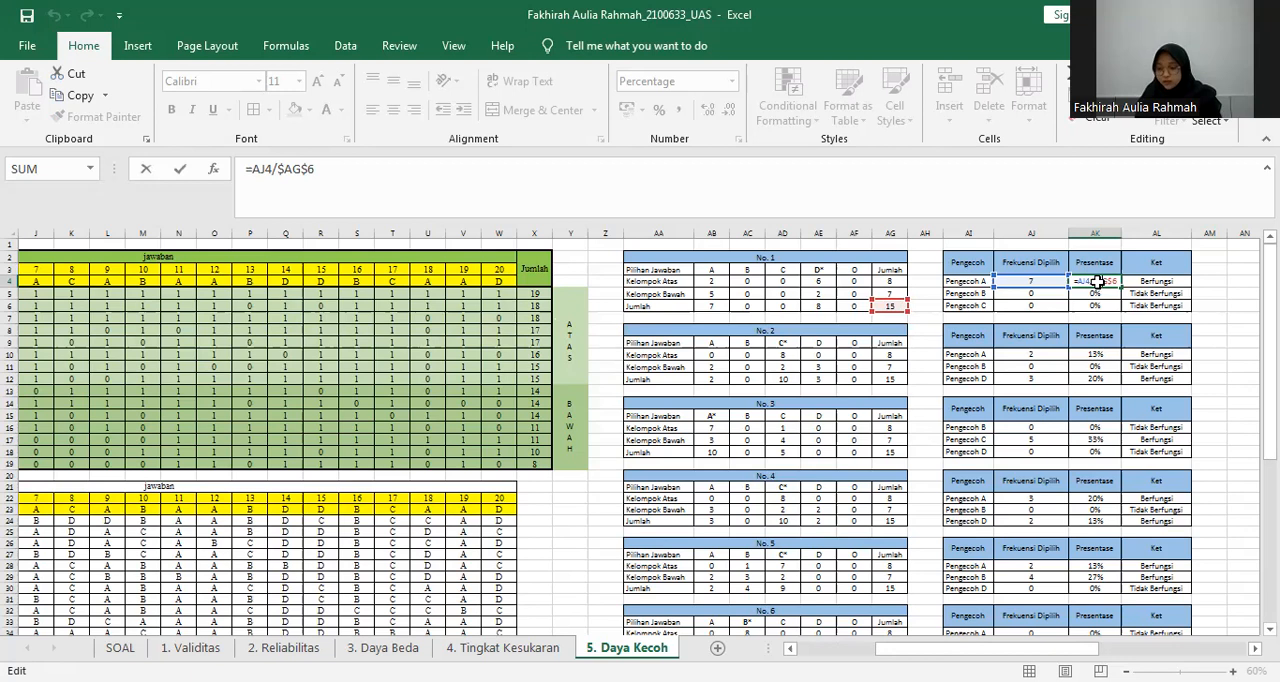
key(Return)
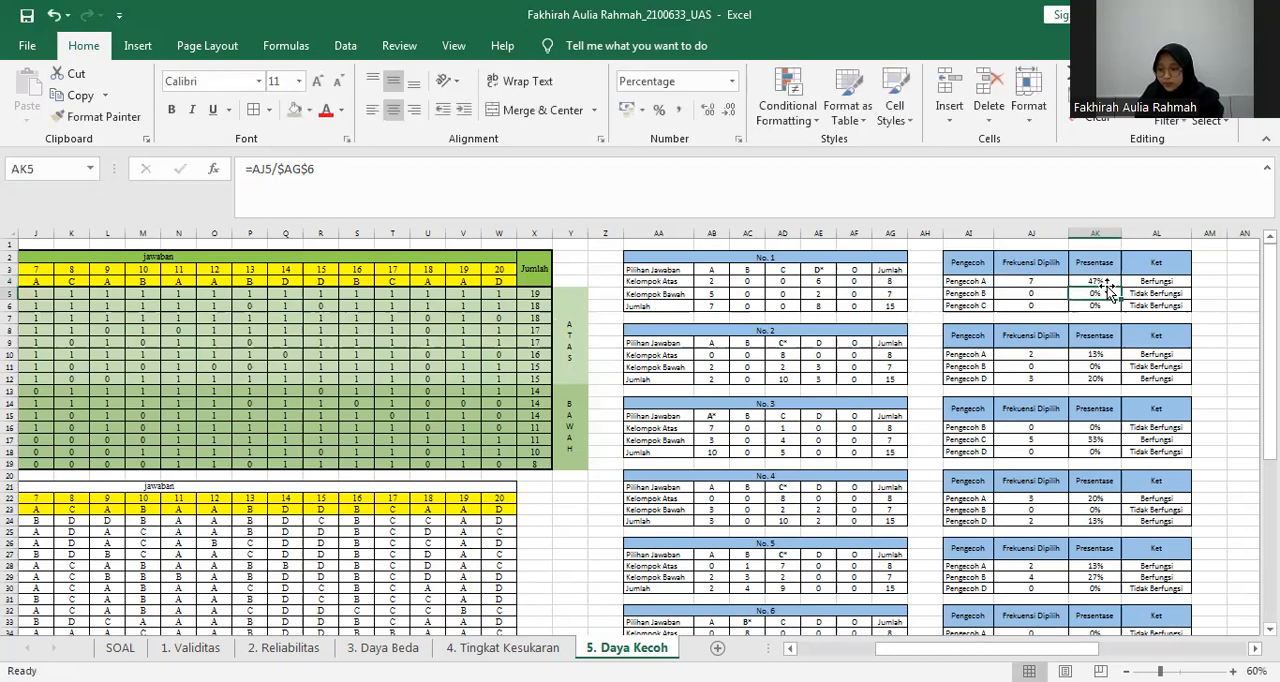
Inspect the Ket IF formula for question 1's Pengecoh A in AL4 and the Presentase cell AK4 that it tests.
click(1148, 280)
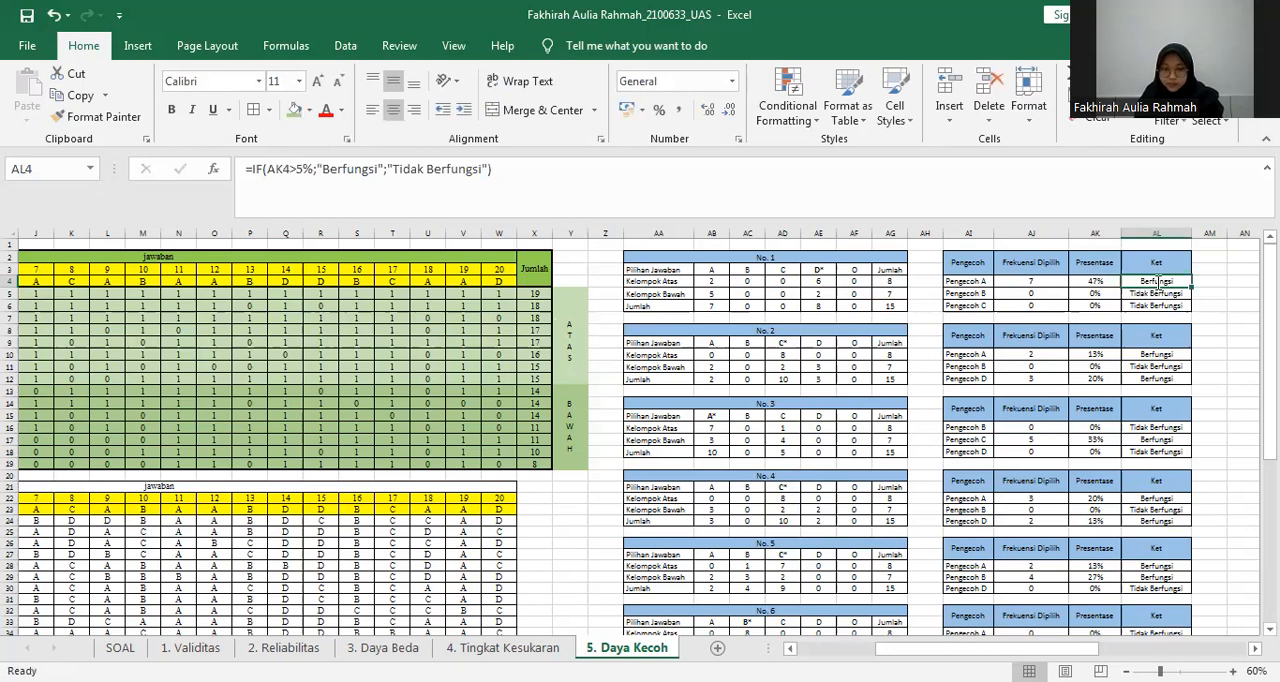
double_click(1157, 281)
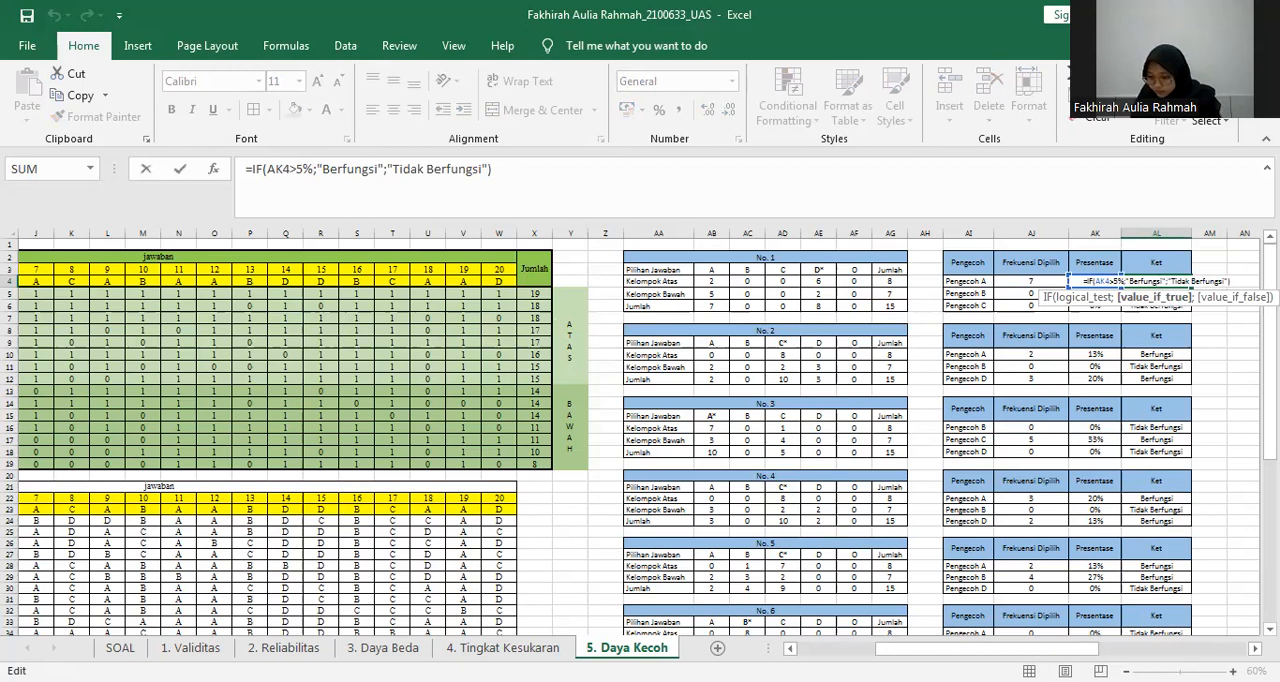
key(Return)
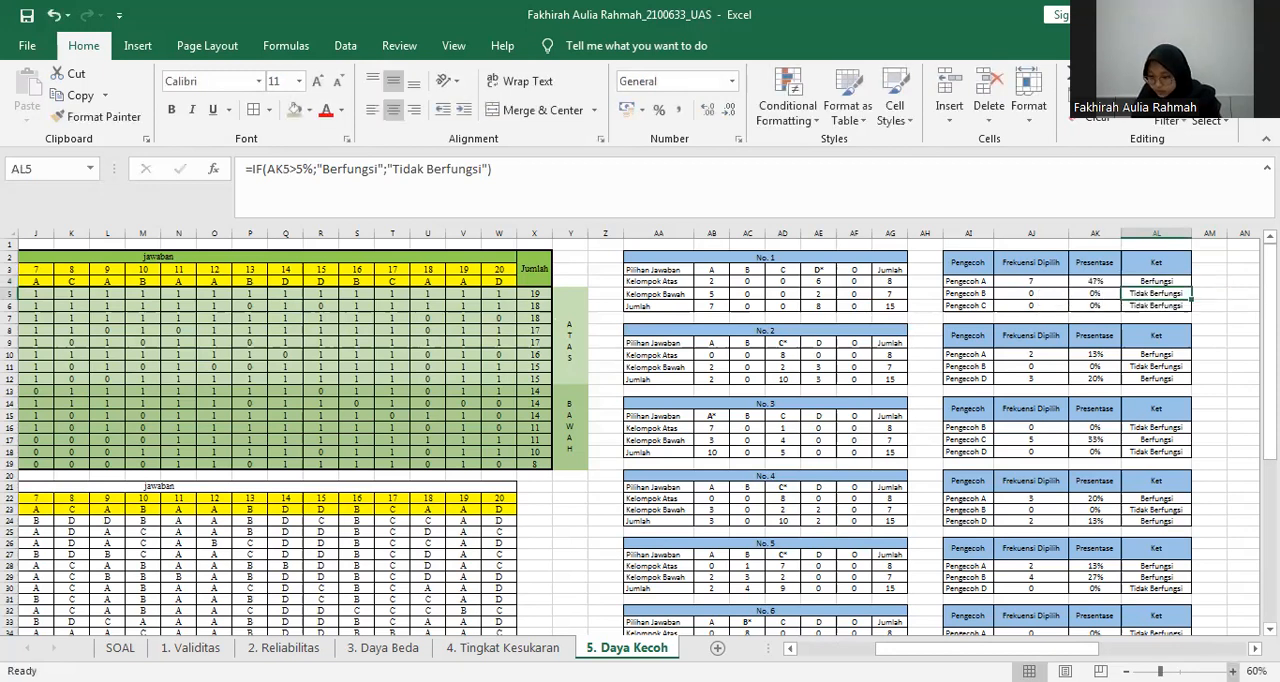
scroll(640, 430, up, 3)
scroll(1160, 305, up, 2)
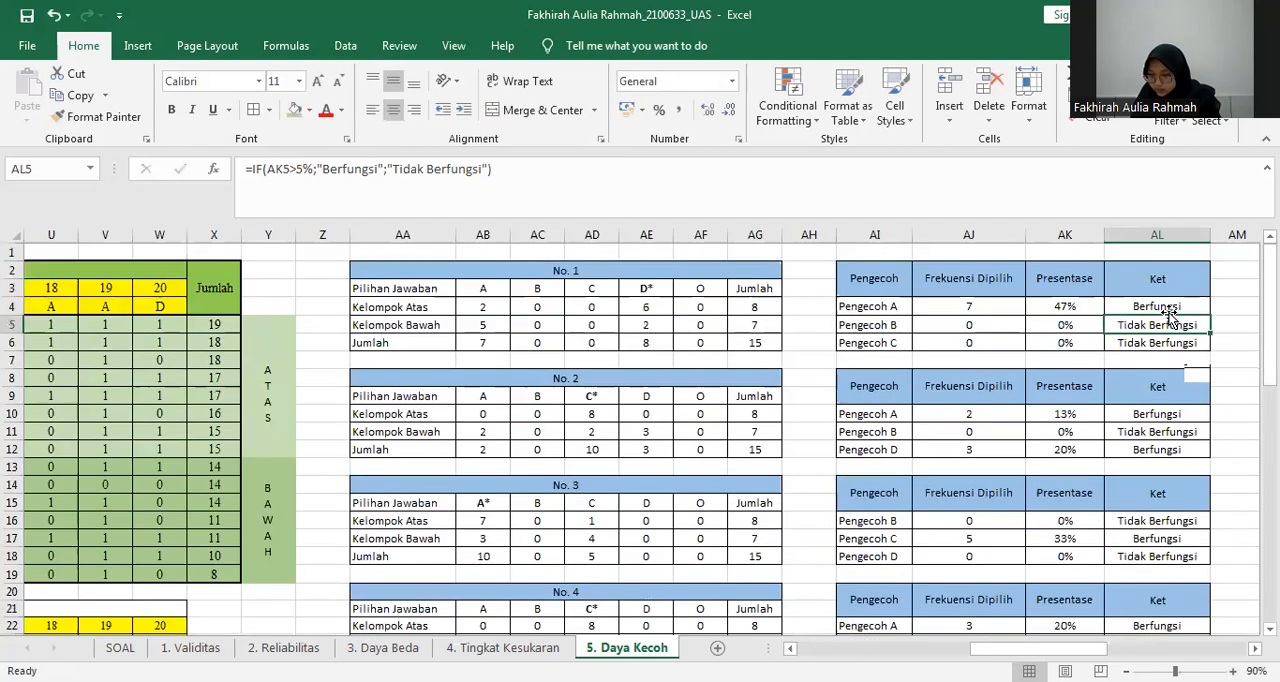
click(1160, 305)
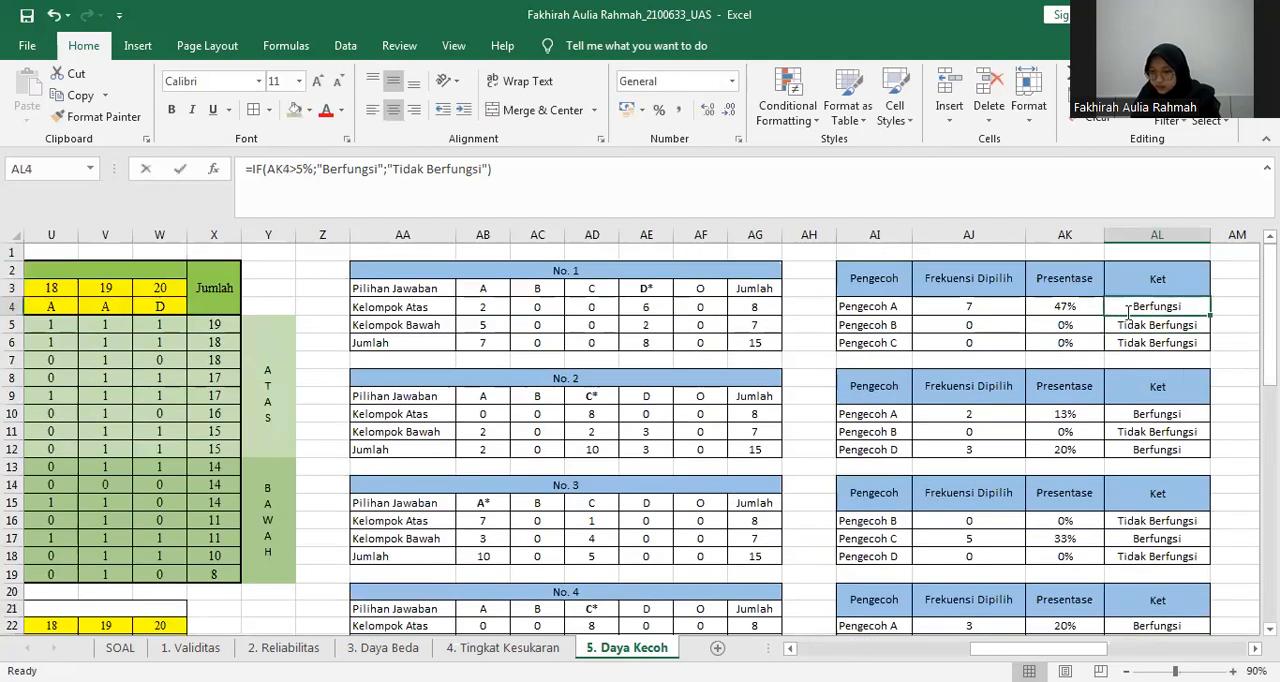
double_click(1160, 305)
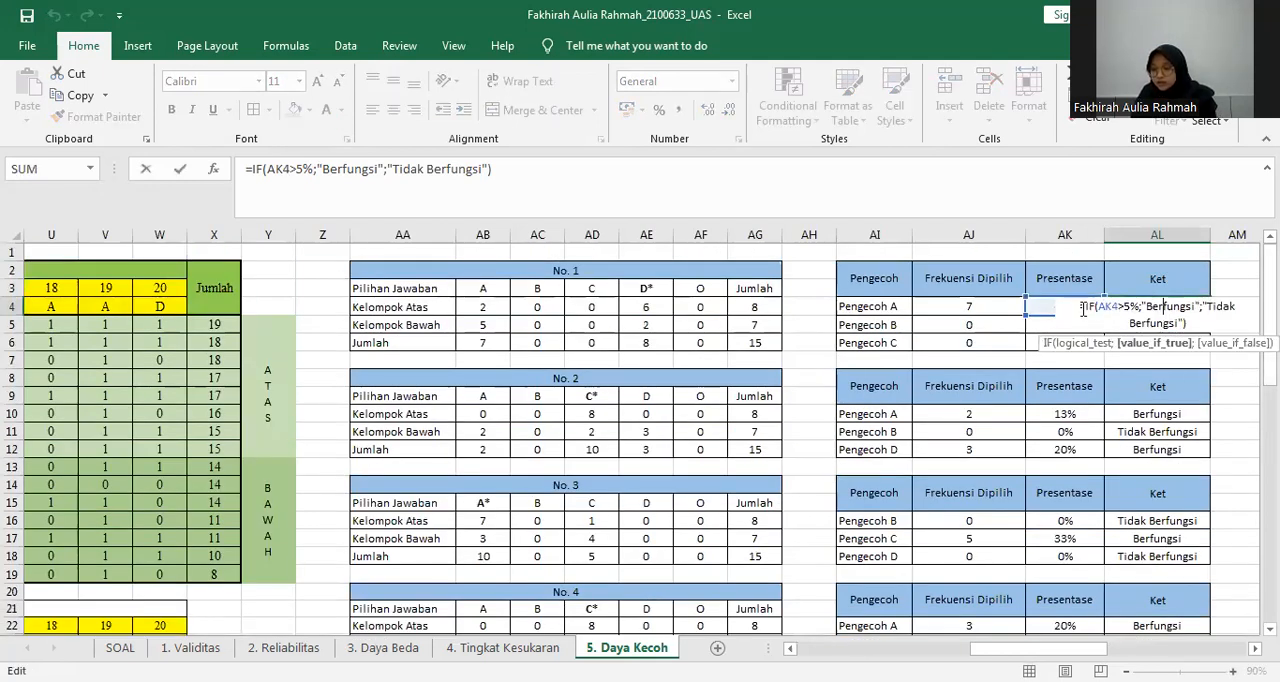
click(1115, 307)
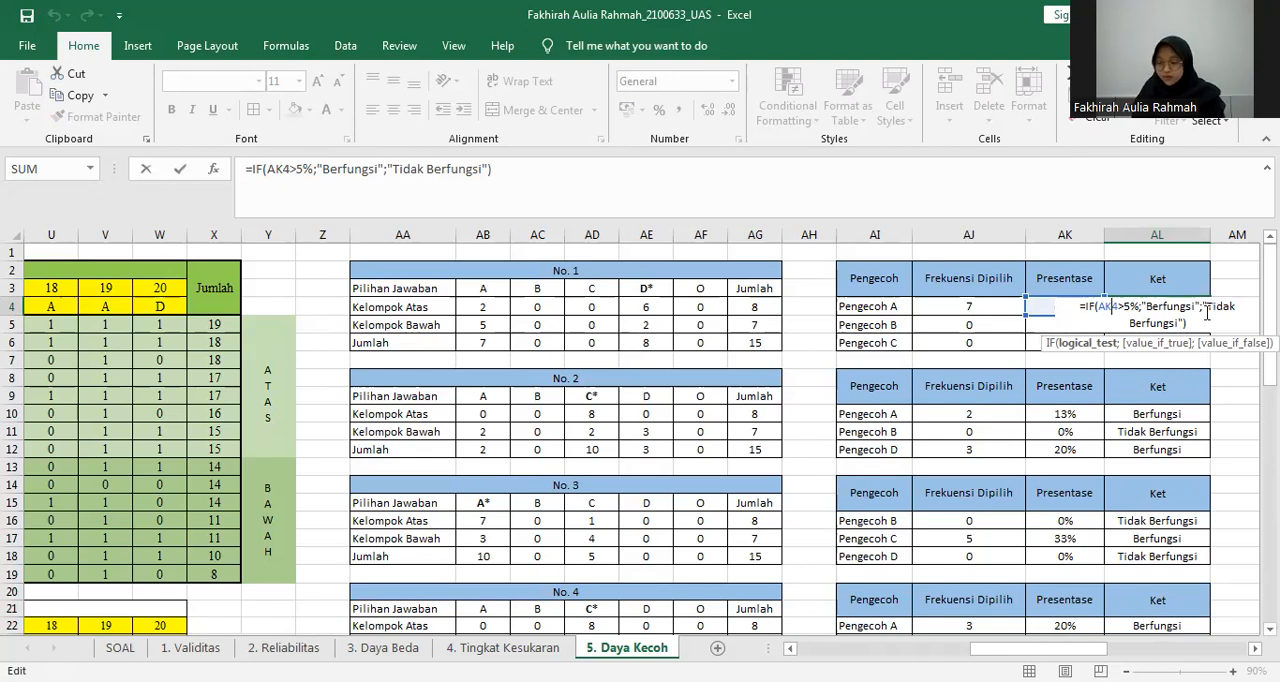
click(1064, 306)
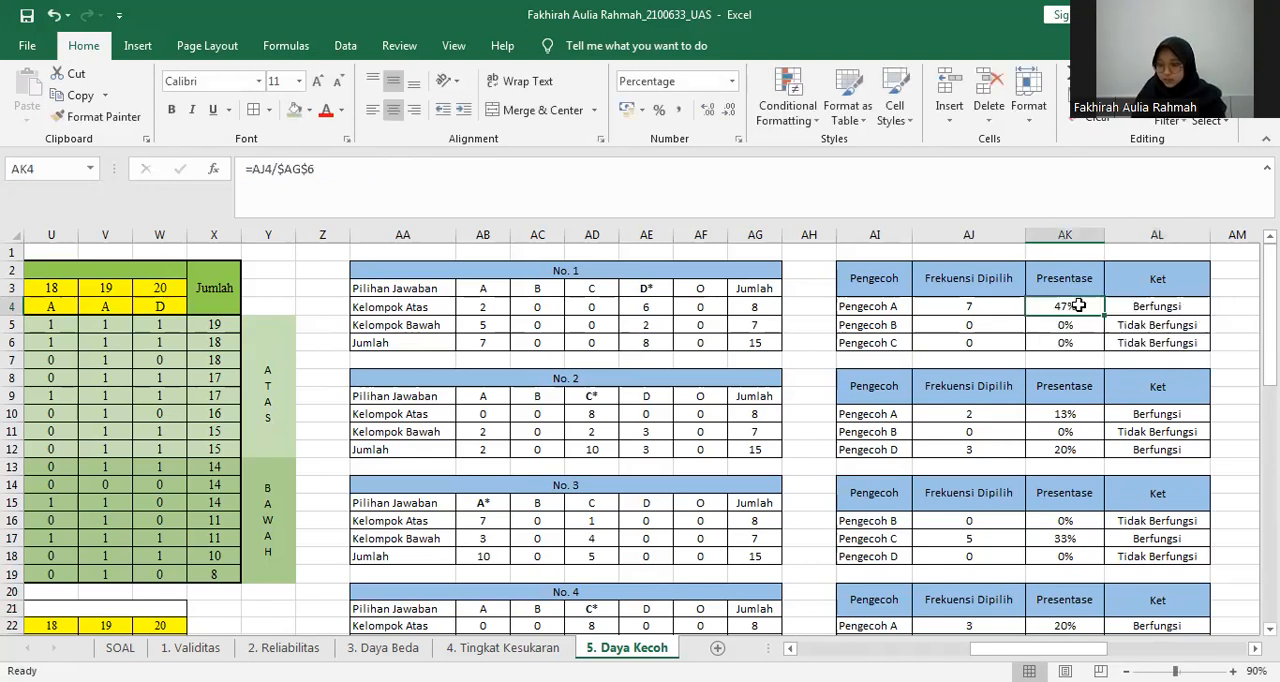
click(1154, 302)
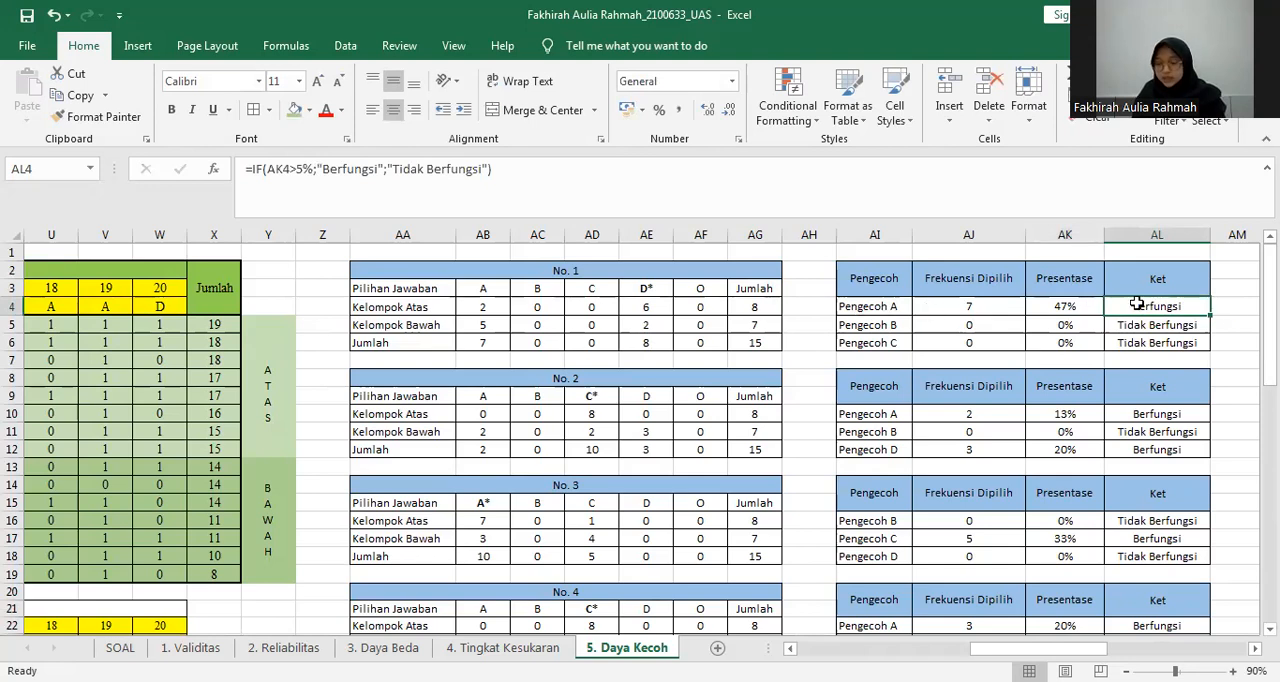
Check Pengecoh B's Ket and Presentase in AL5 and AK5, and examine the option B and C counts of the No. 1 table.
scroll(900, 315, down, 1)
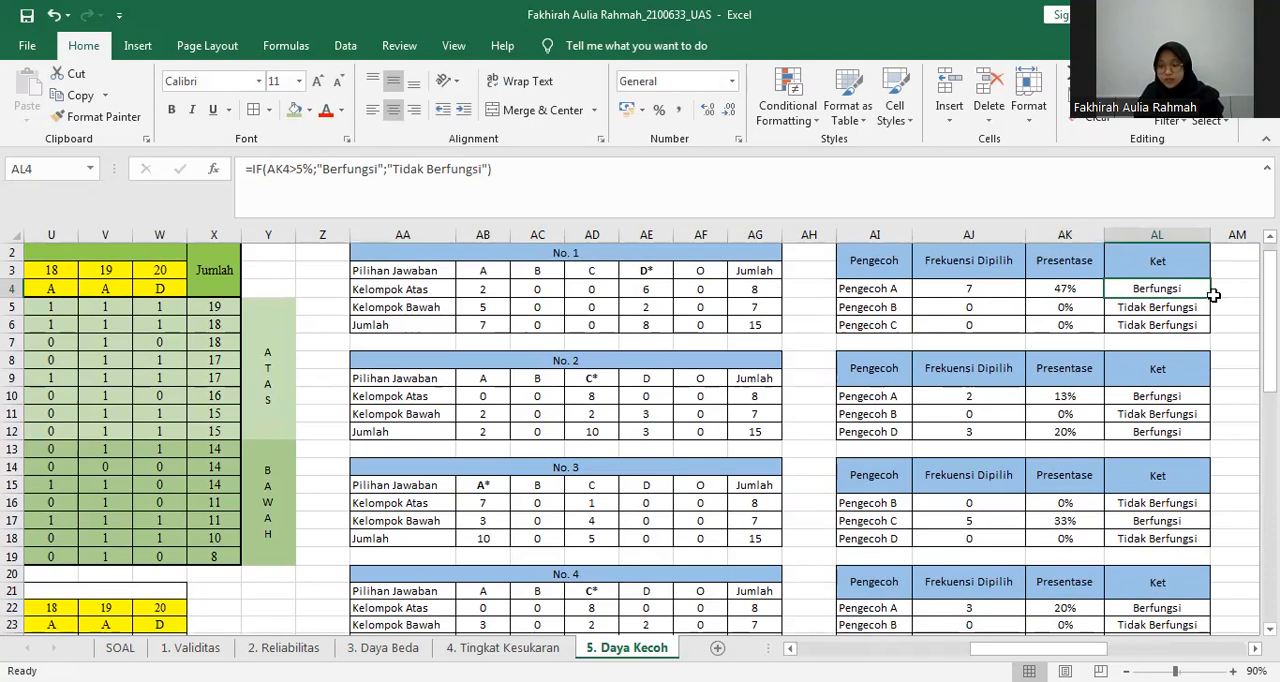
click(1161, 311)
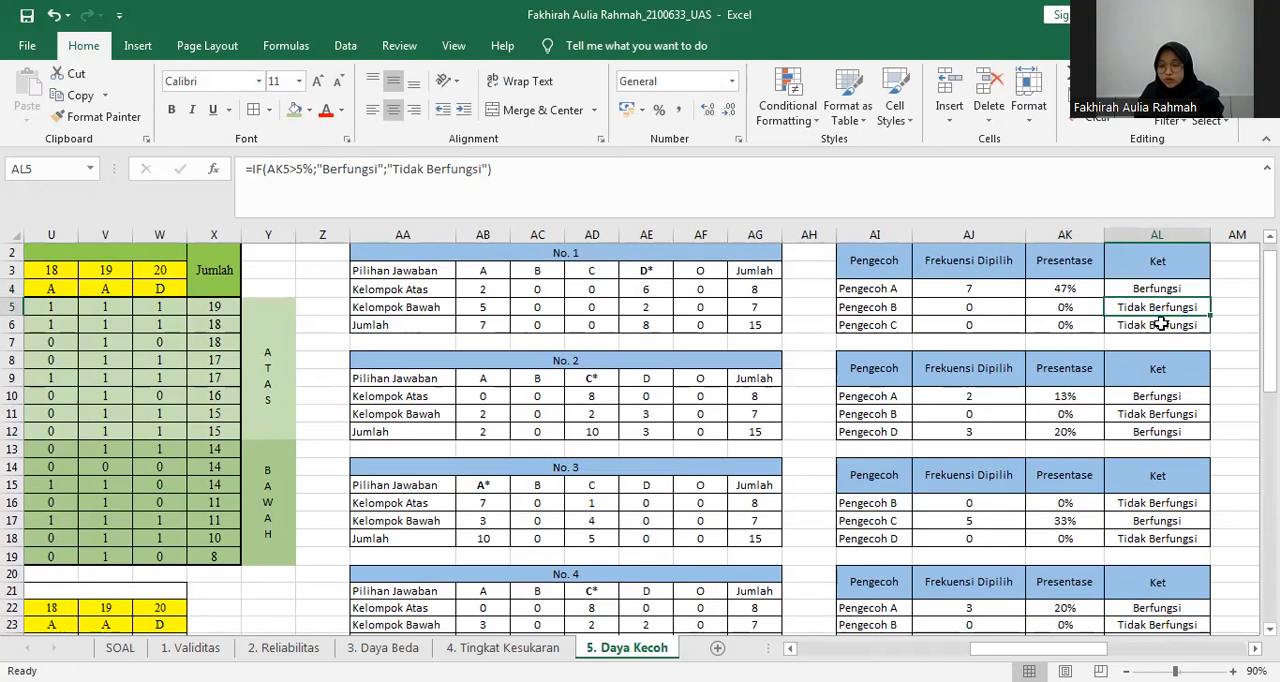
key(Left)
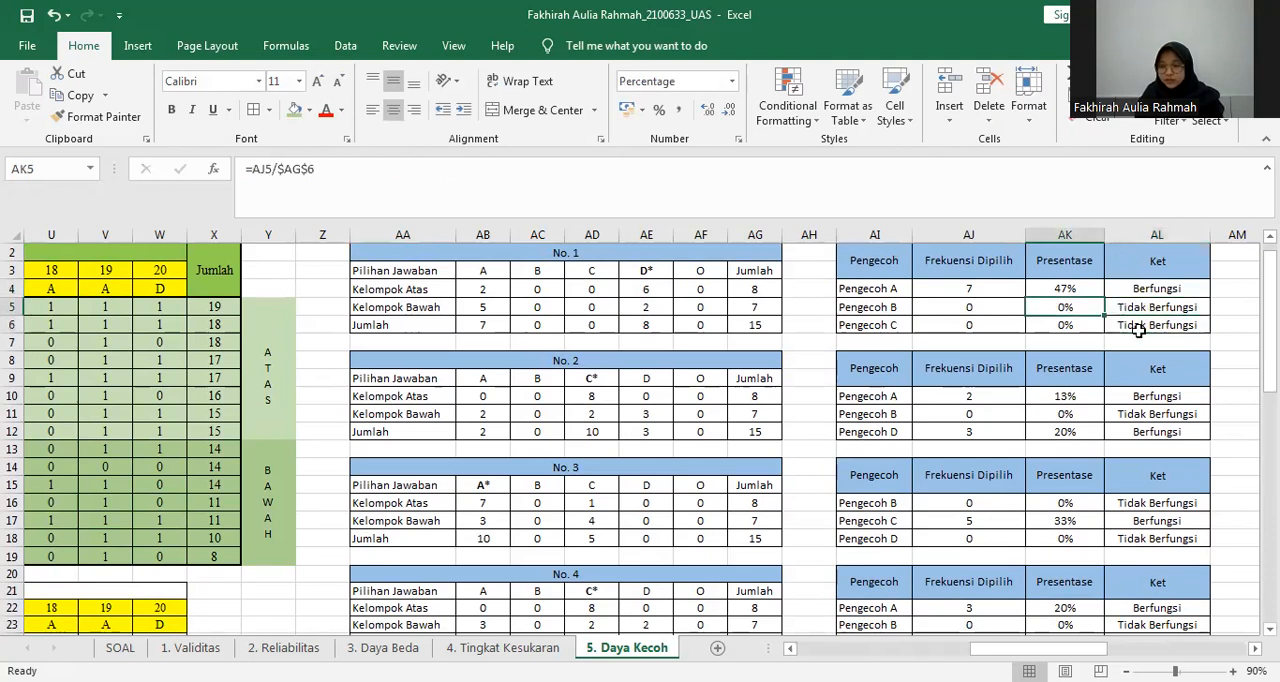
click(546, 284)
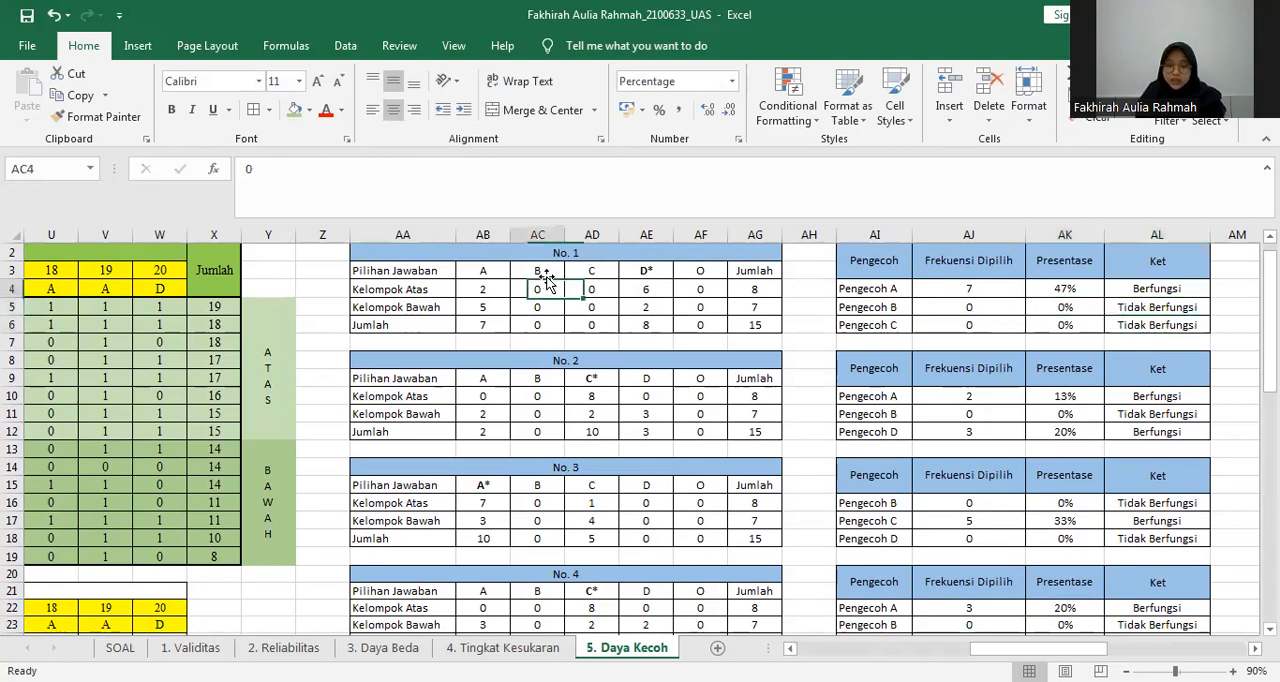
drag(540, 271, 543, 324)
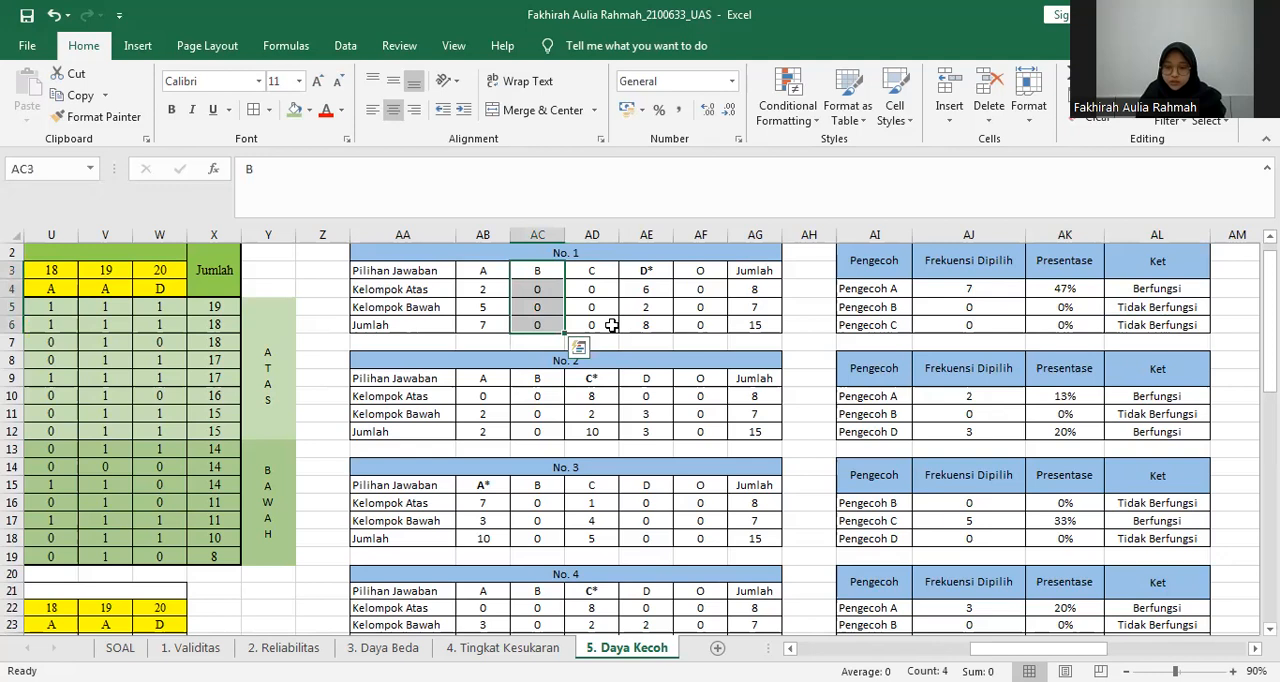
drag(598, 271, 612, 325)
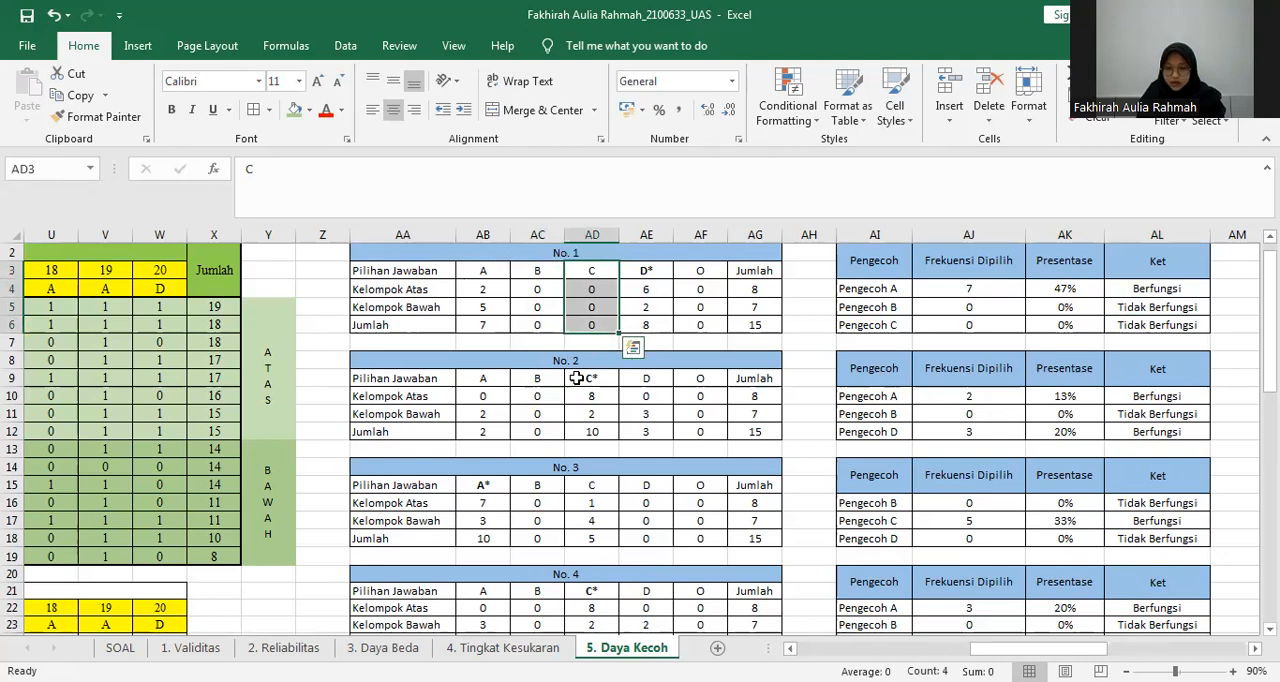
Check the No. 2 table's Jumlah for options A and D, and inspect Pengecoh A's Presentase and Ket formulas in AK10 and AL10.
click(488, 433)
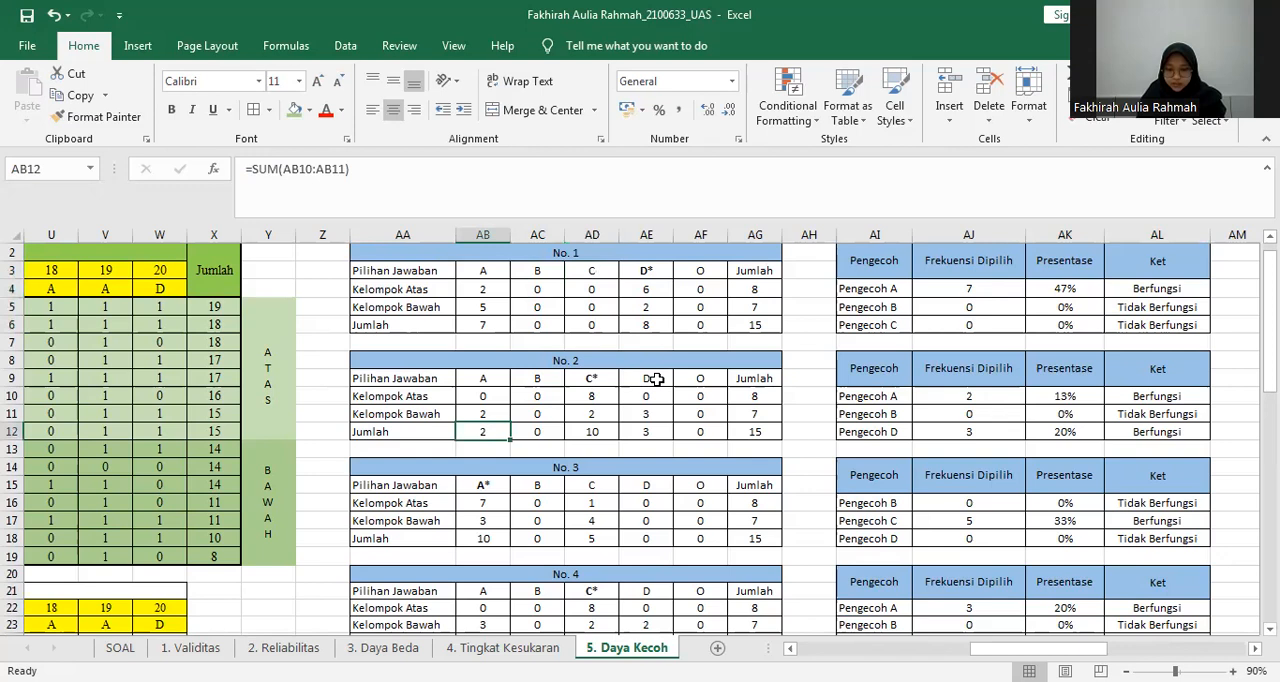
key(Right)
key(Right)
key(Right)
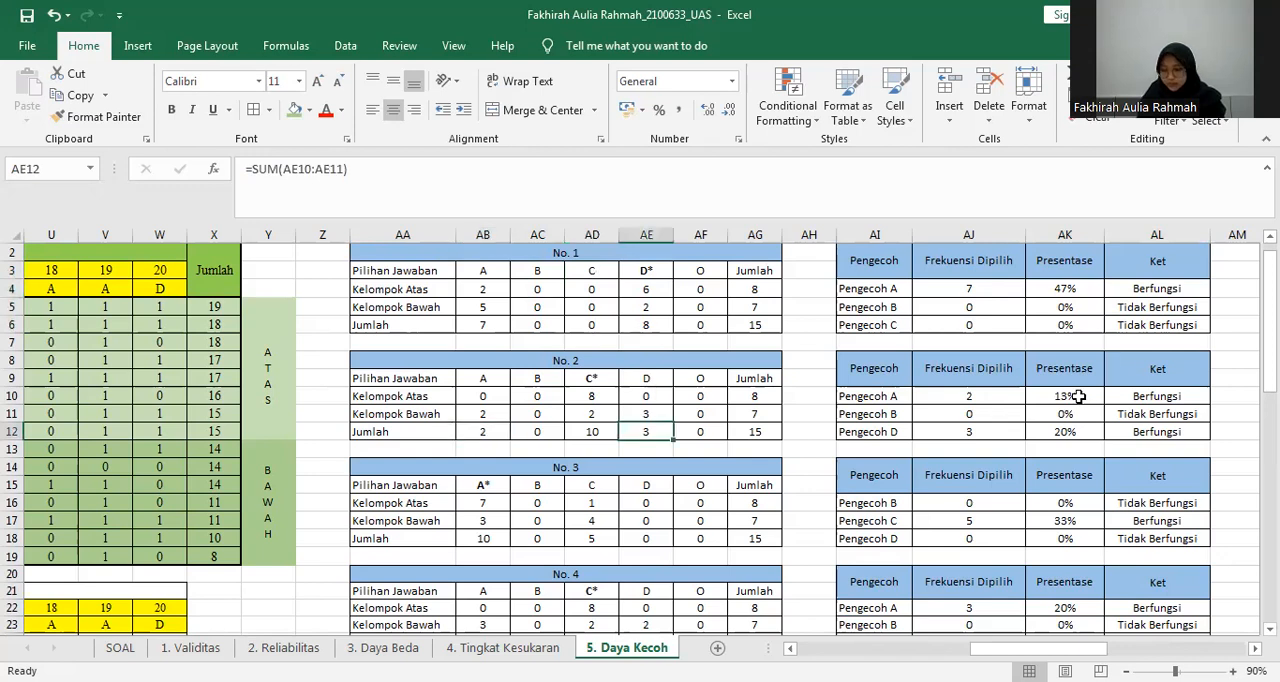
click(1078, 397)
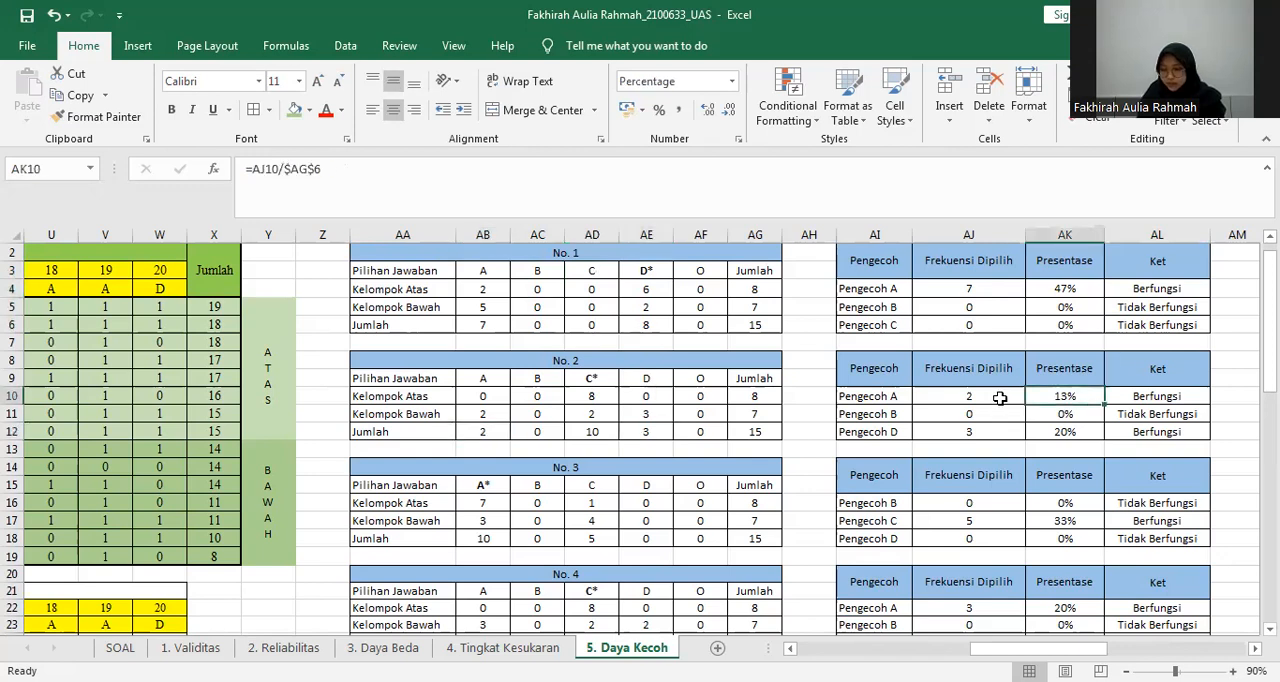
click(1156, 398)
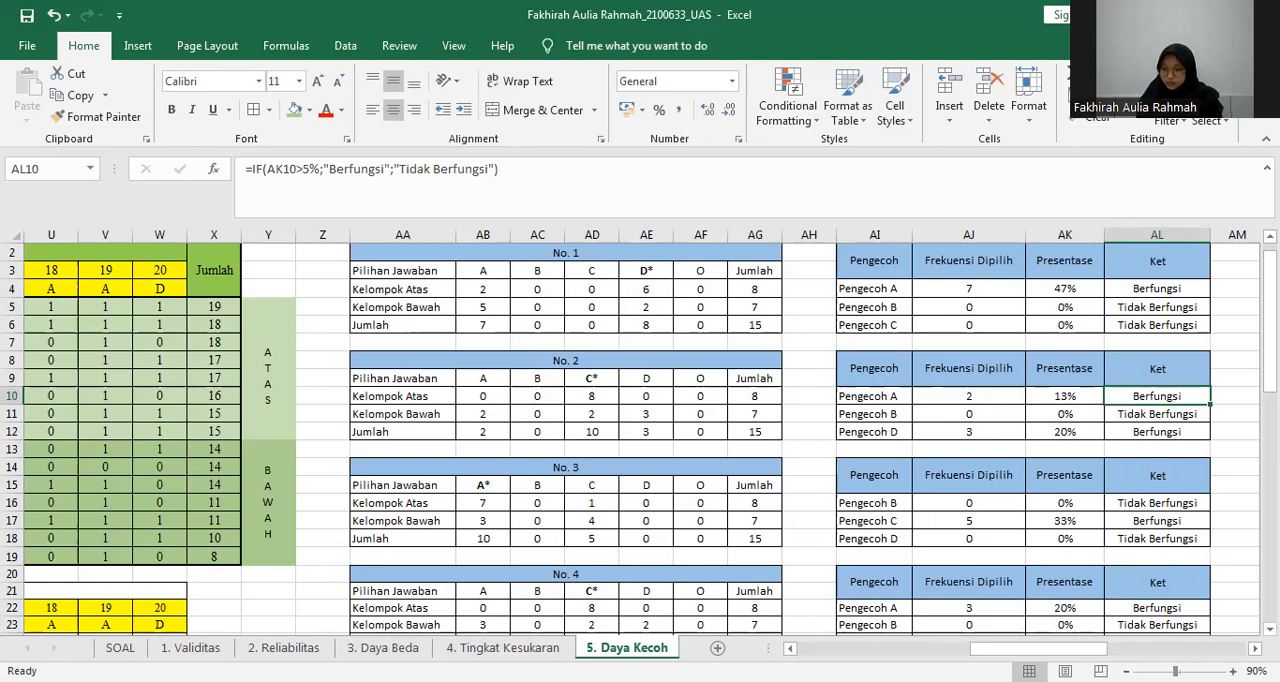
Look over the tables from No. 11 onward and return to the student score table at the start of the sheet.
scroll(796, 554, down, 2)
scroll(551, 448, down, 1)
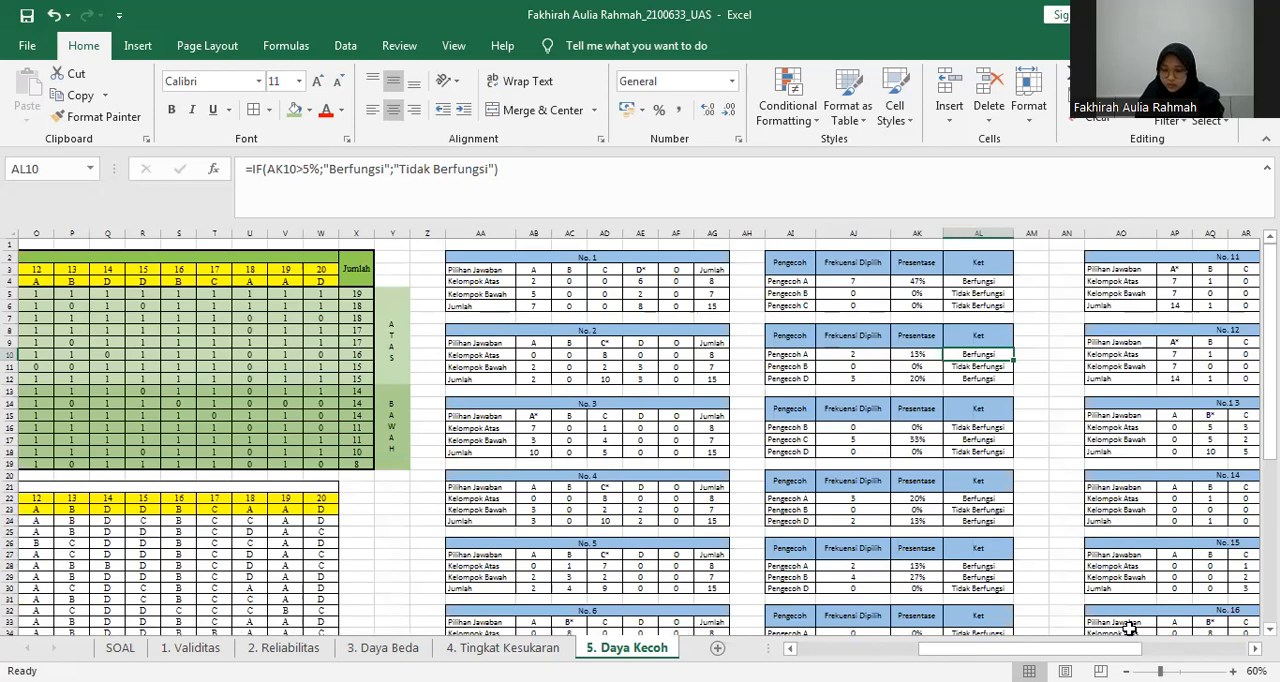
drag(1000, 648, 1104, 648)
drag(1270, 300, 886, 636)
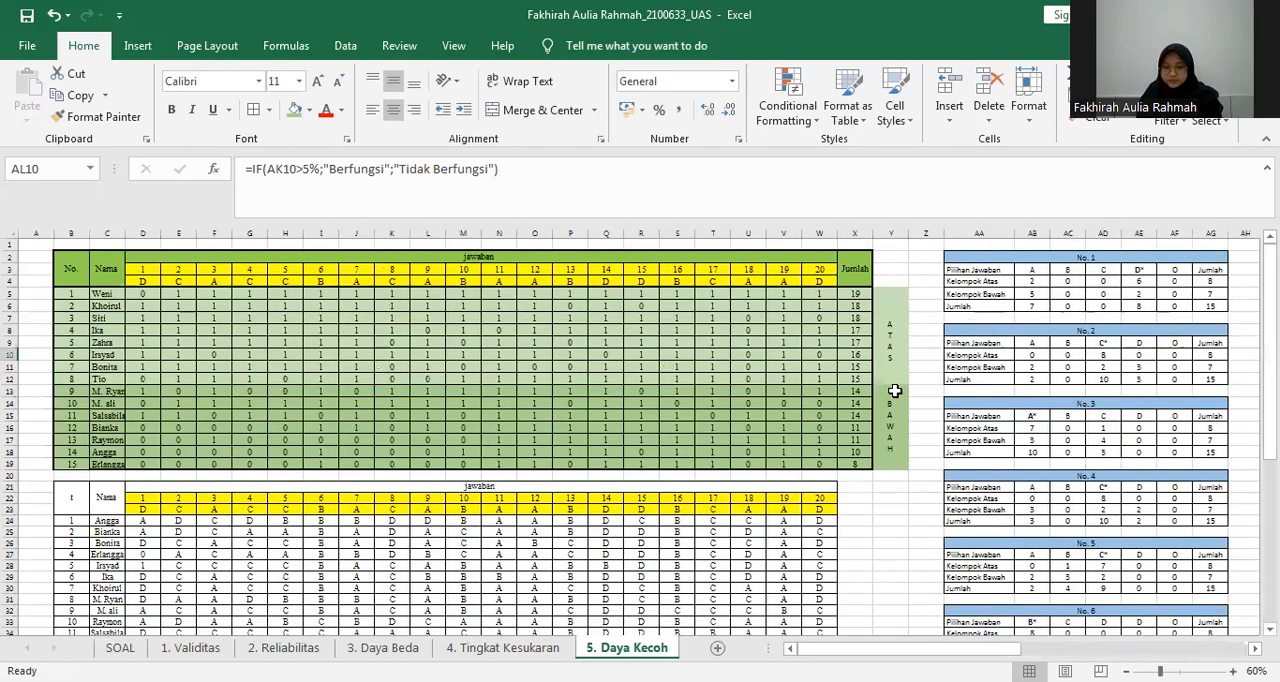